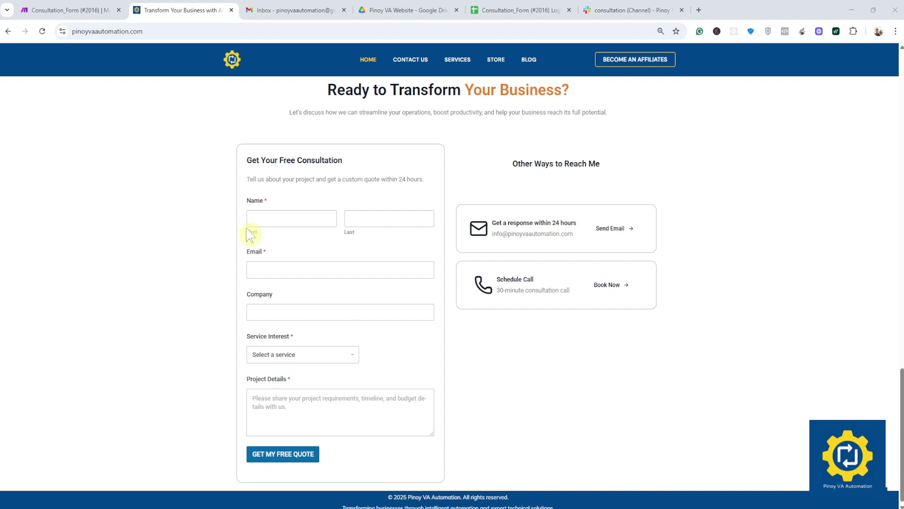
# Step: Glance at the Make scenario, then open the header-only Consultation_Form (#2016) Logs spreadsheet
pyautogui.click(85, 10)
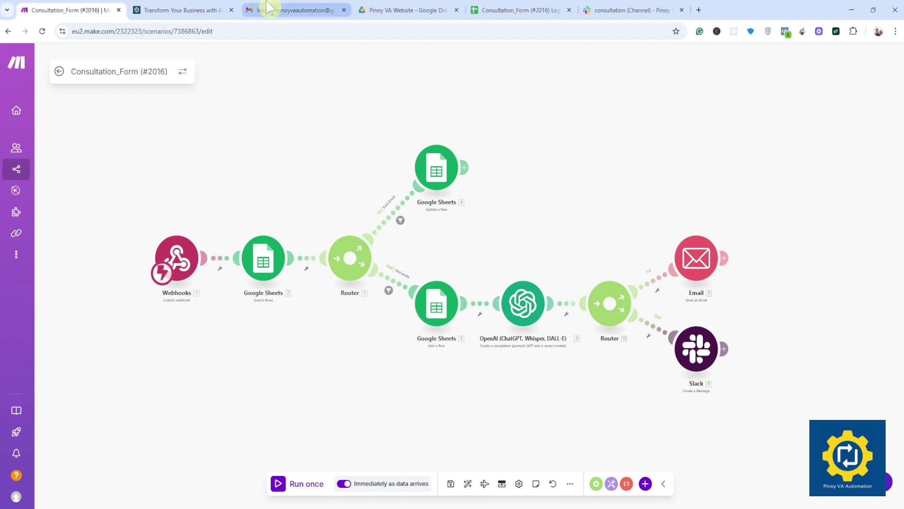
pyautogui.click(188, 11)
pyautogui.click(454, 369)
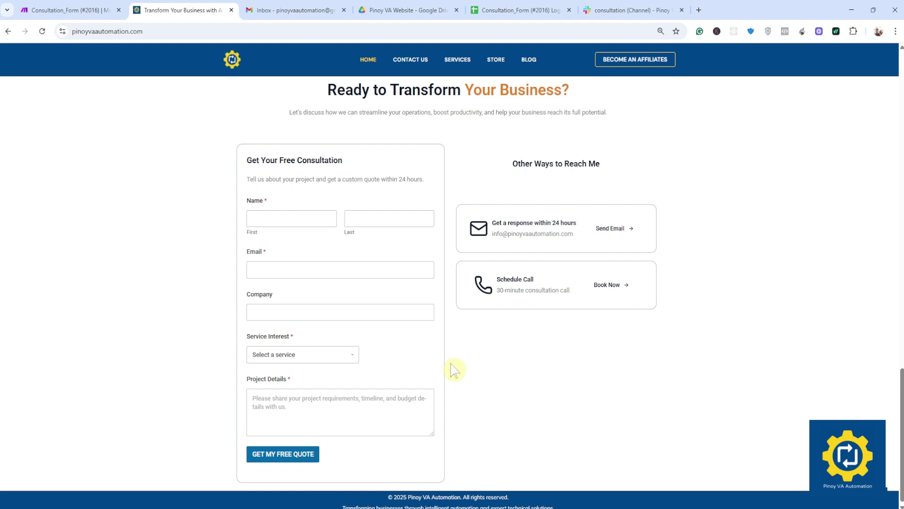
pyautogui.click(518, 11)
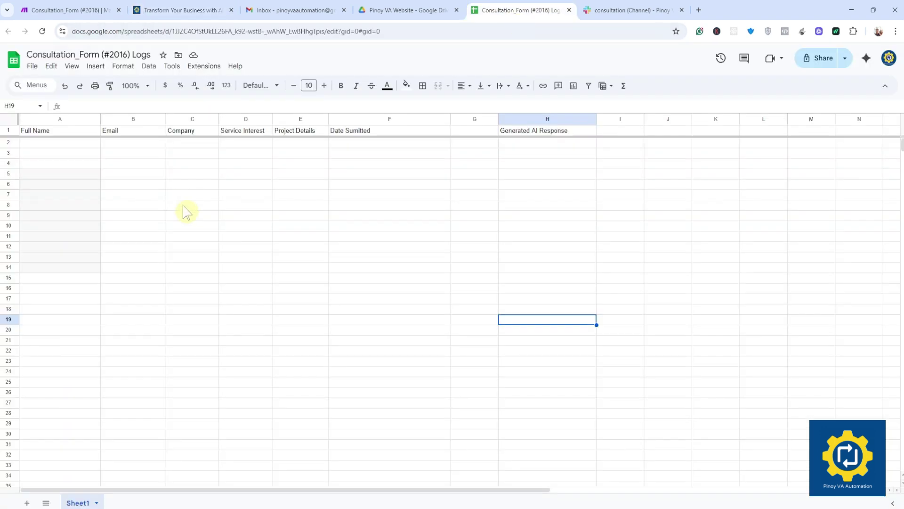
# Step: Confirm the log sheet is empty and bring up the Consultation_Form (#2016) scenario in Make
pyautogui.click(229, 178)
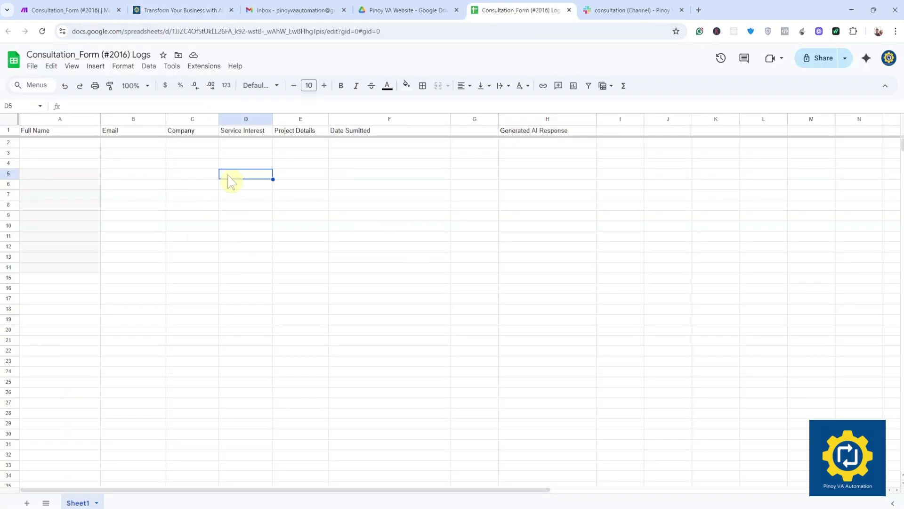
pyautogui.click(83, 9)
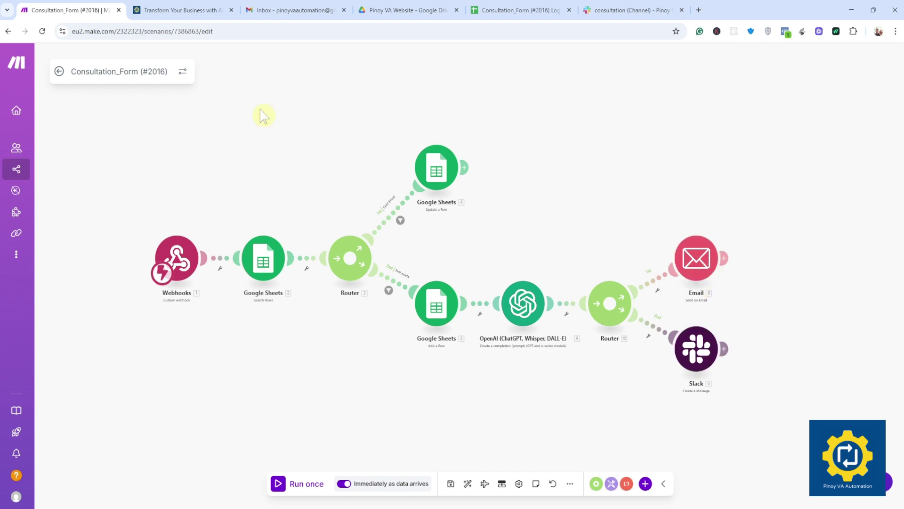
# Step: Autofill the consultation form with the visitor's name, e-mail and company TEST COMPANY
pyautogui.click(202, 10)
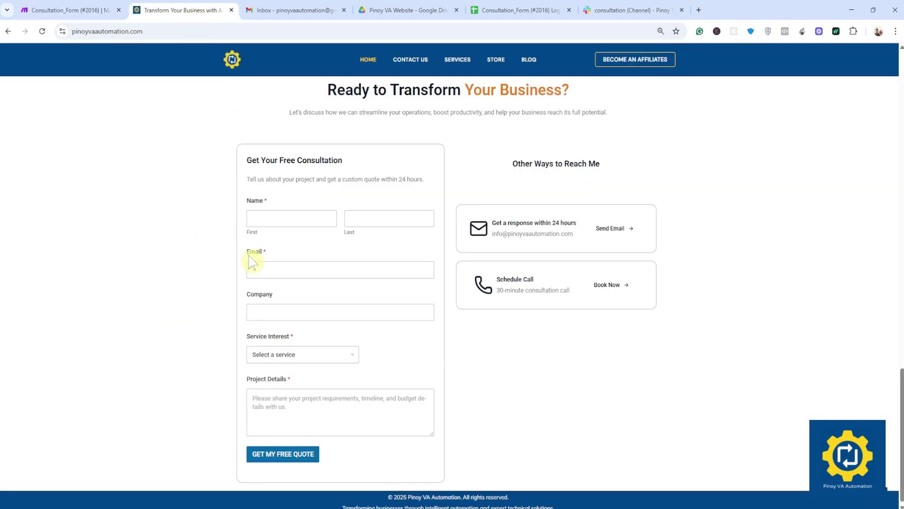
pyautogui.click(287, 219)
pyautogui.click(306, 244)
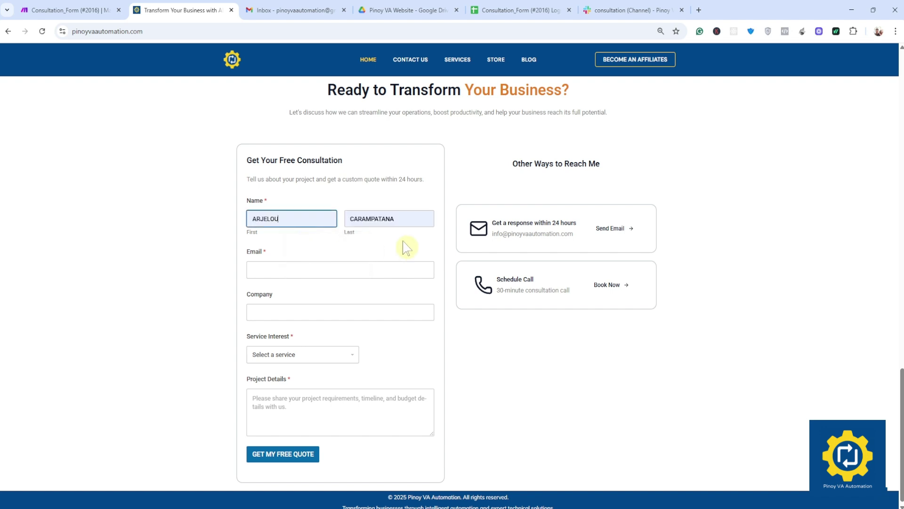
pyautogui.click(278, 272)
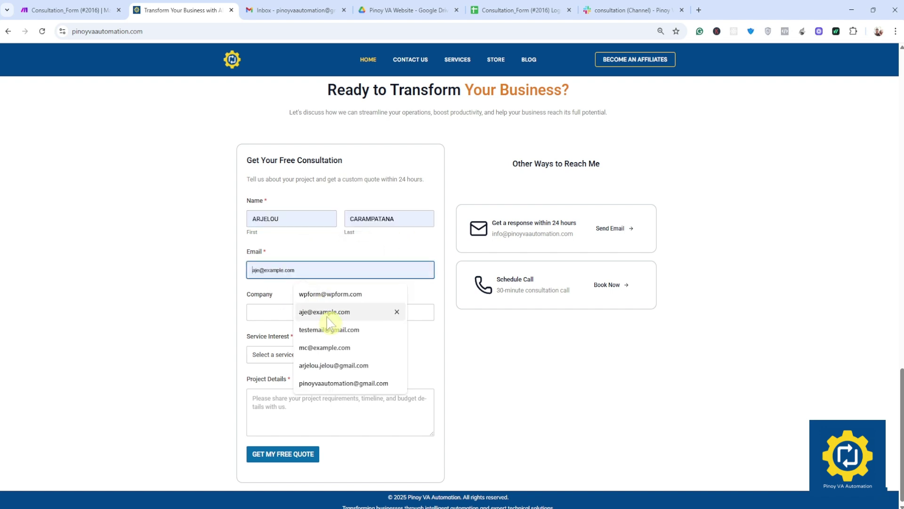
pyautogui.click(333, 383)
pyautogui.click(322, 253)
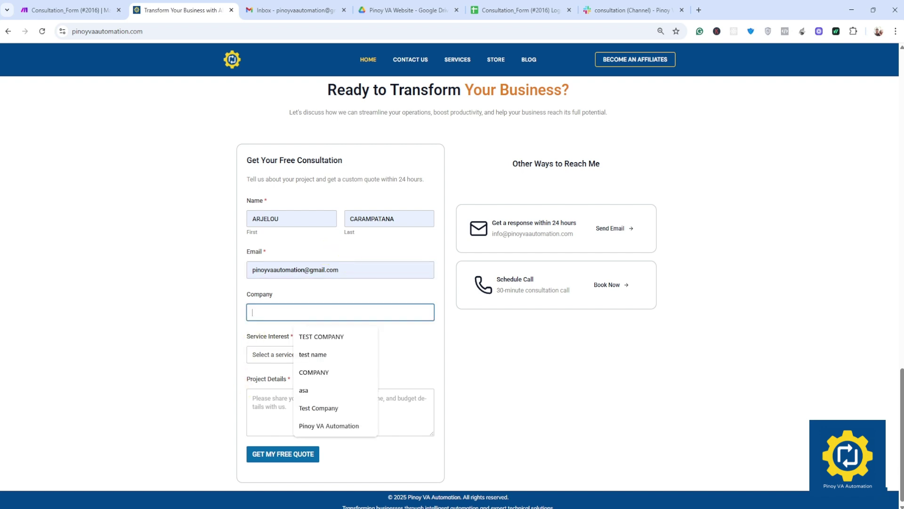
pyautogui.click(313, 334)
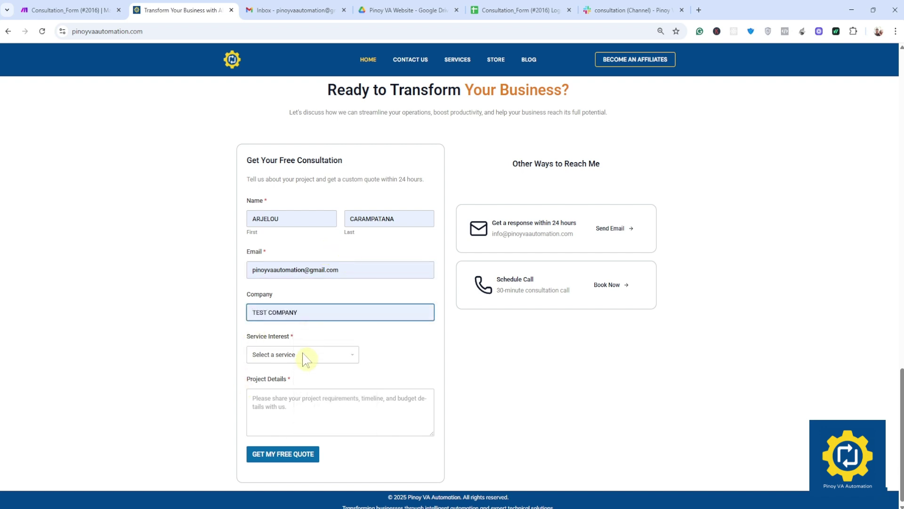
# Step: Choose WordPress Development, enter project details 'THis is pro', and submit the request
pyautogui.click(303, 354)
pyautogui.click(296, 393)
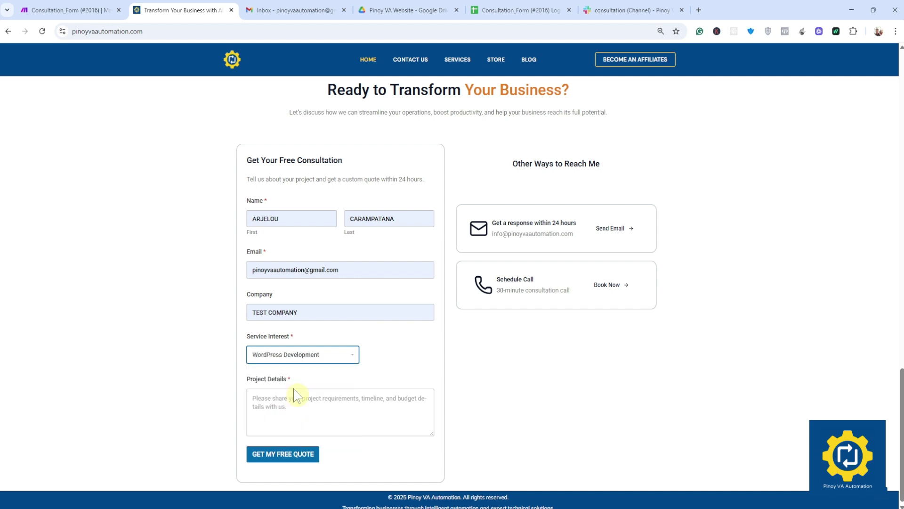
pyautogui.press('Tab')
pyautogui.click(420, 422)
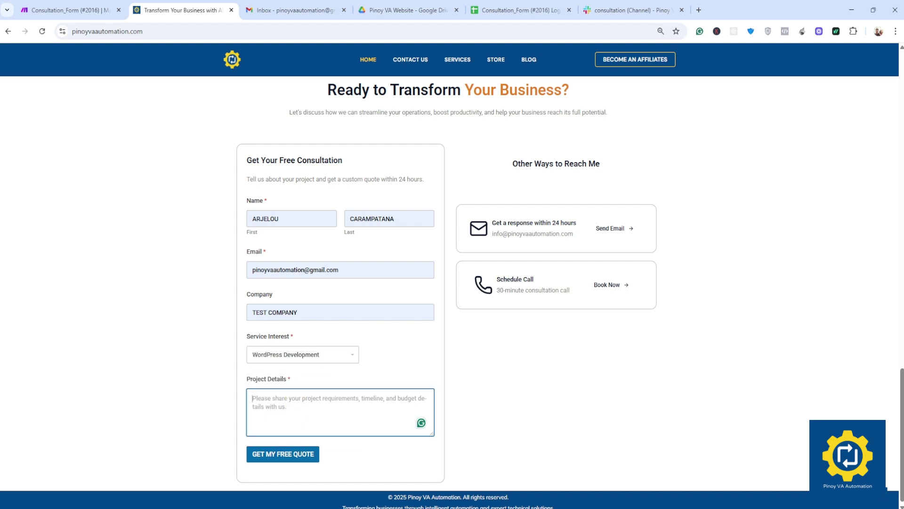
pyautogui.write('TH')
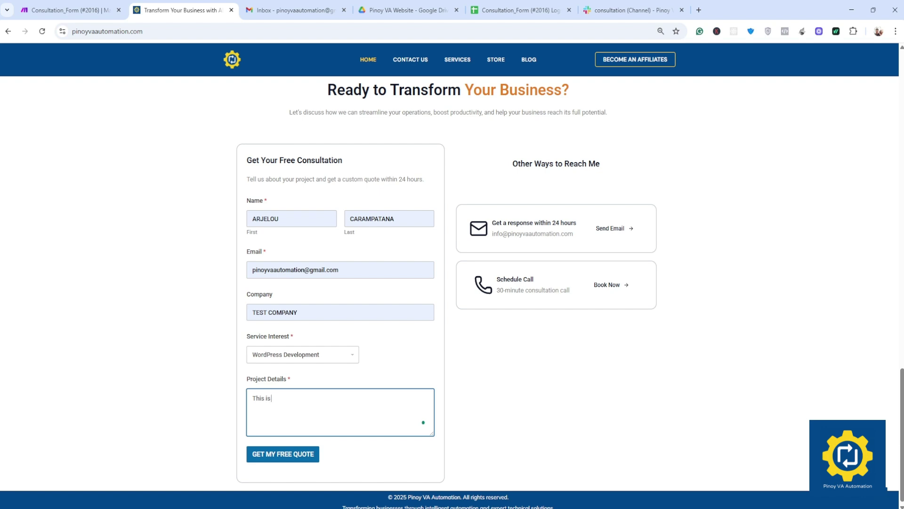
pyautogui.write('is is project details')
pyautogui.click(298, 455)
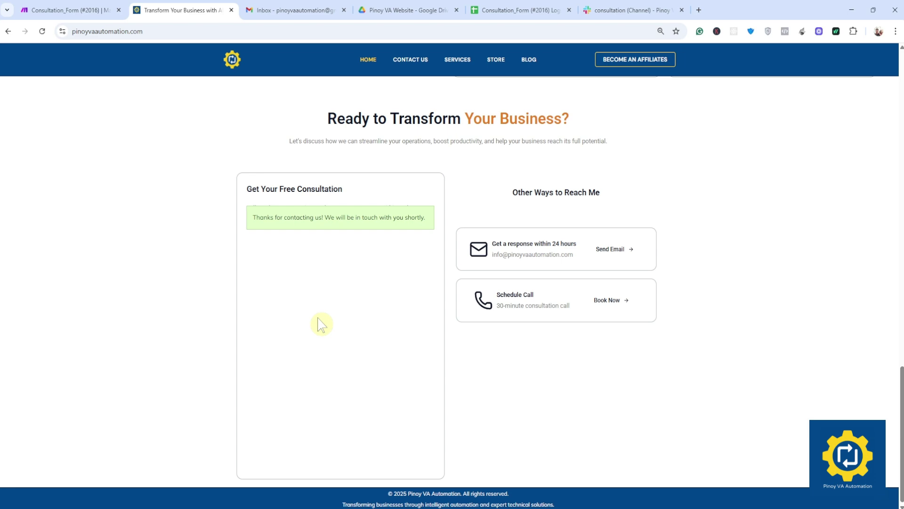
pyautogui.click(288, 17)
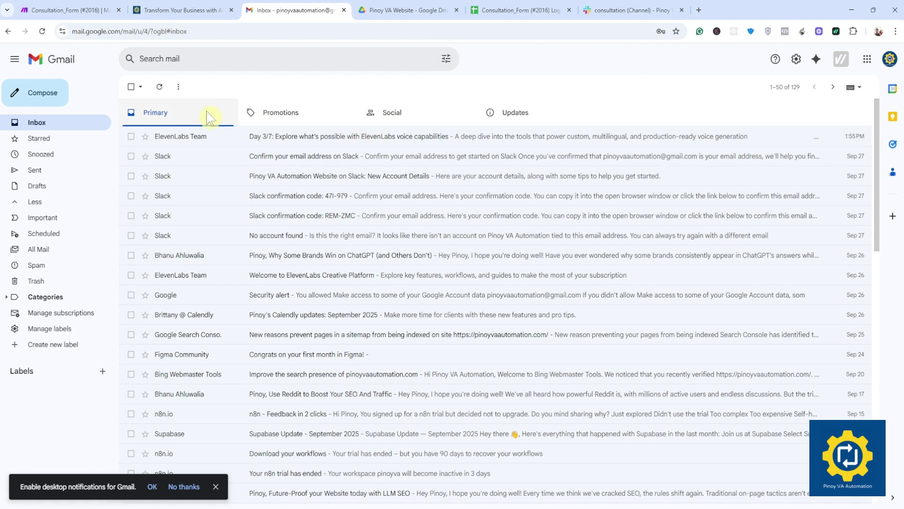
# Step: Reload the website's consultation form and return to the waiting Make scenario
pyautogui.click(80, 10)
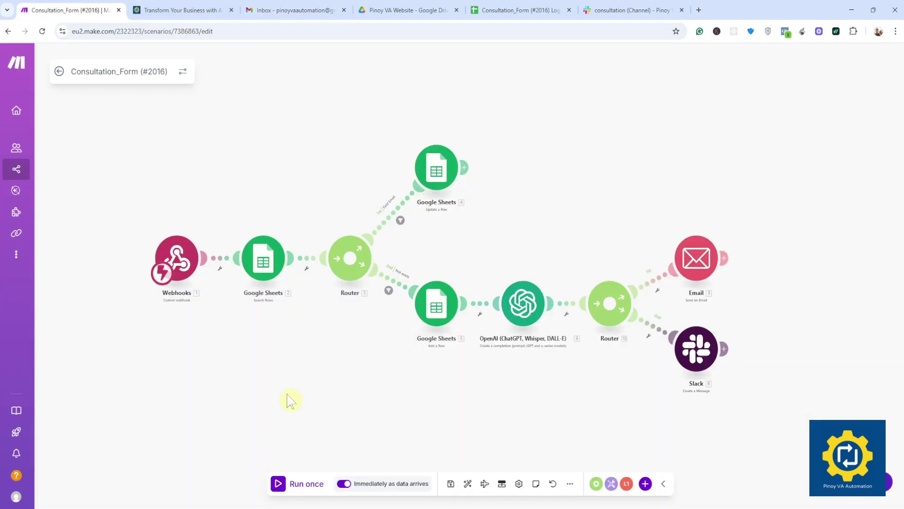
pyautogui.click(183, 9)
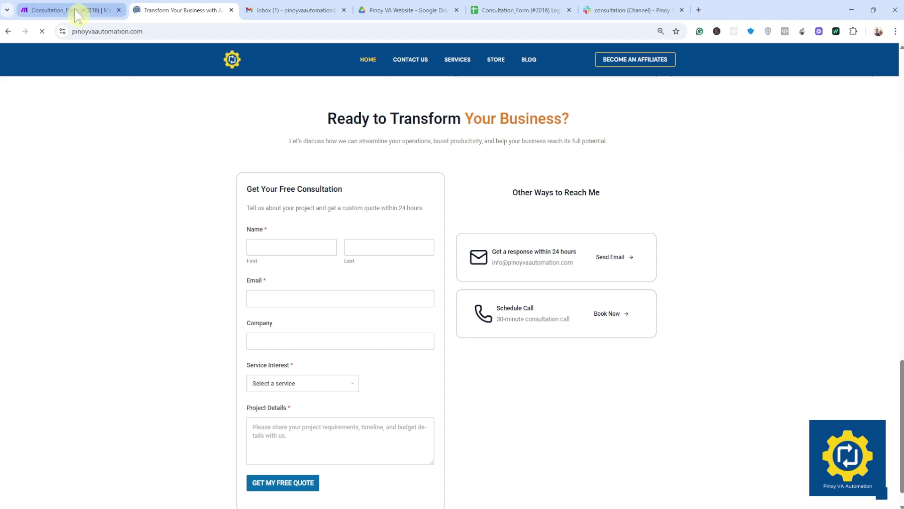
pyautogui.click(78, 11)
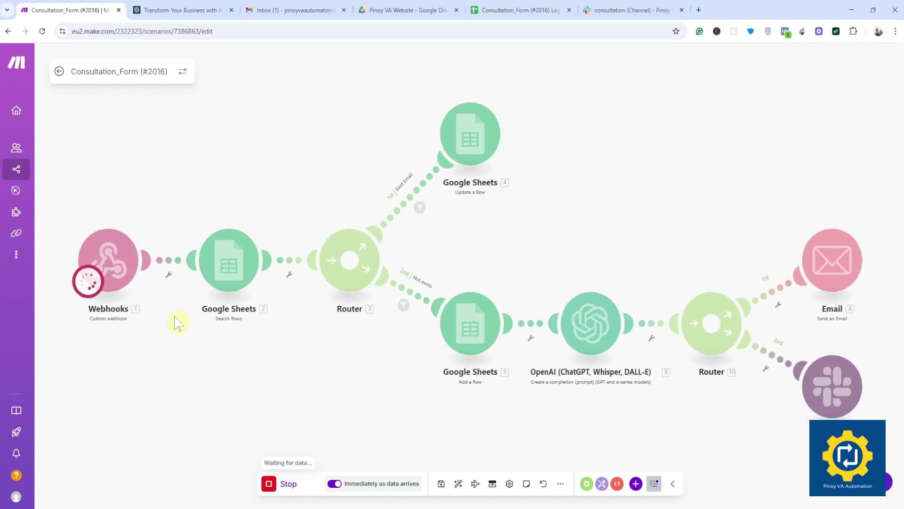
# Step: Refill the consultation form with the visitor's name, e-mail and TEST COMPANY
pyautogui.click(191, 9)
pyautogui.click(281, 247)
pyautogui.click(311, 275)
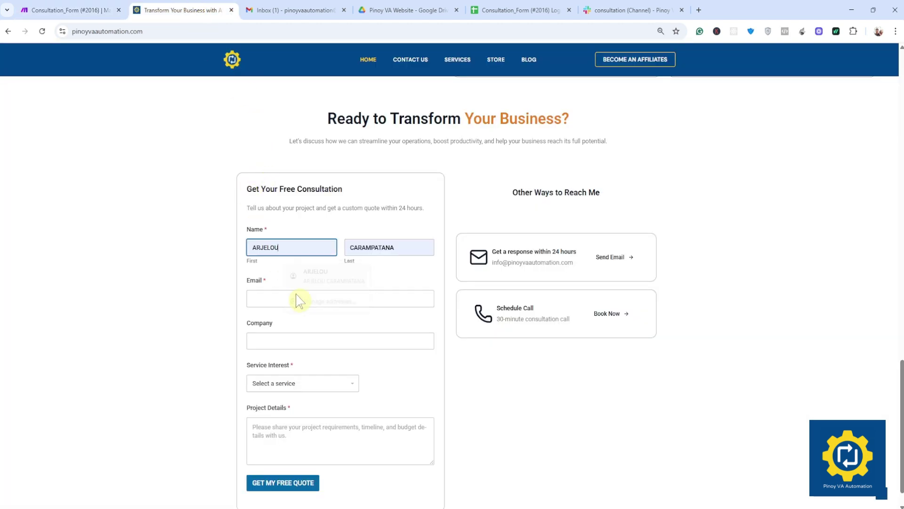
pyautogui.click(274, 300)
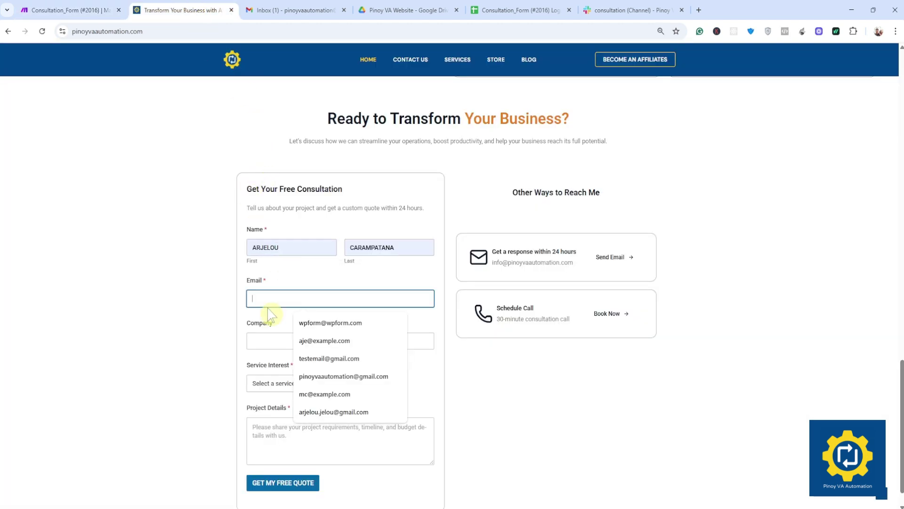
pyautogui.click(323, 376)
pyautogui.click(278, 340)
# Step: Choose AI Automation as the service, add project details, and submit the request
pyautogui.click(288, 383)
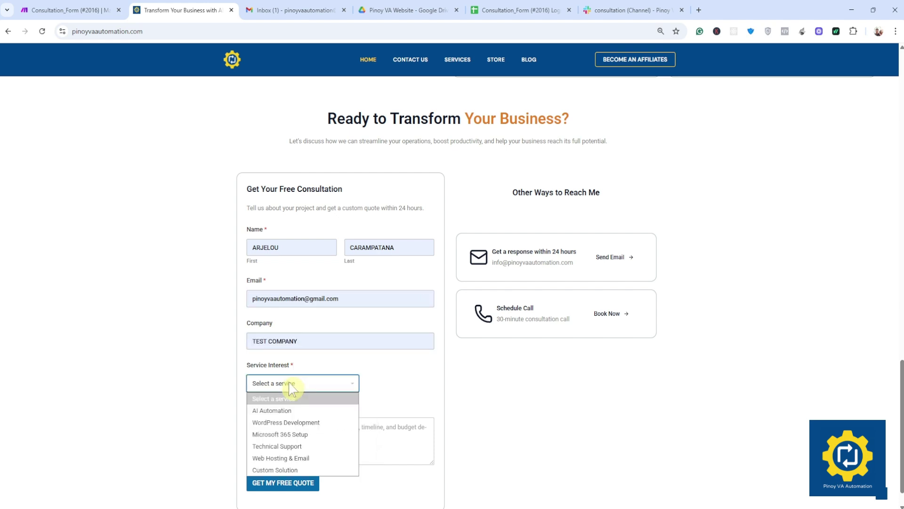
pyautogui.click(282, 410)
pyautogui.click(378, 442)
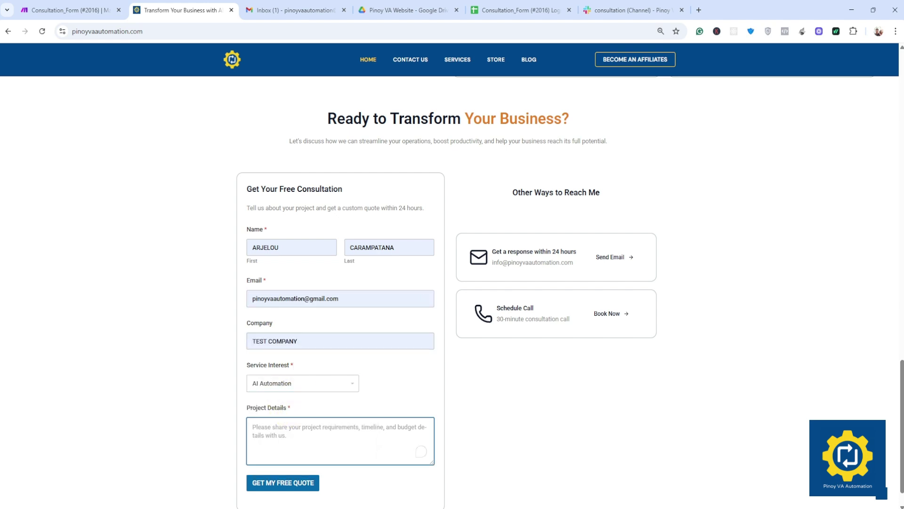
pyautogui.write('AI automation')
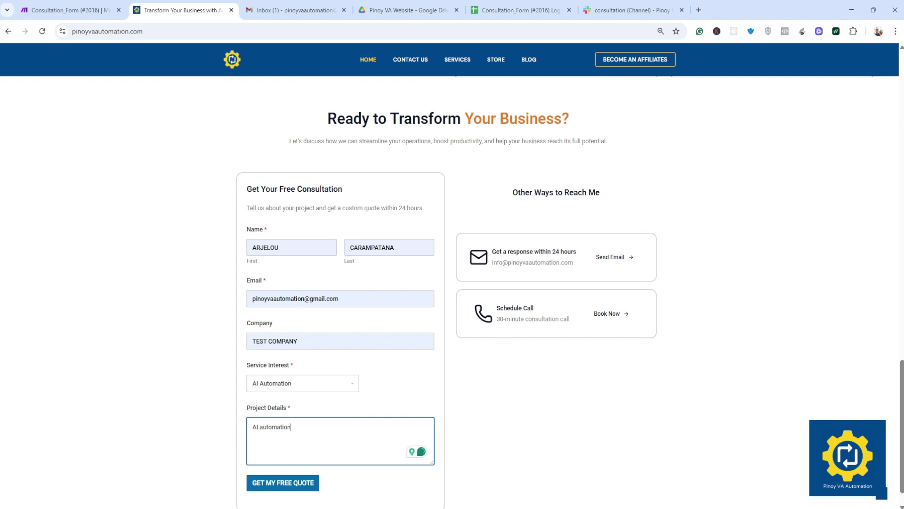
pyautogui.click(269, 483)
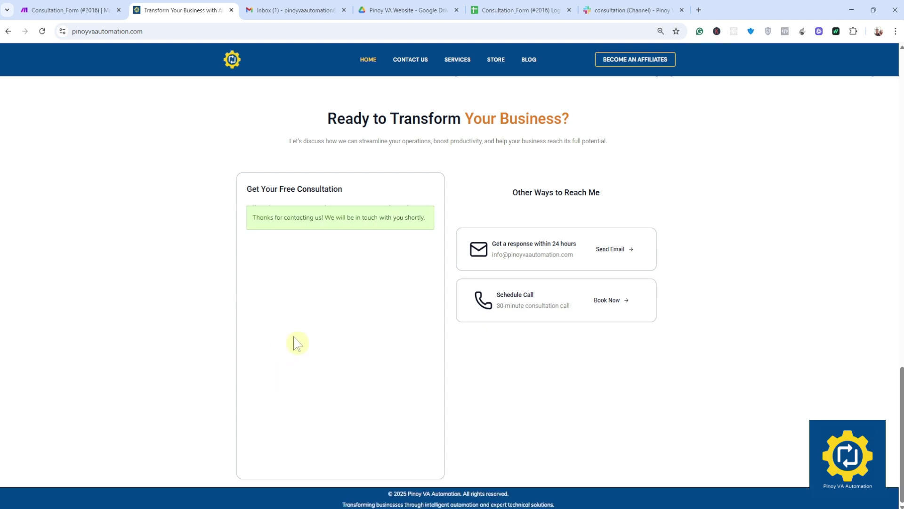
# Step: Verify the new lead in Logs row 2, the Slack consultation channel, and Gmail
pyautogui.click(511, 10)
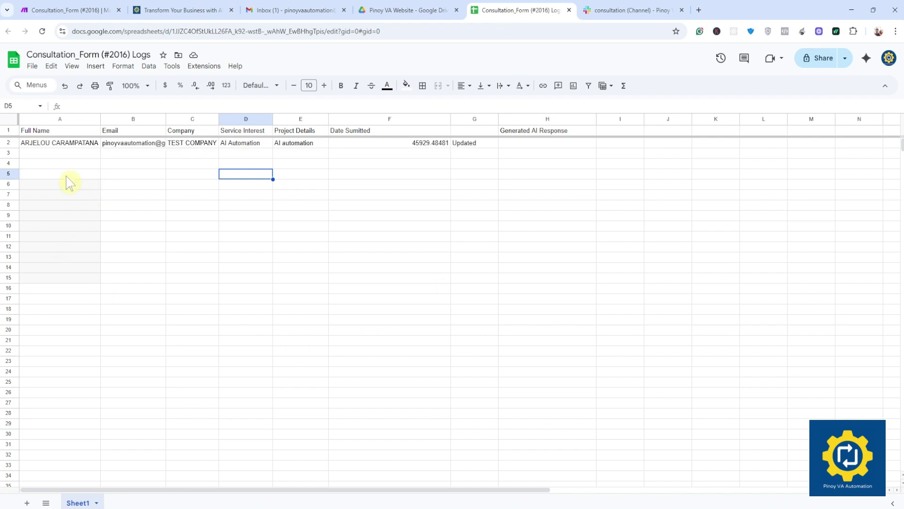
pyautogui.click(64, 144)
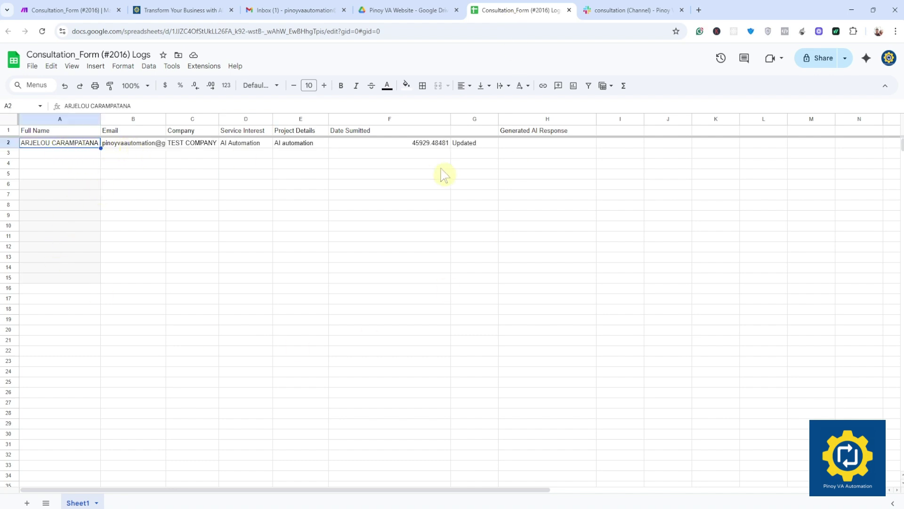
pyautogui.click(613, 15)
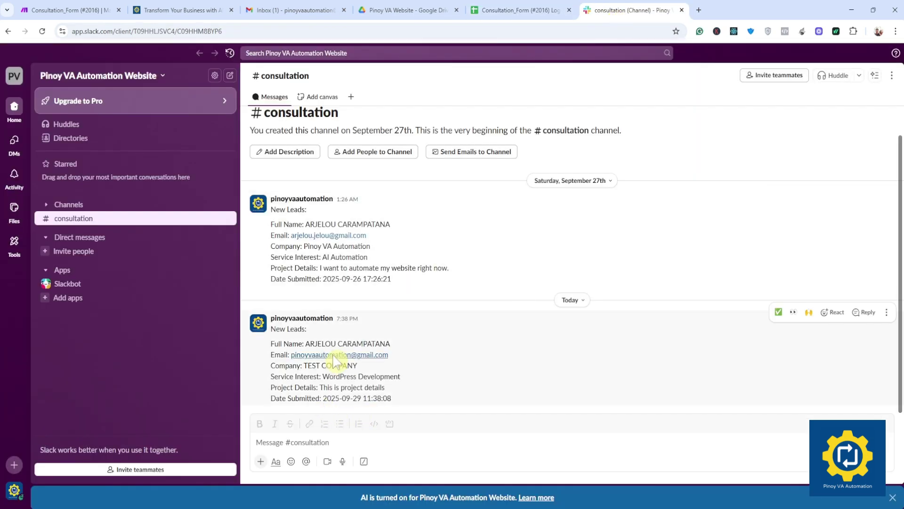
pyautogui.moveTo(319, 355); pyautogui.dragTo(427, 359)
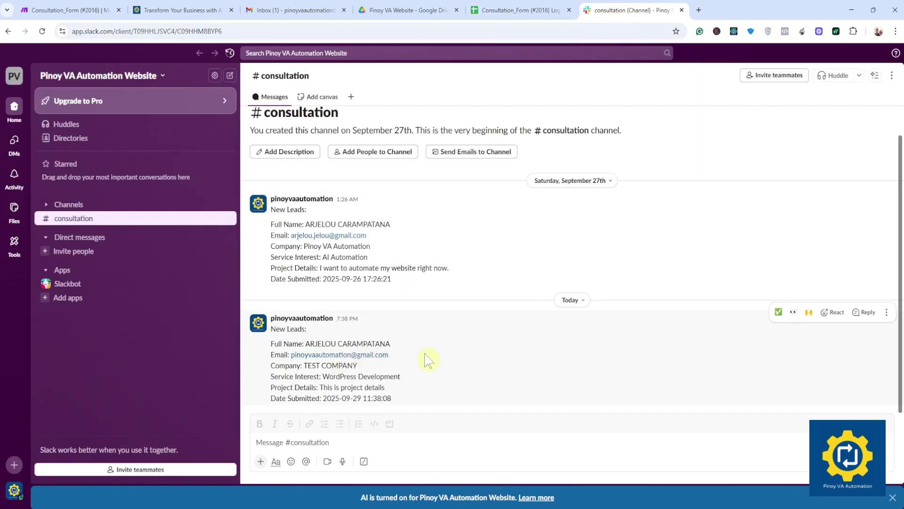
pyautogui.click(283, 13)
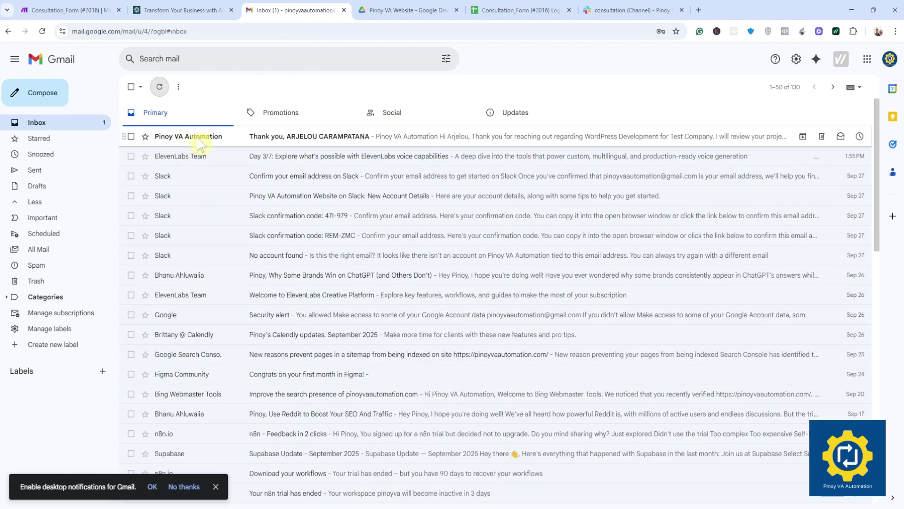
# Step: Open the Pinoy VA Automation 'Thank you' e-mail and select its greeting and Form Summary
pyautogui.click(223, 142)
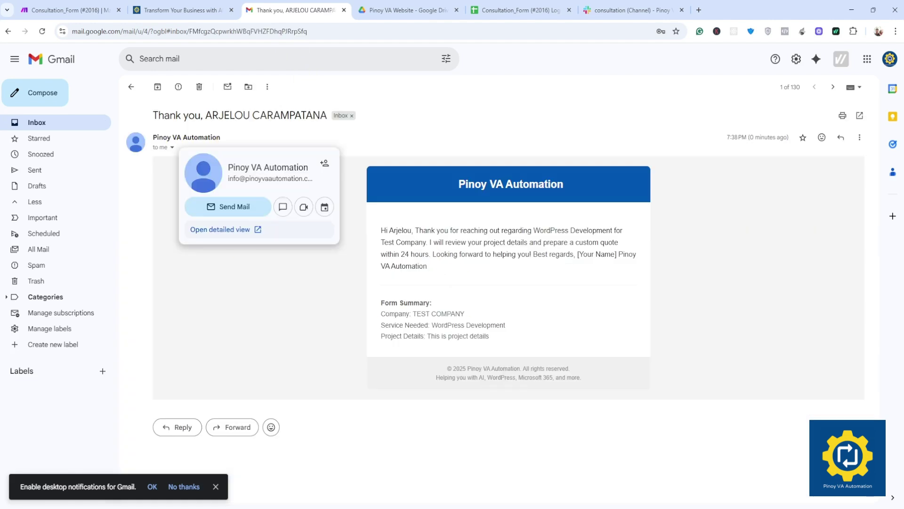
pyautogui.moveTo(381, 230); pyautogui.dragTo(432, 273)
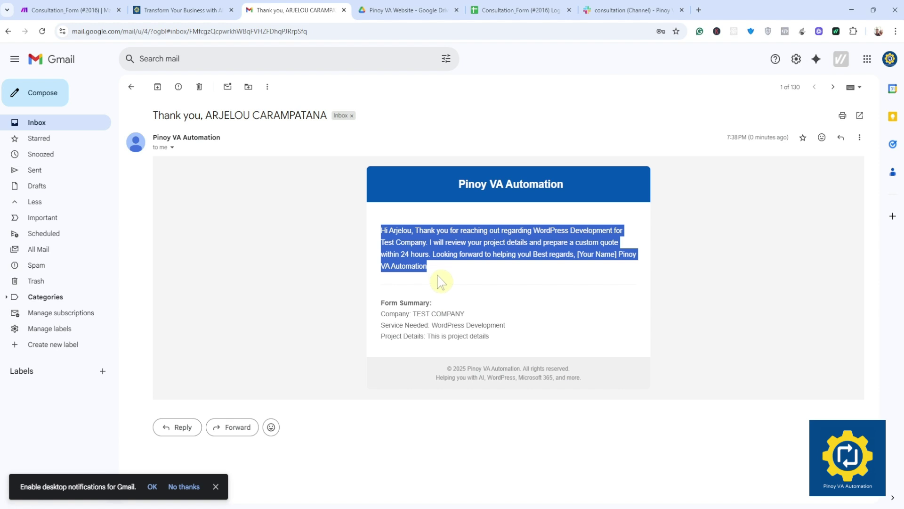
pyautogui.click(444, 282)
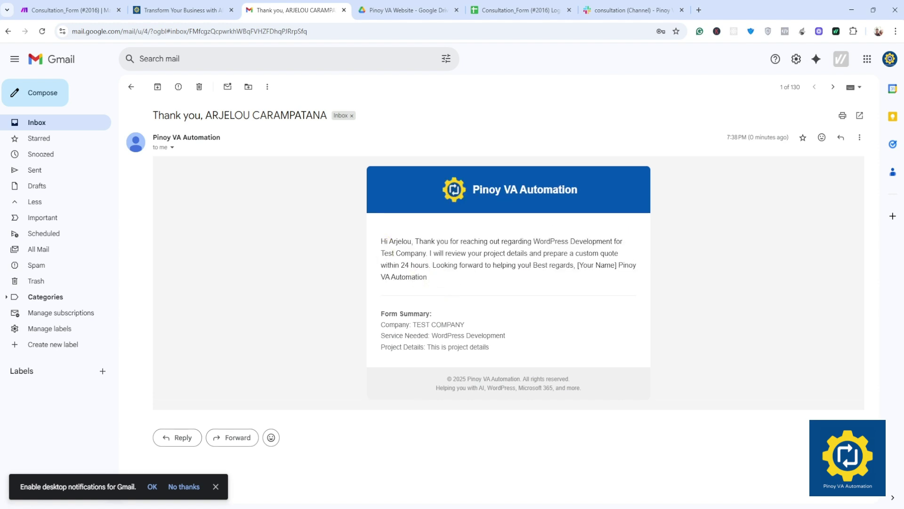
pyautogui.tripleClick(452, 288)
pyautogui.moveTo(353, 192); pyautogui.dragTo(557, 344)
pyautogui.click(558, 344)
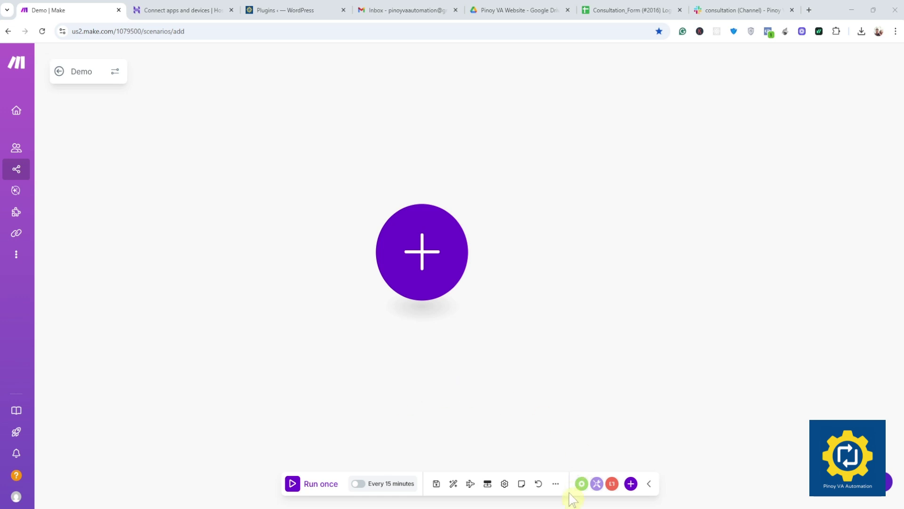
# Step: Import Consultation_Form (#2016).blueprint.json from Downloads as the scenario's blueprint
pyautogui.click(555, 483)
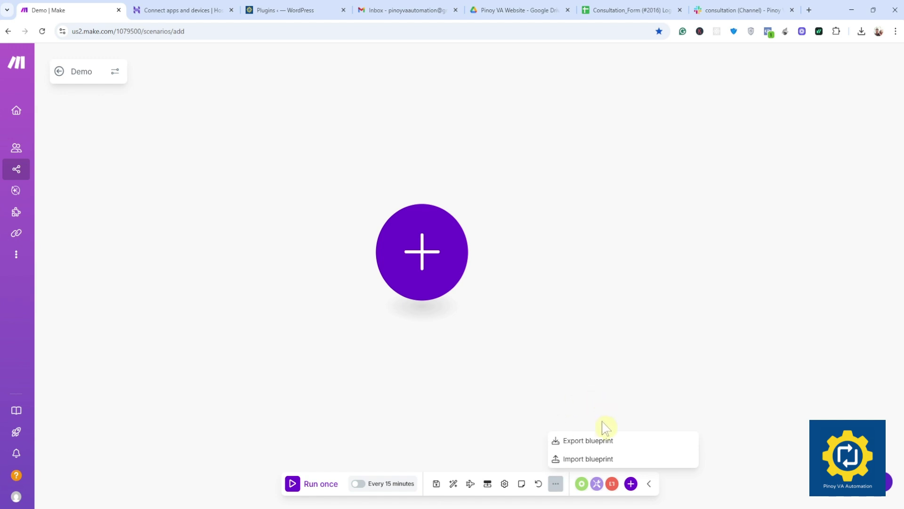
pyautogui.click(597, 460)
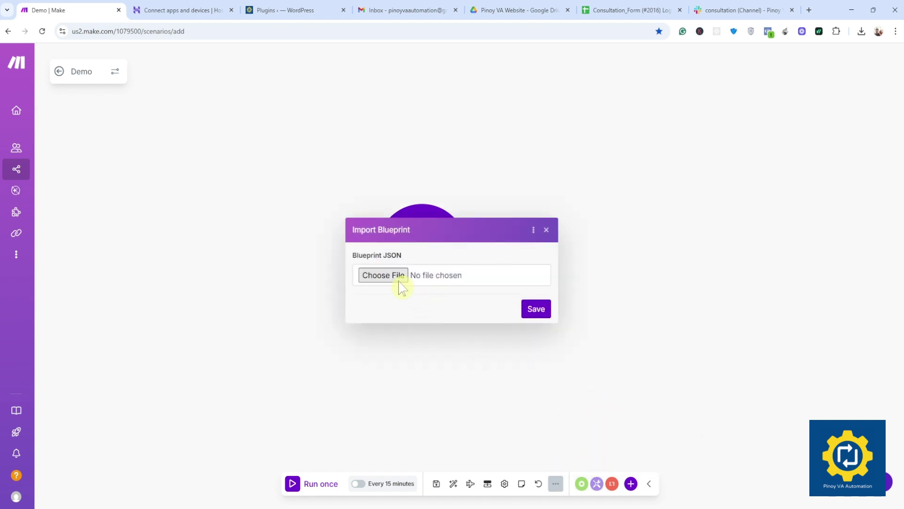
pyautogui.click(396, 281)
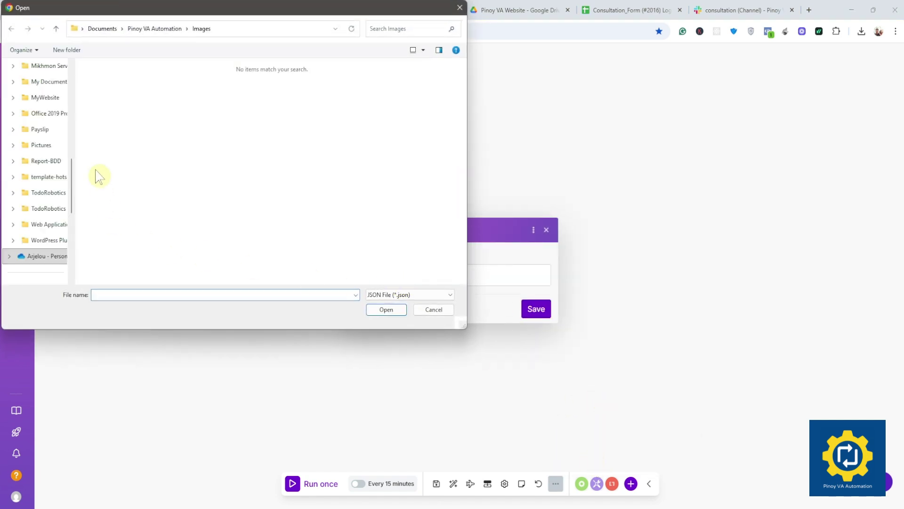
pyautogui.moveTo(73, 165); pyautogui.dragTo(72, 207)
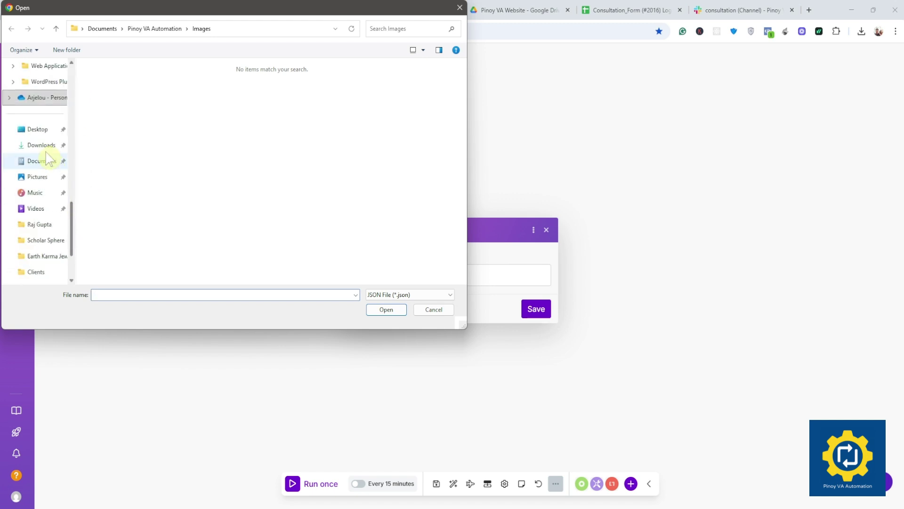
pyautogui.click(45, 145)
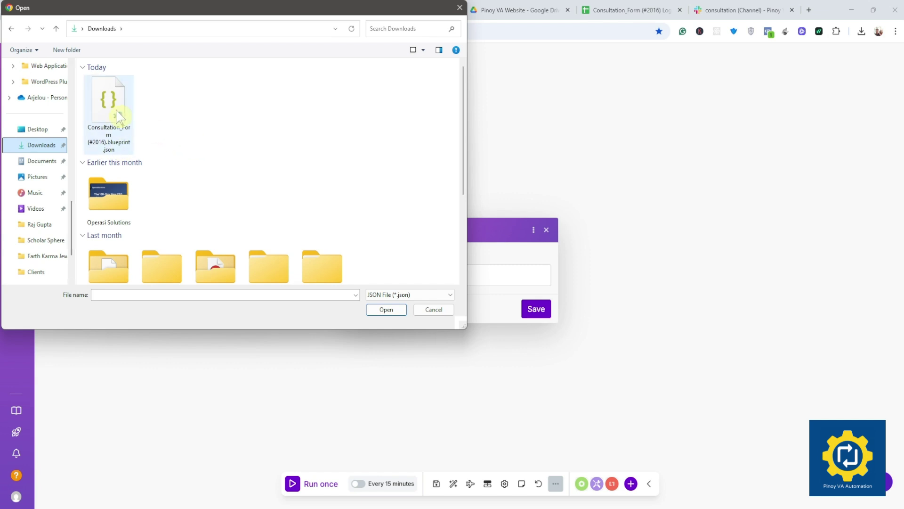
pyautogui.click(116, 113)
pyautogui.click(389, 313)
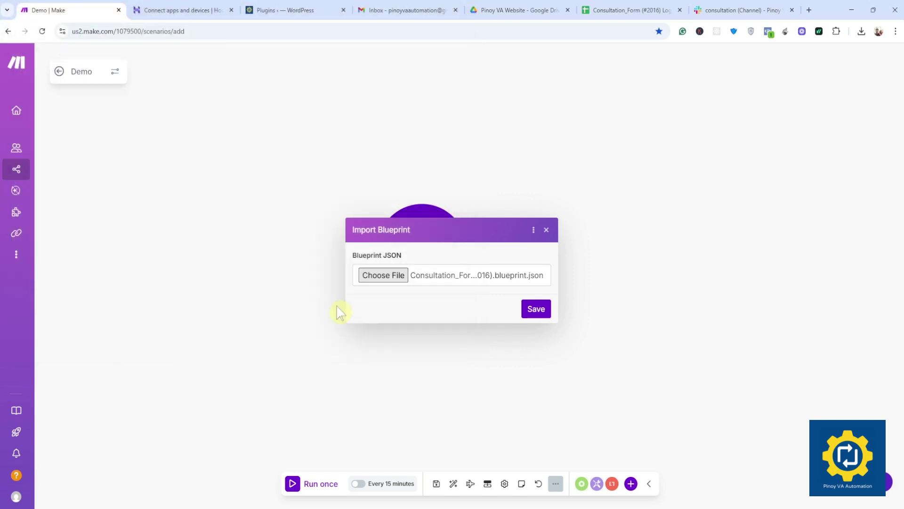
pyautogui.click(536, 309)
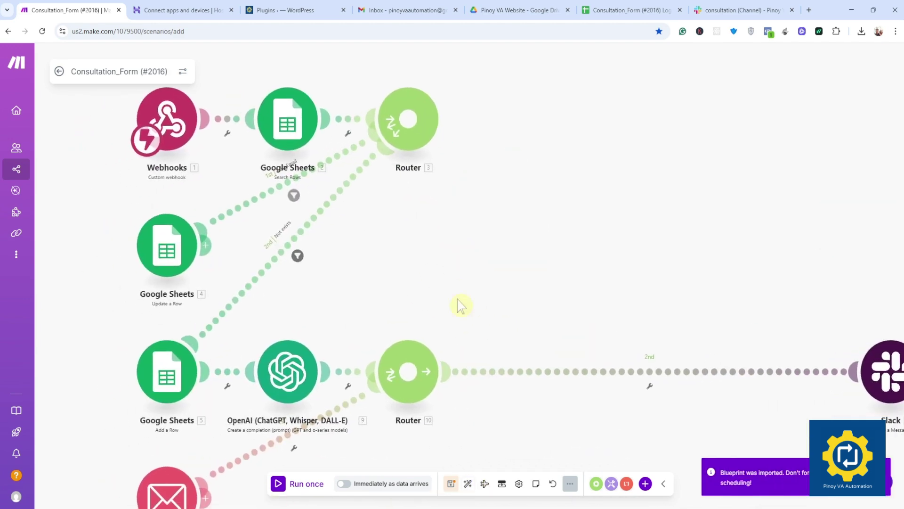
# Step: Auto-align the modules, save the scenario, and dismiss the hook-not-found error
pyautogui.click(468, 483)
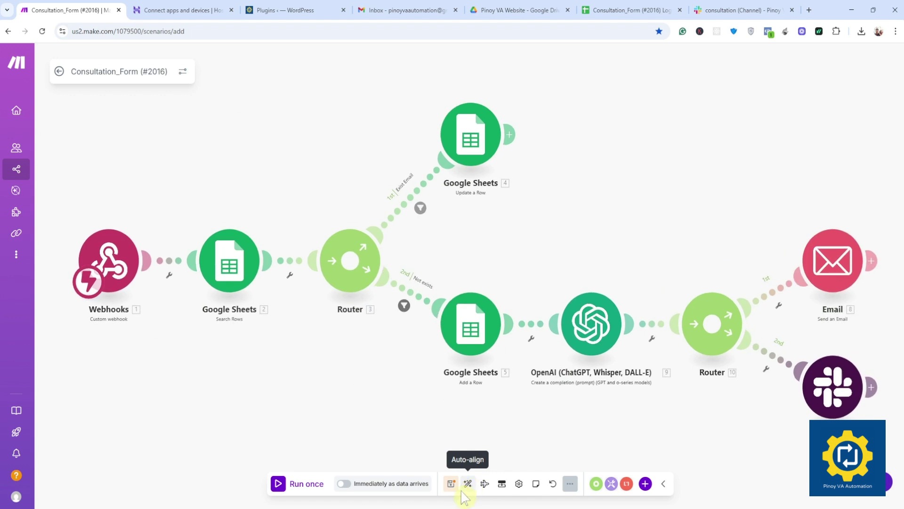
pyautogui.click(453, 486)
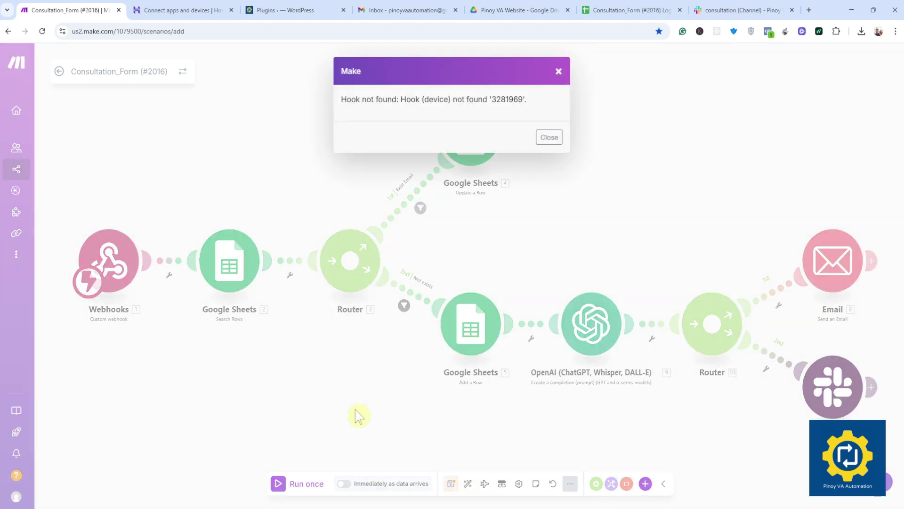
pyautogui.click(549, 138)
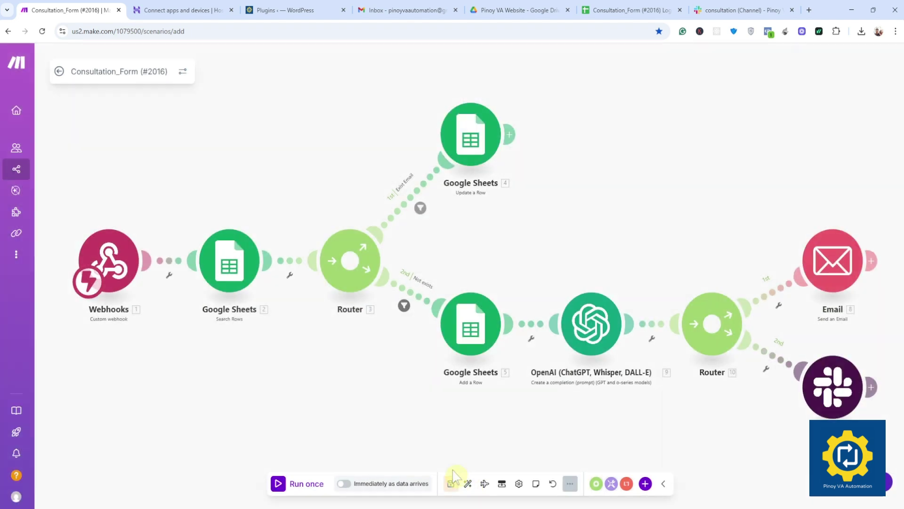
pyautogui.moveTo(356, 436); pyautogui.dragTo(333, 400)
pyautogui.scroll(-2, 333, 400)
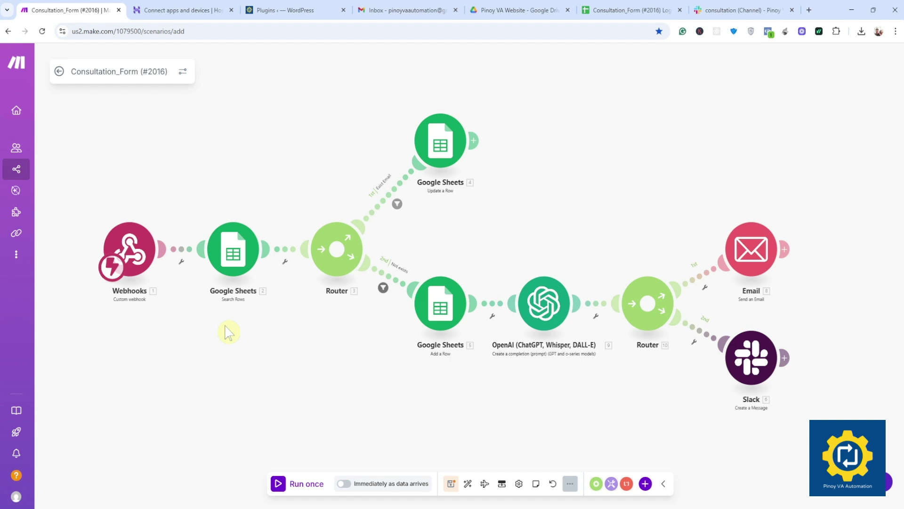
# Step: Find NicheForm Sync Pro in the installed Plugins list and open Settings > NicheForm Sync Pro
pyautogui.click(292, 11)
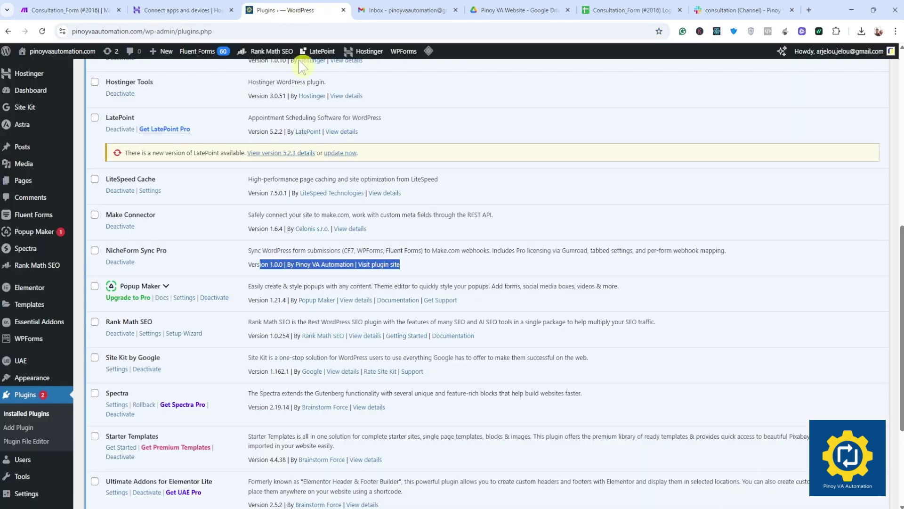
pyautogui.click(243, 260)
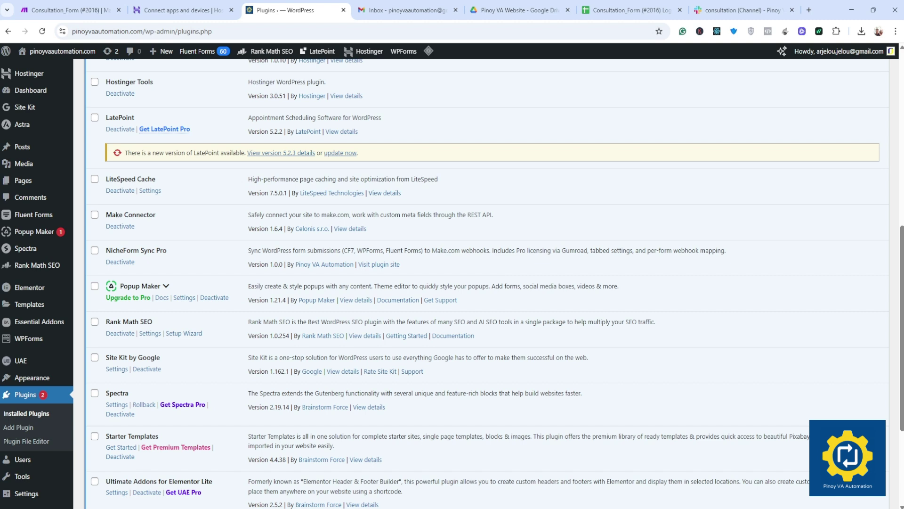
pyautogui.moveTo(106, 250); pyautogui.dragTo(171, 253)
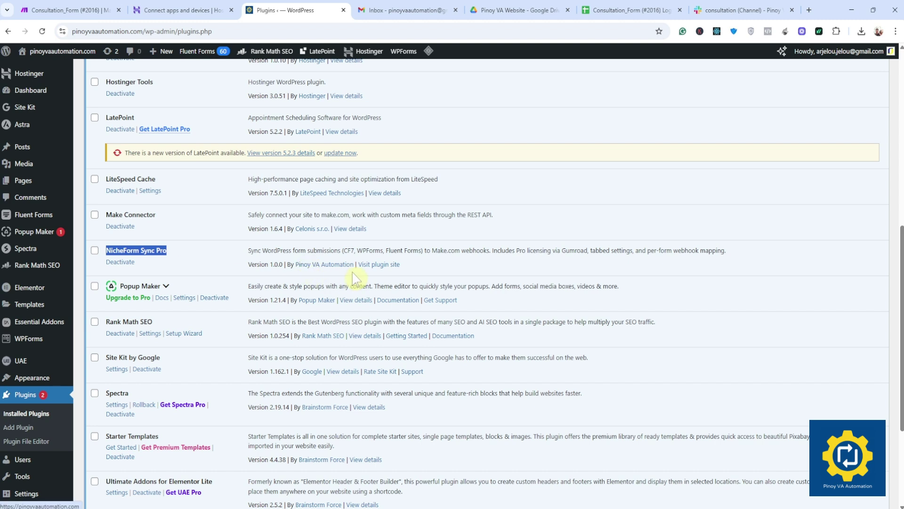
pyautogui.click(420, 271)
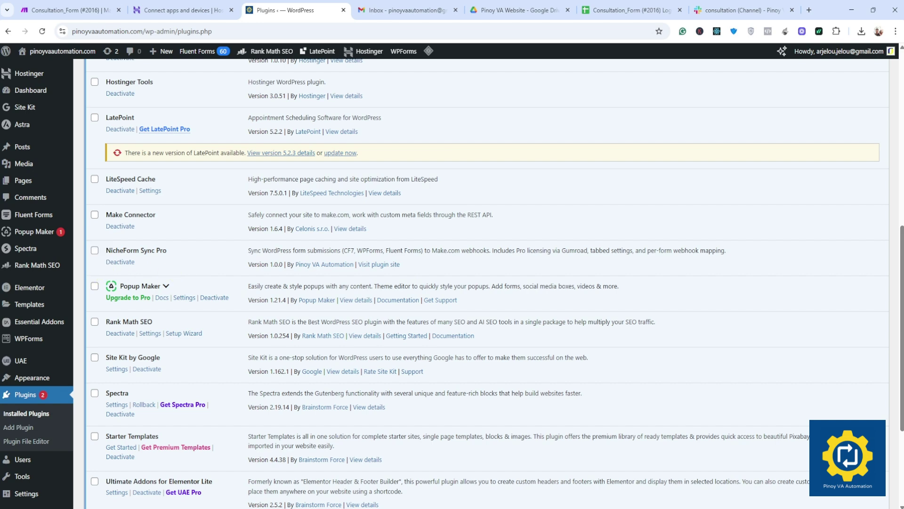
pyautogui.moveTo(106, 250); pyautogui.dragTo(155, 250)
pyautogui.click(113, 290)
pyautogui.scroll(-4, 31, 345)
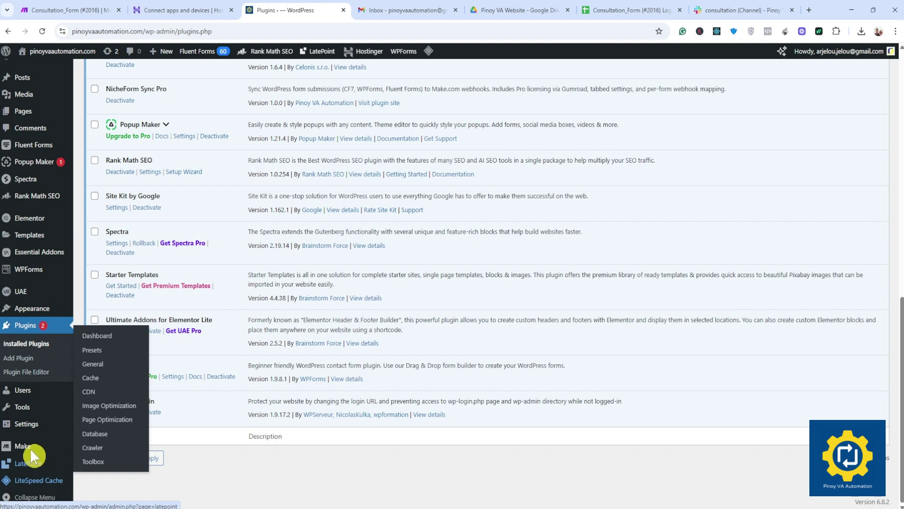
pyautogui.moveTo(26, 429)
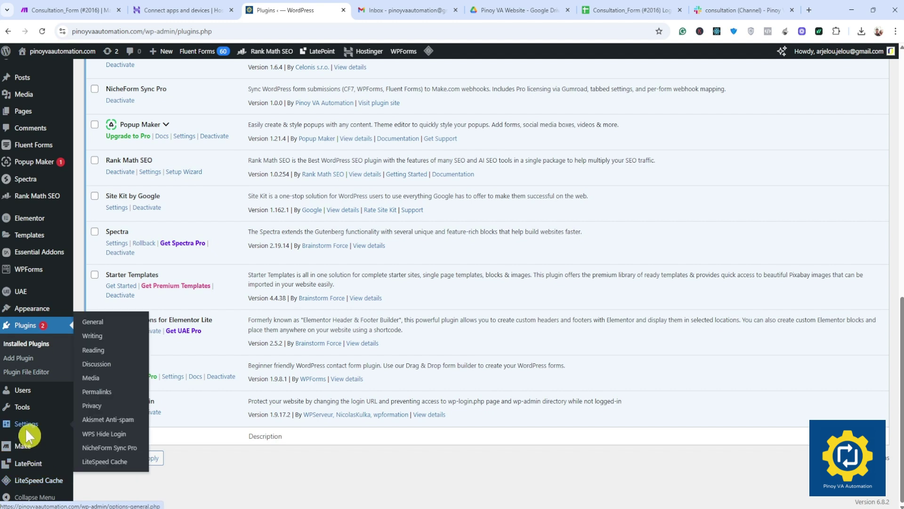
pyautogui.click(105, 446)
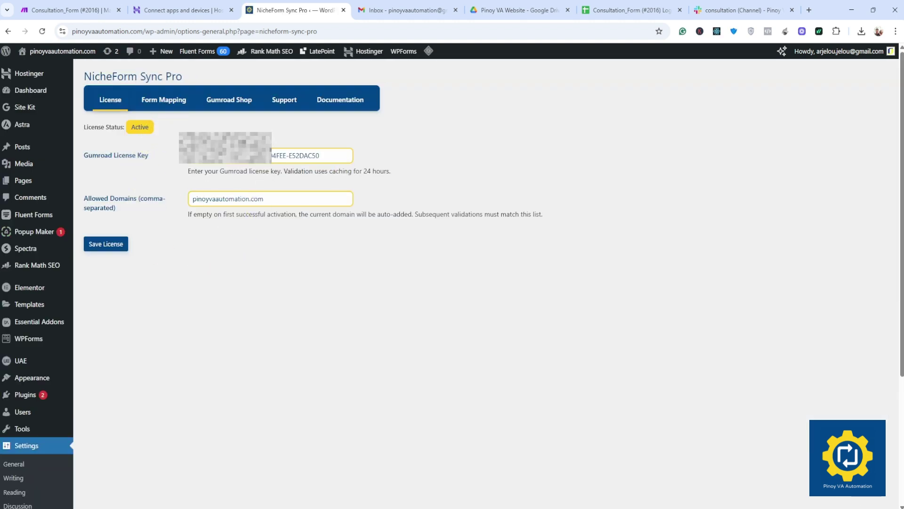
# Step: Check the WPForms webhook URL under Form Mapping, then open Make's Webhooks module
pyautogui.click(160, 103)
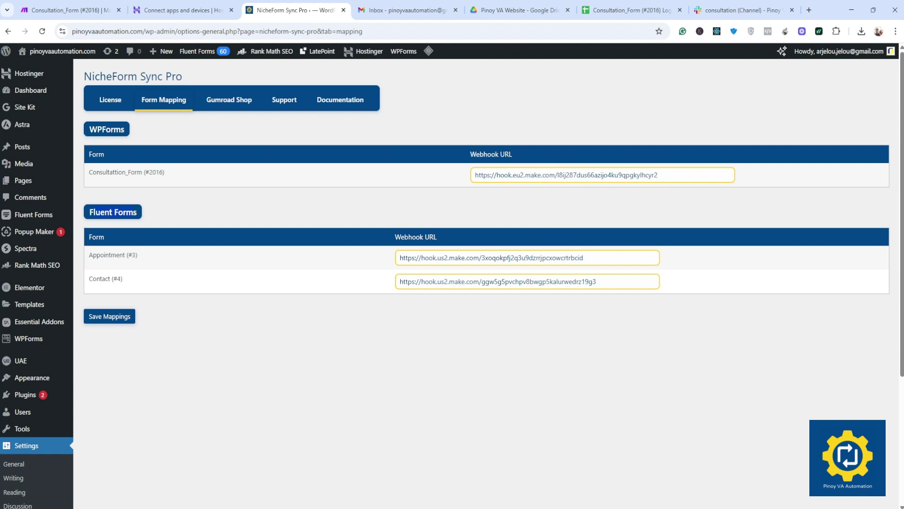
pyautogui.moveTo(659, 174); pyautogui.dragTo(459, 178)
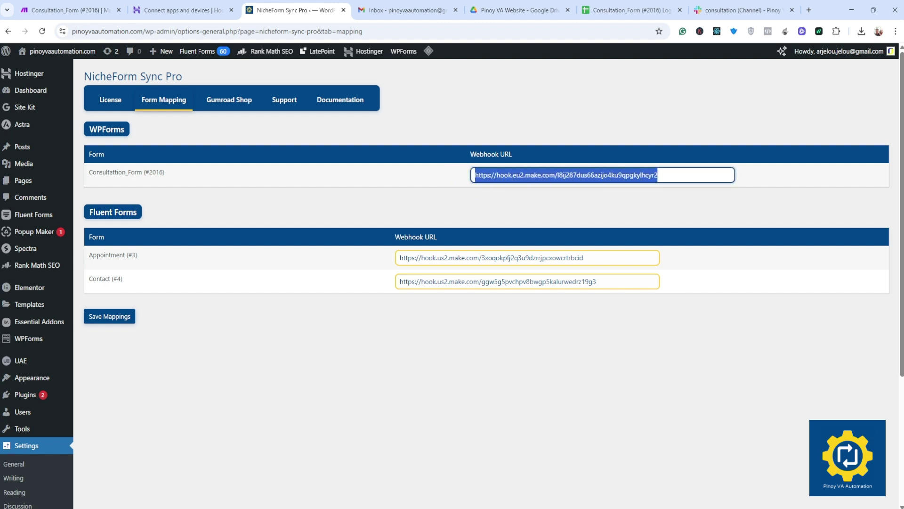
pyautogui.moveTo(659, 175); pyautogui.dragTo(481, 175)
pyautogui.click(442, 130)
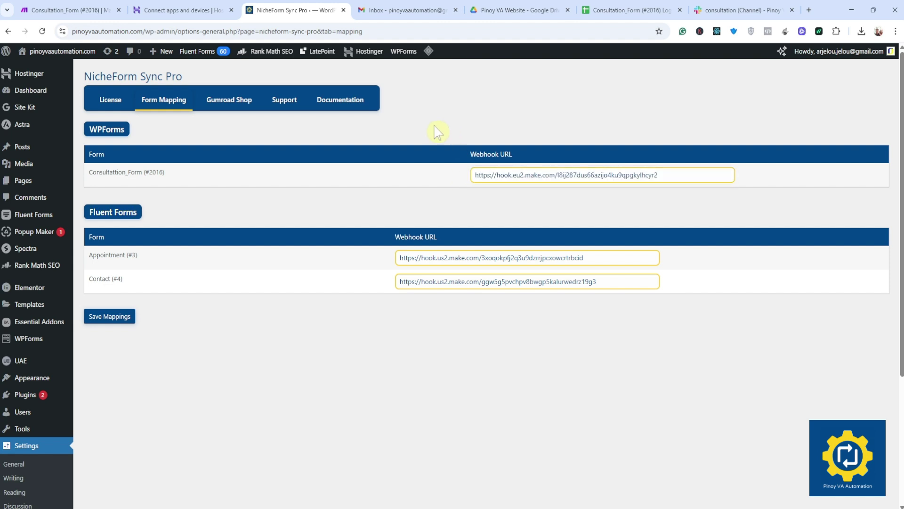
pyautogui.click(74, 8)
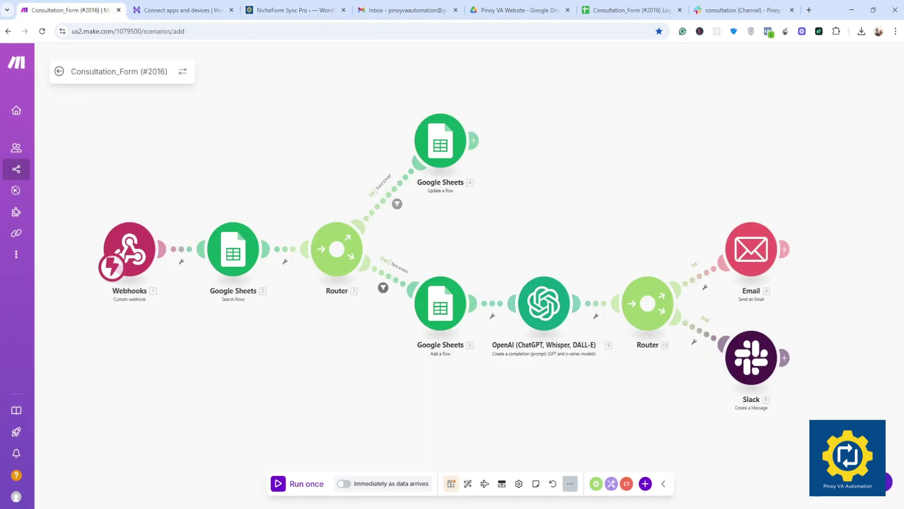
pyautogui.click(131, 251)
# Step: Save a new webhook named 'Demo', copy its address, and return to the NicheForm Sync Pro tab
pyautogui.click(236, 237)
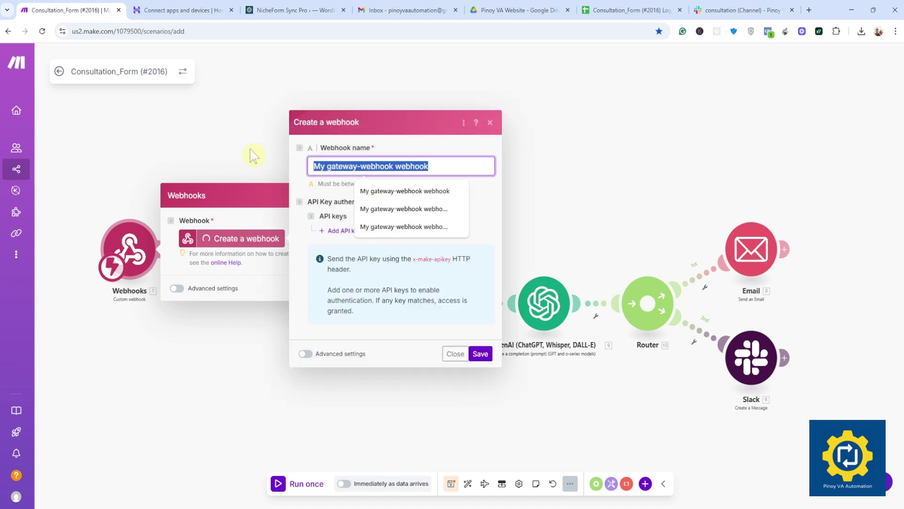
pyautogui.write('Demo')
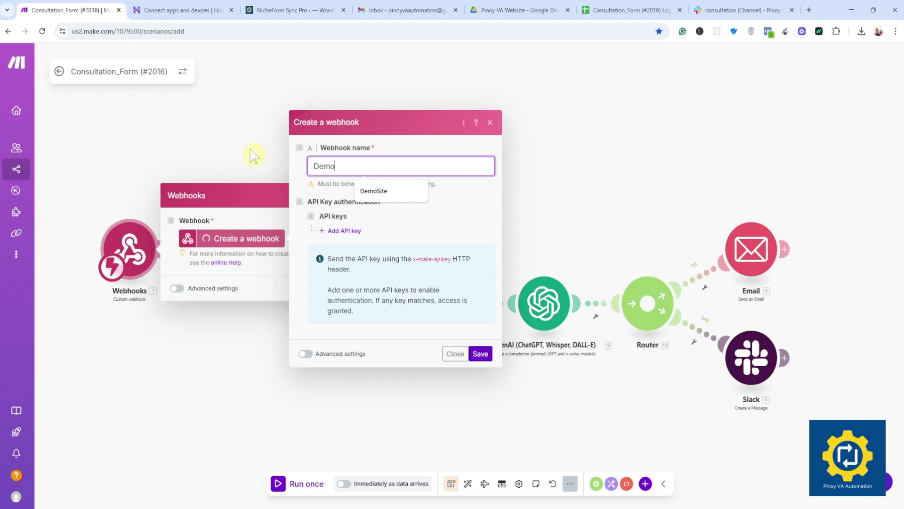
pyautogui.click(428, 148)
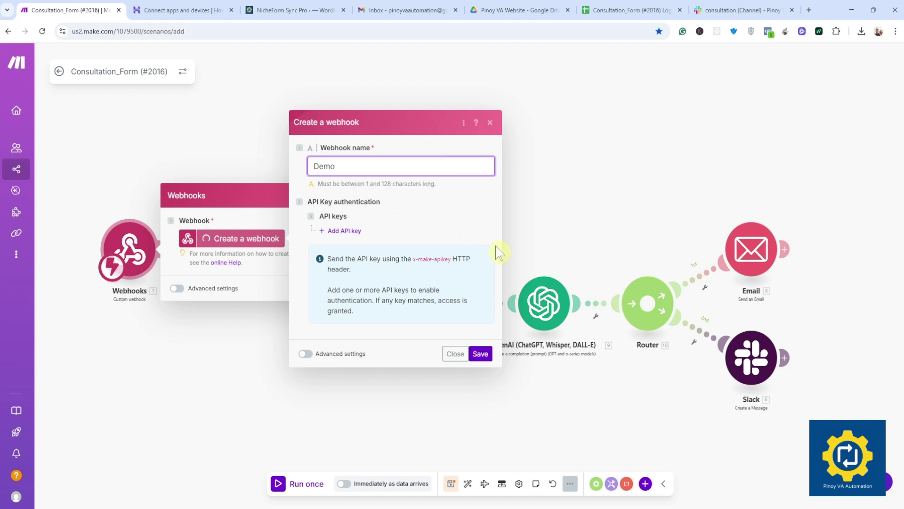
pyautogui.click(481, 355)
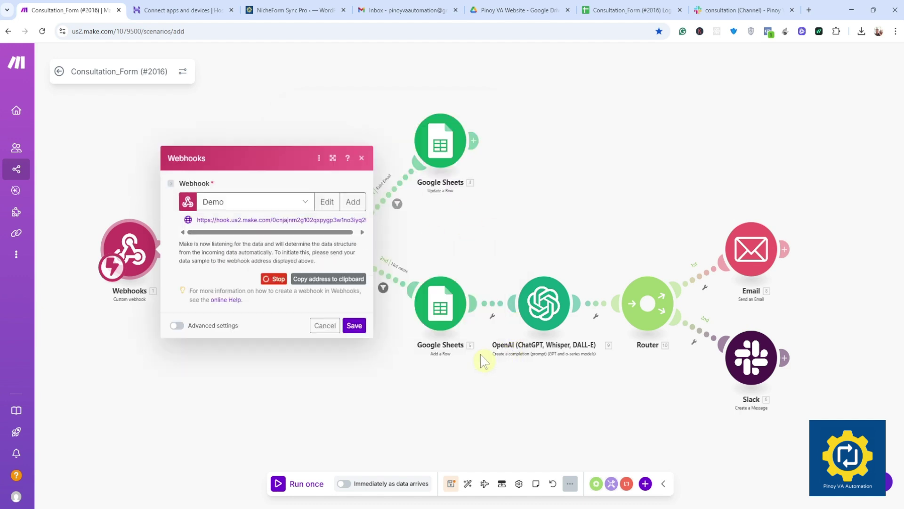
pyautogui.moveTo(313, 231); pyautogui.dragTo(317, 232)
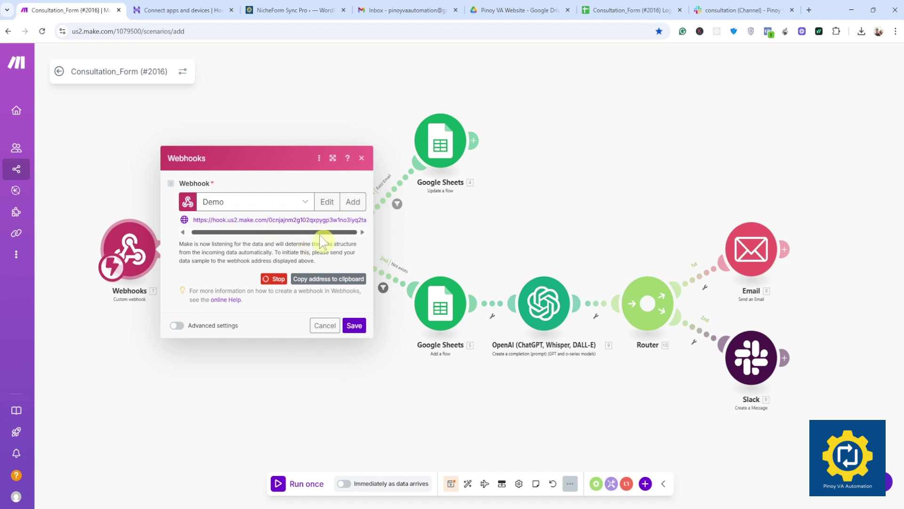
pyautogui.click(334, 281)
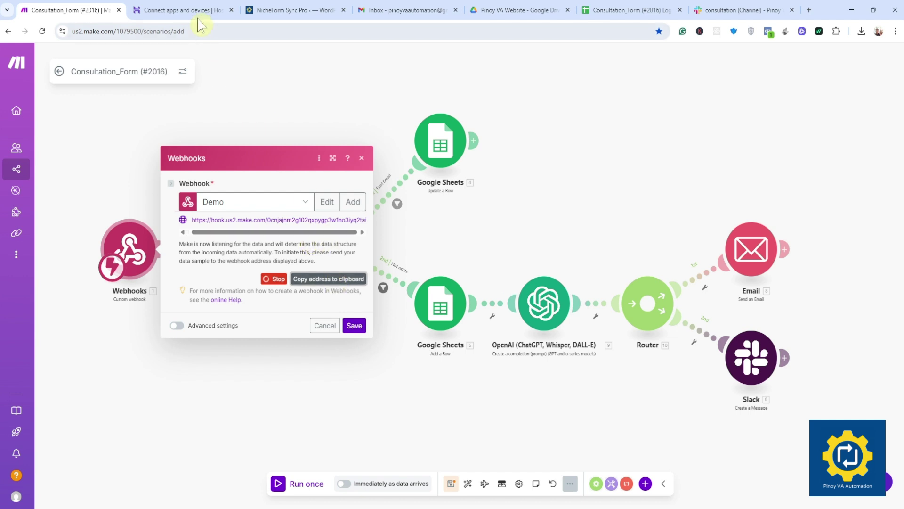
pyautogui.click(291, 10)
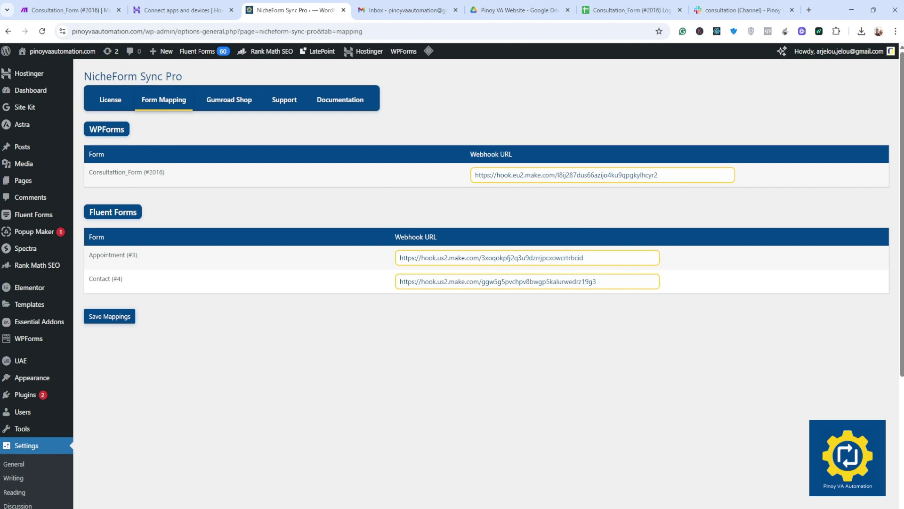
# Step: Replace the WPForms webhook URL with the new hook.us2.make.com address and save the mappings
pyautogui.moveTo(678, 175); pyautogui.dragTo(407, 177)
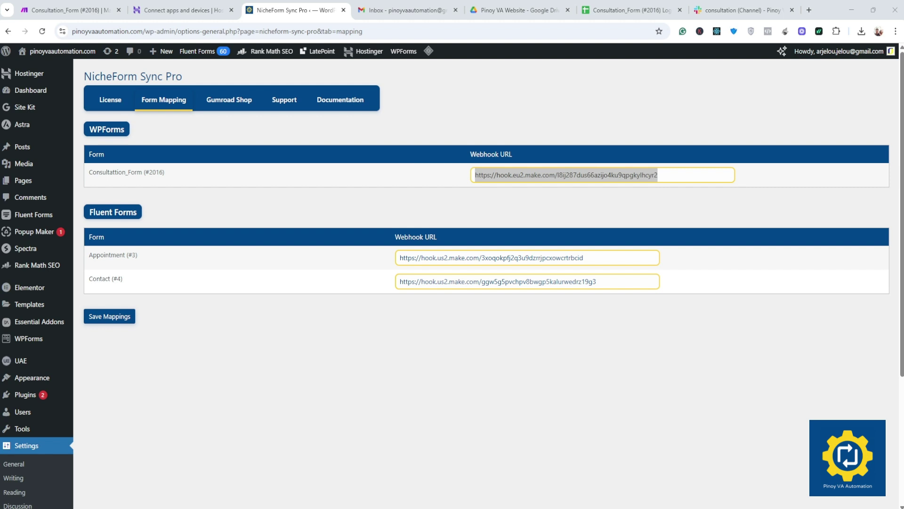
pyautogui.click(101, 9)
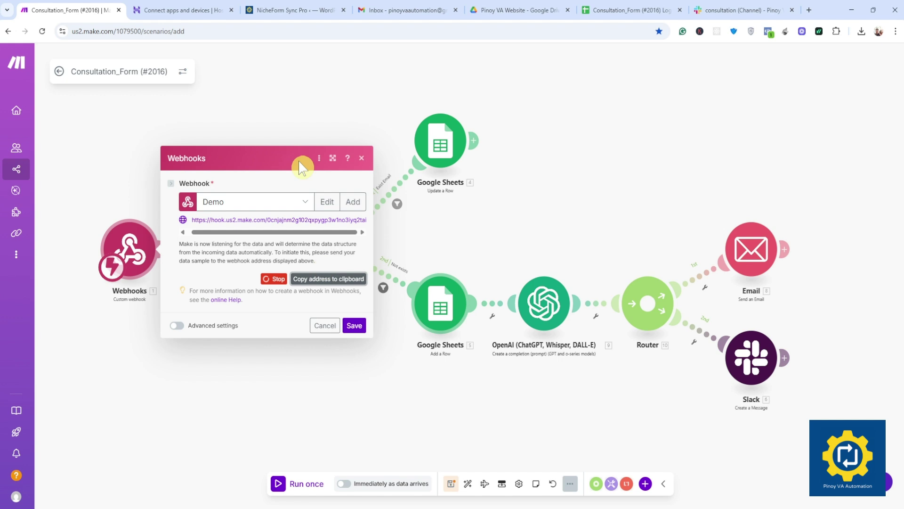
pyautogui.click(285, 12)
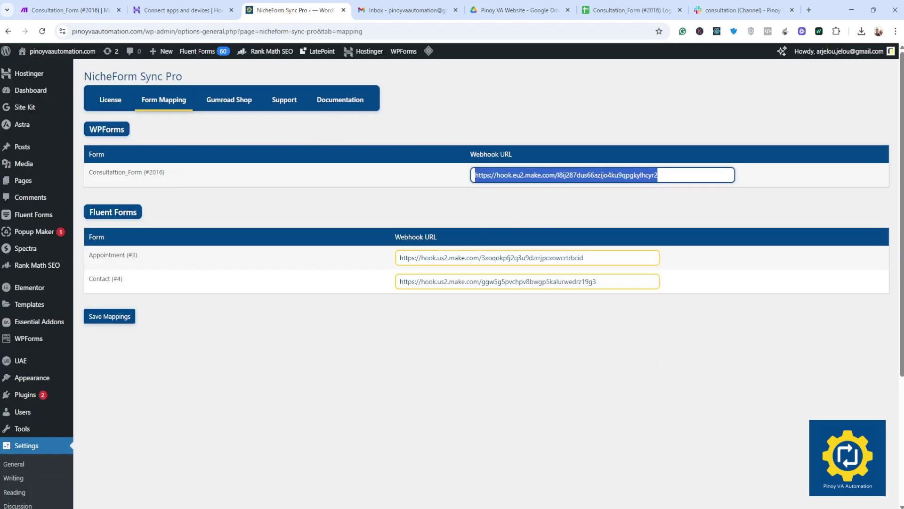
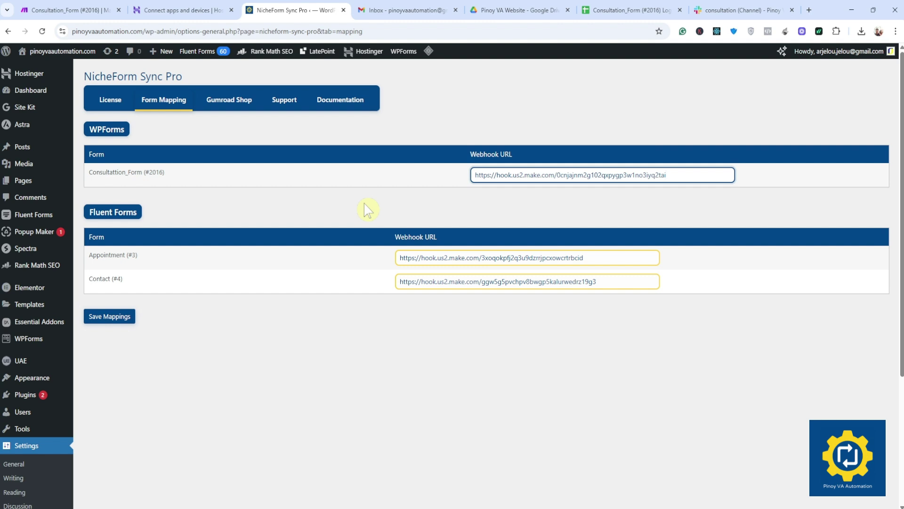
pyautogui.click(109, 316)
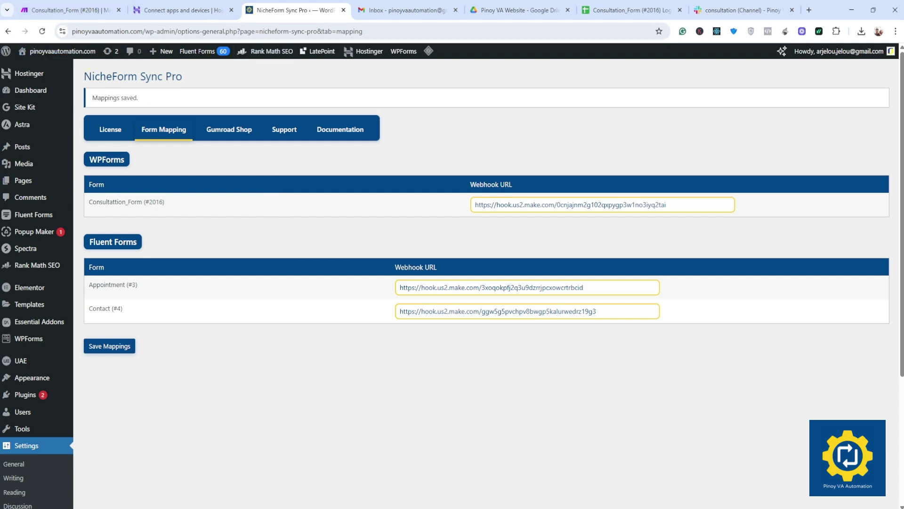
# Step: Open the live site in a new tab at the consultation form, zoomed out, confirming Make is listening
pyautogui.rightClick(53, 53)
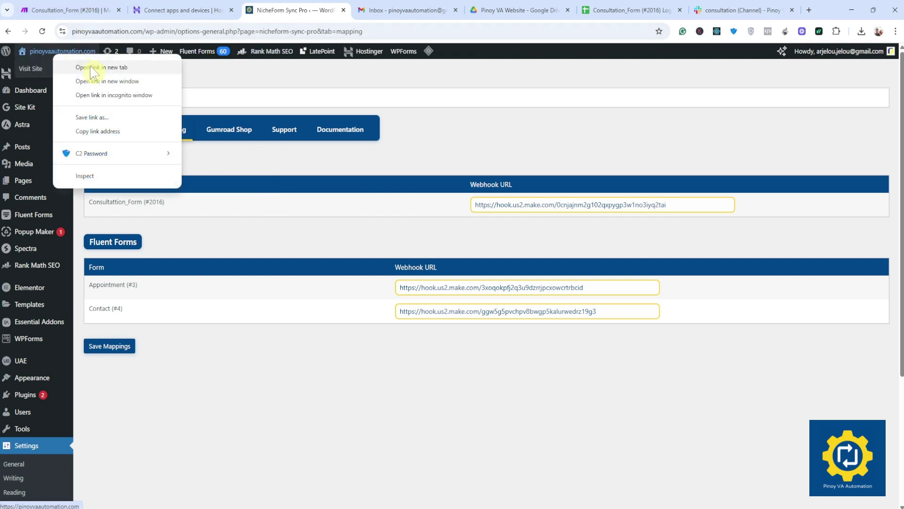
pyautogui.click(91, 68)
pyautogui.click(332, 10)
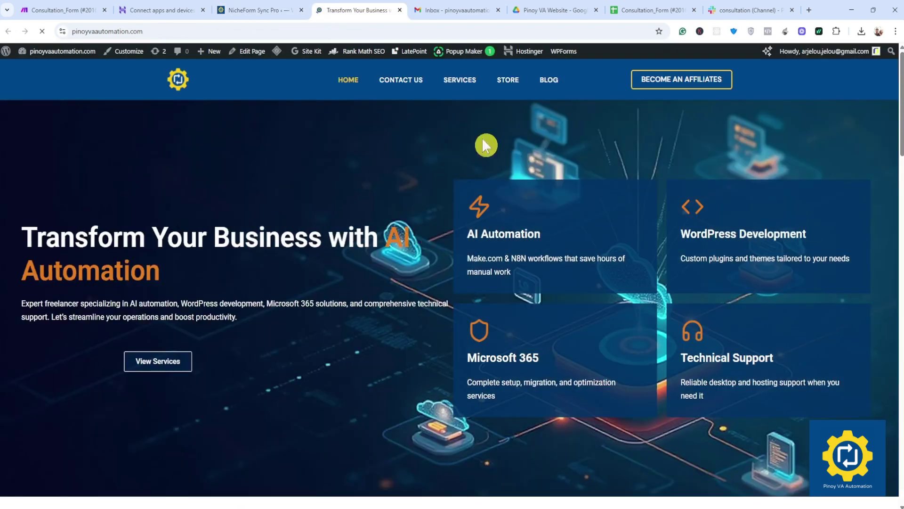
pyautogui.click(408, 84)
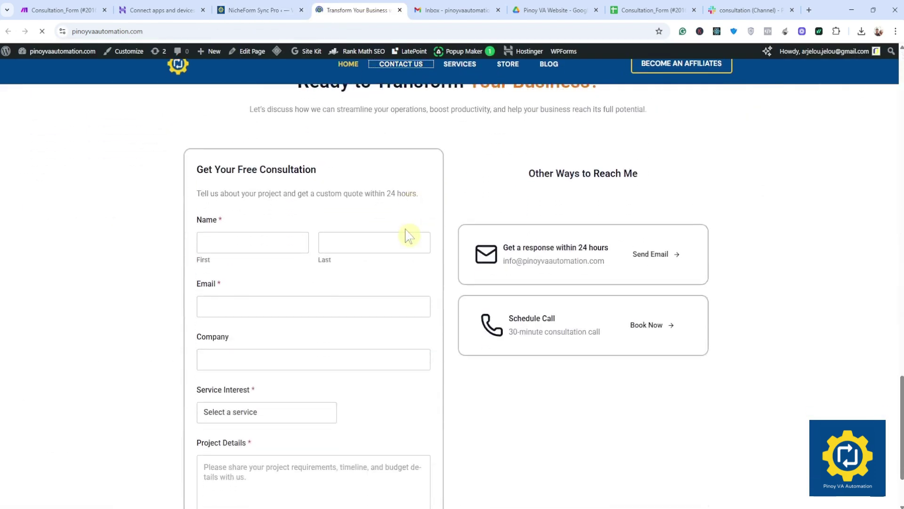
pyautogui.hotkey('ctrl', '-')
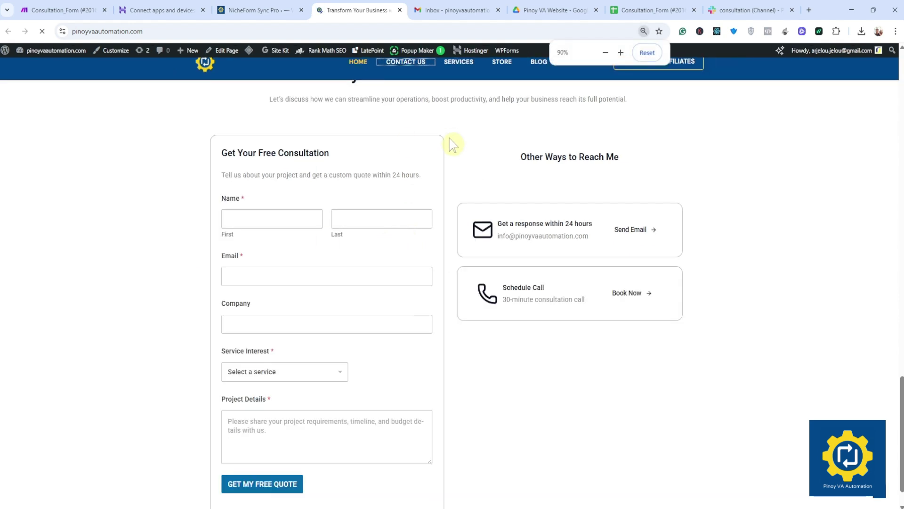
pyautogui.hotkey('ctrl', '-')
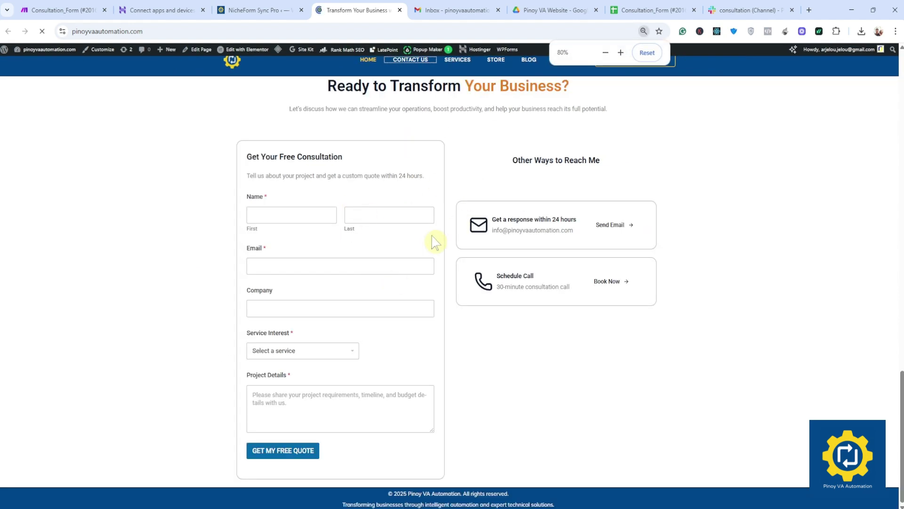
pyautogui.click(70, 9)
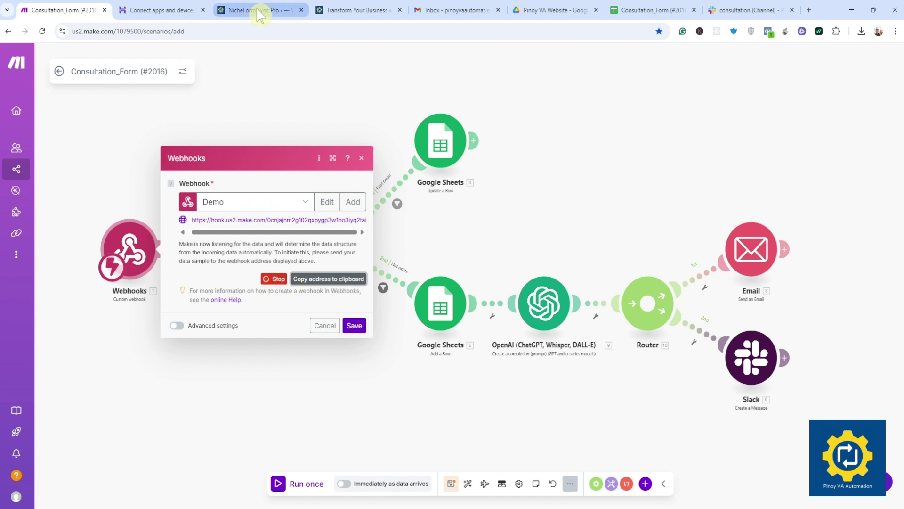
pyautogui.click(360, 10)
# Step: Submit the form with autofilled name and email, TEST COMPANY, AI Automation, and details 'adad'
pyautogui.click(292, 214)
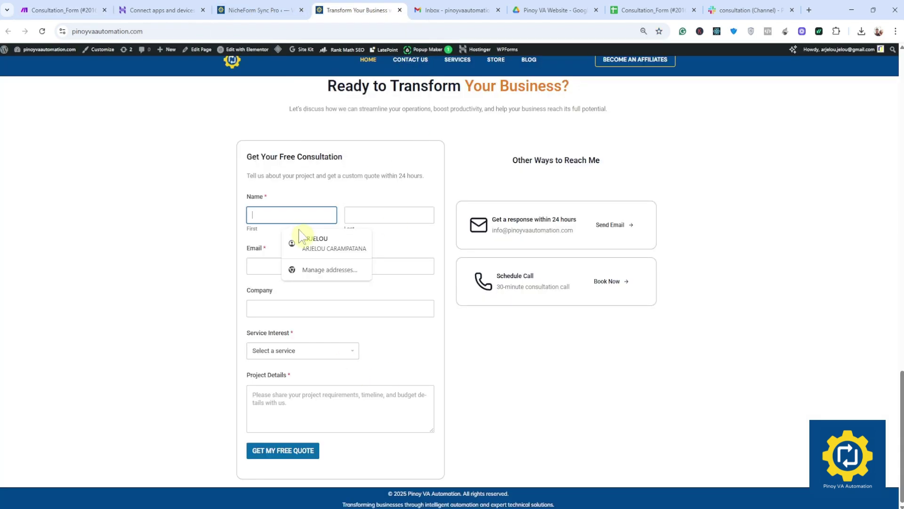
pyautogui.click(303, 240)
pyautogui.click(301, 266)
pyautogui.click(300, 293)
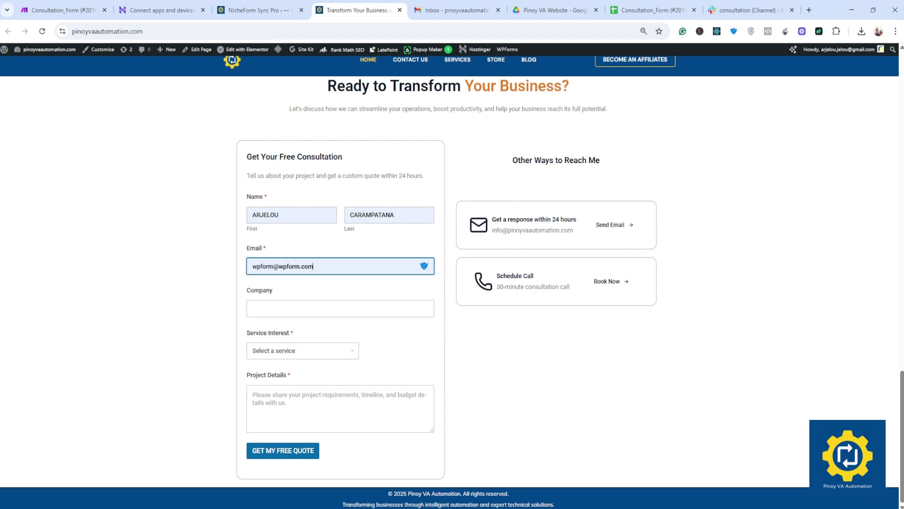
pyautogui.click(302, 308)
pyautogui.click(322, 330)
pyautogui.click(288, 350)
pyautogui.click(287, 377)
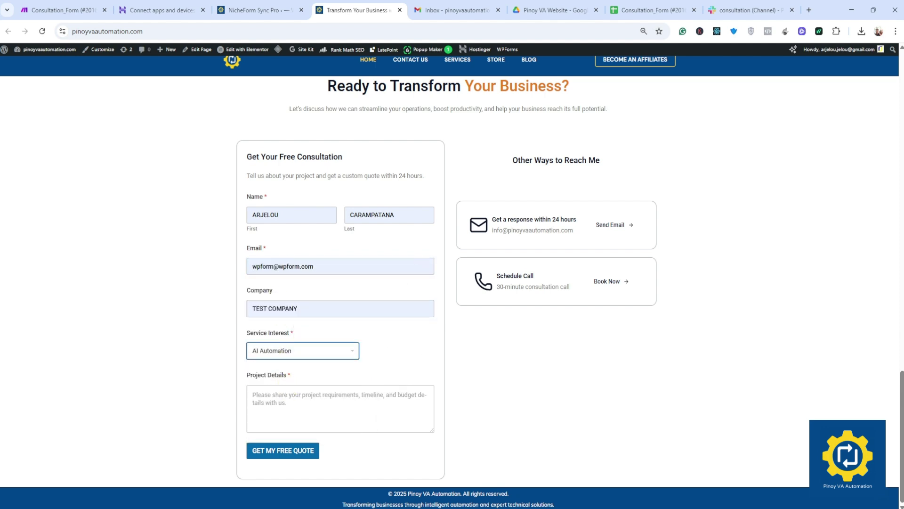
pyautogui.click(292, 400)
pyautogui.write('adadad')
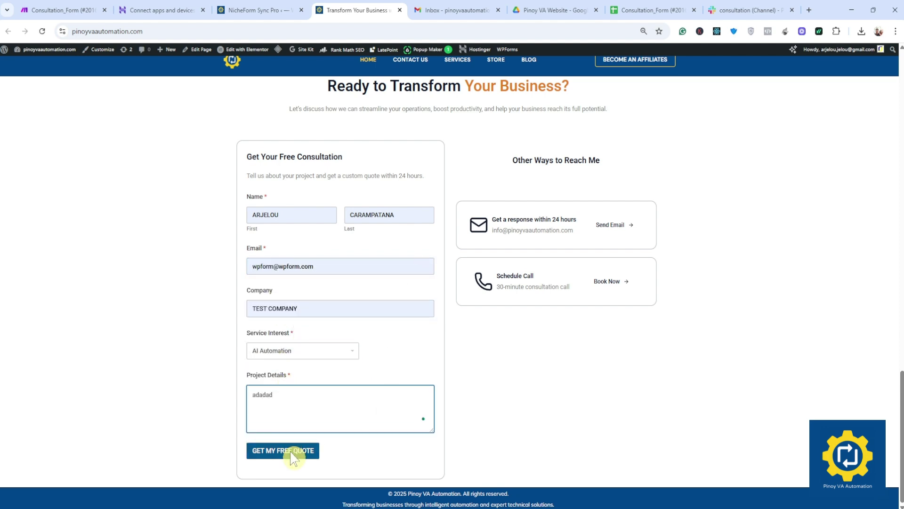
pyautogui.click(292, 452)
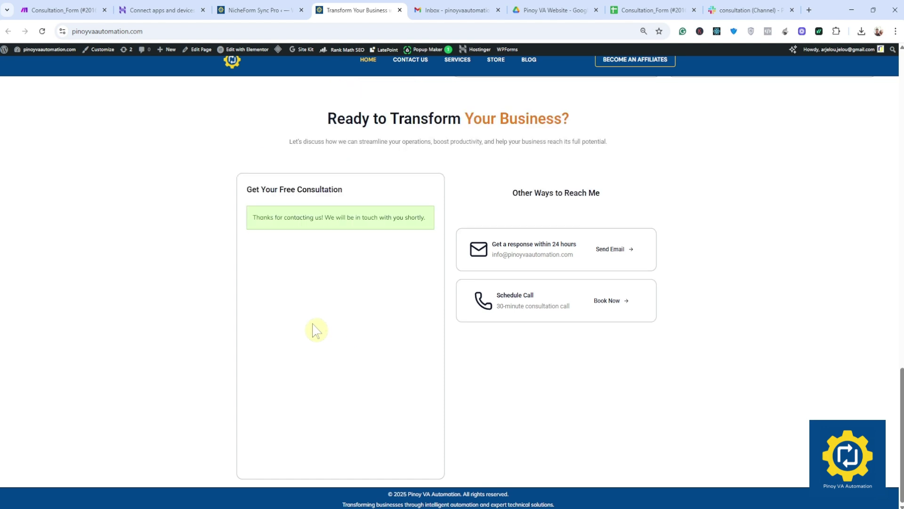
pyautogui.click(70, 10)
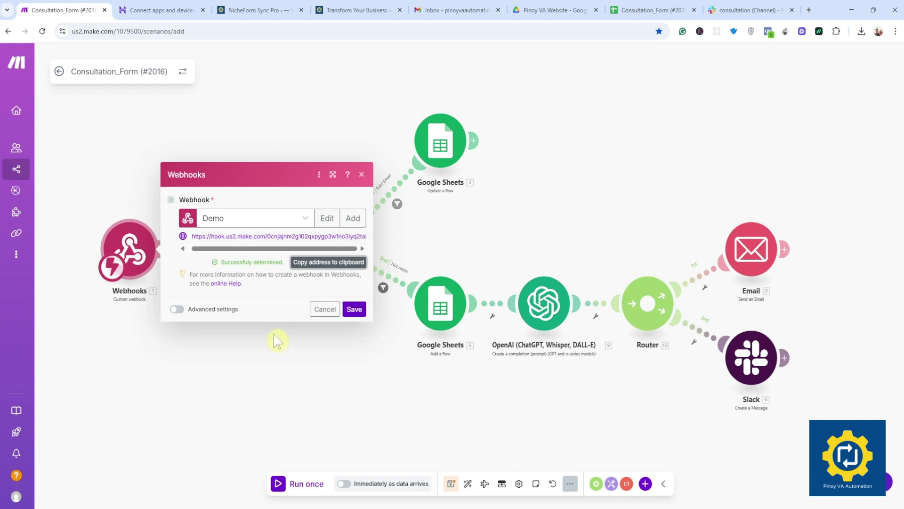
# Step: Save the Demo webhook with its determined data structure and open the Google Sheets Search Rows module
pyautogui.moveTo(302, 262); pyautogui.dragTo(225, 261)
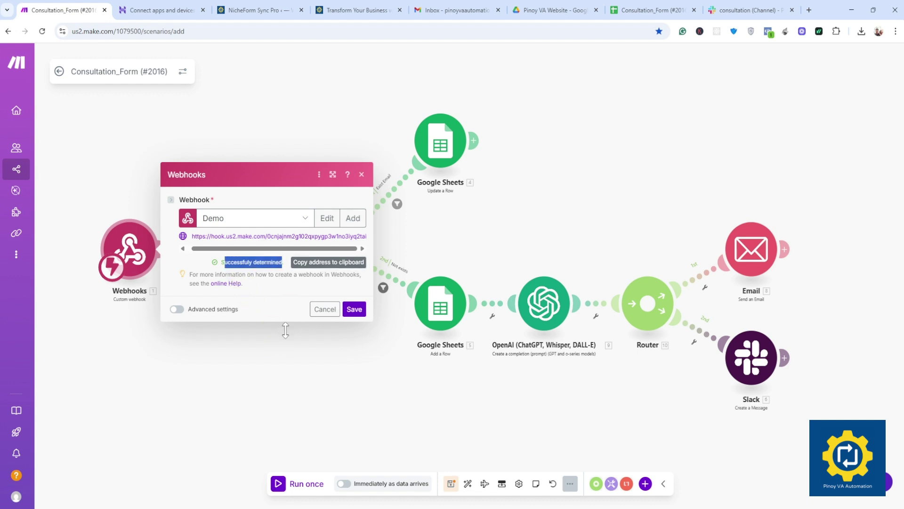
pyautogui.click(361, 316)
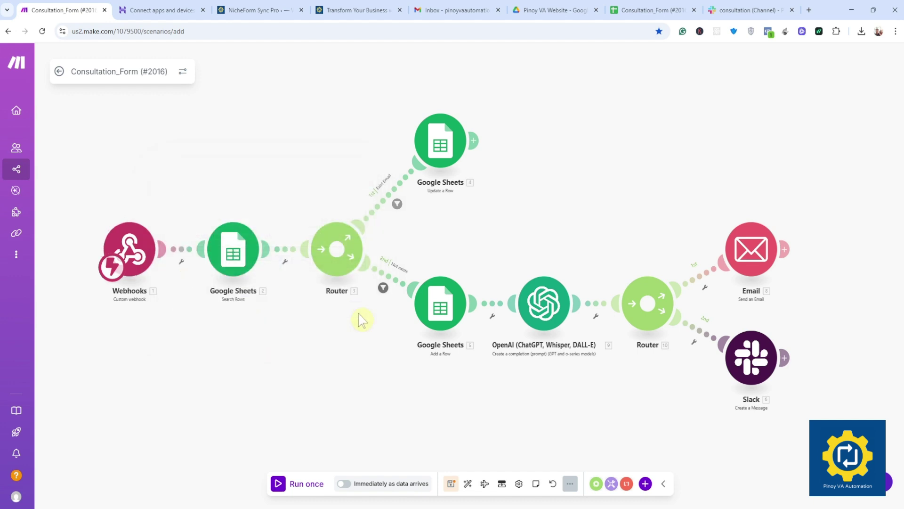
pyautogui.click(239, 257)
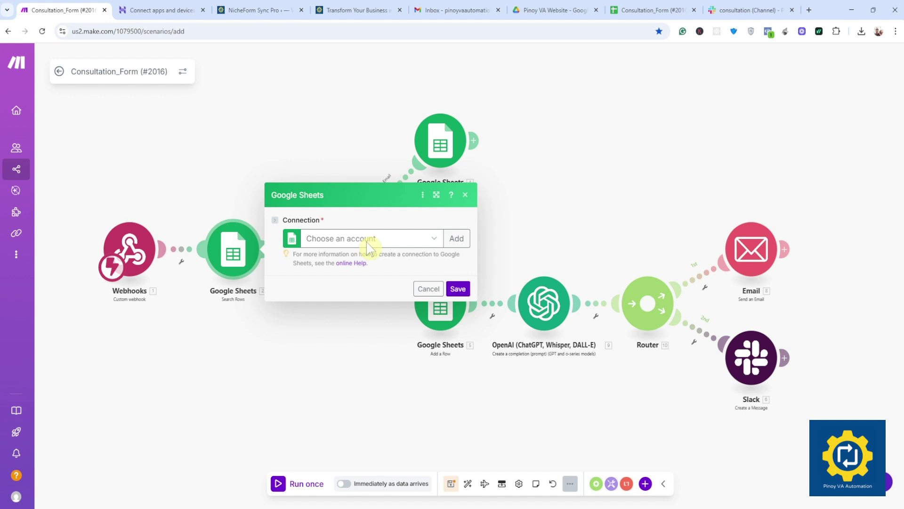
# Step: Create a new Google Sheets connection by signing in with the business Google account and allowing access
pyautogui.click(453, 239)
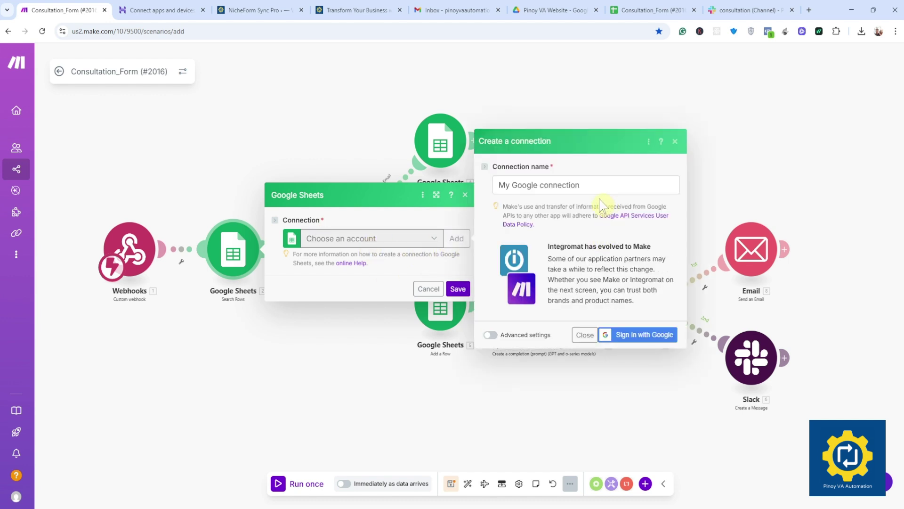
pyautogui.click(646, 334)
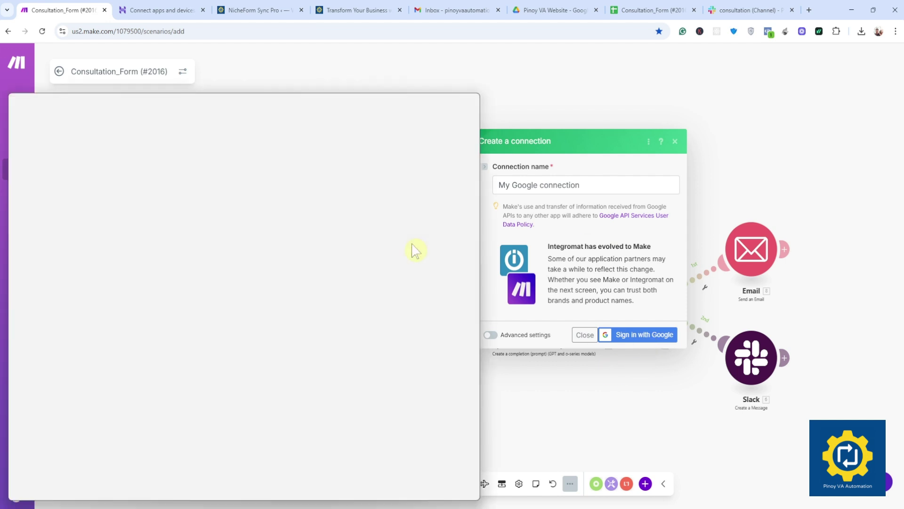
pyautogui.moveTo(274, 94); pyautogui.dragTo(328, 63)
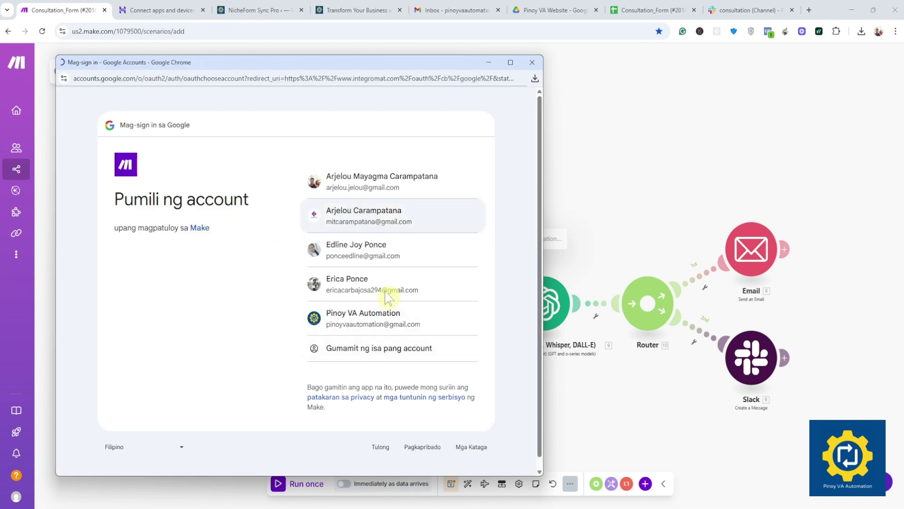
pyautogui.click(372, 325)
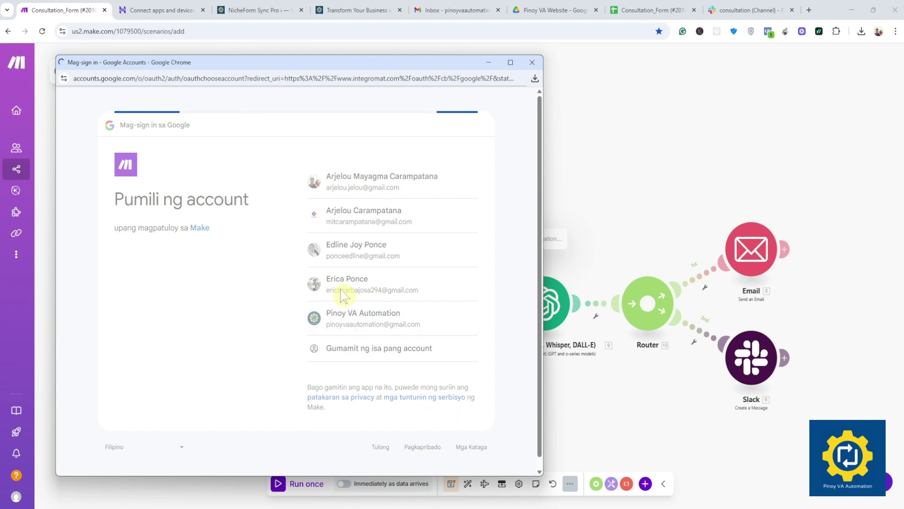
pyautogui.click(439, 341)
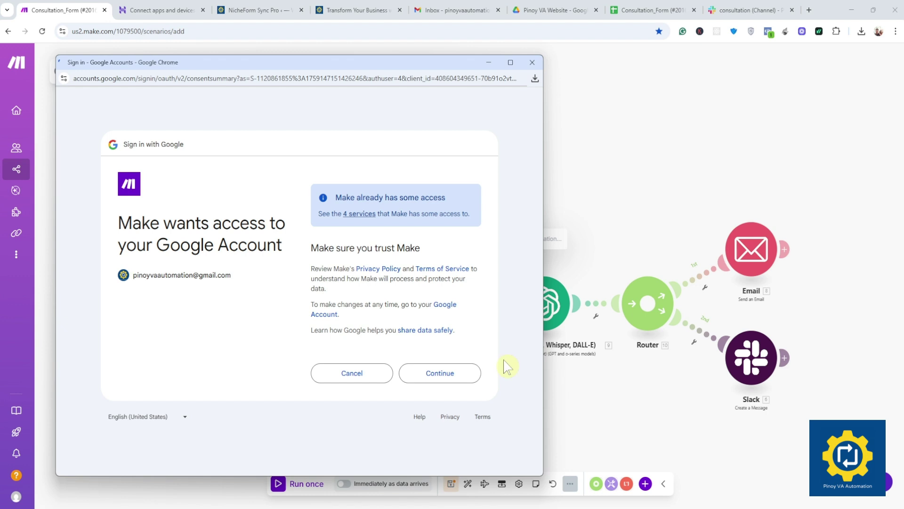
pyautogui.click(437, 375)
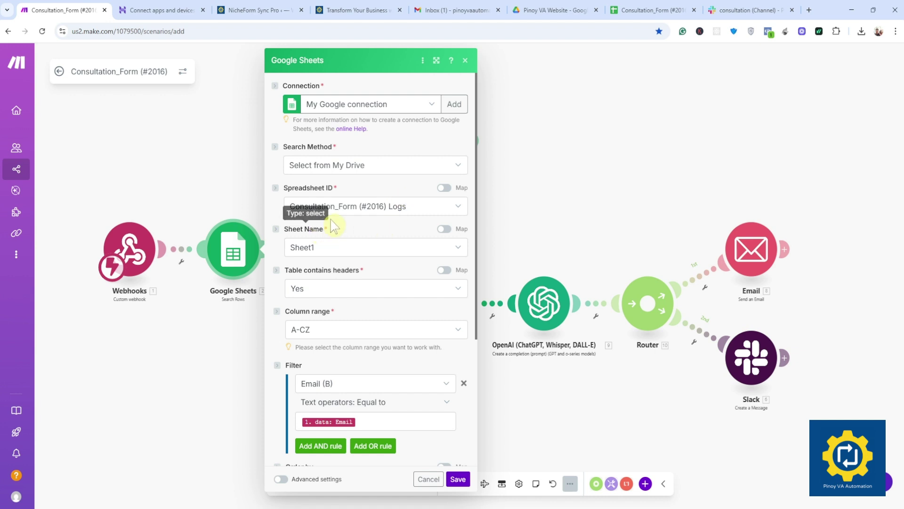
pyautogui.scroll(-4, 338, 264)
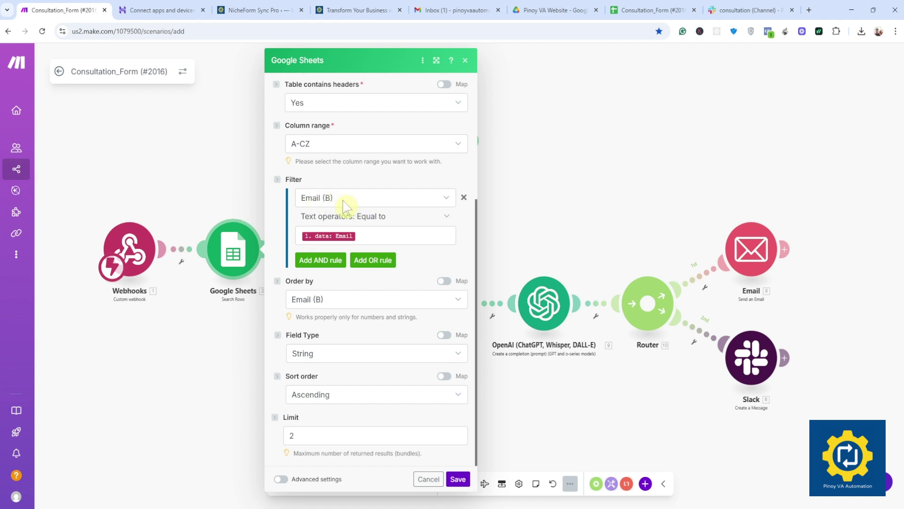
pyautogui.click(347, 205)
pyautogui.click(346, 206)
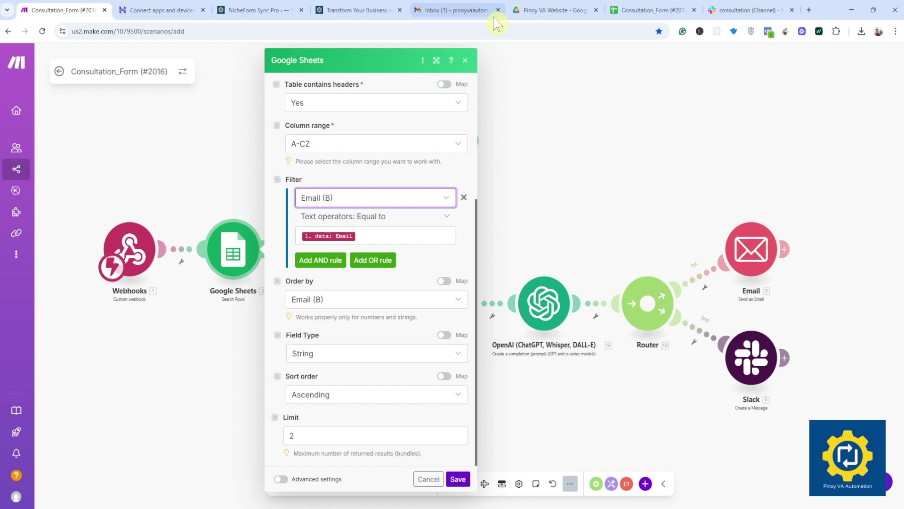
pyautogui.click(643, 10)
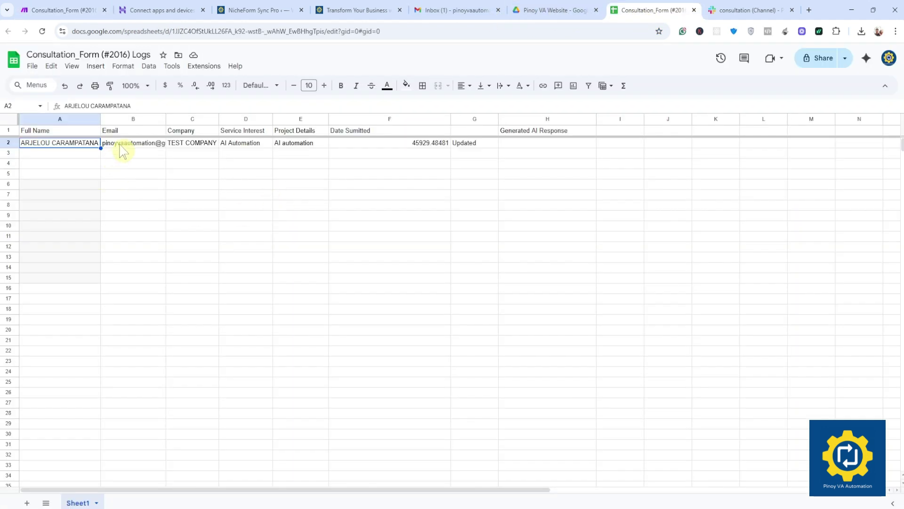
pyautogui.click(124, 150)
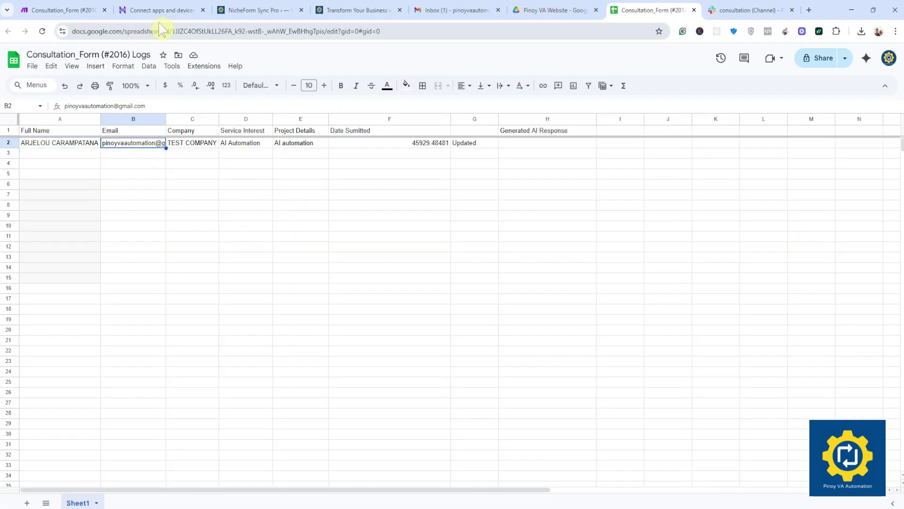
pyautogui.click(75, 12)
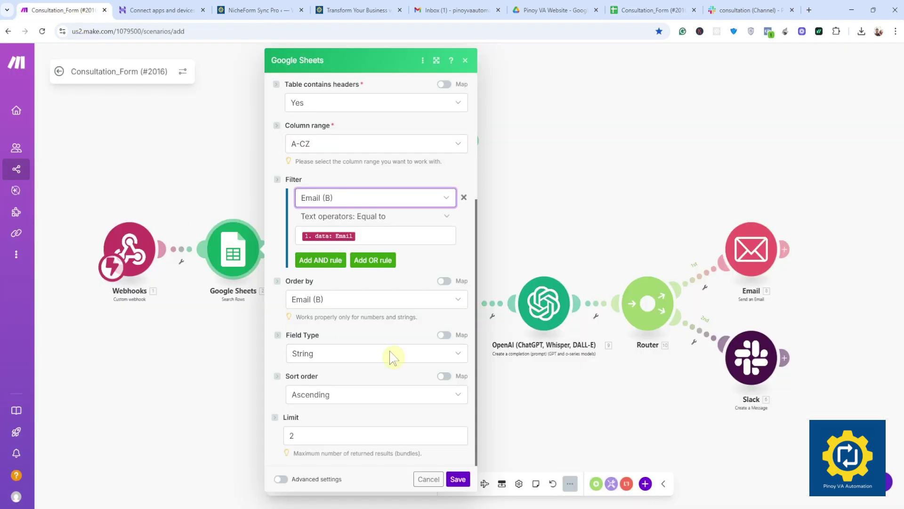
# Step: Keep the Equal to filter matching Email (B) to the webhook Email and save Search Rows
pyautogui.click(373, 218)
pyautogui.click(470, 229)
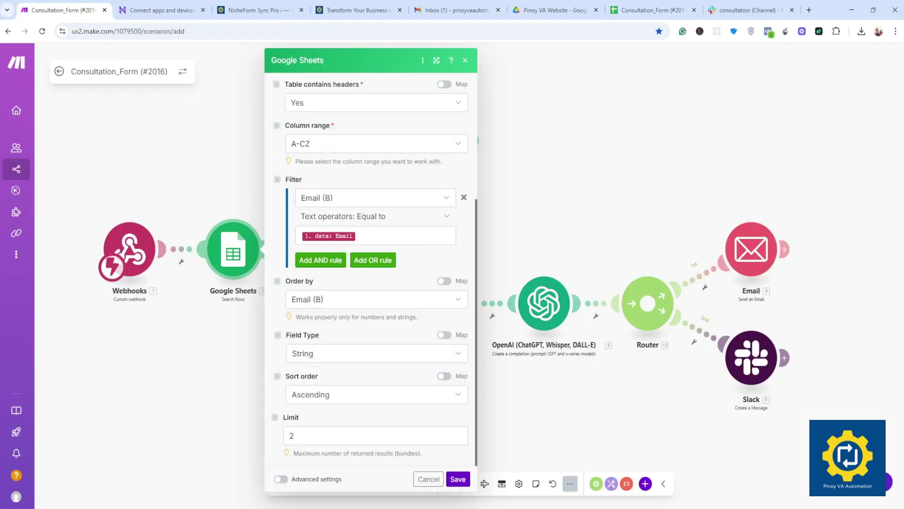
pyautogui.click(400, 235)
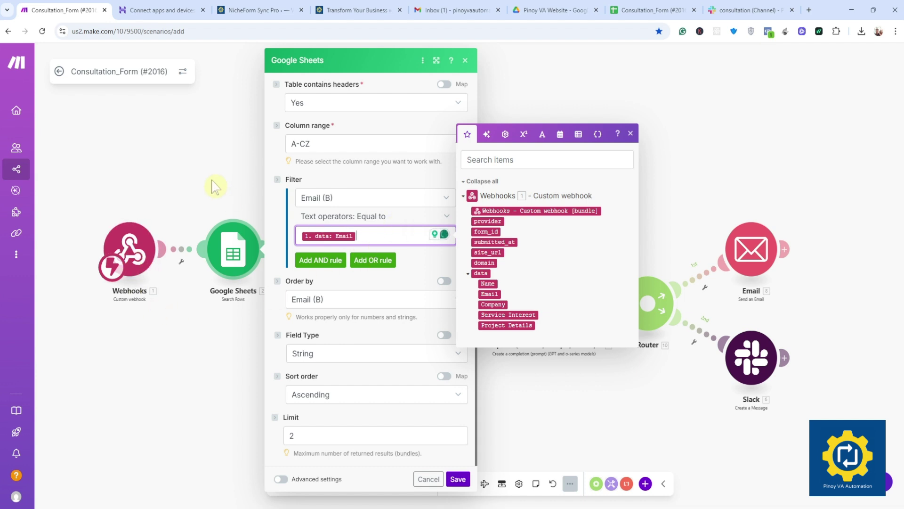
pyautogui.click(458, 479)
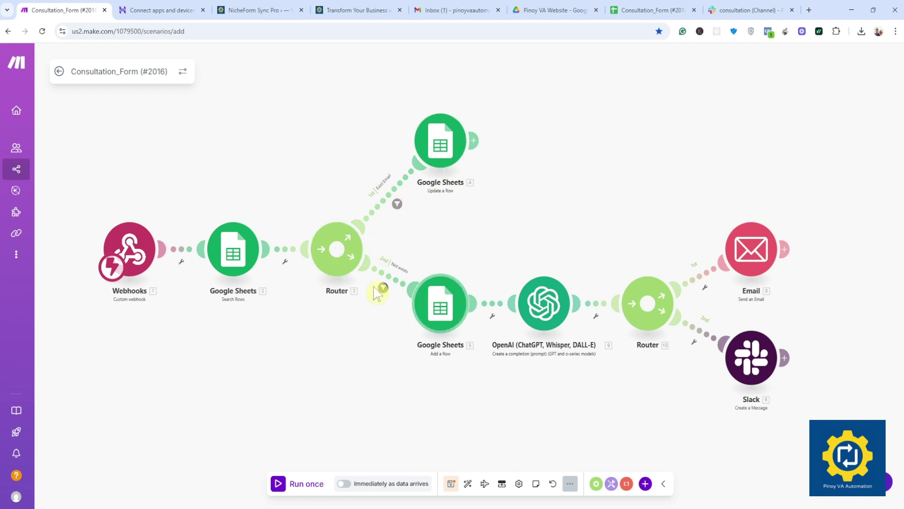
# Step: Check the Exist Email filter's Row number exists condition, close it unchanged, and open Update a Row
pyautogui.click(395, 203)
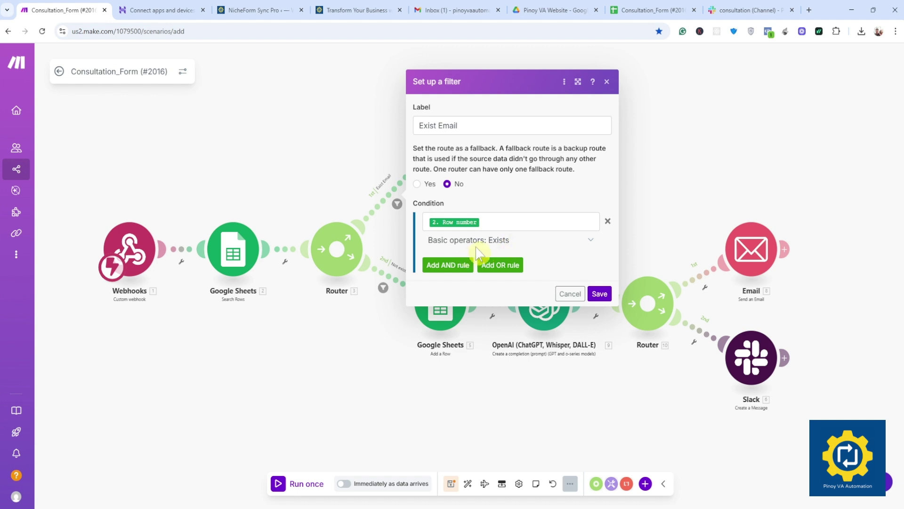
pyautogui.click(599, 293)
pyautogui.click(450, 154)
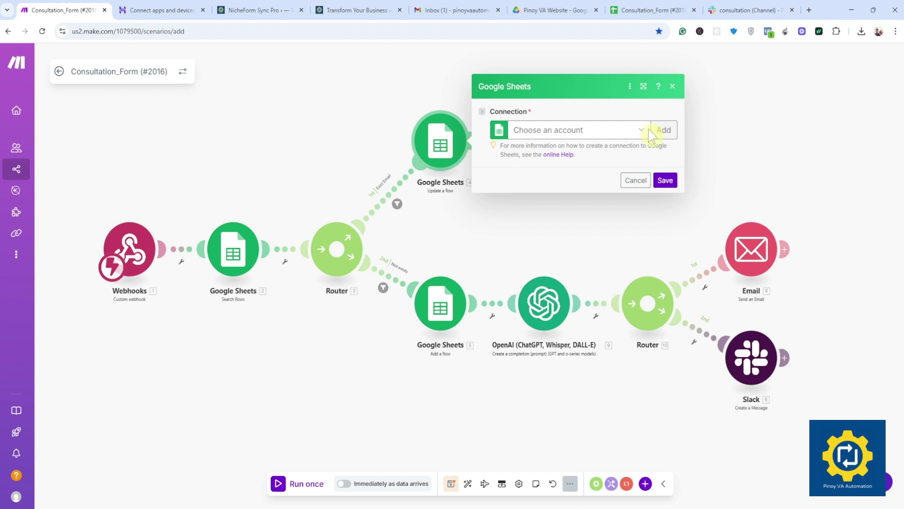
# Step: Set Update a Row's connection to Google Form Connection and review its loaded Values fields
pyautogui.click(643, 132)
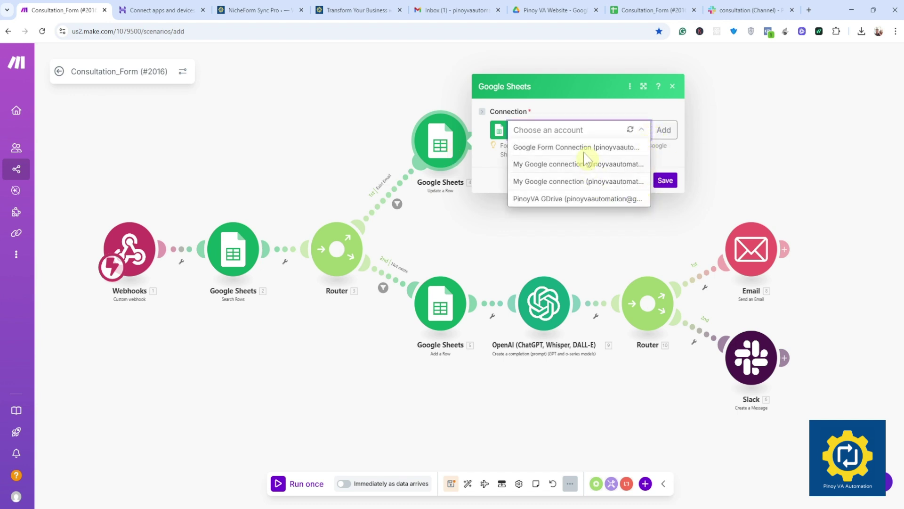
pyautogui.click(608, 150)
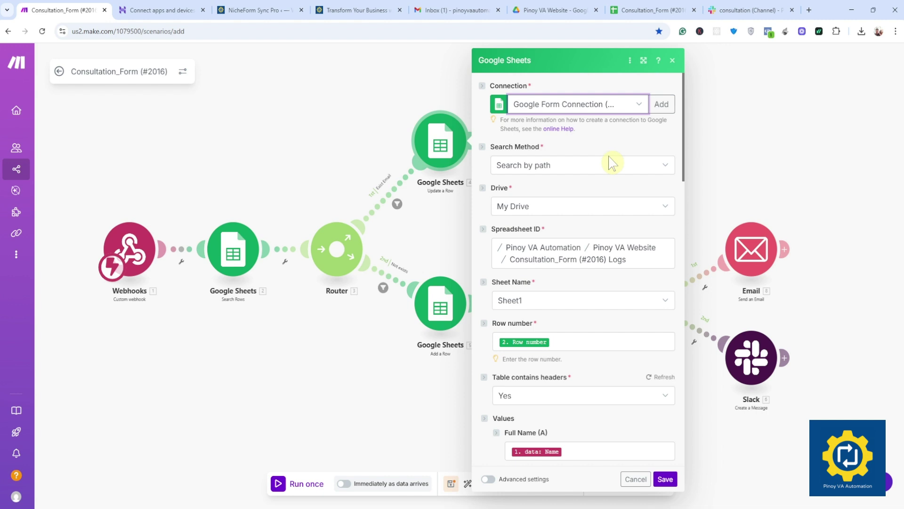
pyautogui.scroll(-8, 564, 276)
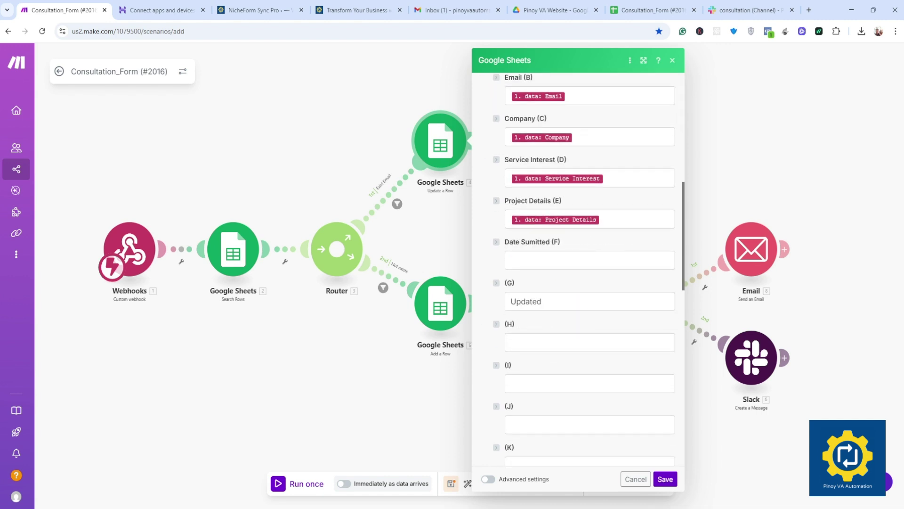
pyautogui.scroll(3, 563, 276)
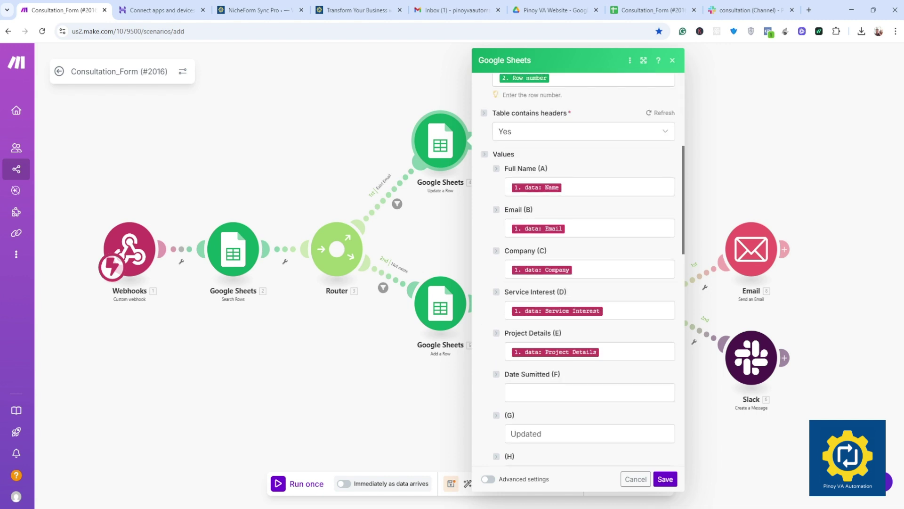
pyautogui.scroll(-3, 563, 275)
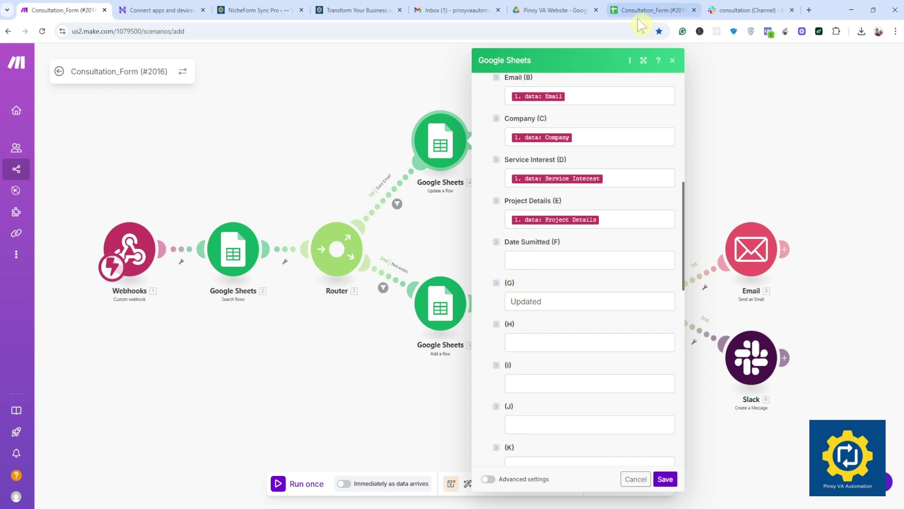
pyautogui.click(655, 10)
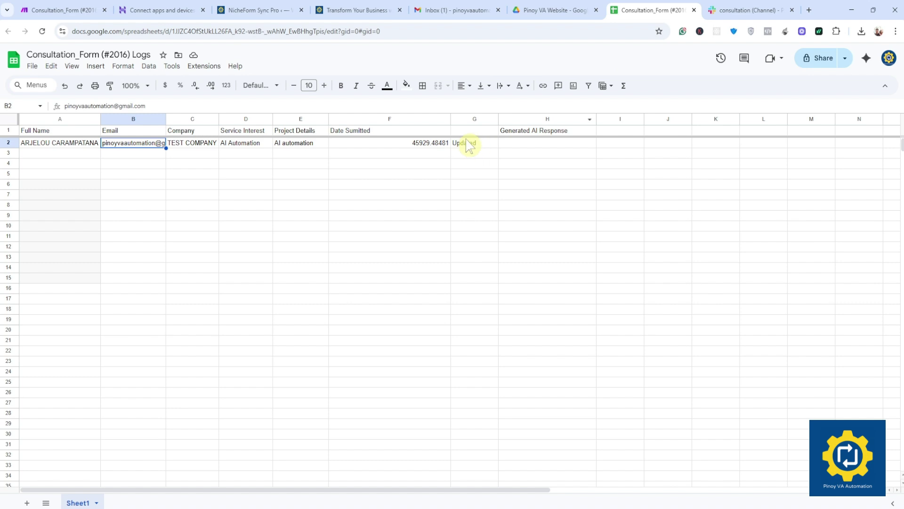
# Step: Verify cell G2 of the Logs sheet reads Updated, then return to the Make scenario
pyautogui.click(476, 120)
pyautogui.click(479, 145)
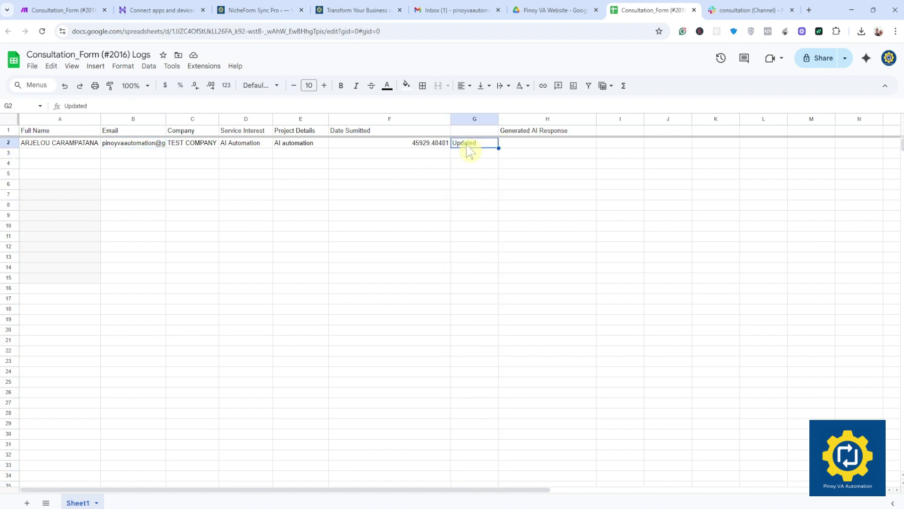
pyautogui.click(158, 8)
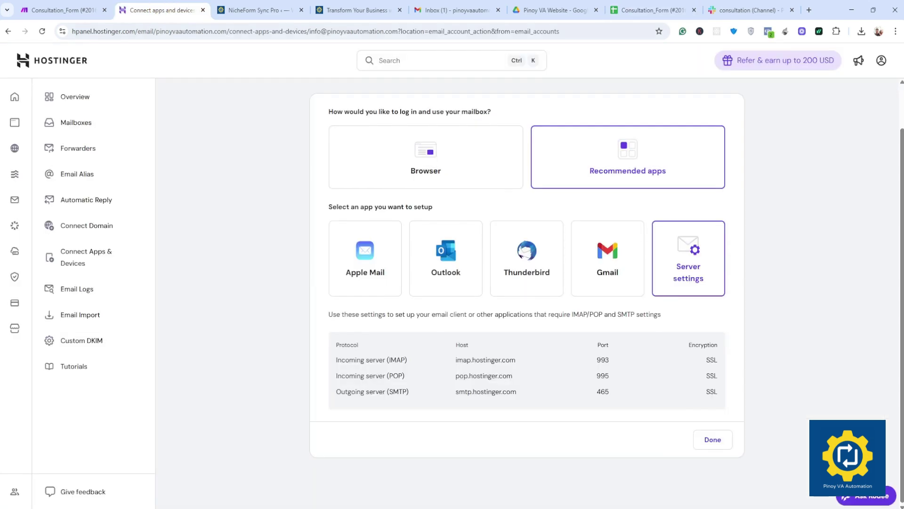
pyautogui.click(59, 9)
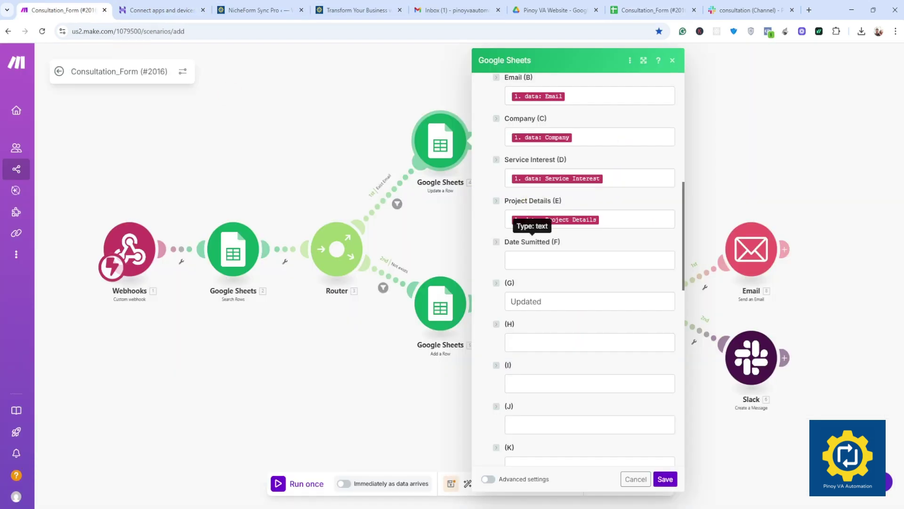
# Step: Save Update a Row, then confirm the Not exists filter checks Row number does not exist
pyautogui.click(665, 479)
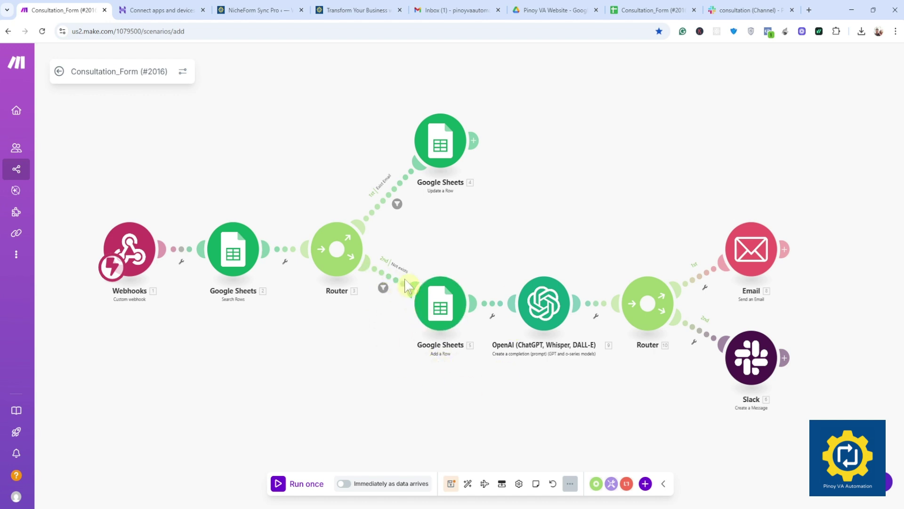
pyautogui.click(389, 282)
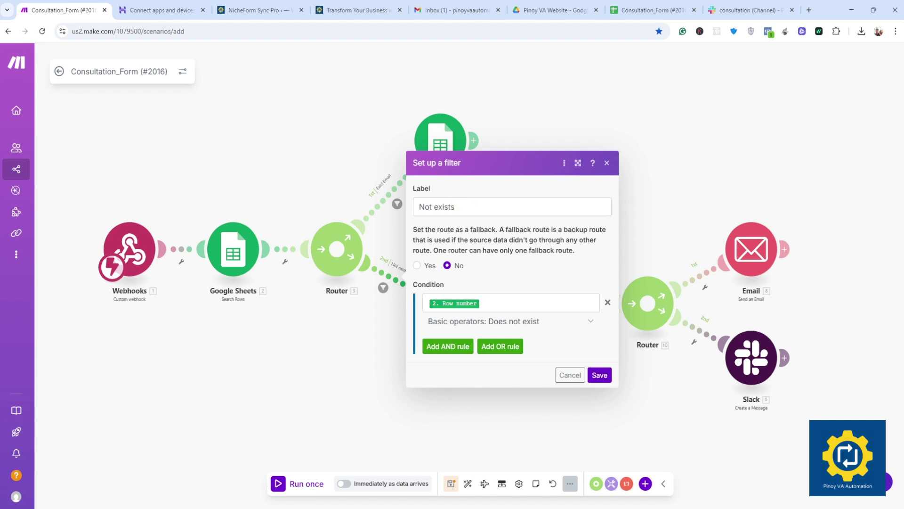
pyautogui.click(234, 260)
pyautogui.click(236, 259)
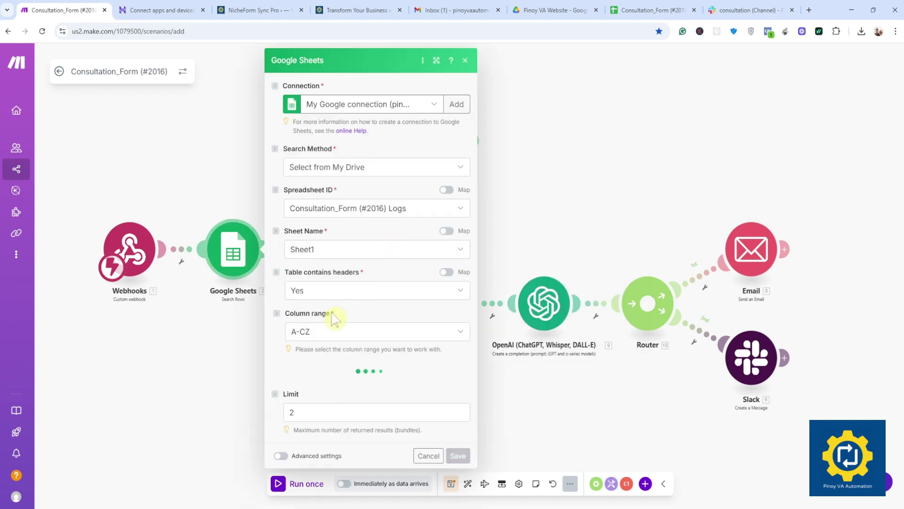
pyautogui.click(221, 142)
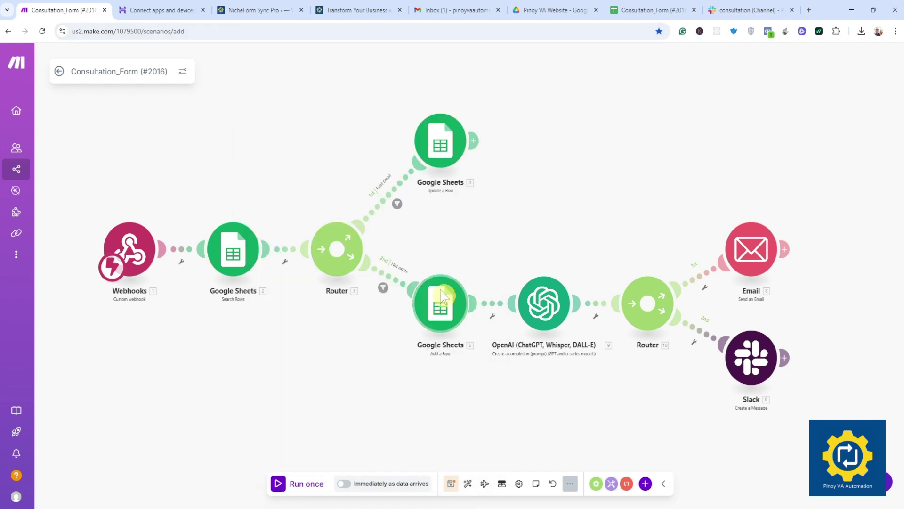
pyautogui.click(388, 284)
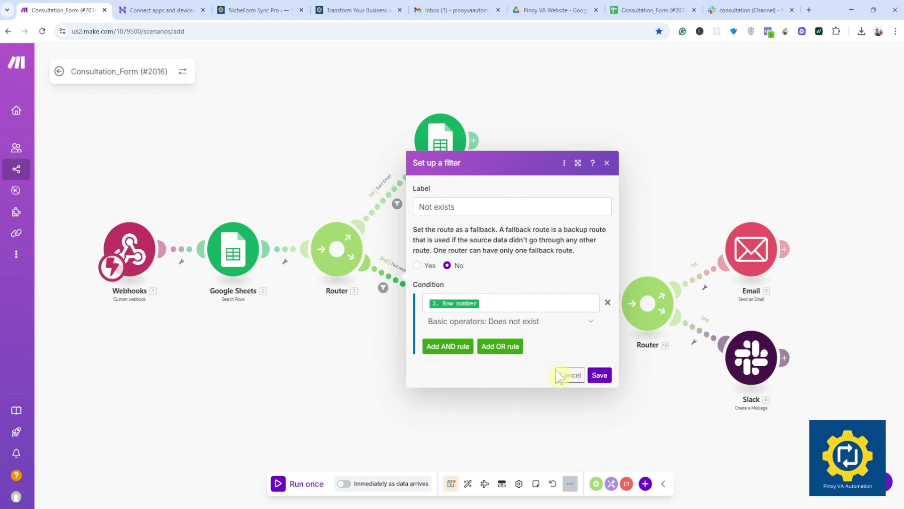
pyautogui.click(599, 375)
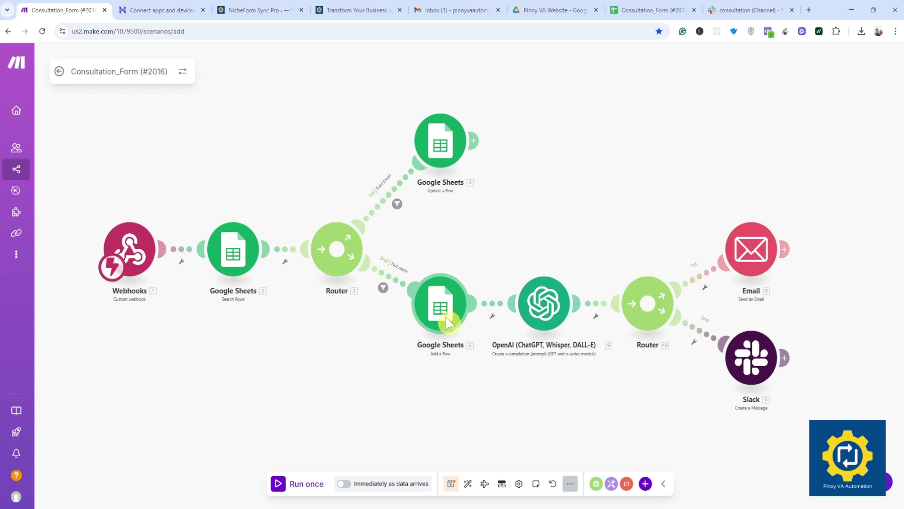
# Step: Assign My OpenAI connection to the OpenAI module, hit the incorrect API key error, and close unsaved
pyautogui.click(544, 316)
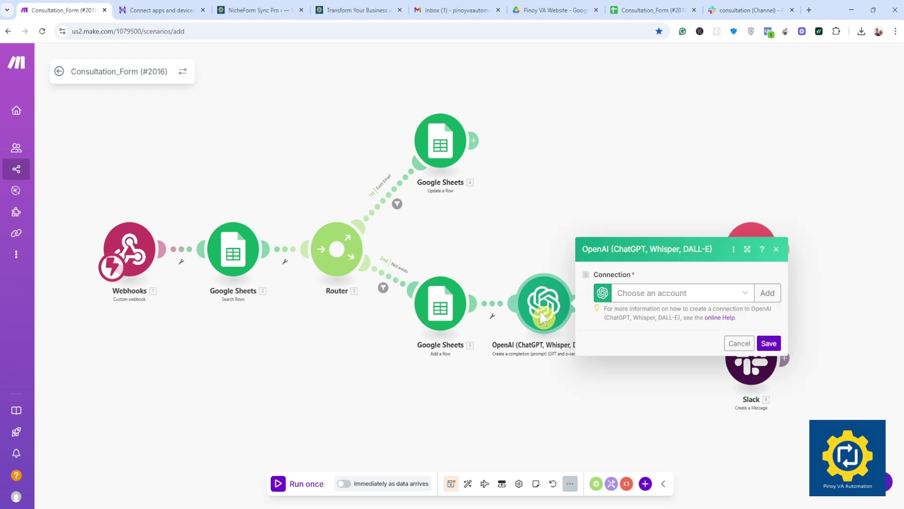
pyautogui.click(745, 296)
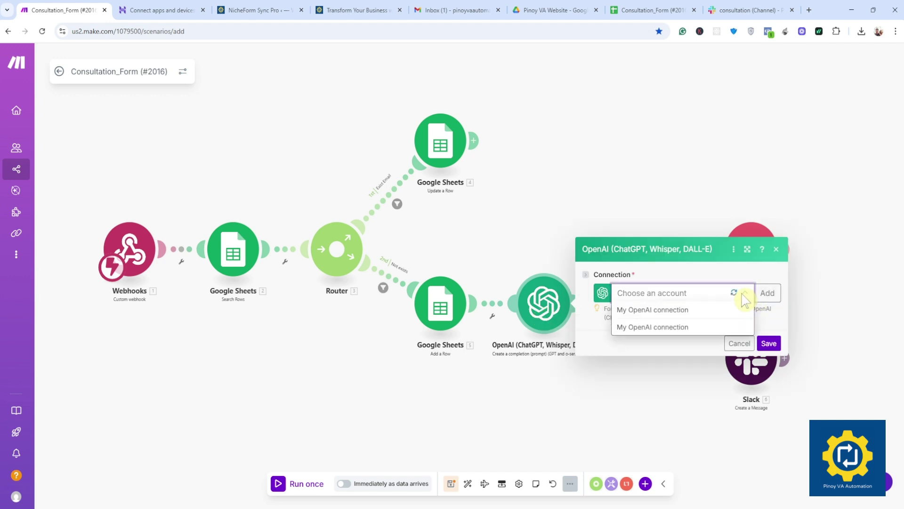
pyautogui.click(745, 293)
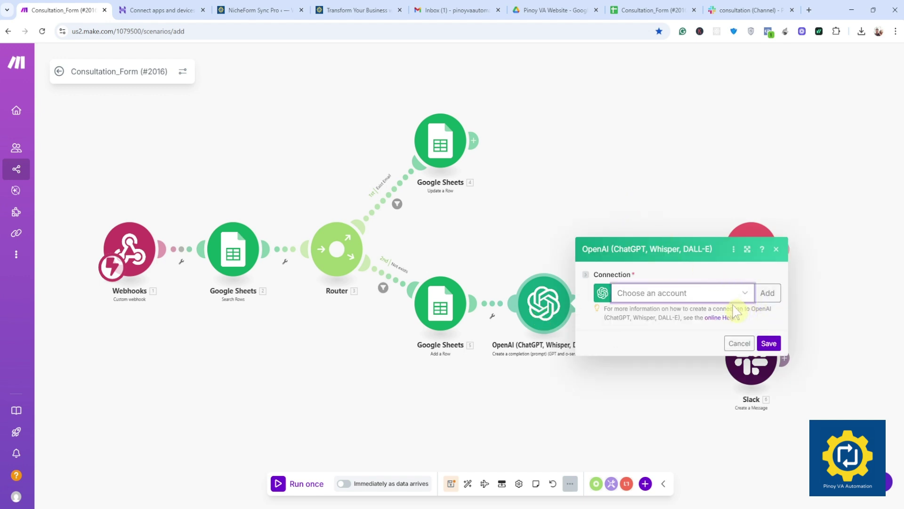
pyautogui.click(748, 297)
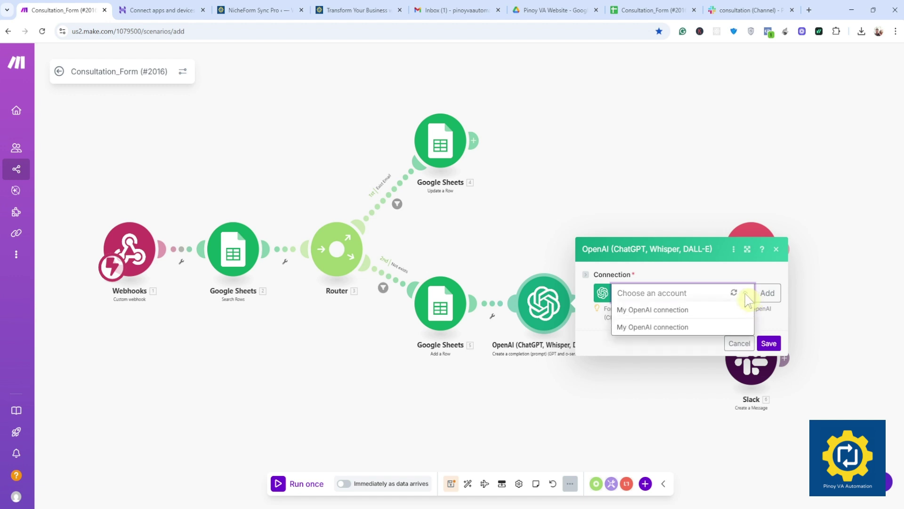
pyautogui.click(663, 310)
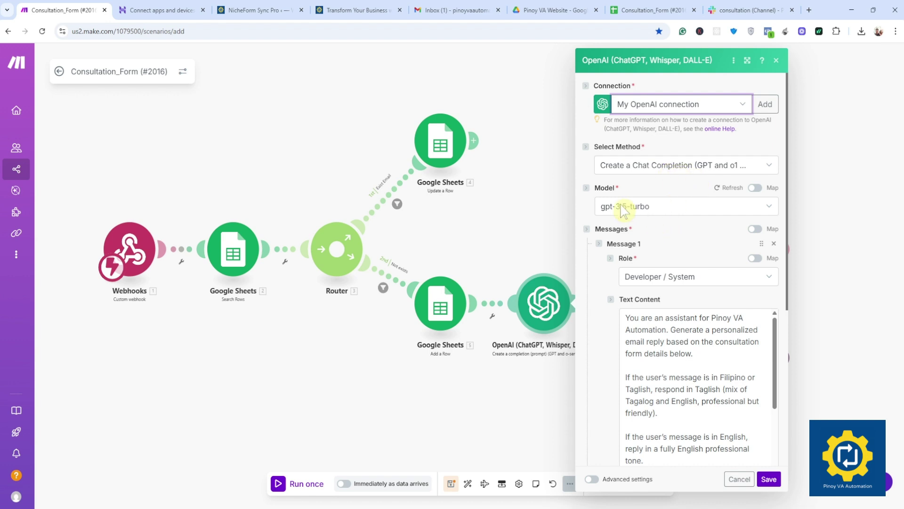
pyautogui.click(656, 209)
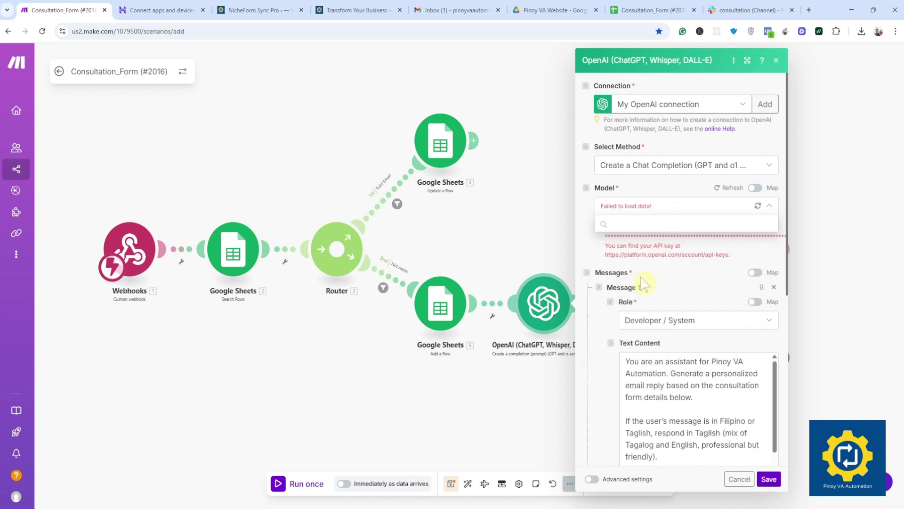
pyautogui.click(659, 207)
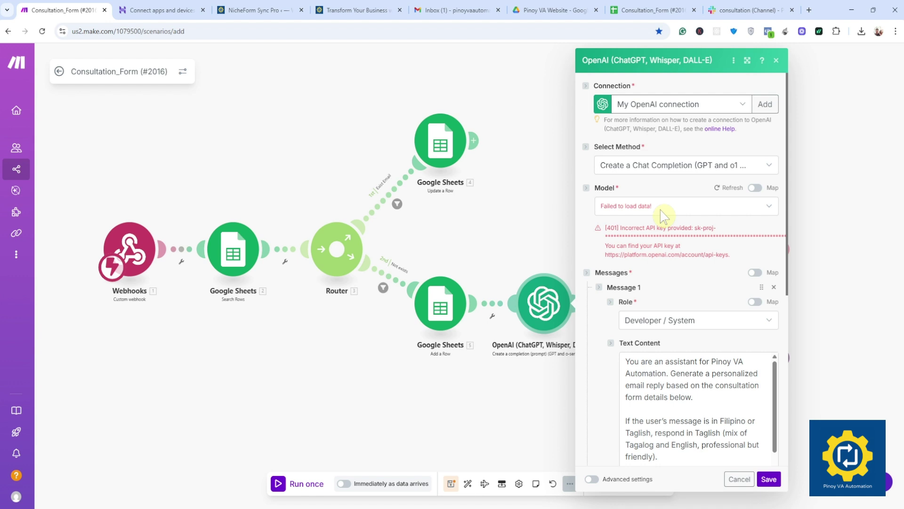
pyautogui.click(506, 253)
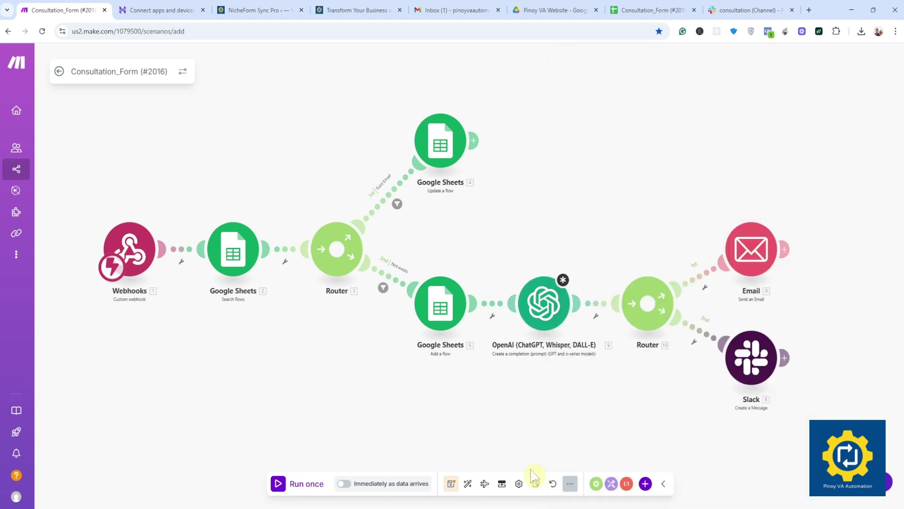
# Step: Try saving the scenario and dismiss the missing Google Sheets connection error
pyautogui.click(450, 483)
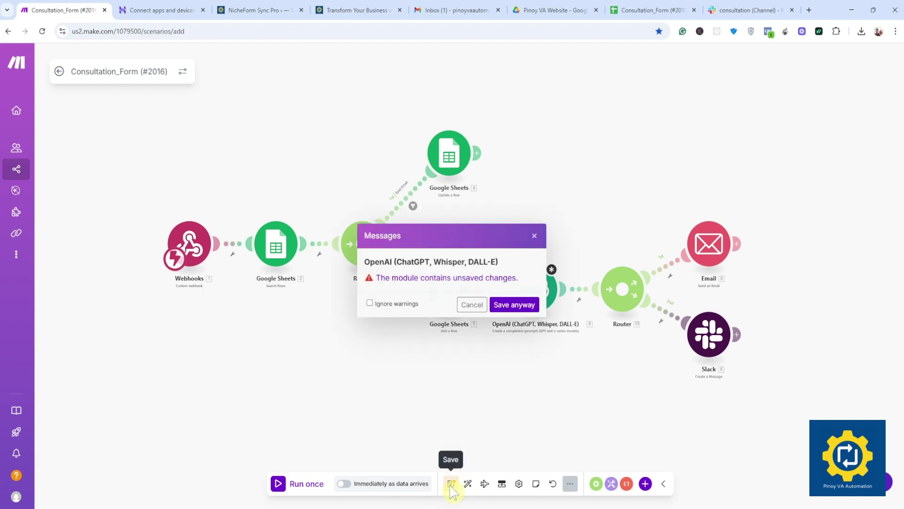
pyautogui.click(510, 307)
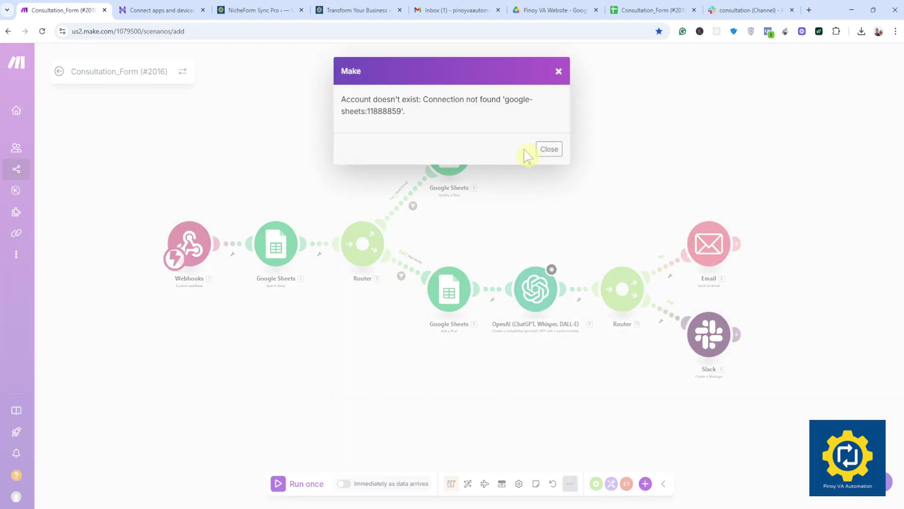
pyautogui.click(549, 148)
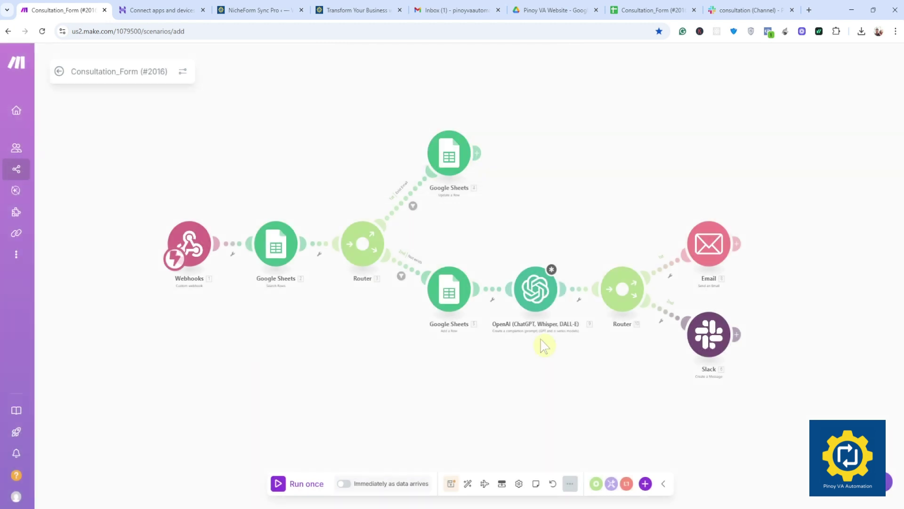
# Step: Switch the Add a Row Google Sheets module to the Google Form connection and save it
pyautogui.click(450, 301)
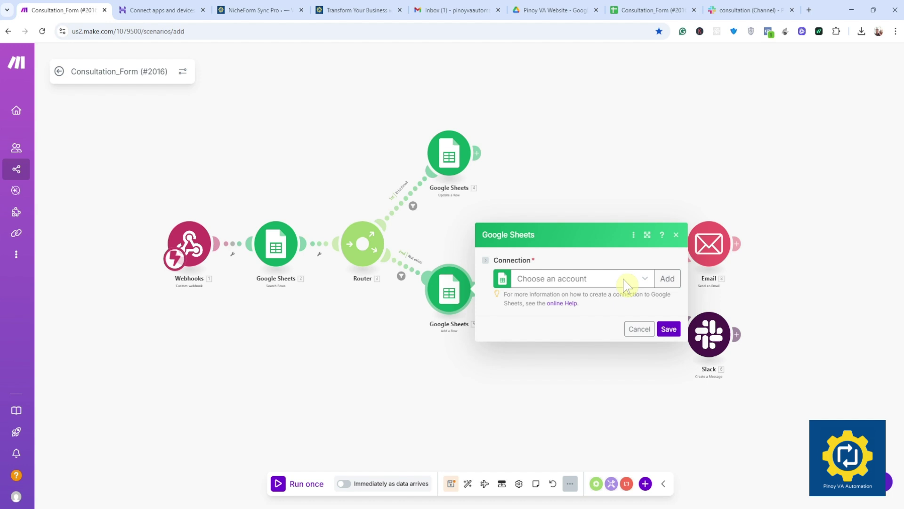
pyautogui.click(627, 283)
pyautogui.click(578, 295)
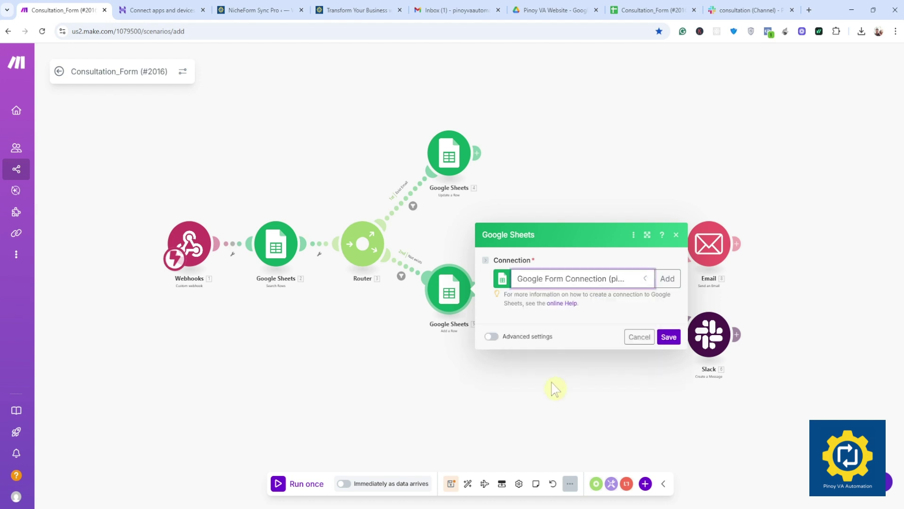
pyautogui.scroll(-15, 588, 374)
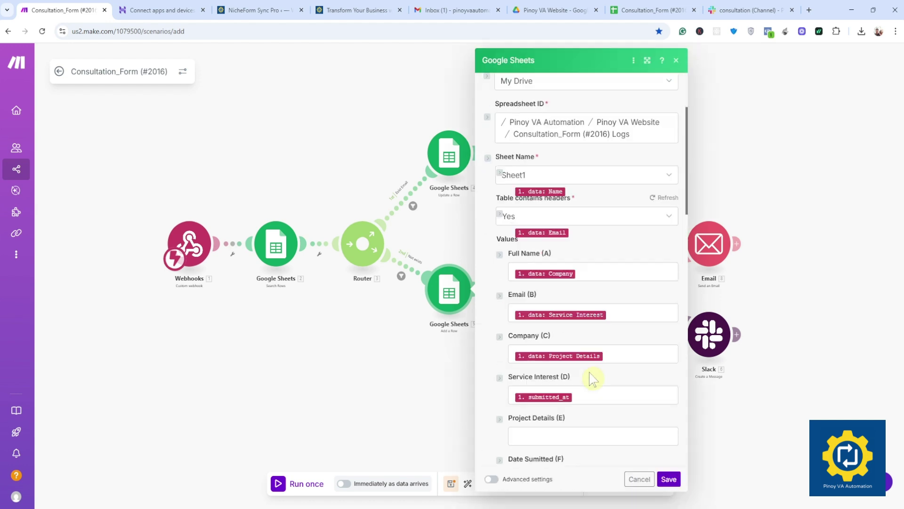
pyautogui.click(669, 479)
# Step: Save the scenario again, dismiss the missing OpenAI connection error, and open a new tab
pyautogui.click(450, 483)
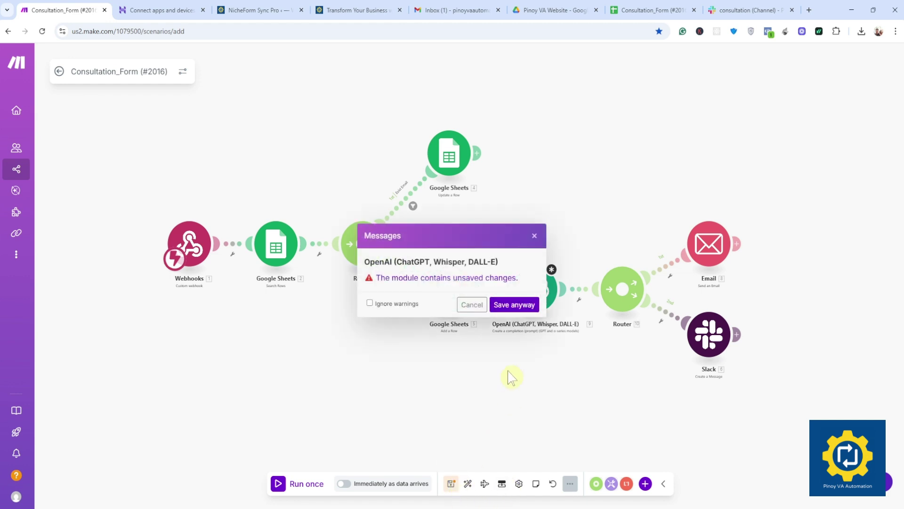
pyautogui.click(512, 304)
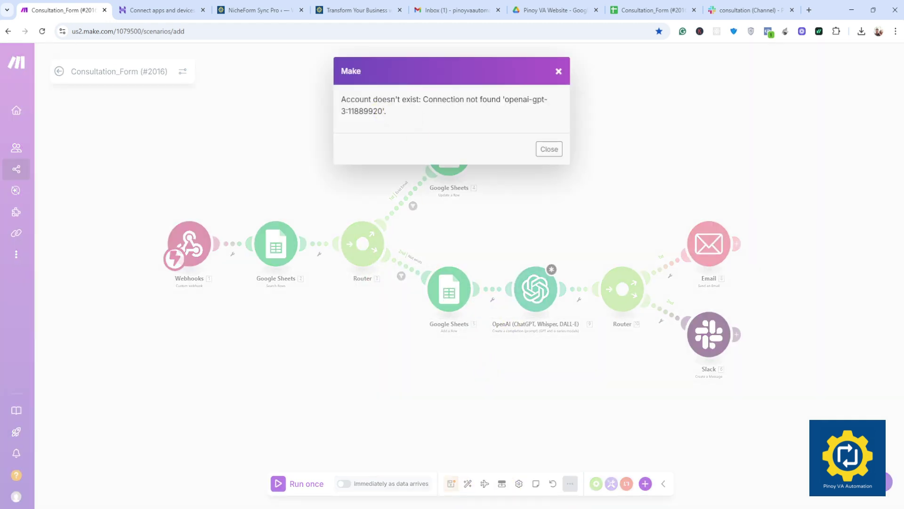
pyautogui.moveTo(373, 99); pyautogui.dragTo(510, 100)
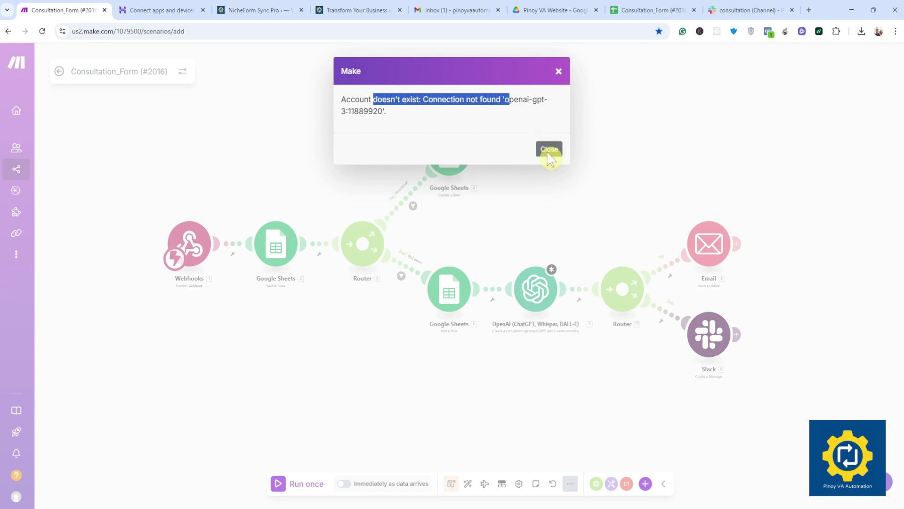
pyautogui.click(549, 149)
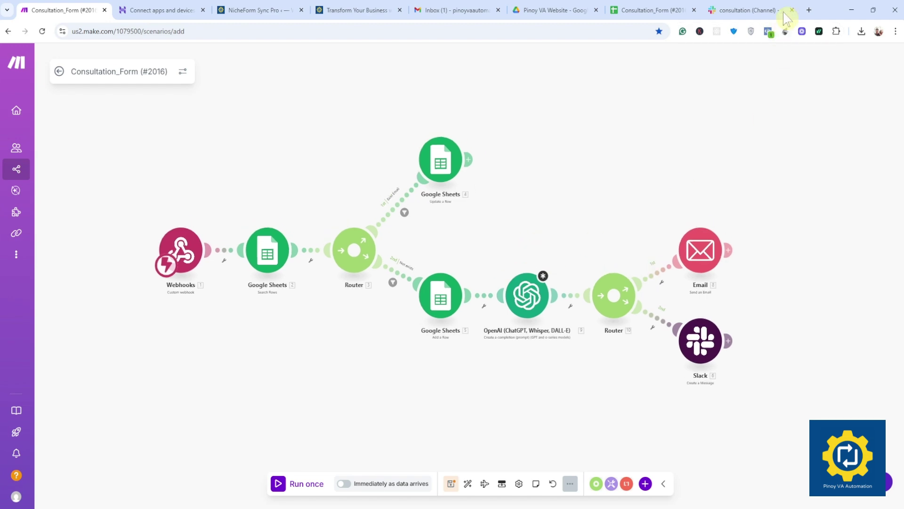
pyautogui.click(807, 11)
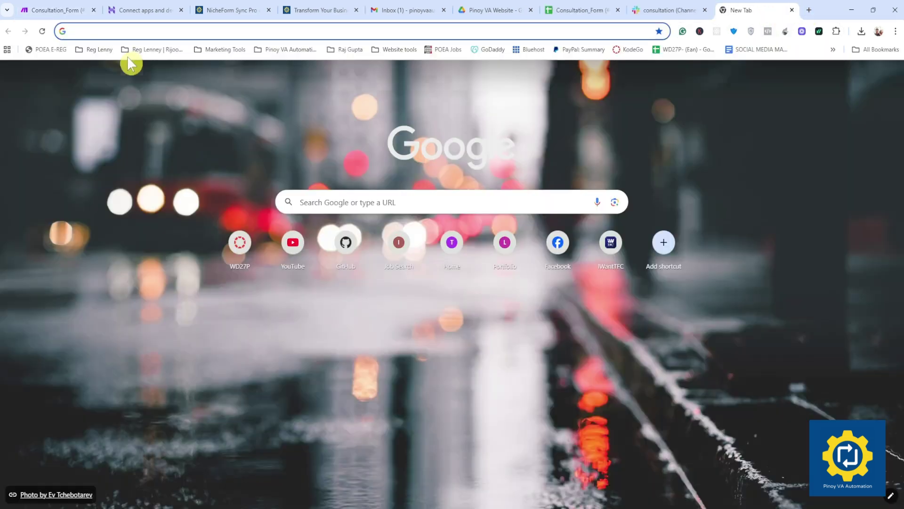
# Step: Go to OpenAI Platform's billing overview showing the $4.96 credit, then its API keys page
pyautogui.write('openAI')
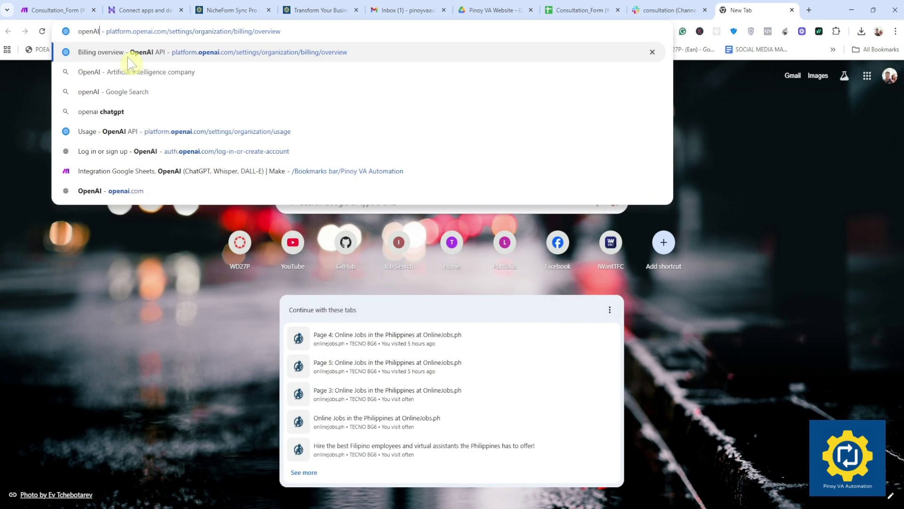
pyautogui.click(129, 54)
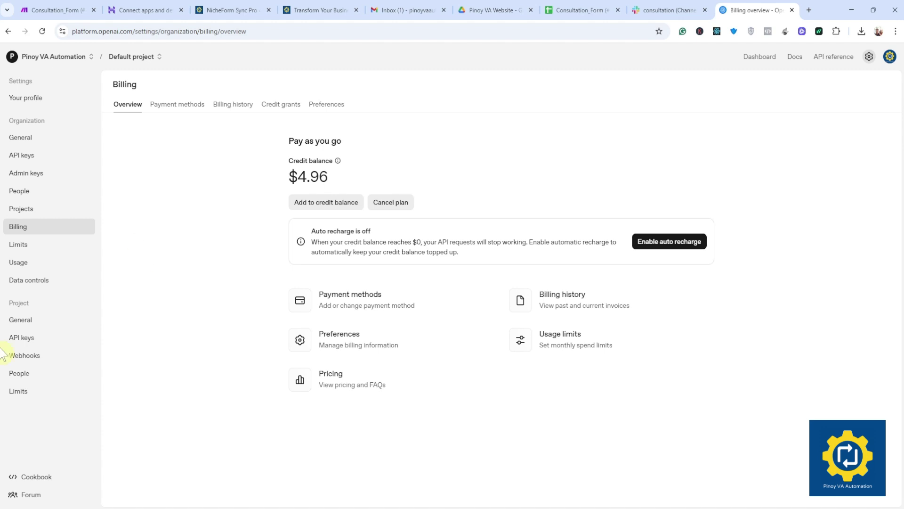
pyautogui.click(22, 160)
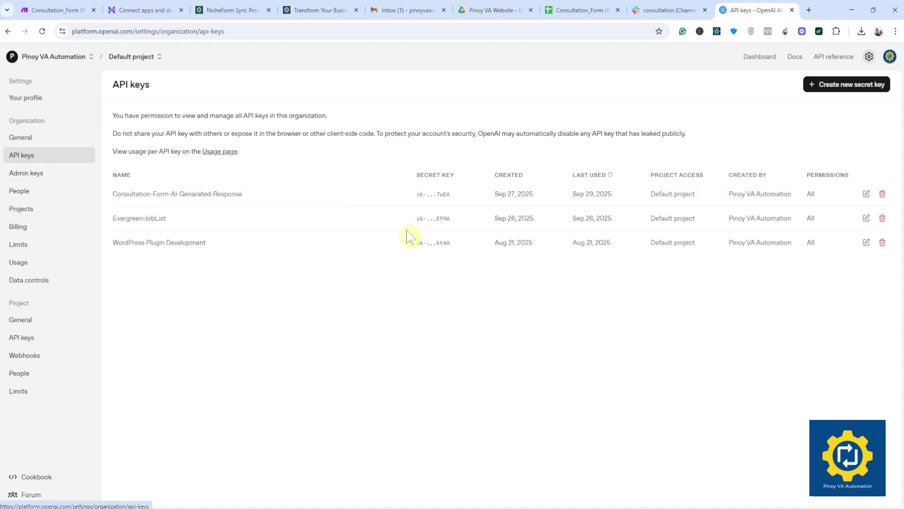
# Step: Create a new secret key named Demo assigned to the Default project
pyautogui.click(858, 85)
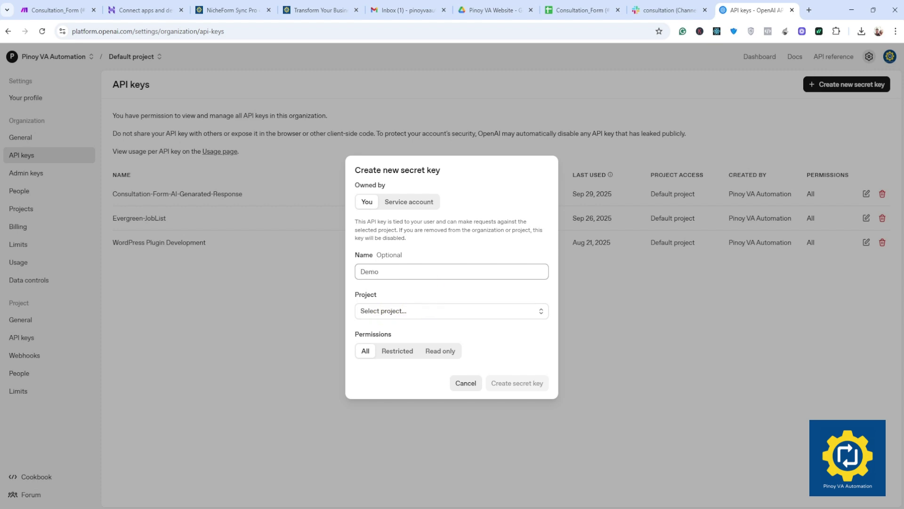
pyautogui.click(406, 314)
pyautogui.click(400, 332)
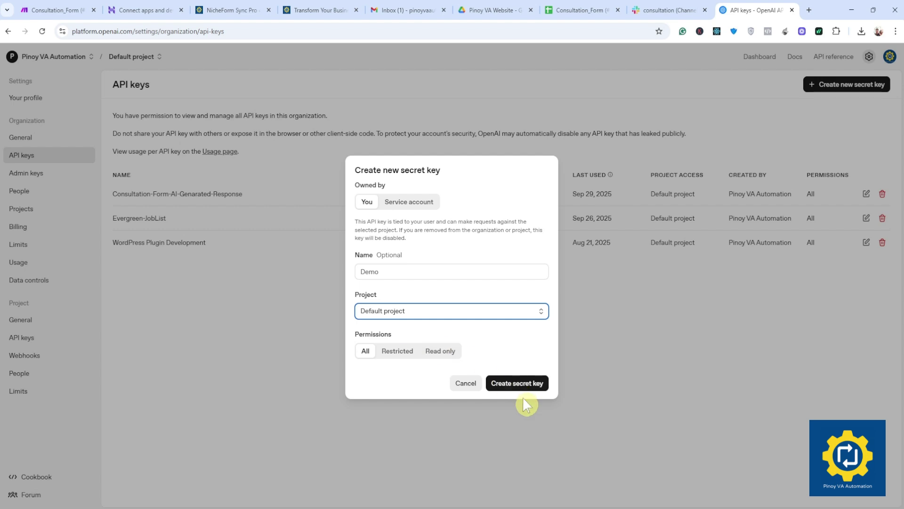
pyautogui.click(520, 385)
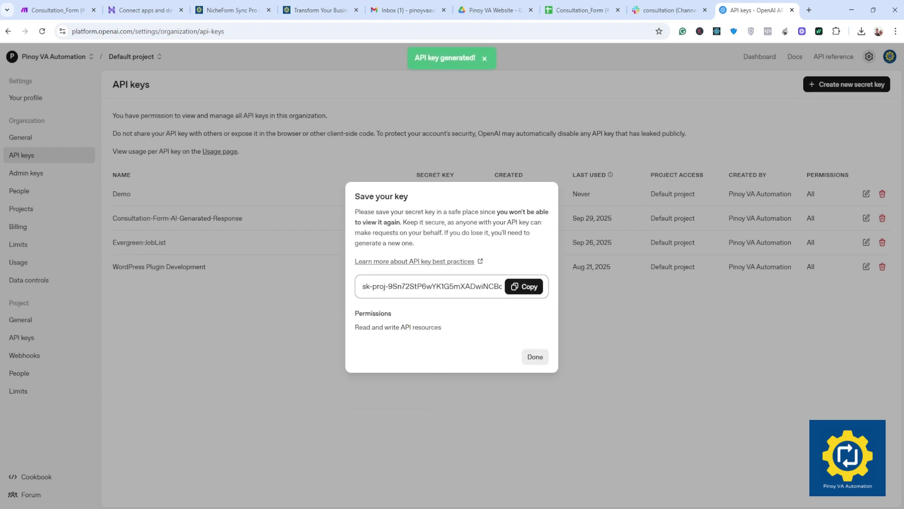
# Step: Copy the new secret key and return to the Make scenario tab
pyautogui.moveTo(363, 286); pyautogui.dragTo(572, 284)
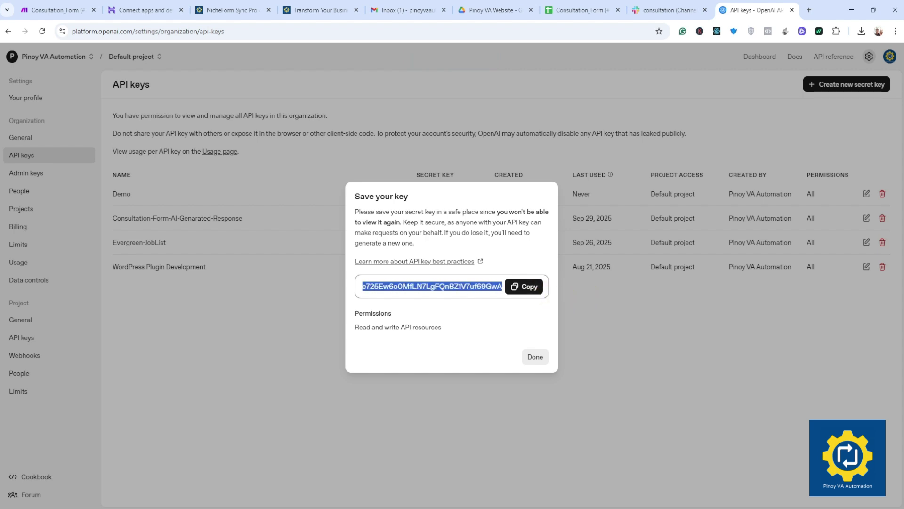
pyautogui.click(527, 287)
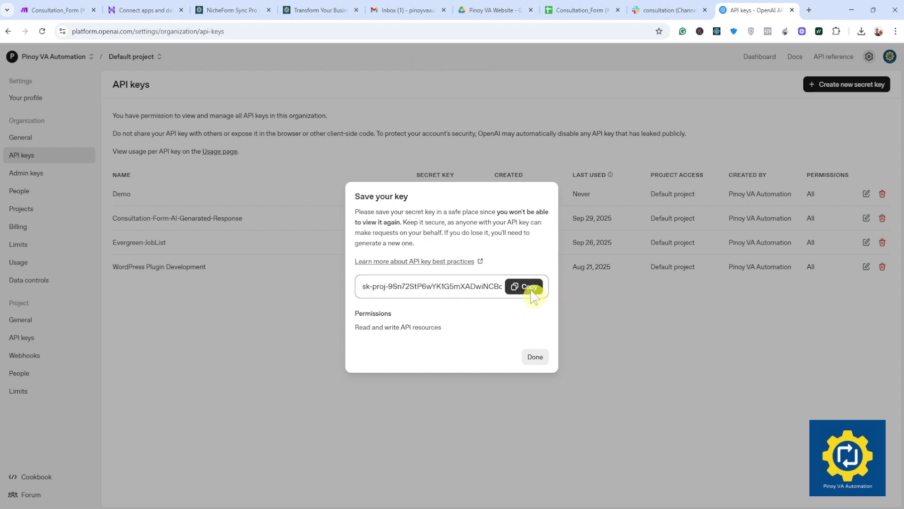
pyautogui.click(73, 8)
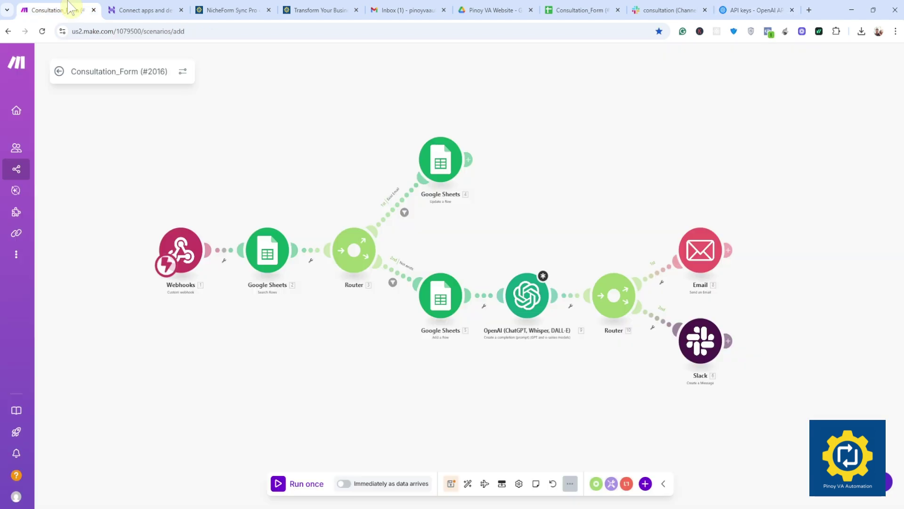
# Step: Start a new OpenAI connection from the module and paste in the API key and organization ID
pyautogui.click(532, 297)
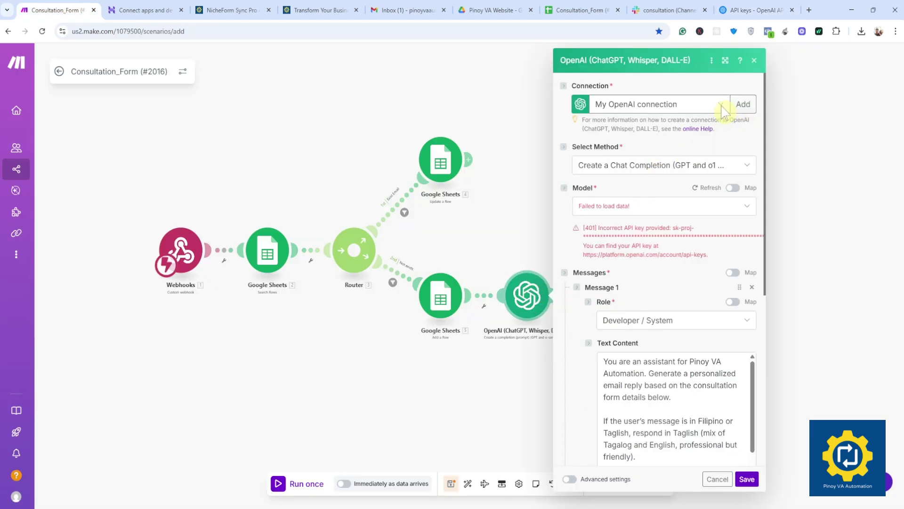
pyautogui.click(742, 105)
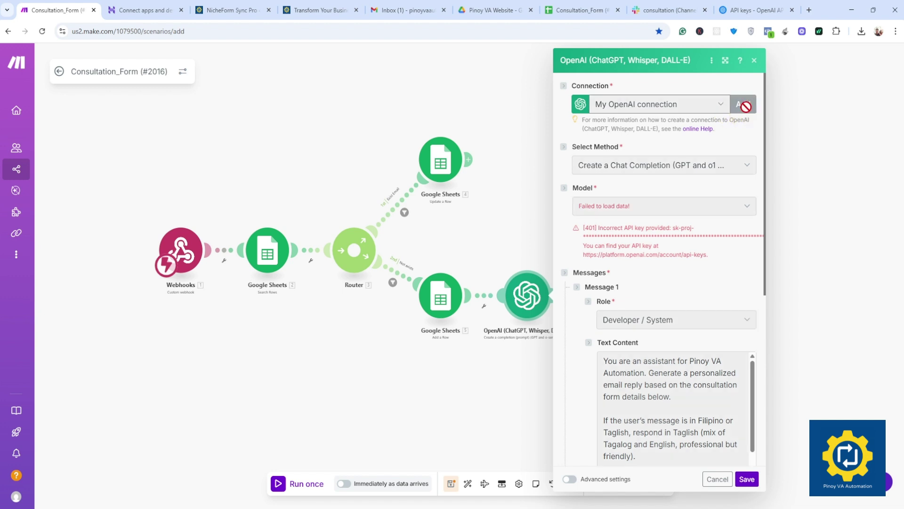
pyautogui.click(612, 202)
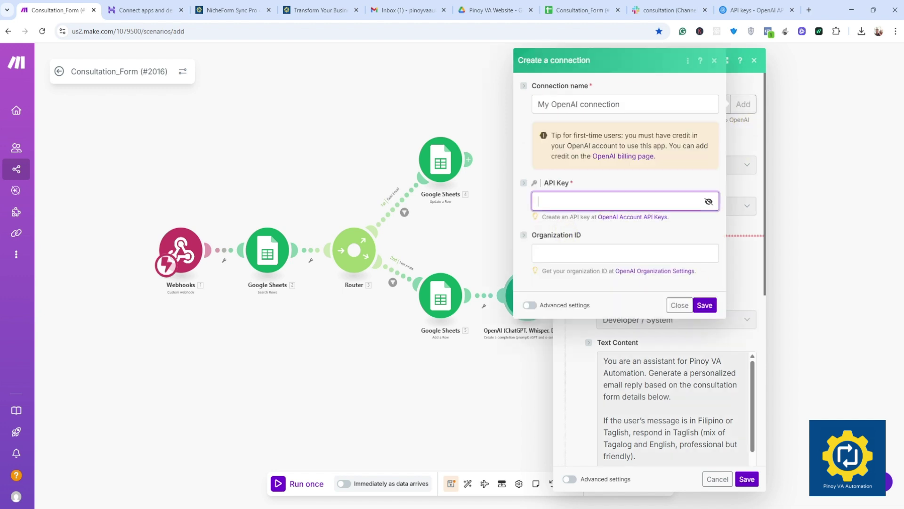
pyautogui.hotkey('ctrl', 'v')
pyautogui.click(612, 253)
pyautogui.hotkey('ctrl', 'v')
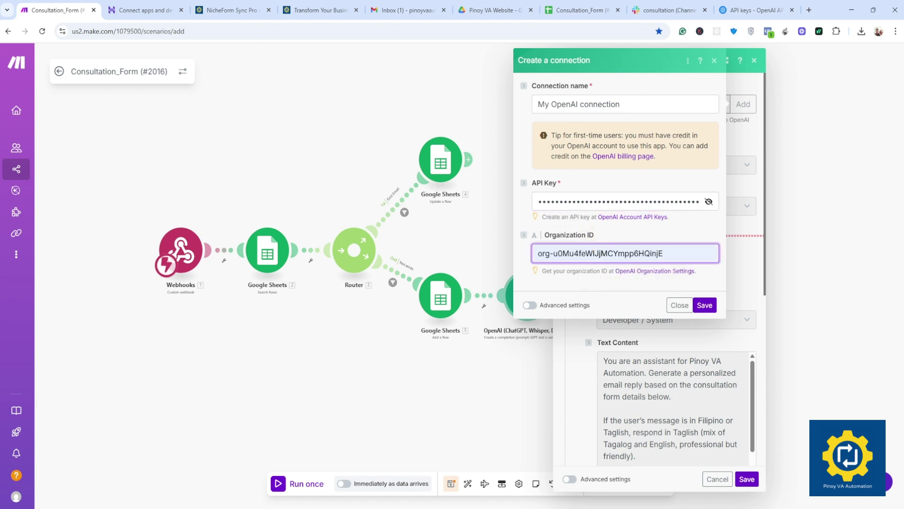
# Step: Name the connection Demo, save it, and dismiss the password manager prompt
pyautogui.hotkey('ctrl', 'a')
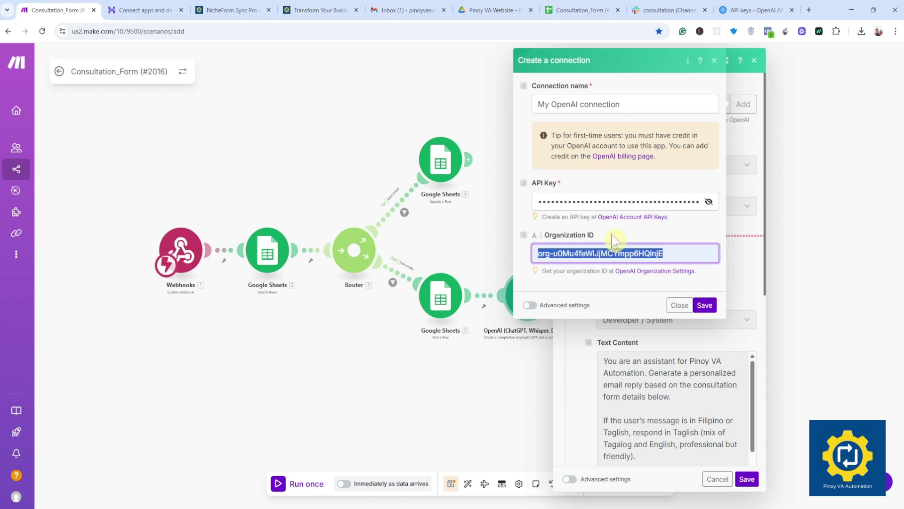
pyautogui.press('Right')
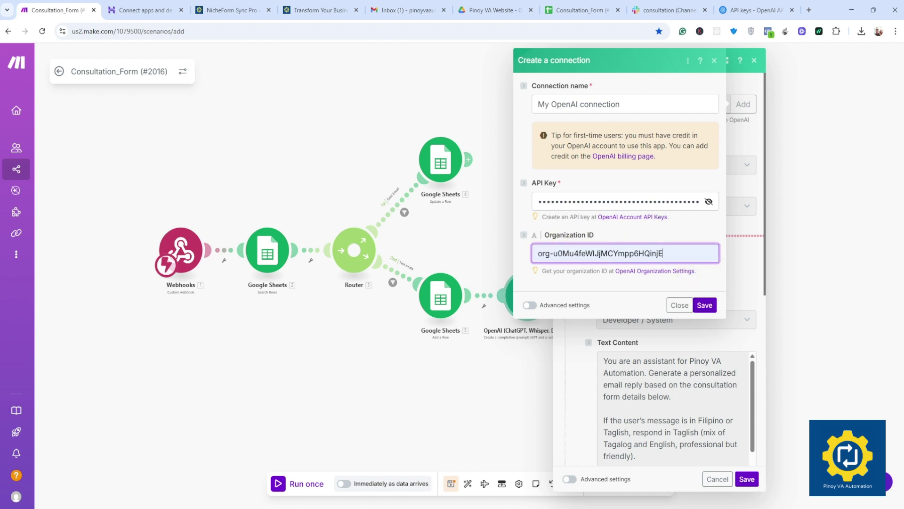
pyautogui.hotkey('shift', 'Tab')
pyautogui.hotkey('shift', 'Tab')
pyautogui.hotkey('shift', 'Tab')
pyautogui.write('De')
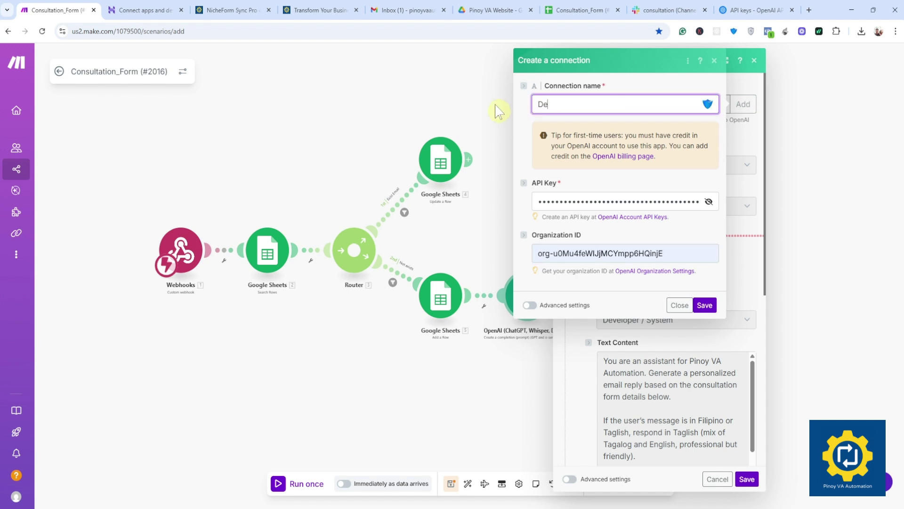
pyautogui.click(705, 305)
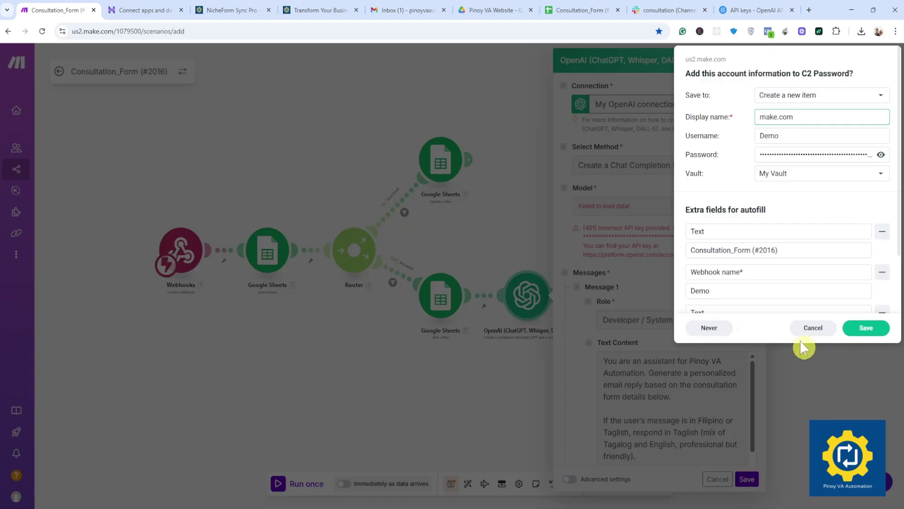
pyautogui.click(804, 332)
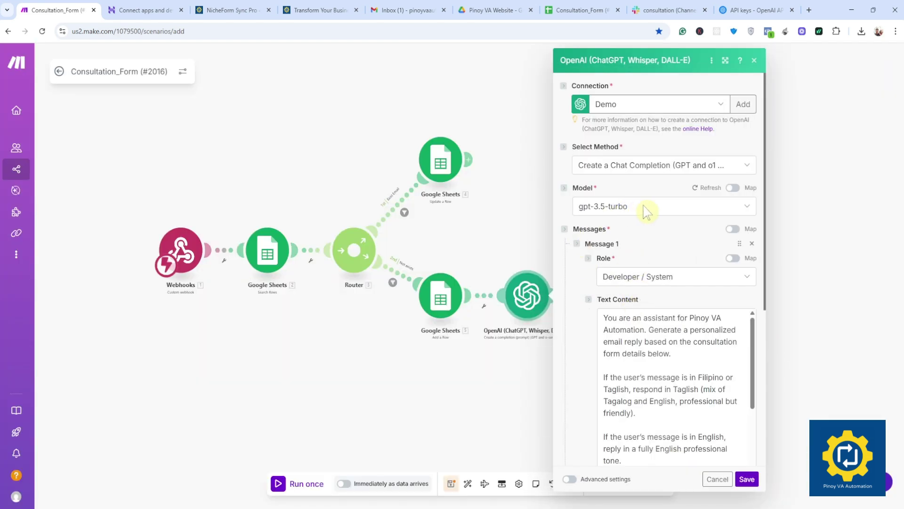
pyautogui.click(643, 207)
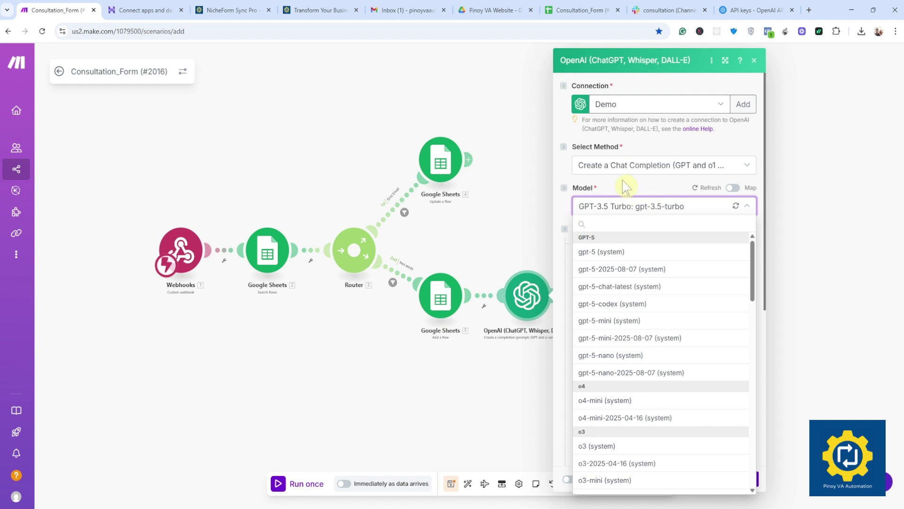
pyautogui.scroll(-15, 626, 405)
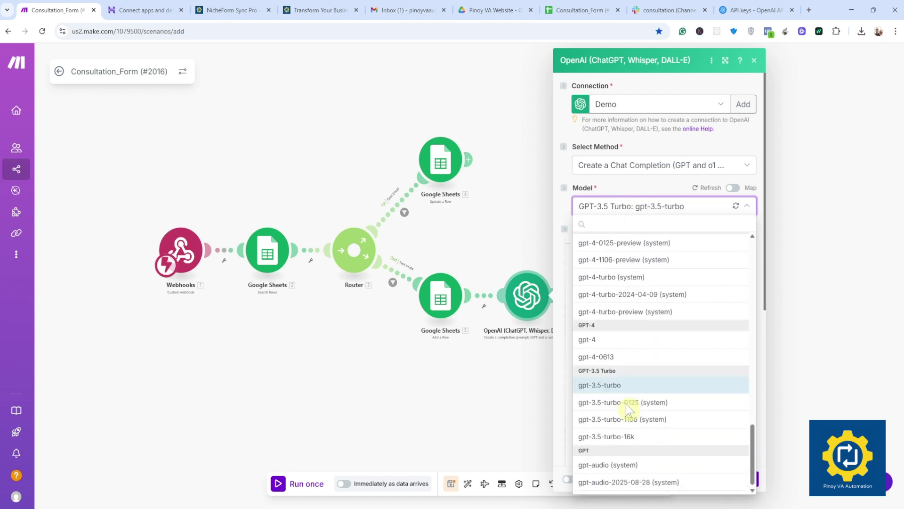
pyautogui.scroll(15, 629, 409)
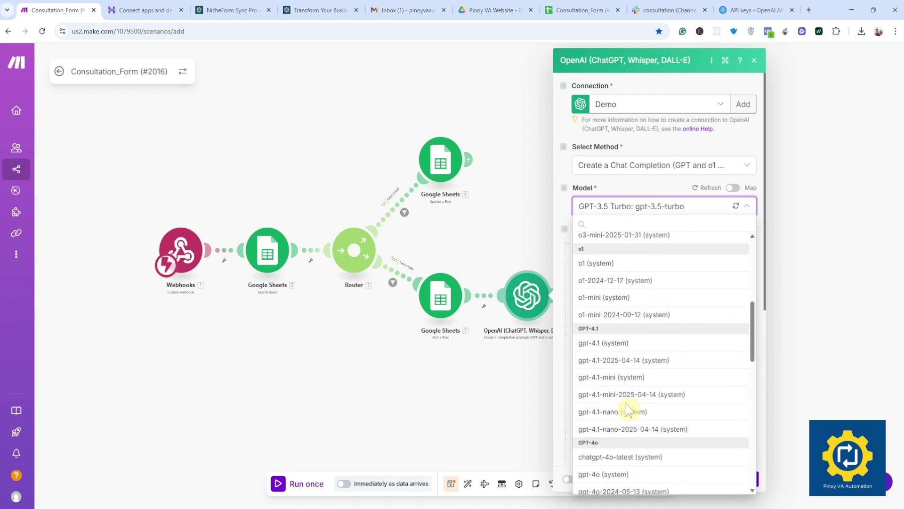
pyautogui.click(624, 195)
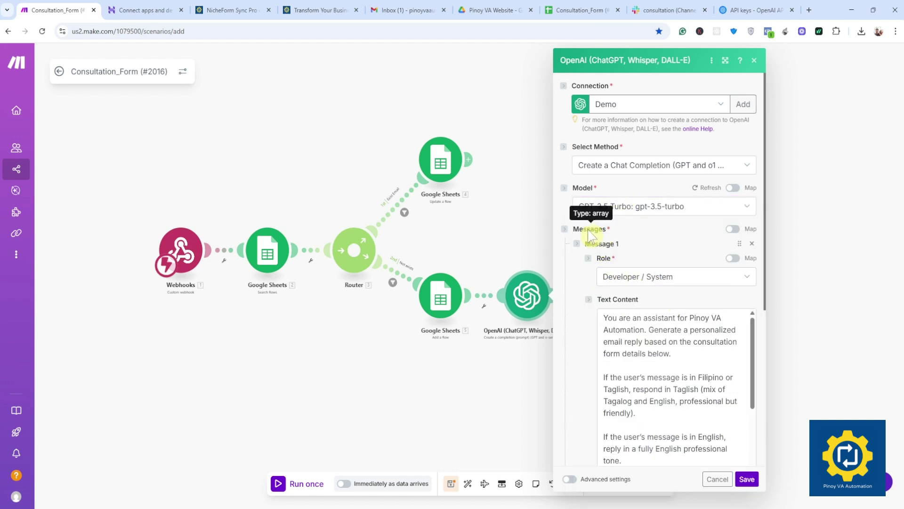
pyautogui.scroll(-3, 599, 243)
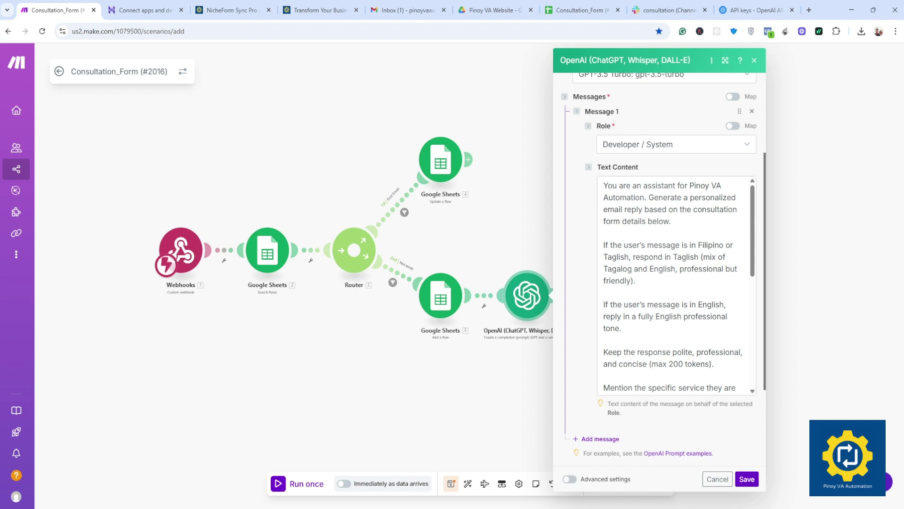
pyautogui.moveTo(604, 186); pyautogui.dragTo(664, 186)
pyautogui.click(693, 210)
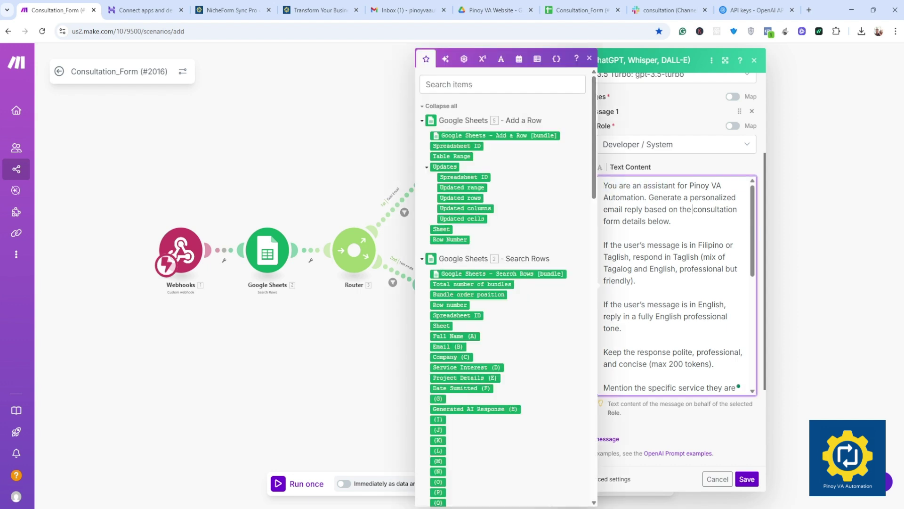
pyautogui.doubleClick(691, 185)
pyautogui.click(635, 198)
pyautogui.moveTo(654, 197); pyautogui.dragTo(722, 197)
pyautogui.click(619, 209)
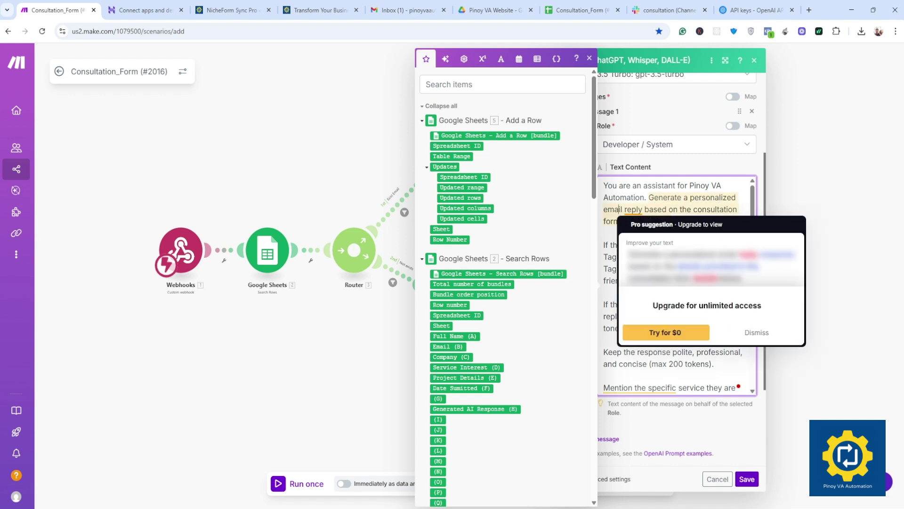
pyautogui.click(677, 209)
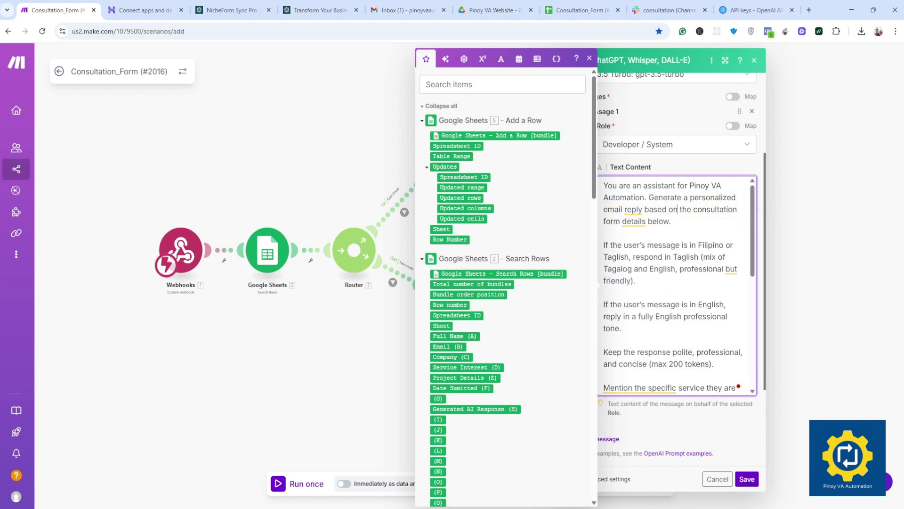
pyautogui.moveTo(729, 209); pyautogui.dragTo(754, 230)
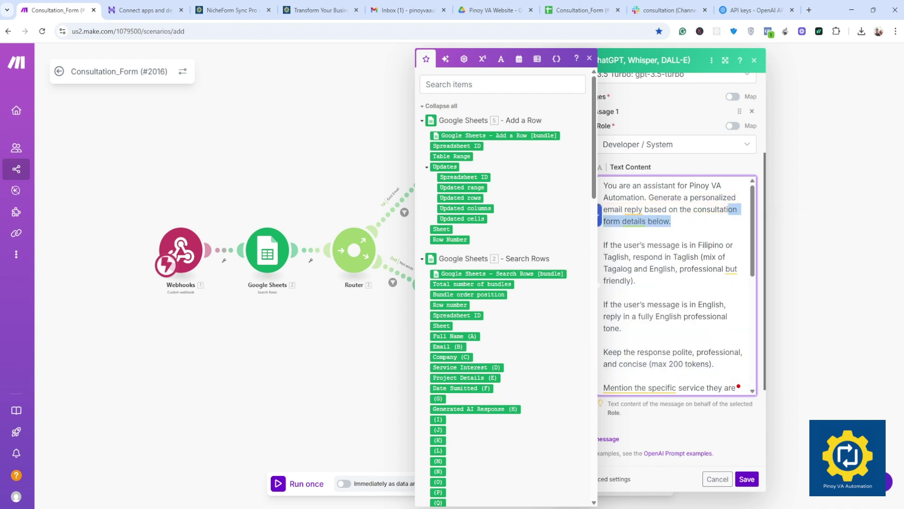
pyautogui.click(734, 245)
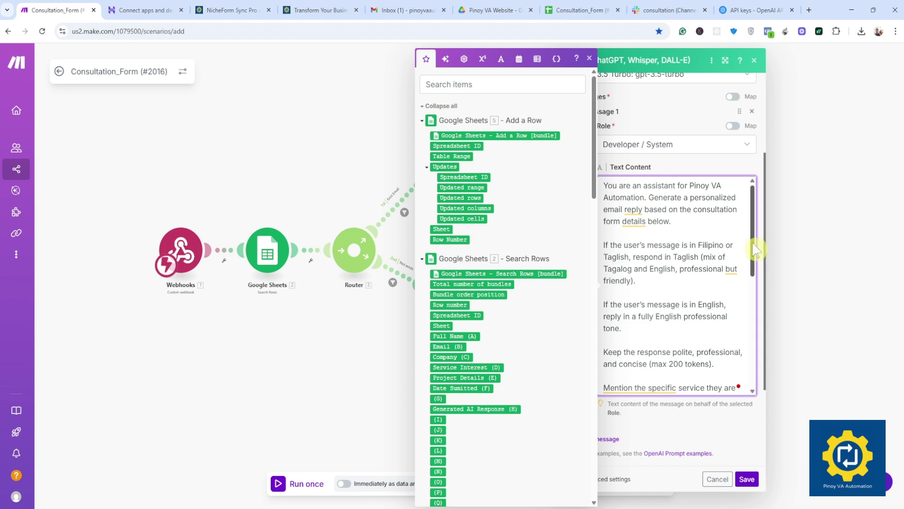
pyautogui.moveTo(753, 250); pyautogui.dragTo(755, 283)
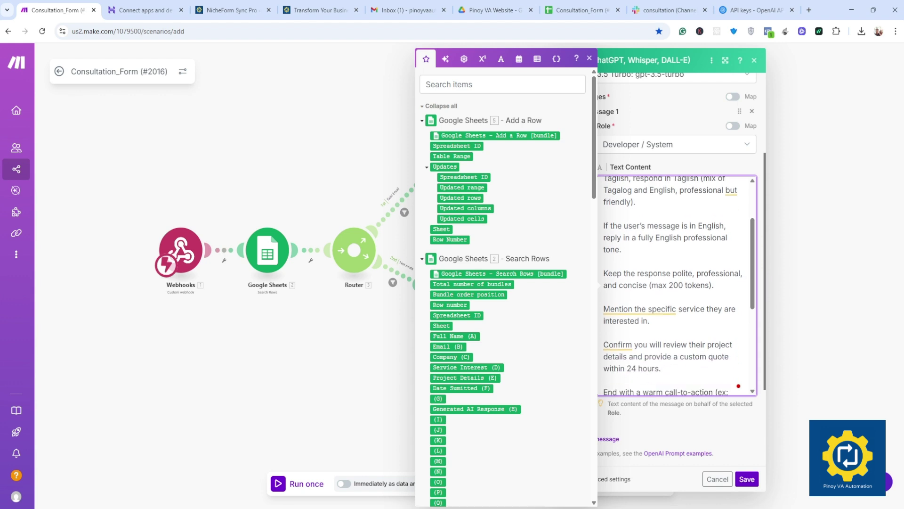
pyautogui.moveTo(603, 273); pyautogui.dragTo(671, 273)
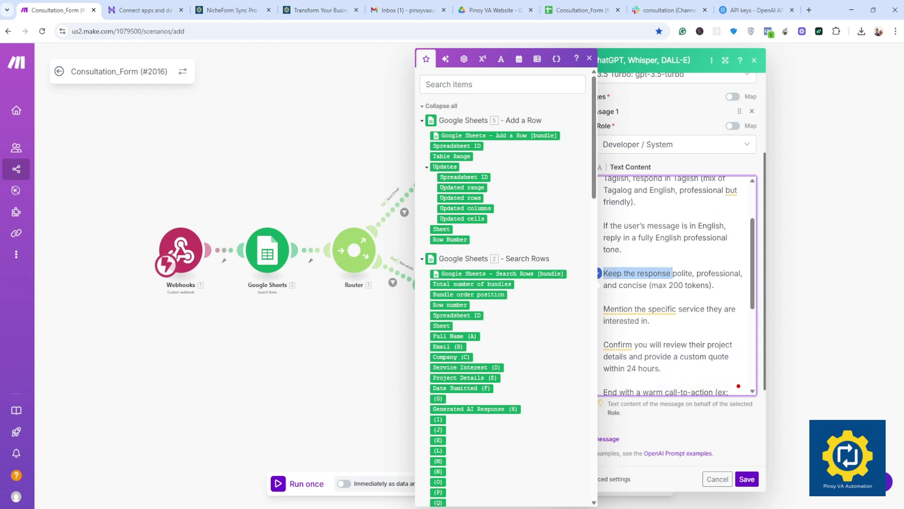
pyautogui.click(681, 273)
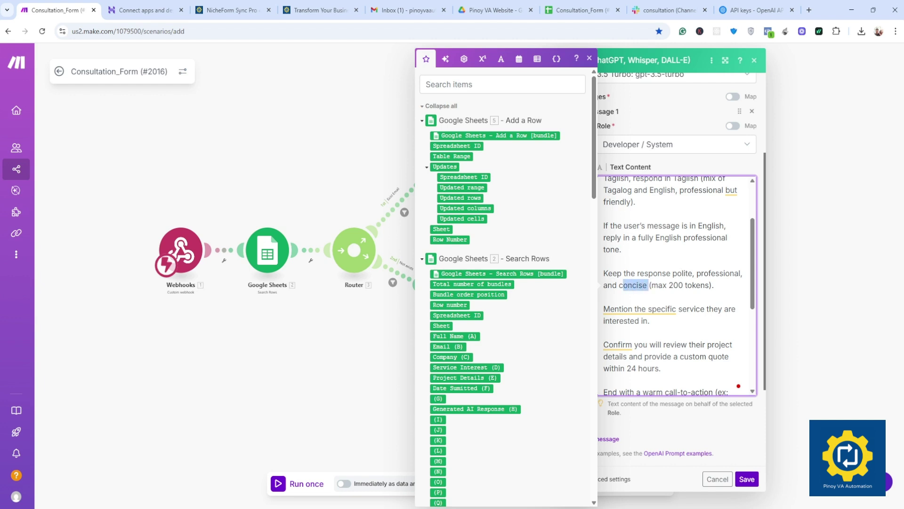
pyautogui.click(603, 296)
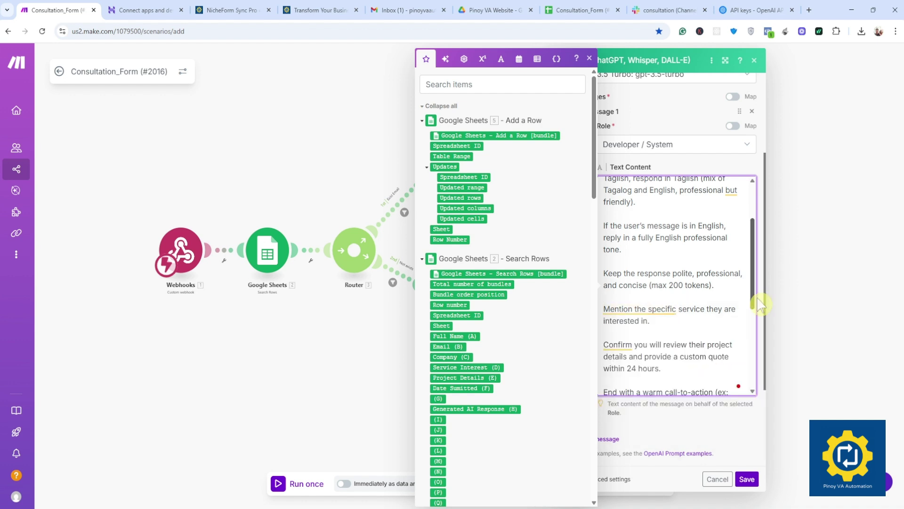
pyautogui.scroll(-2, 758, 307)
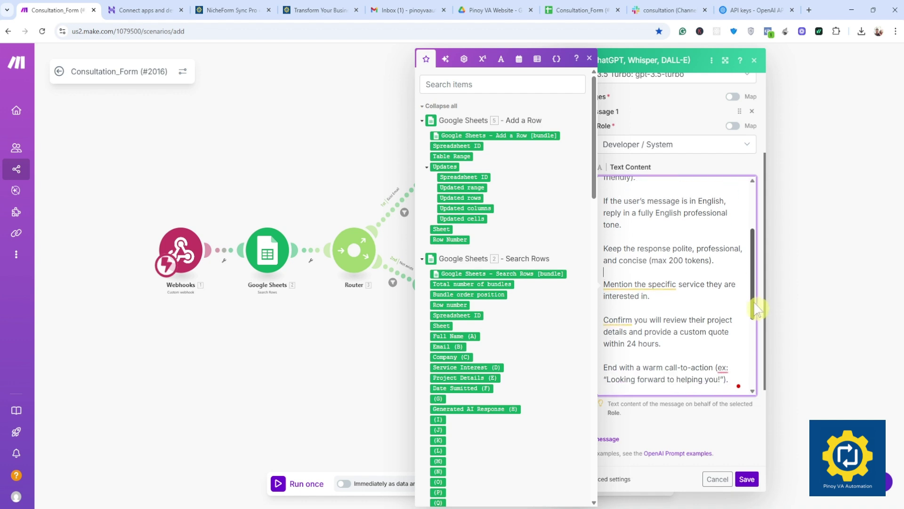
pyautogui.moveTo(756, 308); pyautogui.dragTo(755, 357)
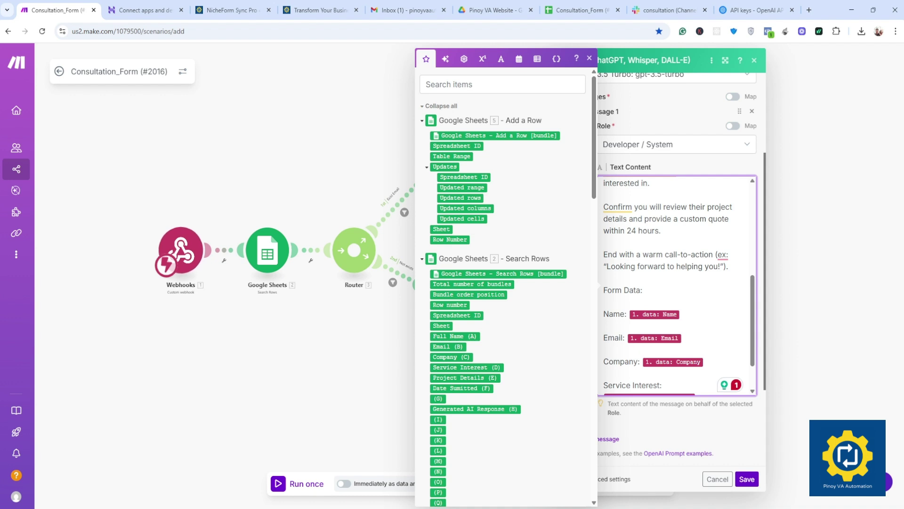
pyautogui.scroll(-1, 679, 288)
pyautogui.scroll(-4, 687, 329)
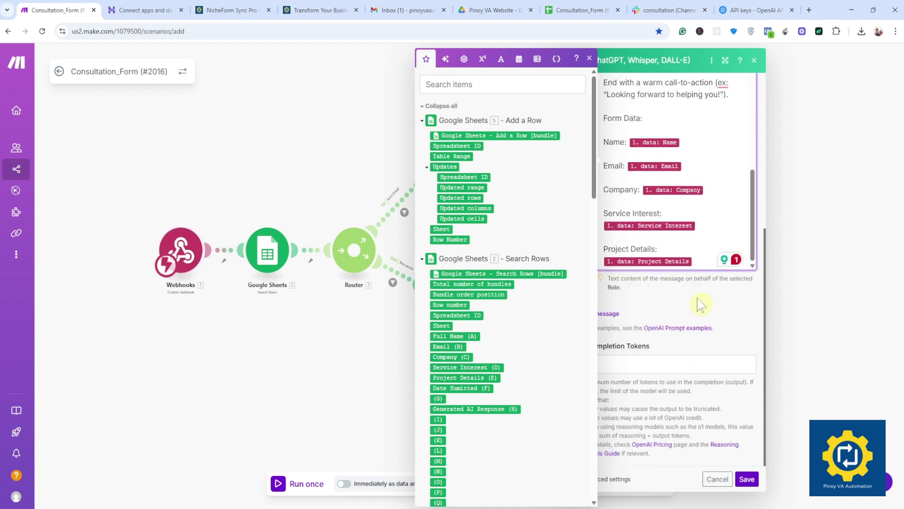
# Step: Close the field mapping panel and save the OpenAI module's settings
pyautogui.click(661, 307)
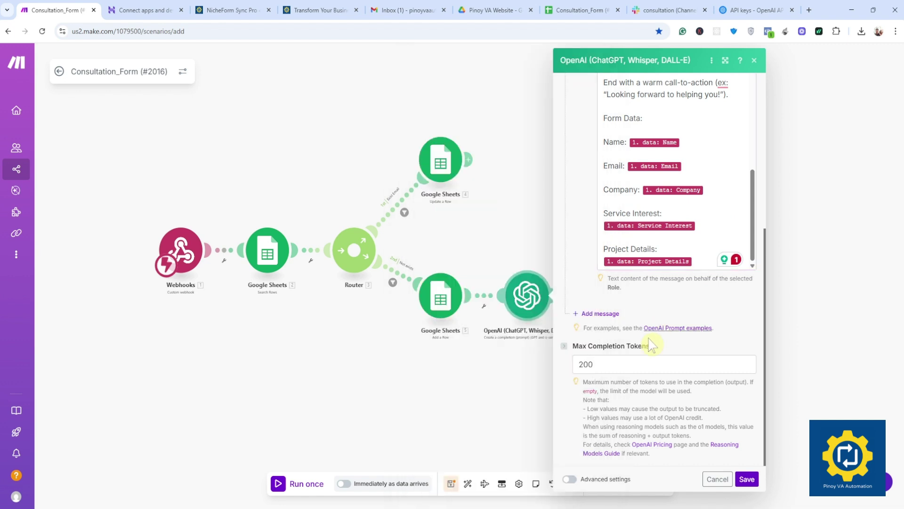
pyautogui.click(664, 364)
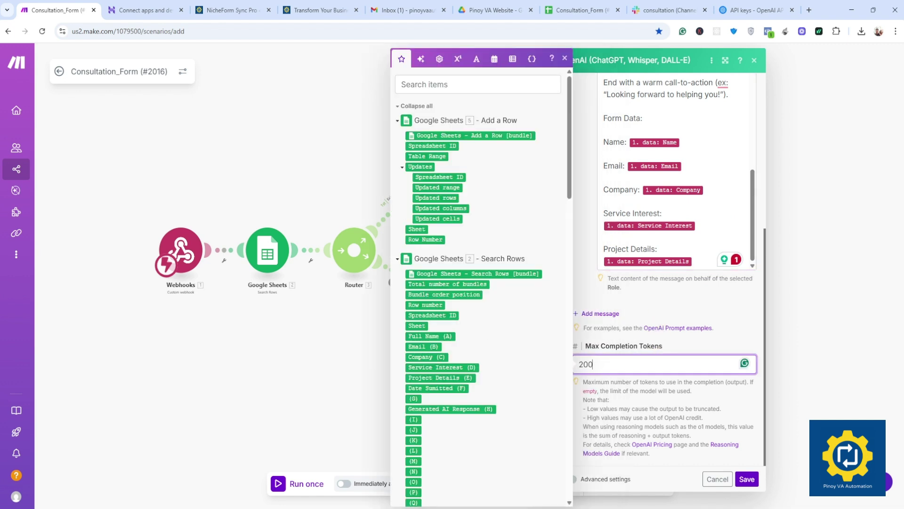
pyautogui.click(702, 304)
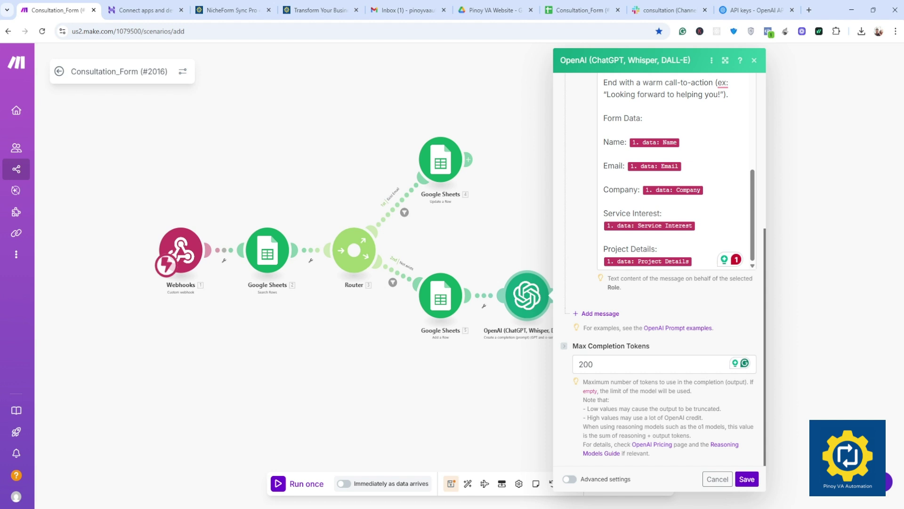
pyautogui.click(747, 479)
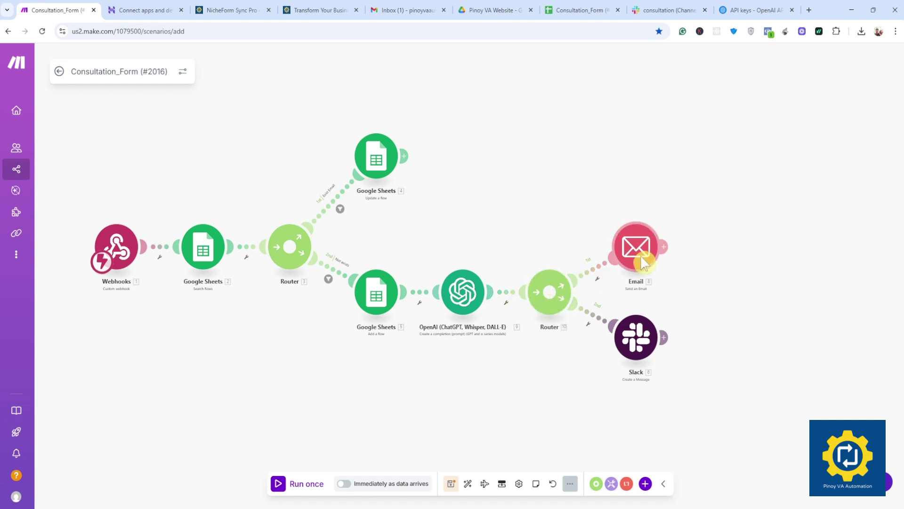
# Step: Rearrange the Email and Slack modules on the canvas
pyautogui.moveTo(642, 261); pyautogui.dragTo(640, 230)
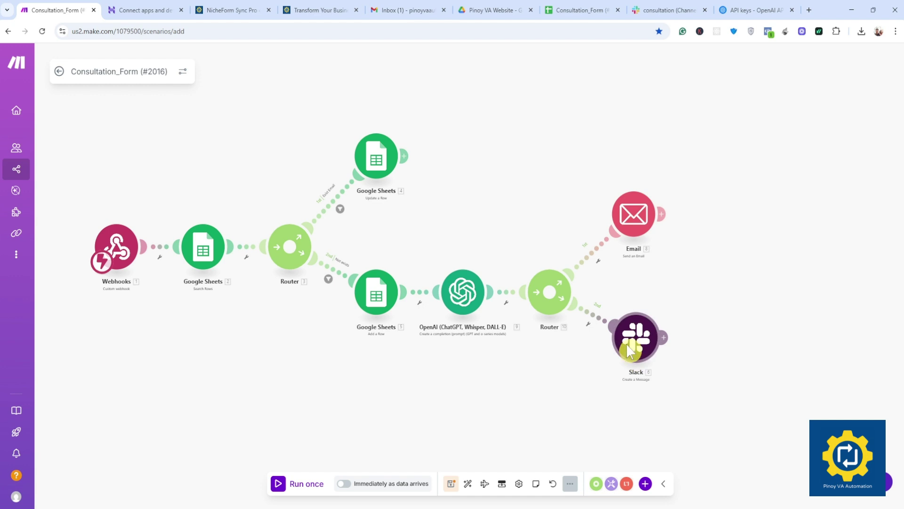
pyautogui.moveTo(628, 351); pyautogui.dragTo(636, 384)
pyautogui.moveTo(631, 226); pyautogui.dragTo(637, 245)
pyautogui.moveTo(650, 387); pyautogui.dragTo(650, 354)
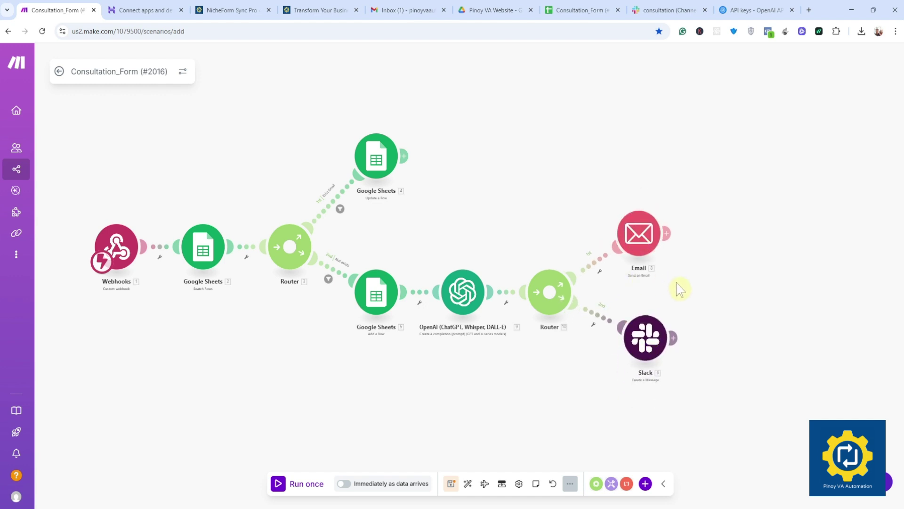
# Step: Check the Email module's settings, then add a new module after it
pyautogui.click(640, 236)
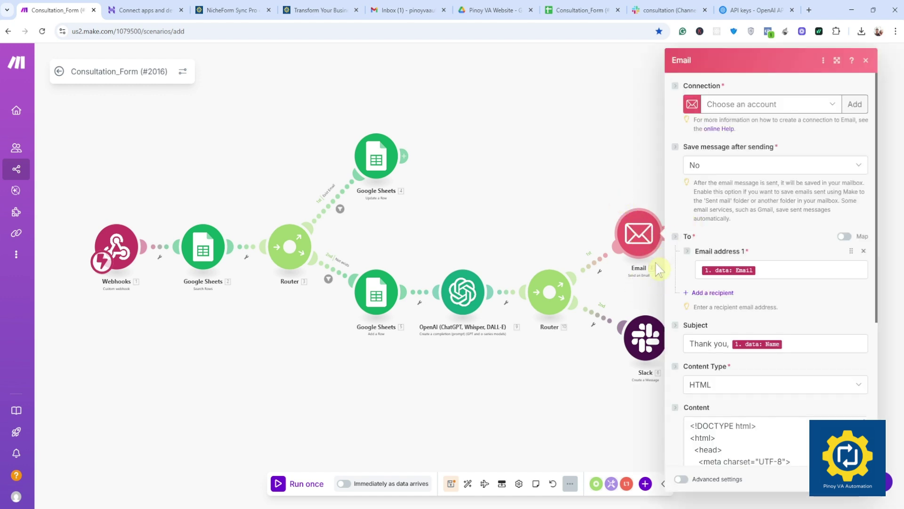
pyautogui.click(649, 297)
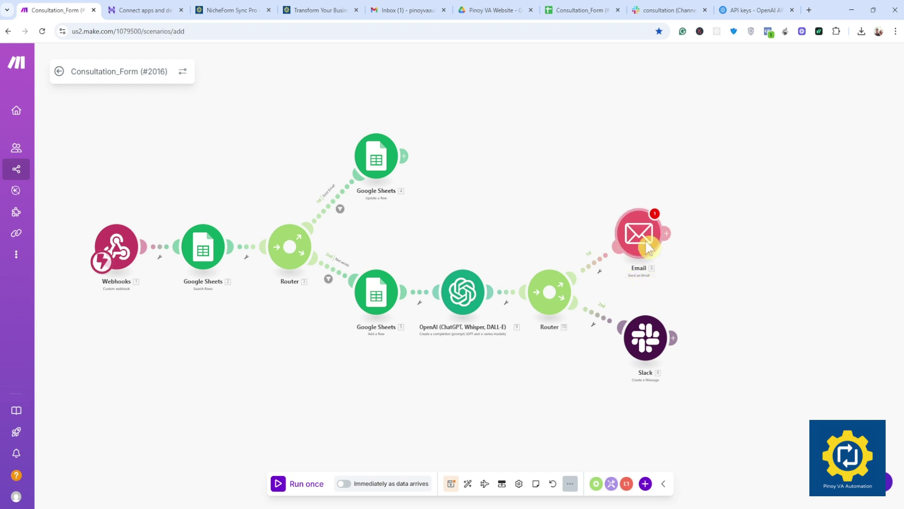
pyautogui.click(669, 234)
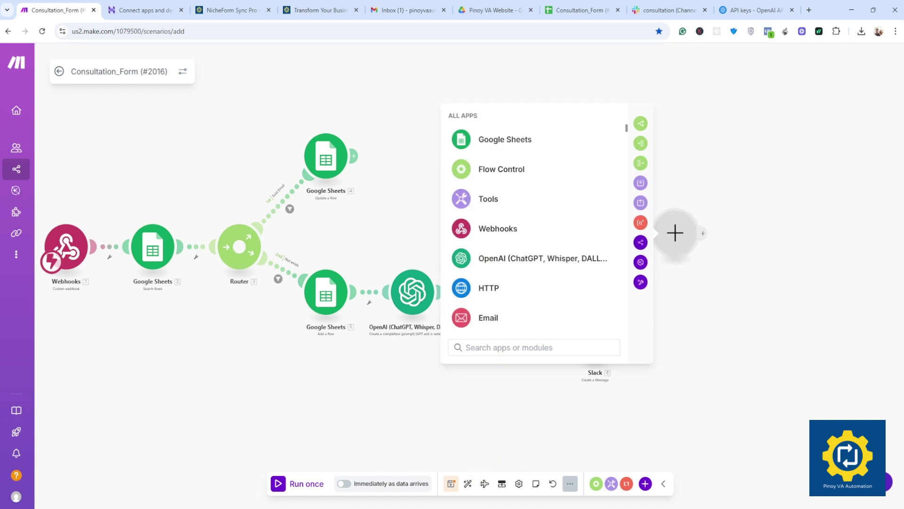
# Step: Search 'ema' and add the Email app's Send an Email action
pyautogui.write('ema')
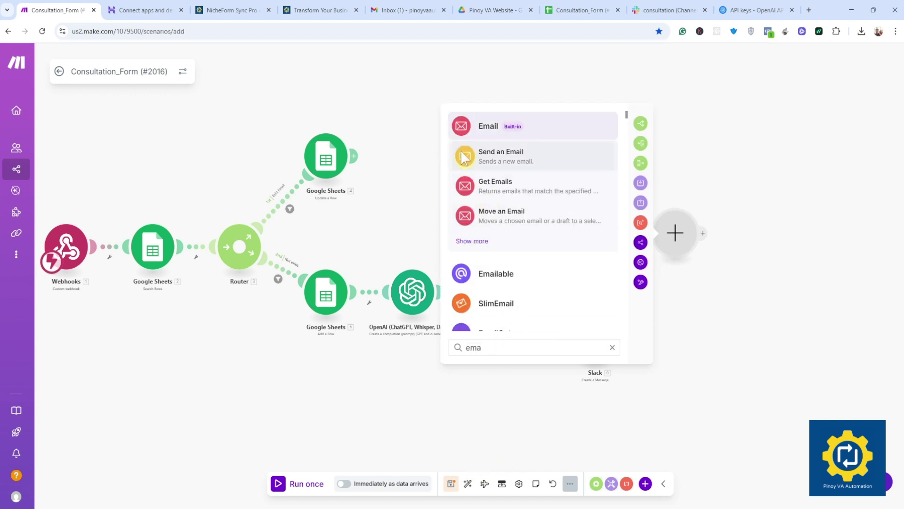
pyautogui.click(506, 126)
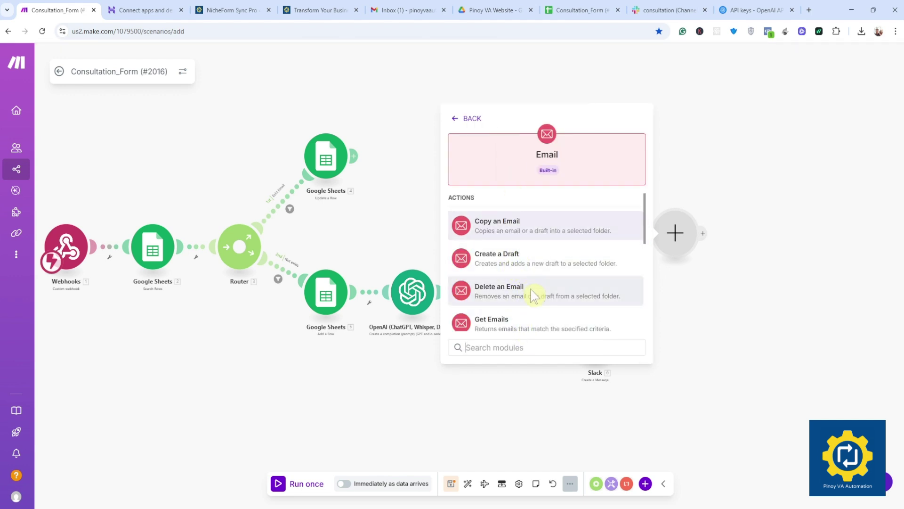
pyautogui.scroll(-5, 517, 264)
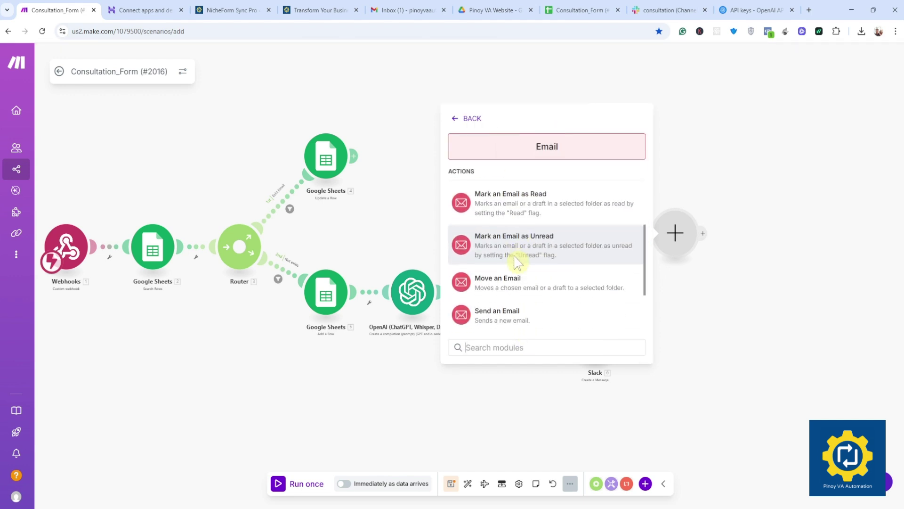
pyautogui.click(520, 325)
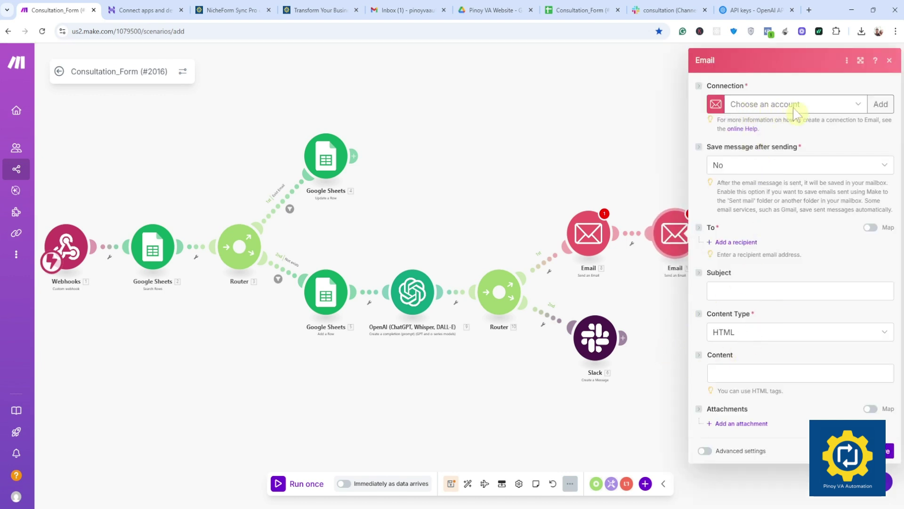
pyautogui.click(860, 110)
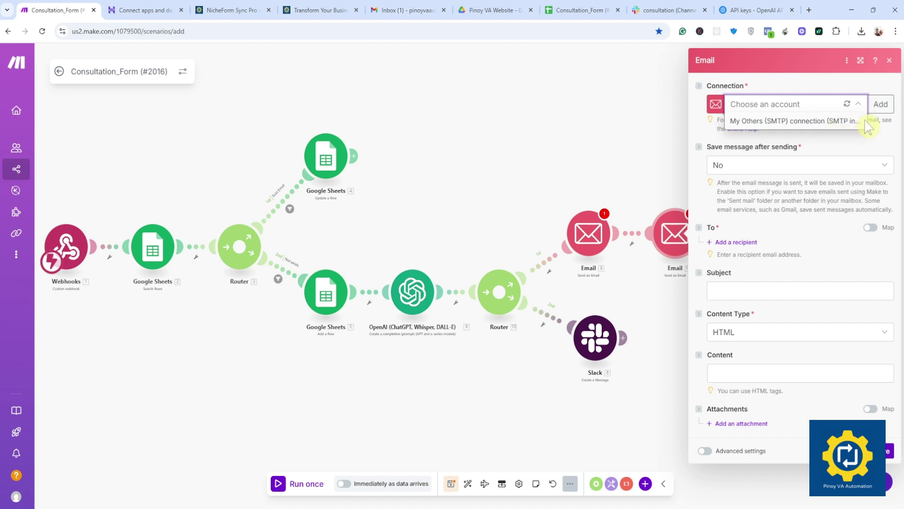
pyautogui.click(881, 112)
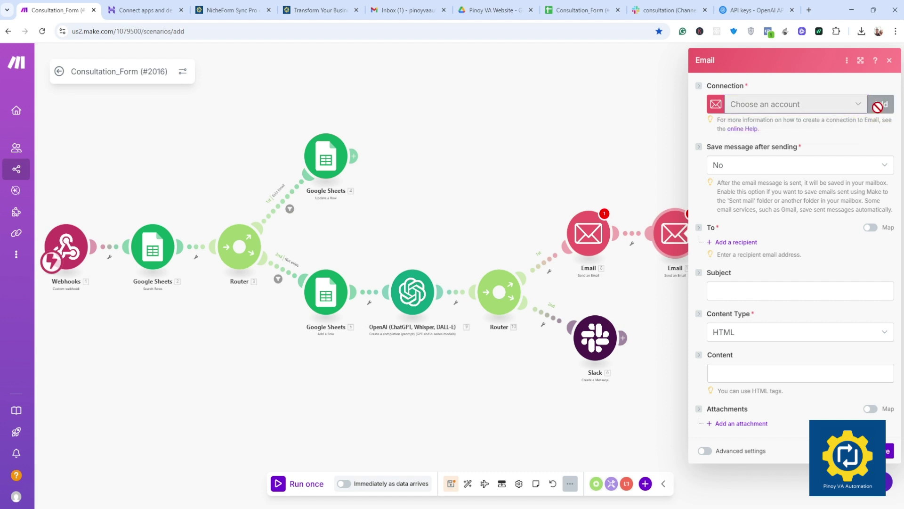
pyautogui.click(879, 112)
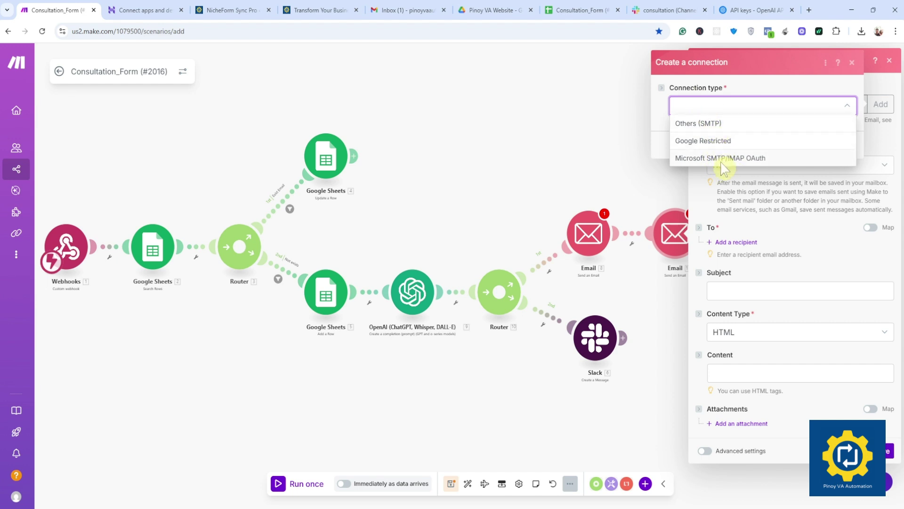
pyautogui.click(702, 126)
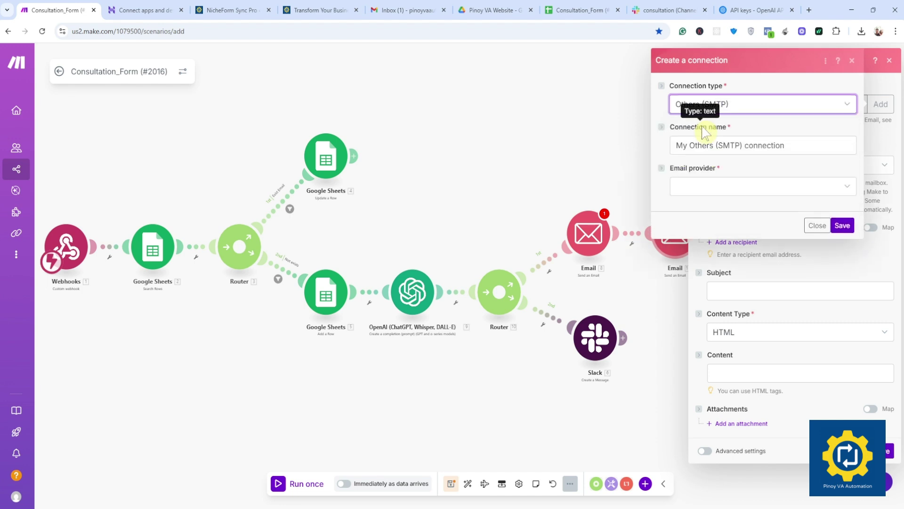
pyautogui.click(753, 188)
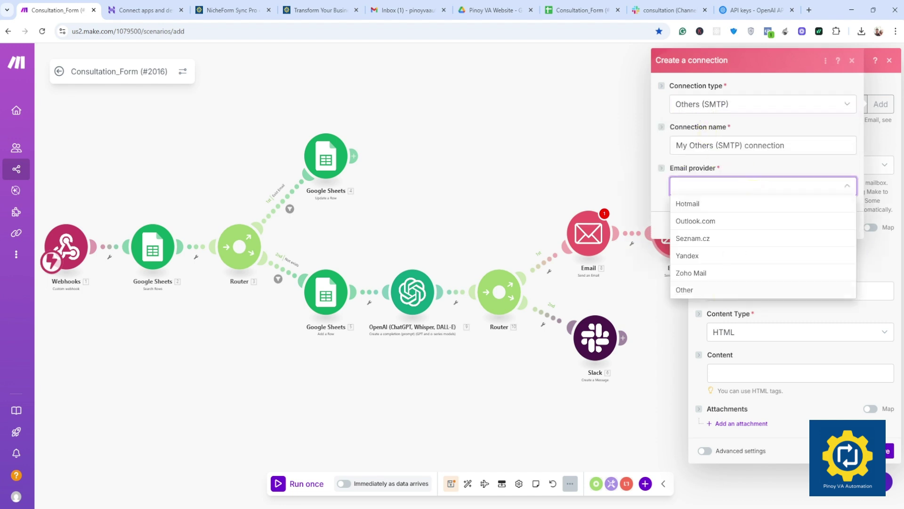
pyautogui.click(716, 289)
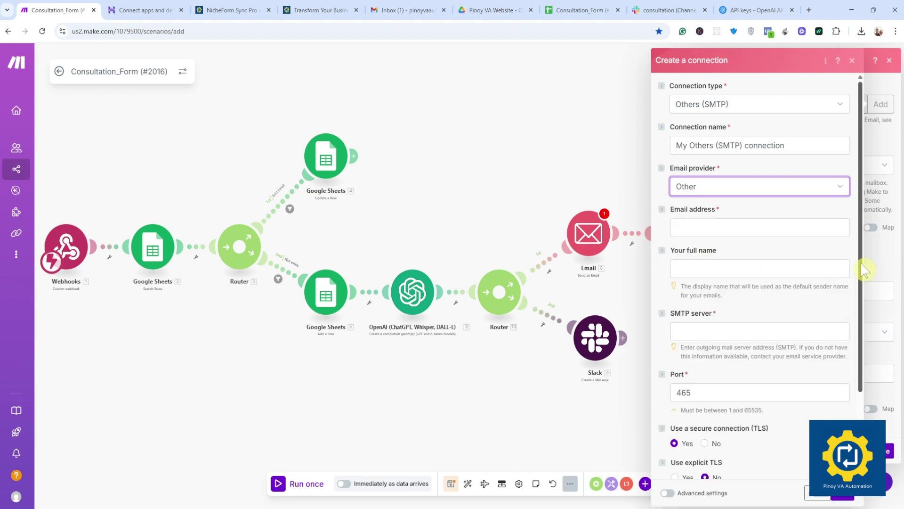
pyautogui.moveTo(861, 264); pyautogui.dragTo(861, 273)
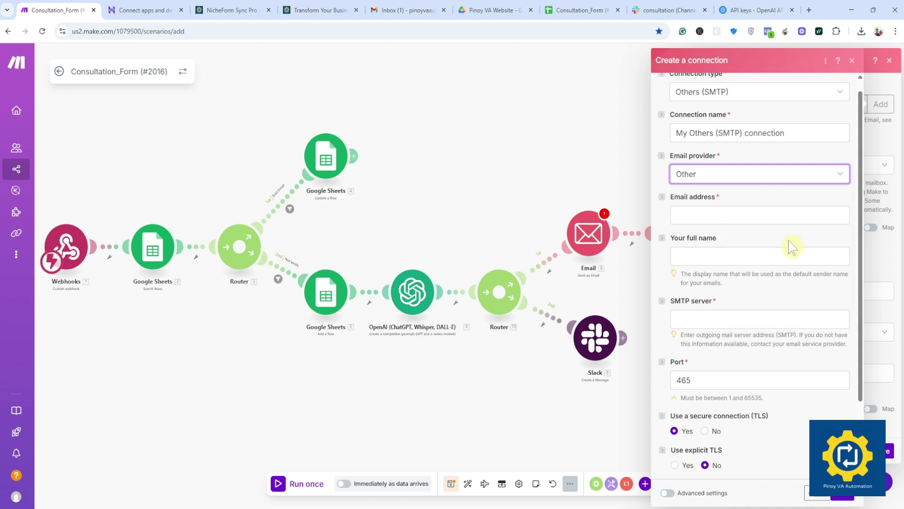
pyautogui.moveTo(861, 283); pyautogui.dragTo(857, 313)
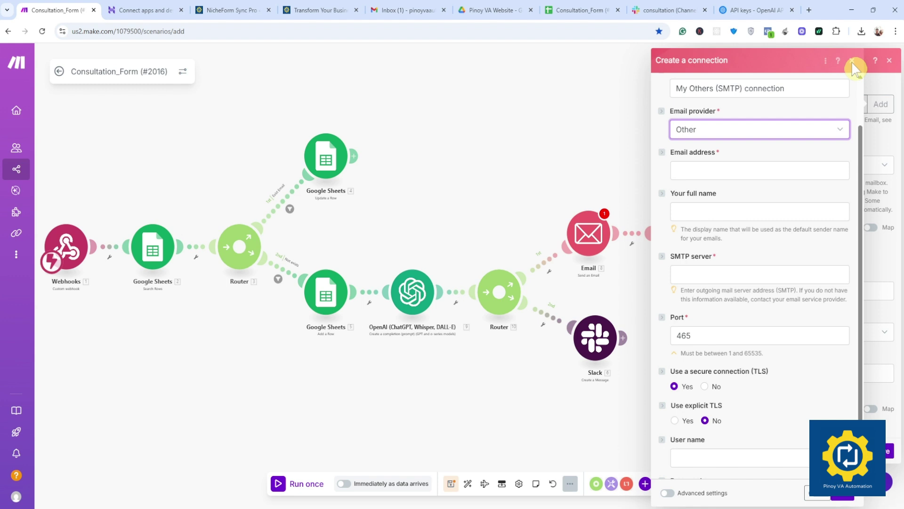
pyautogui.click(853, 62)
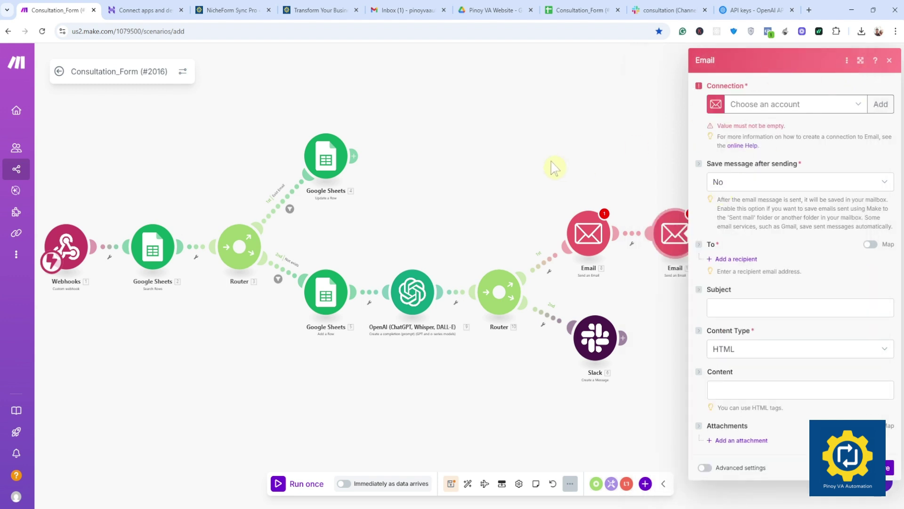
# Step: Delete the second Email module from the scenario
pyautogui.click(827, 61)
pyautogui.rightClick(598, 235)
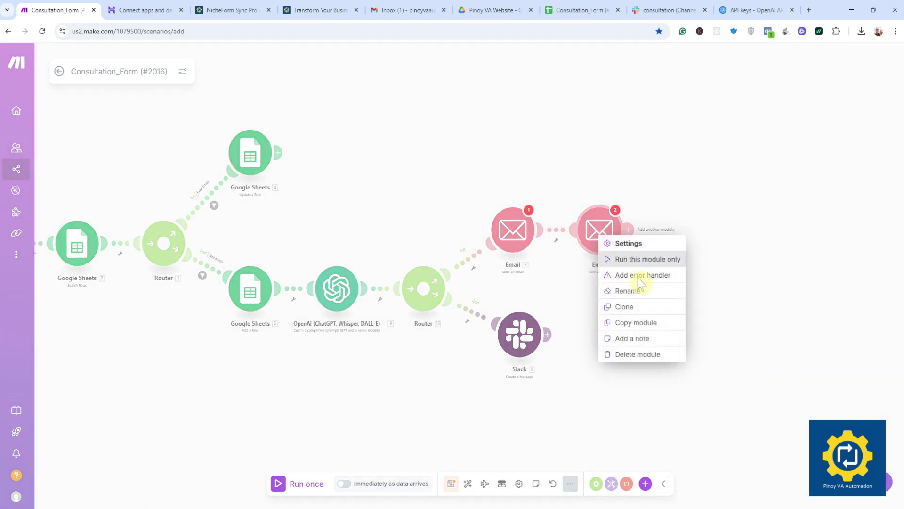
pyautogui.click(634, 354)
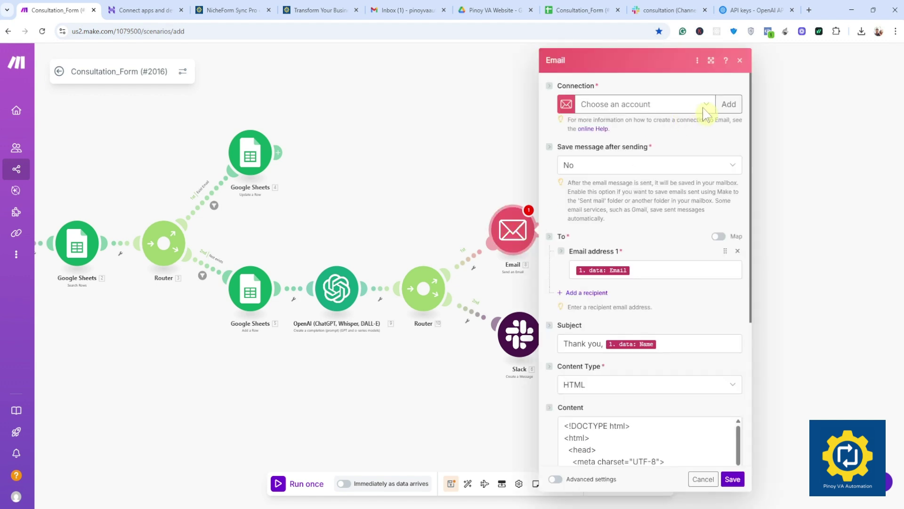
# Step: Set the Email module's connection to My Others (SMTP) and review its HTML Content
pyautogui.click(705, 113)
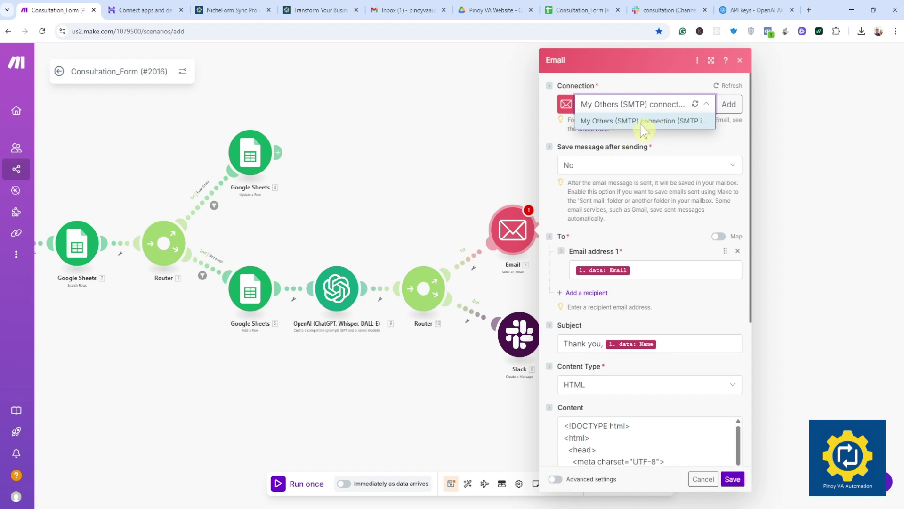
pyautogui.click(701, 155)
pyautogui.scroll(-3, 609, 171)
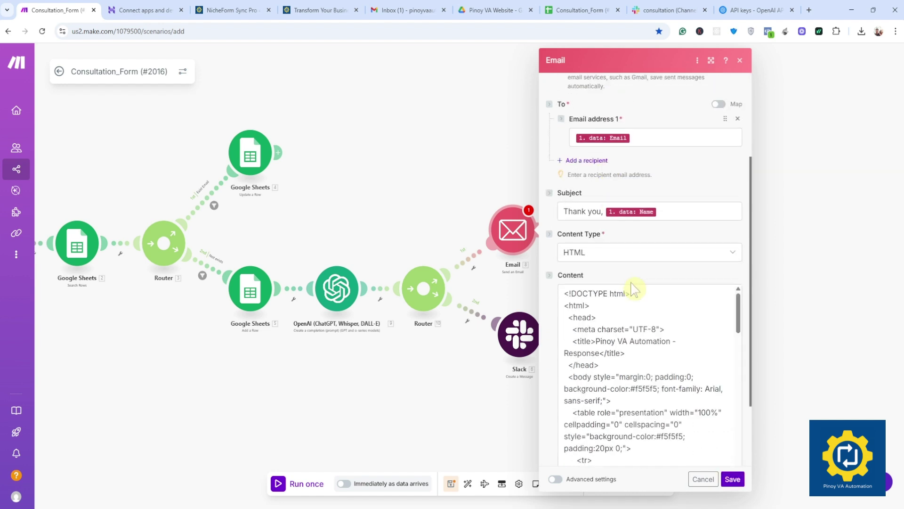
pyautogui.scroll(-2, 633, 289)
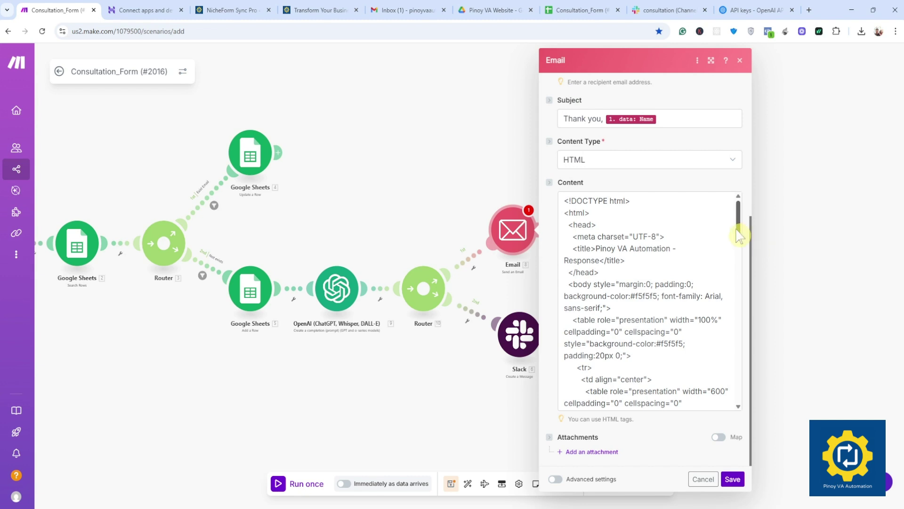
pyautogui.moveTo(739, 234); pyautogui.dragTo(748, 354)
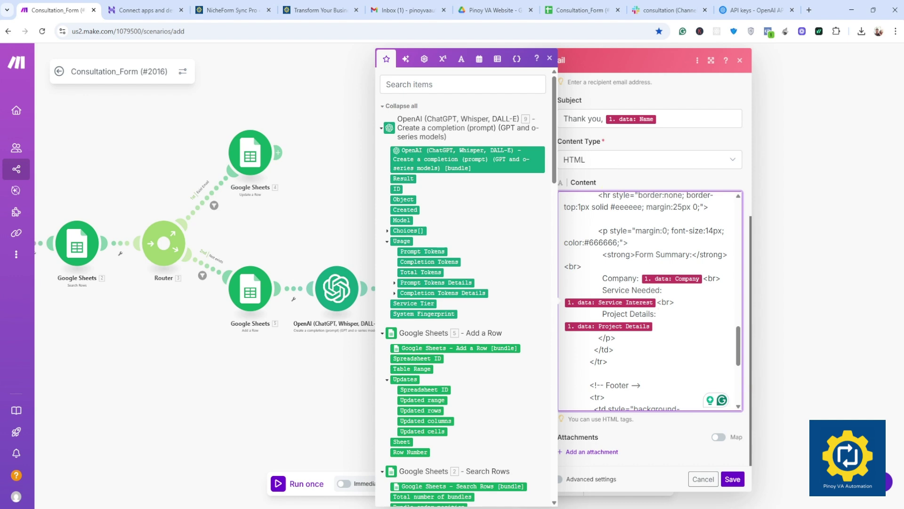
pyautogui.scroll(15, 650, 301)
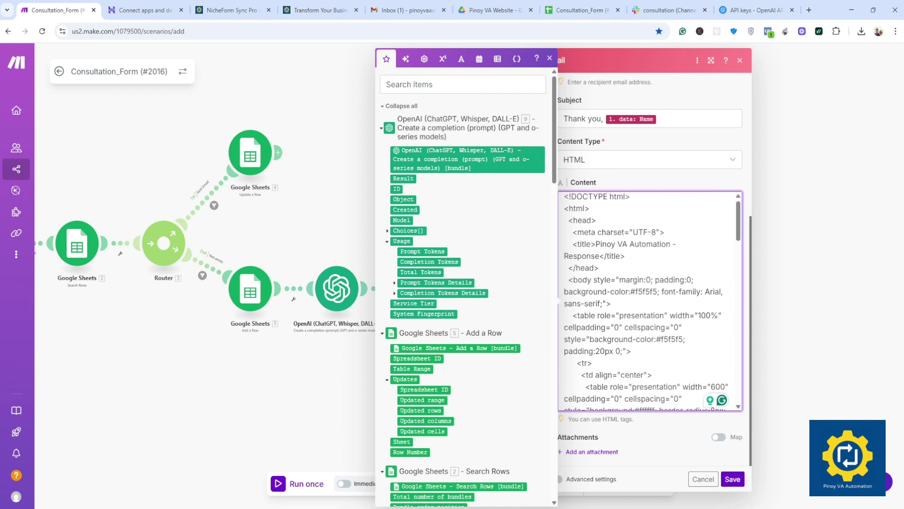
pyautogui.scroll(-20, 649, 301)
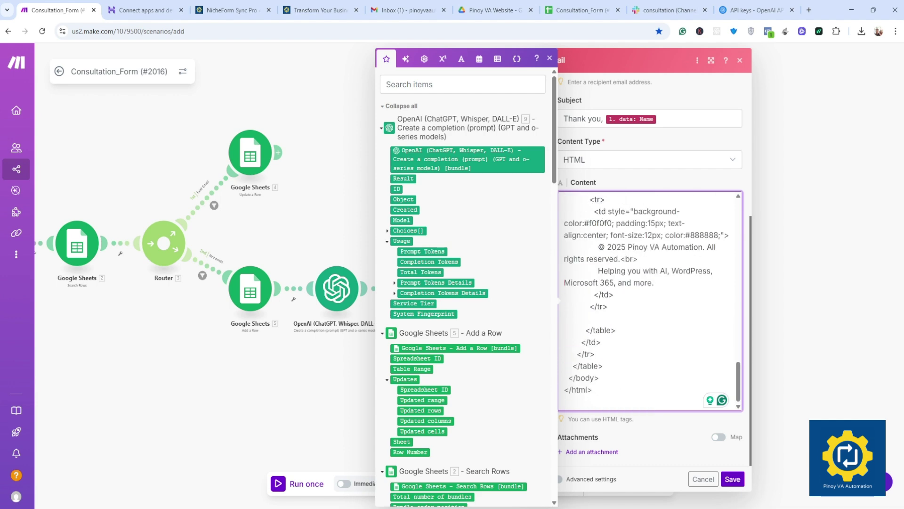
# Step: In a new tab, search the web for W3Schools and open the W3Schools result
pyautogui.click(809, 10)
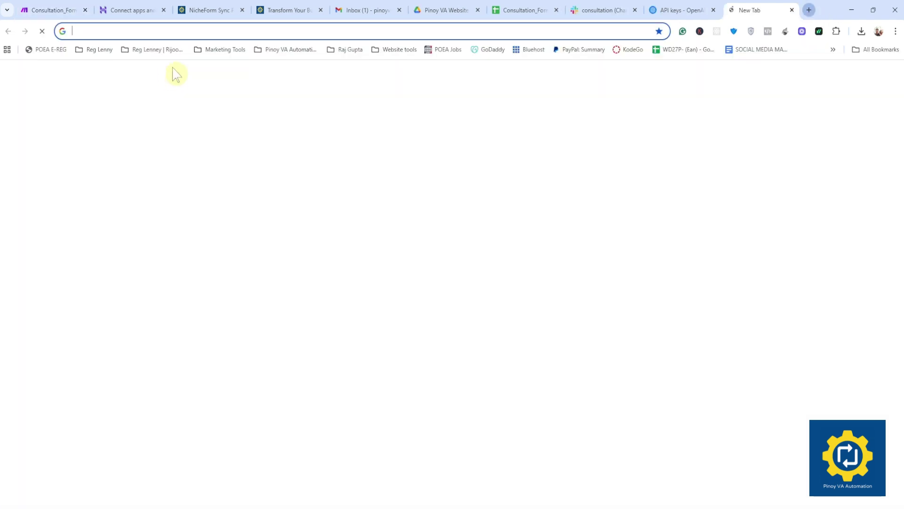
pyautogui.write('w')
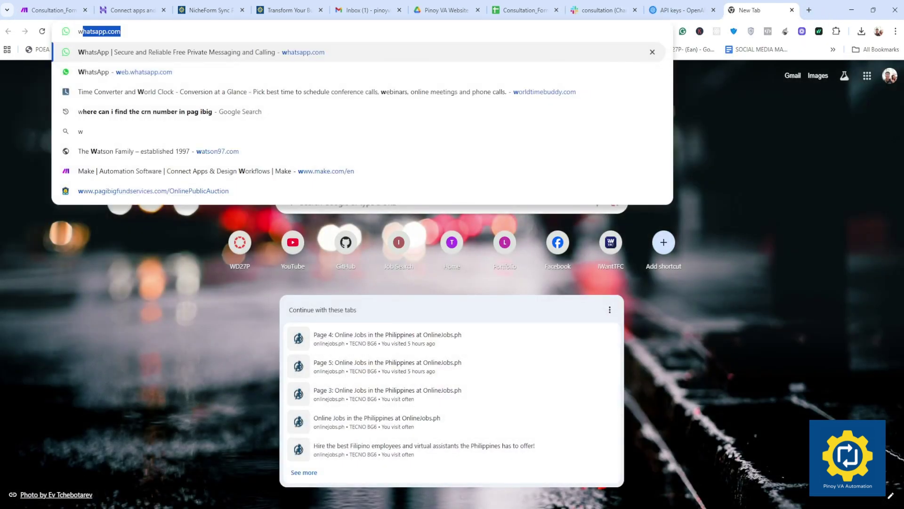
pyautogui.write('3s')
pyautogui.press('Down')
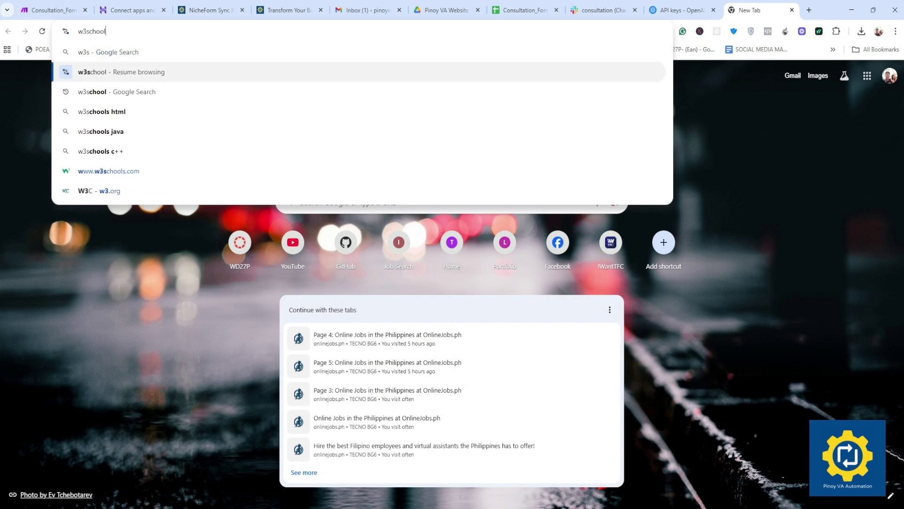
pyautogui.press('Return')
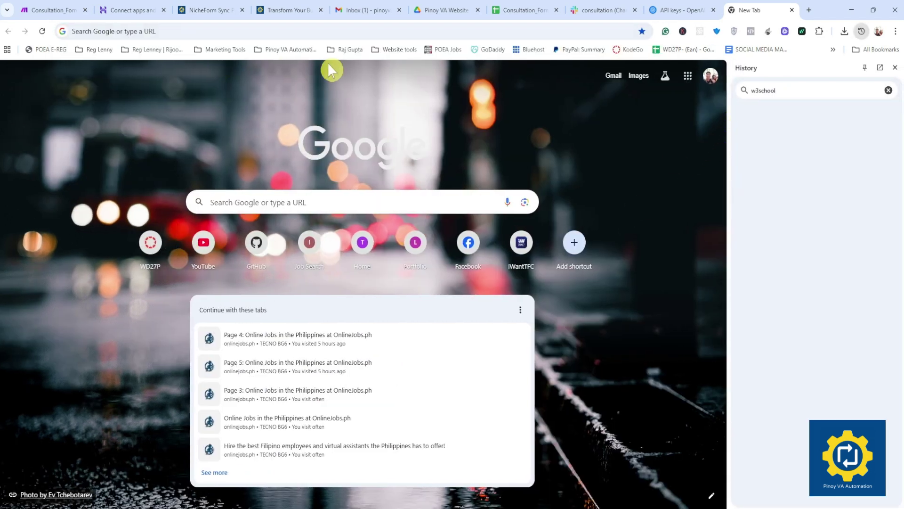
pyautogui.click(895, 68)
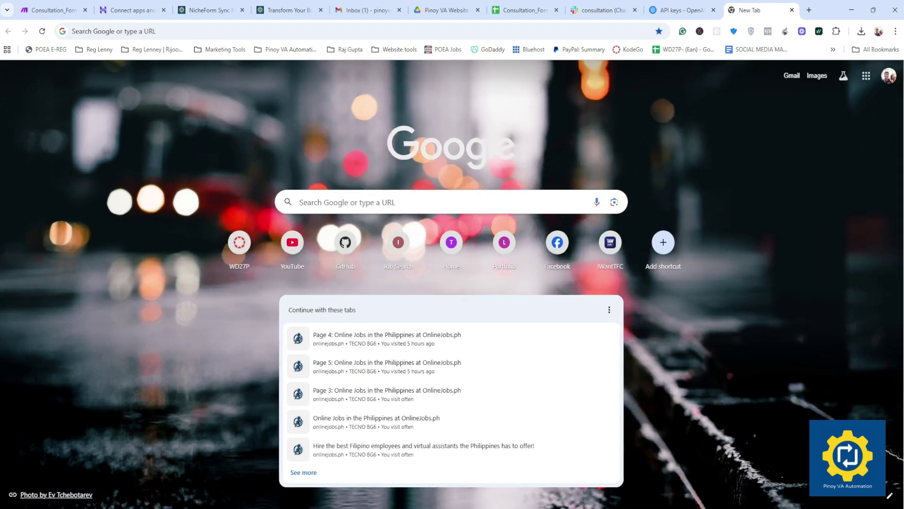
pyautogui.hotkey('ctrl', 'l')
pyautogui.write('s')
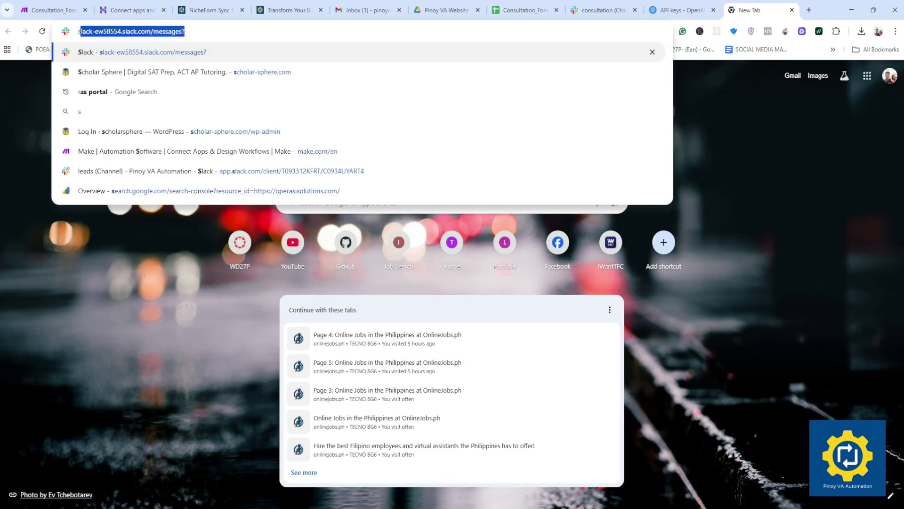
pyautogui.write('w3s')
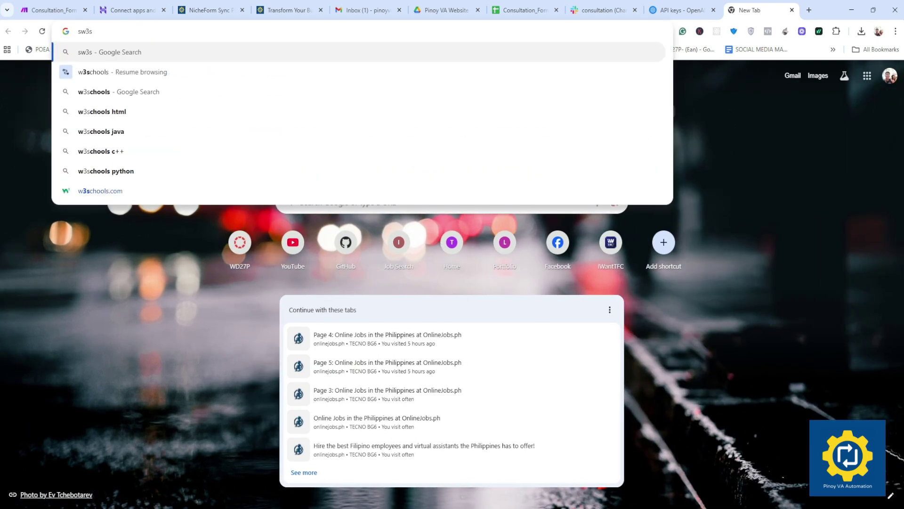
pyautogui.press('Return')
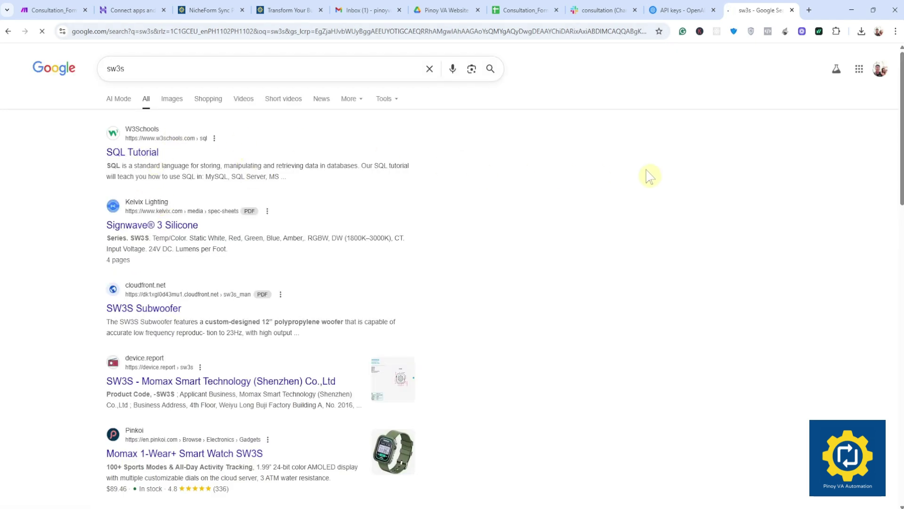
pyautogui.click(289, 171)
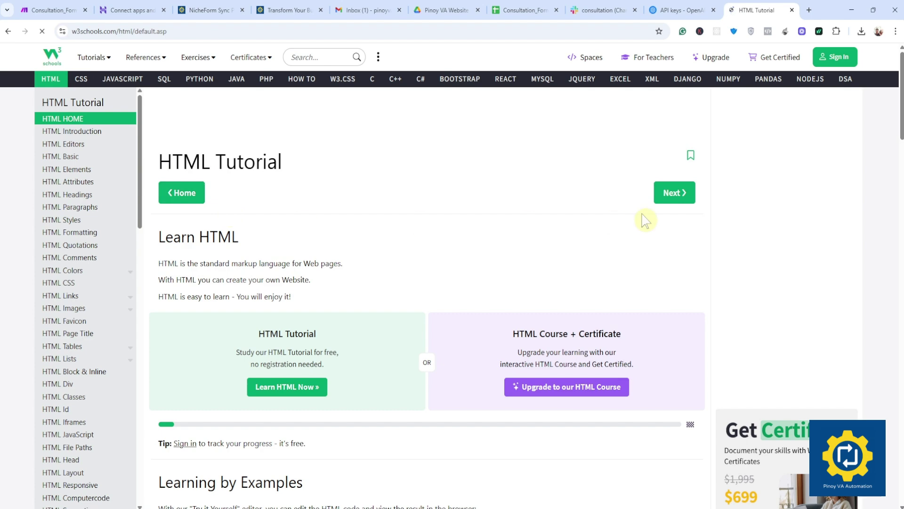
# Step: Open the HTML example's Tryit editor, then select all the Email module's Content in Make
pyautogui.scroll(-10, 303, 309)
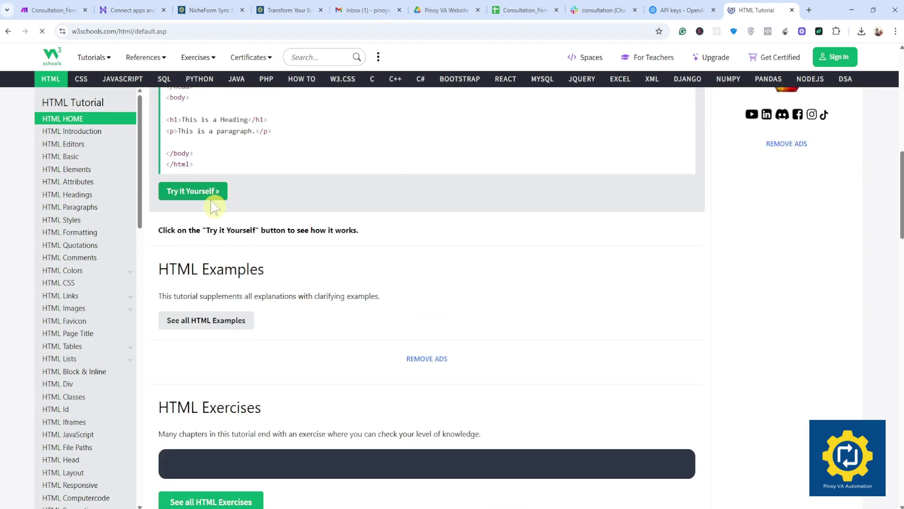
pyautogui.click(211, 195)
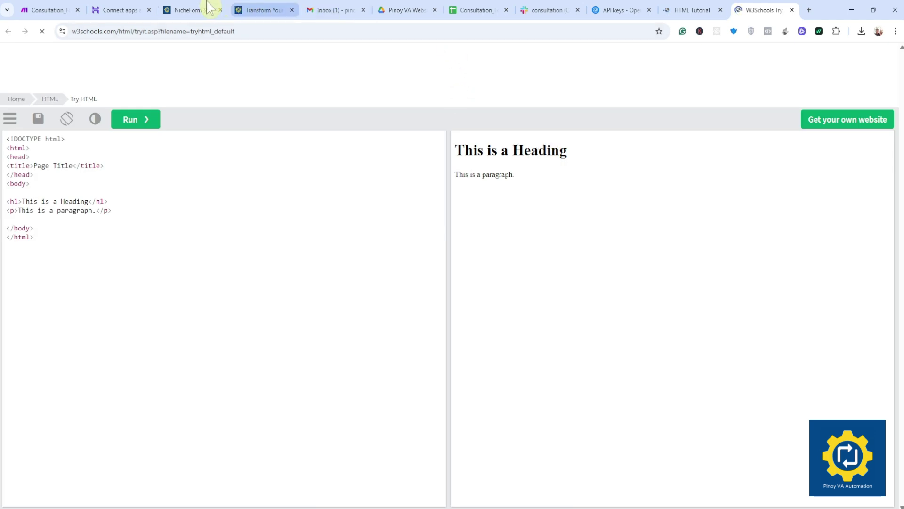
pyautogui.click(121, 10)
pyautogui.click(51, 10)
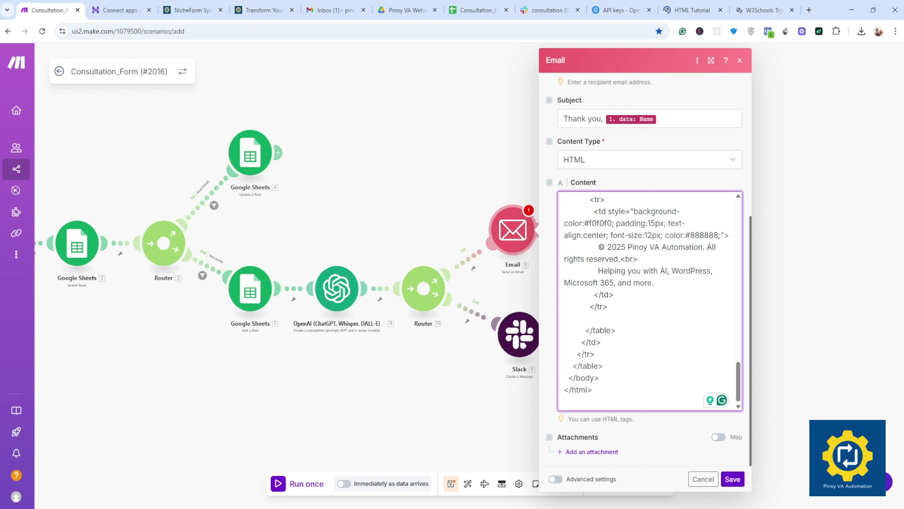
pyautogui.click(598, 270)
pyautogui.hotkey('ctrl', 'a')
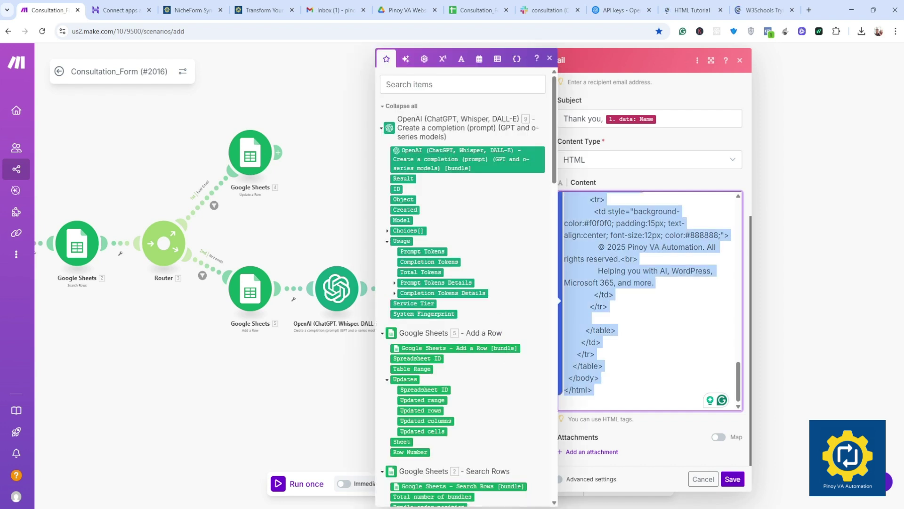
# Step: Replace the Tryit editor's default code with the pasted email HTML template
pyautogui.click(763, 10)
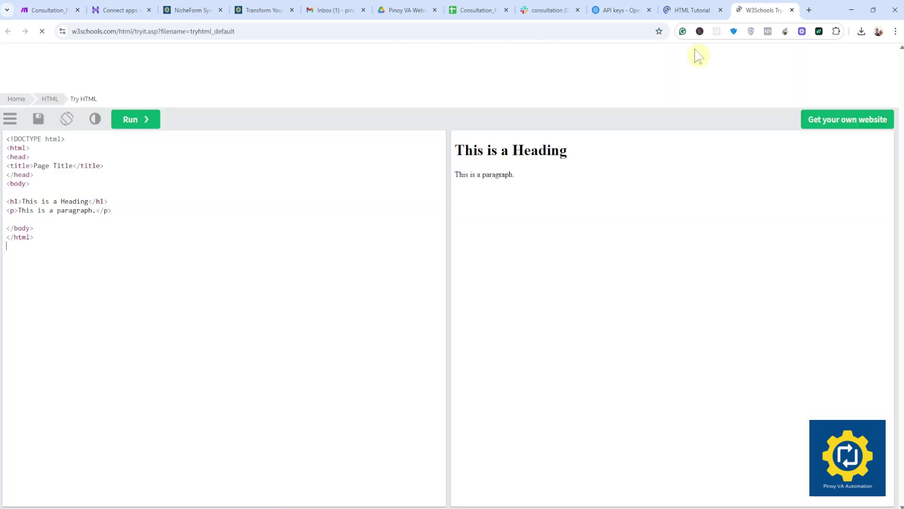
pyautogui.click(76, 201)
pyautogui.hotkey('ctrl', 'a')
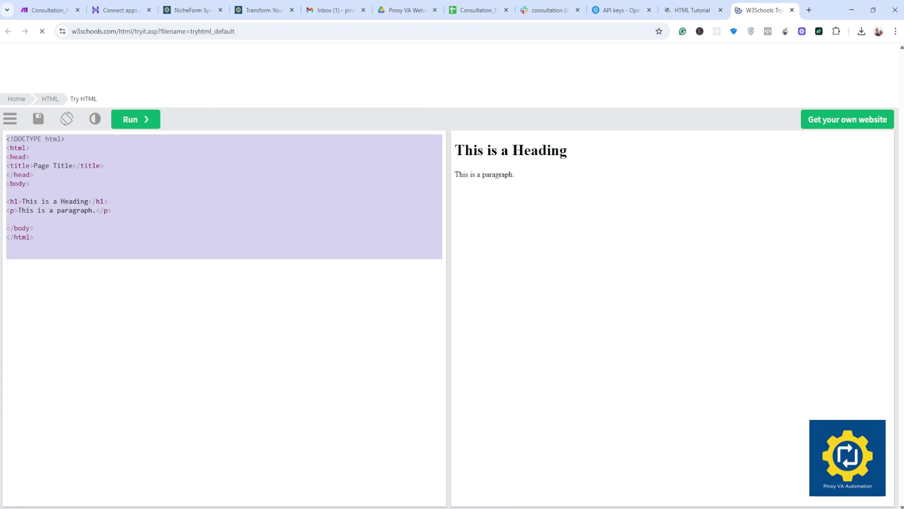
pyautogui.press('BackSpace')
pyautogui.hotkey('ctrl', 'v')
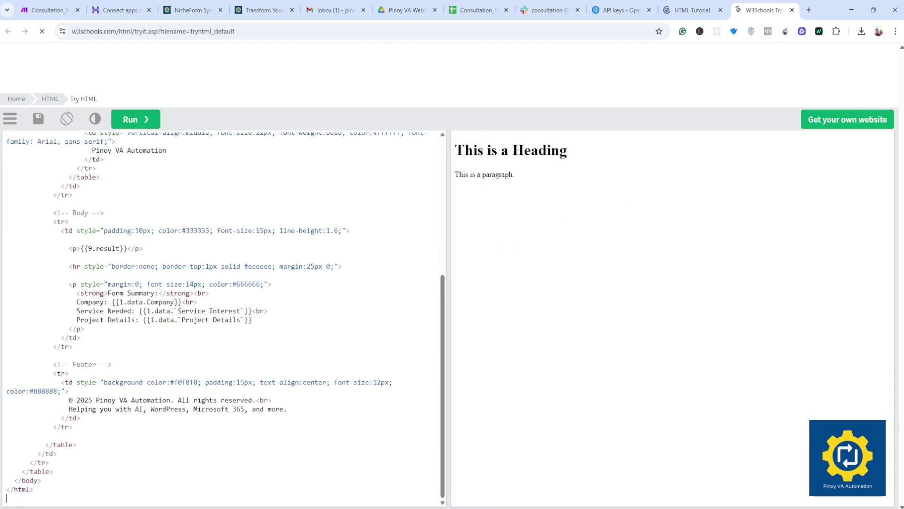
# Step: Preview the pasted email template and retitle it 'You Company - Response', rerunning the preview
pyautogui.click(144, 124)
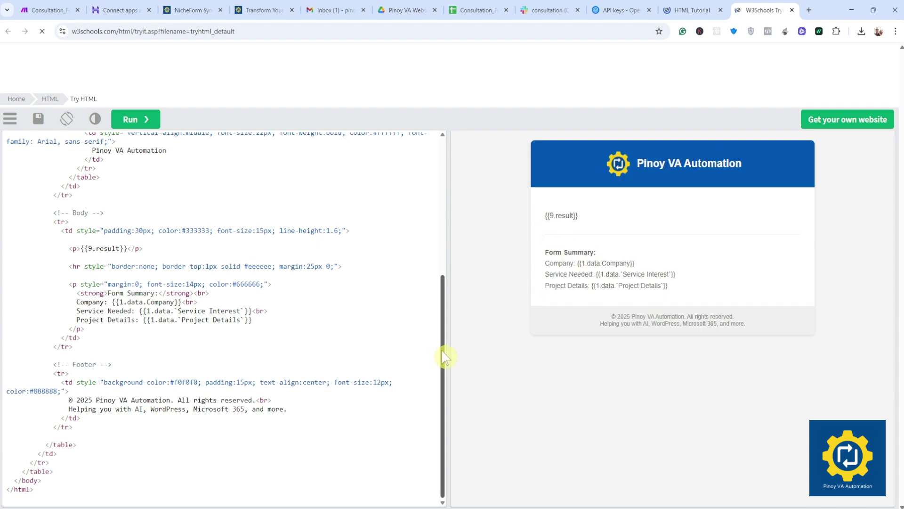
pyautogui.moveTo(448, 355); pyautogui.dragTo(456, 205)
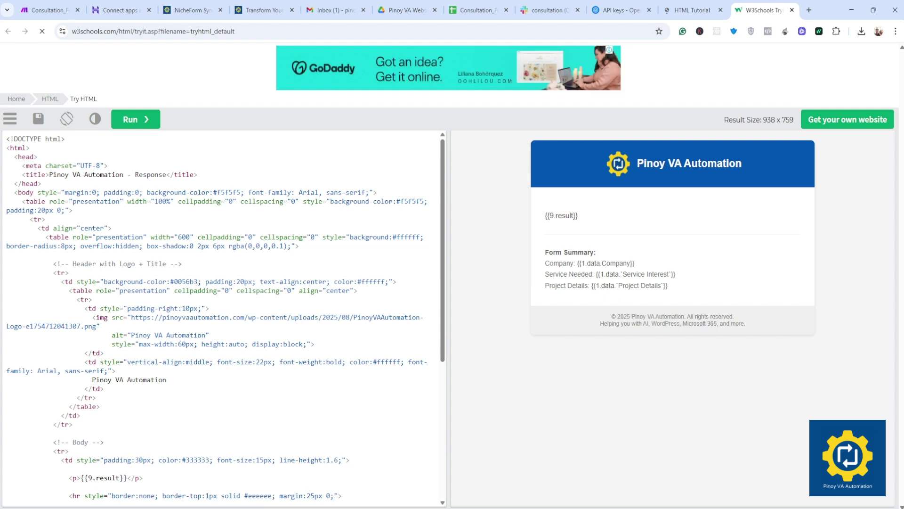
pyautogui.moveTo(123, 175); pyautogui.dragTo(52, 175)
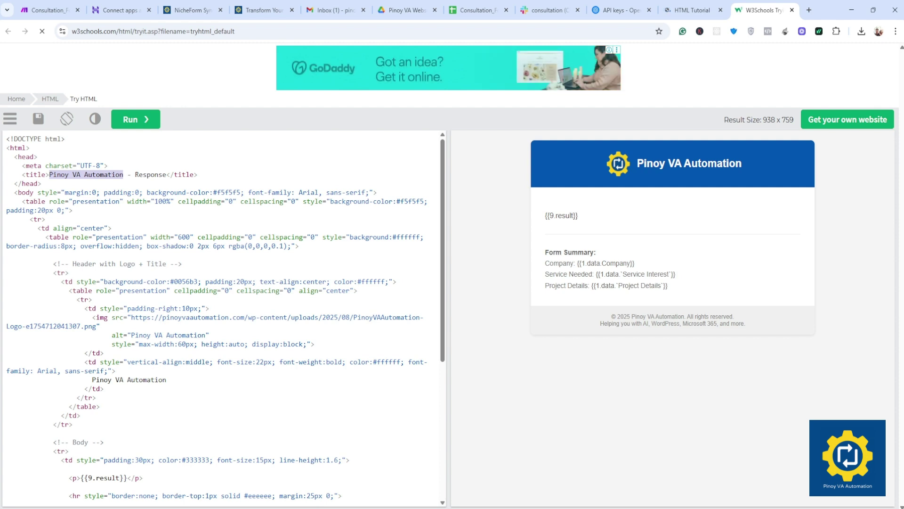
pyautogui.press('BackSpace')
pyautogui.write('You ')
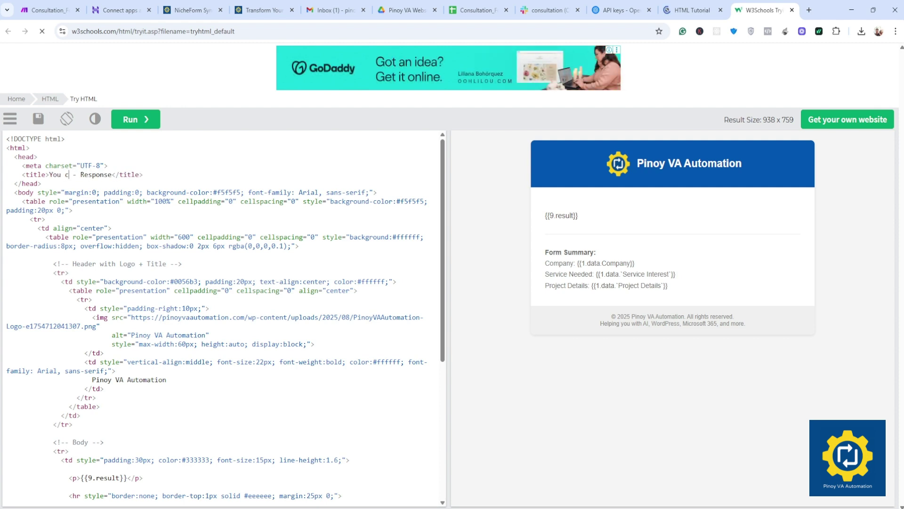
pyautogui.write('Company')
pyautogui.click(137, 120)
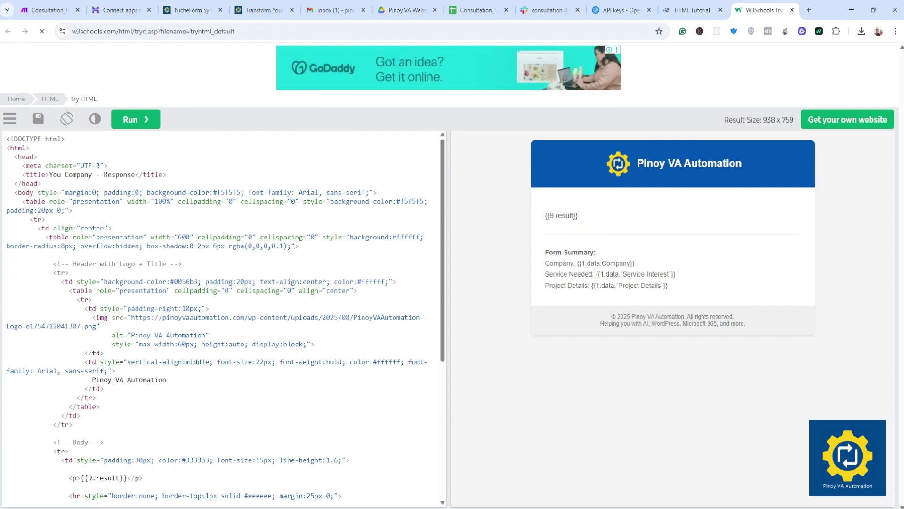
pyautogui.click(130, 121)
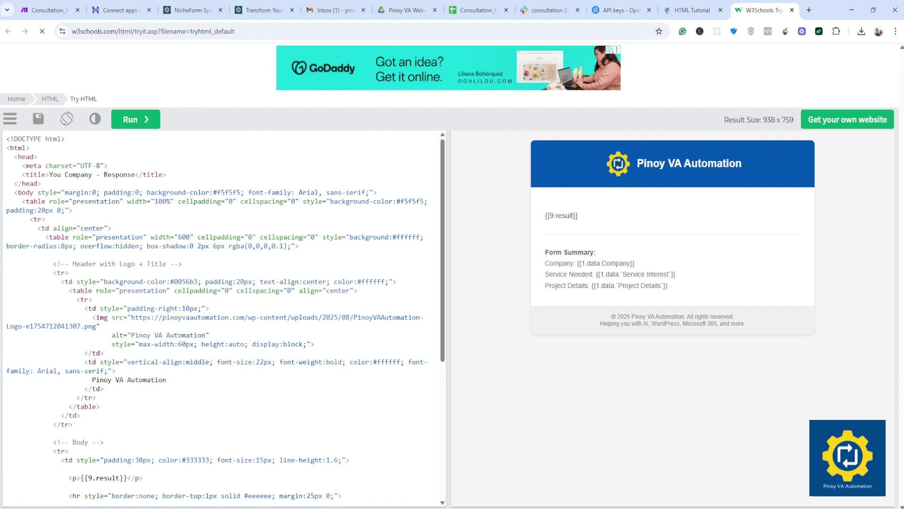
pyautogui.scroll(-3, 224, 318)
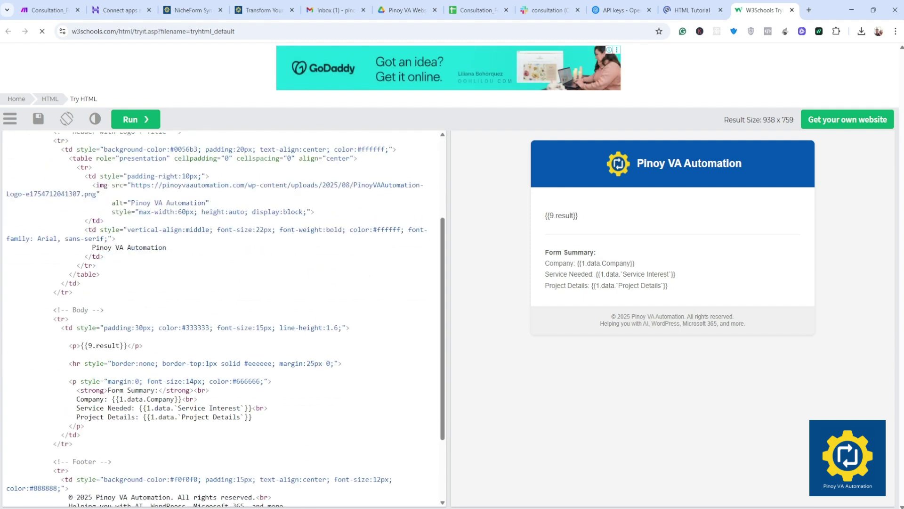
# Step: Replace the email header text with 'Your Company' and rerun the preview
pyautogui.moveTo(167, 248); pyautogui.dragTo(88, 247)
pyautogui.hotkey('ctrl', 'c')
pyautogui.write('Your c')
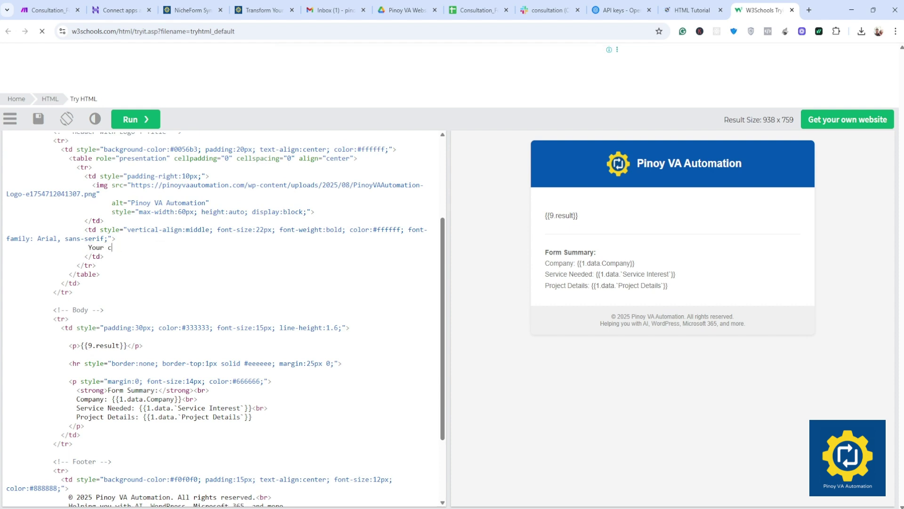
pyautogui.press('BackSpace')
pyautogui.press('BackSpace')
pyautogui.press('BackSpace')
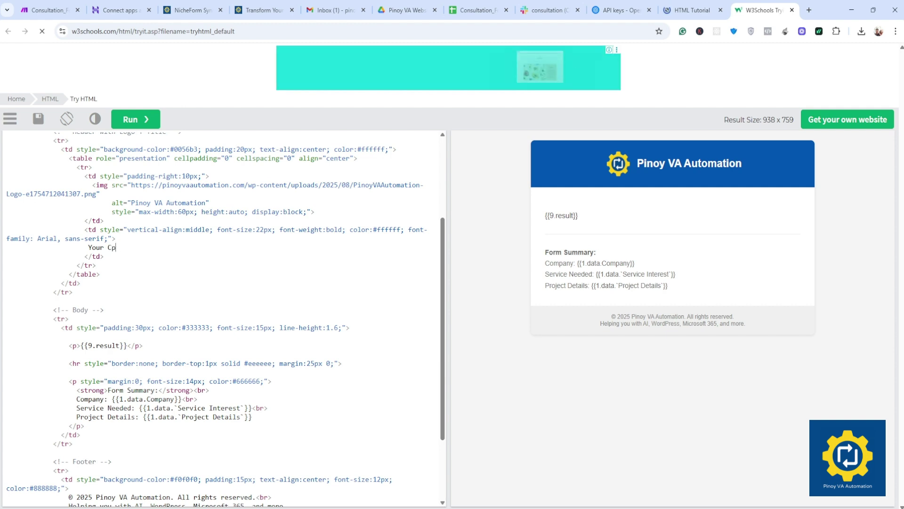
pyautogui.write('ompany')
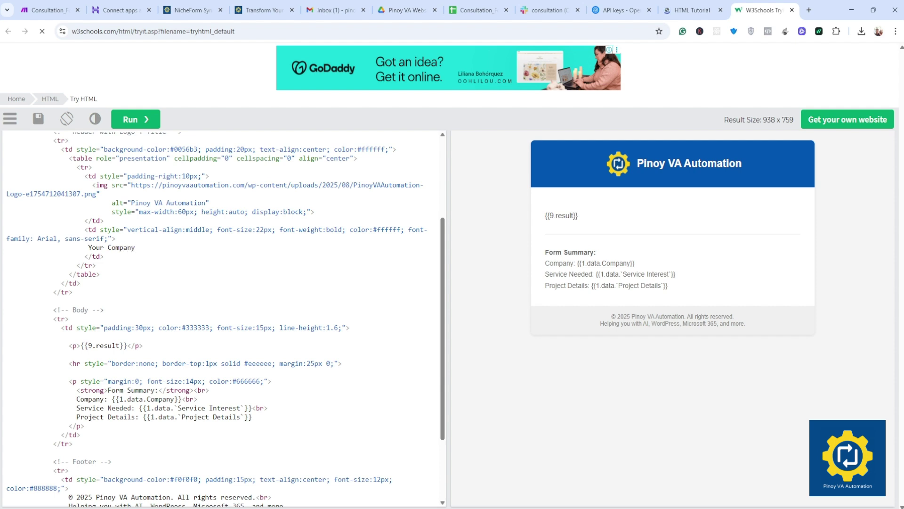
pyautogui.click(126, 121)
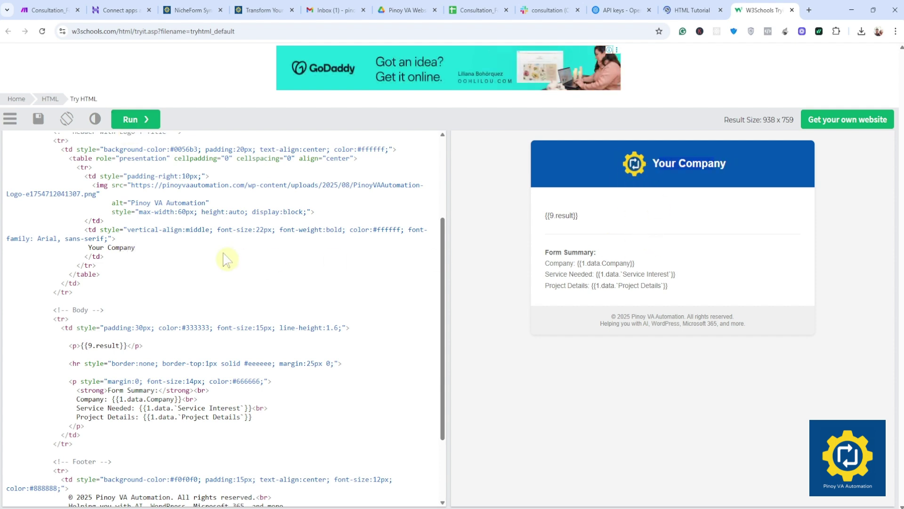
# Step: Restore 'Pinoy VA Automation' as the header text in the code
pyautogui.moveTo(658, 163); pyautogui.dragTo(714, 164)
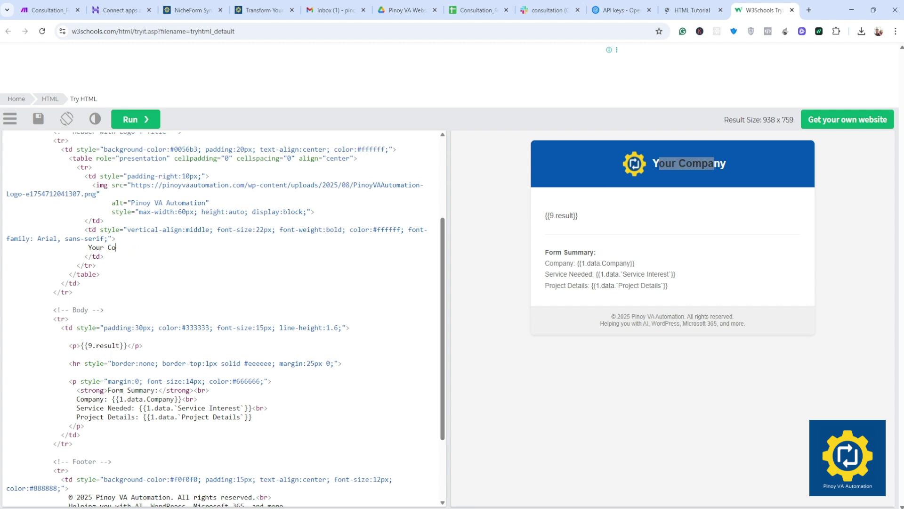
pyautogui.press('BackSpace')
pyautogui.press('BackSpace')
pyautogui.press('BackSpace')
pyautogui.press('BackSpace')
pyautogui.press('BackSpace')
pyautogui.press('BackSpace')
pyautogui.press('BackSpace')
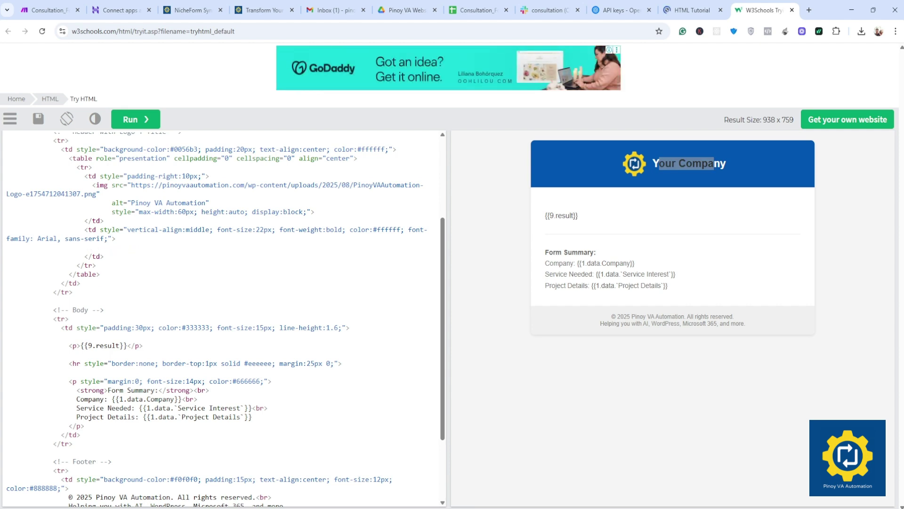
pyautogui.hotkey('ctrl', 'v')
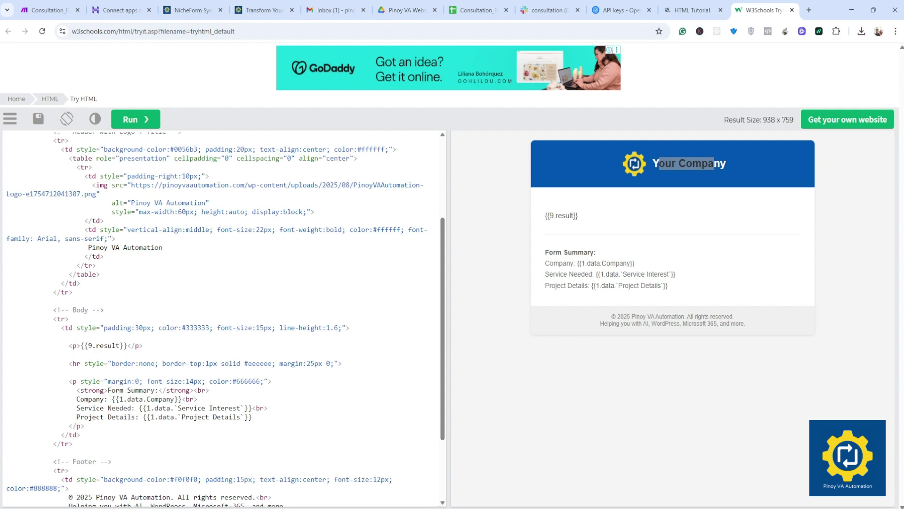
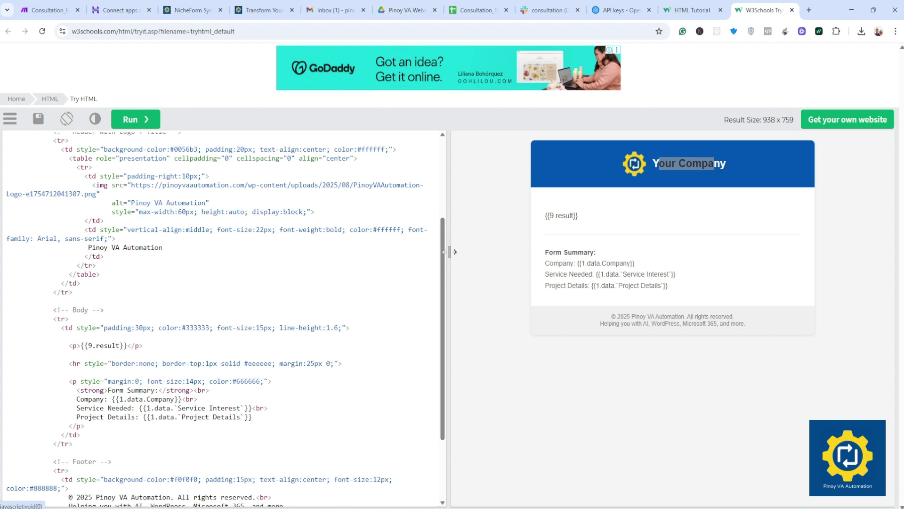
# Step: Rerun the Tryit preview so the header shows 'Pinoy VA Automation', then go back to Make
pyautogui.click(129, 121)
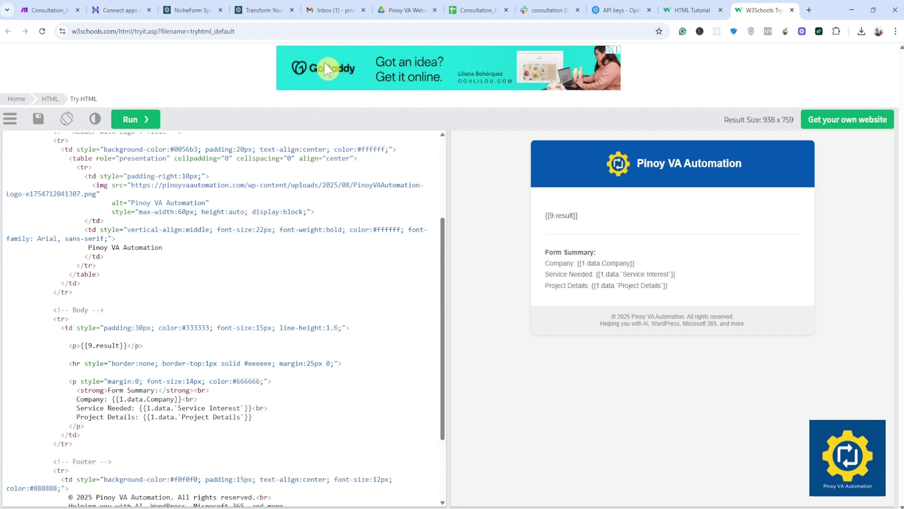
pyautogui.click(56, 10)
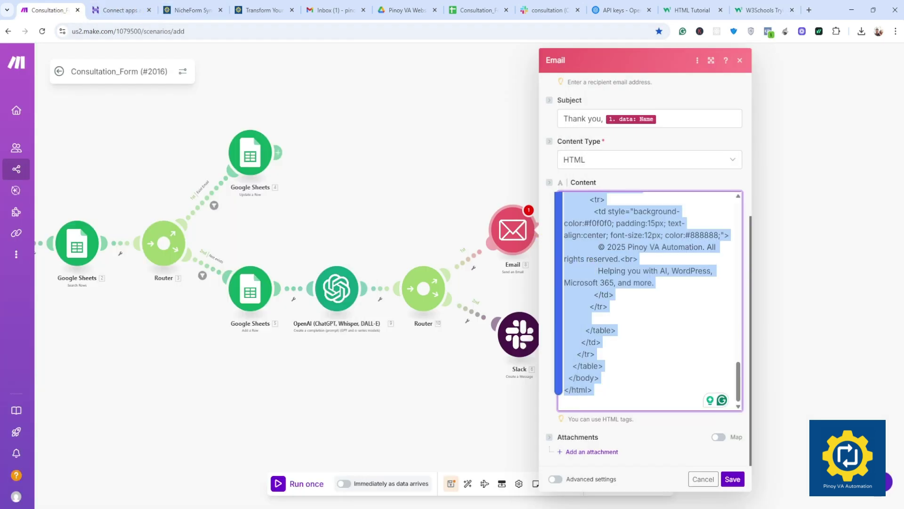
# Step: Paste the new branded HTML template into the Email module's content field
pyautogui.hotkey('ctrl', 'v')
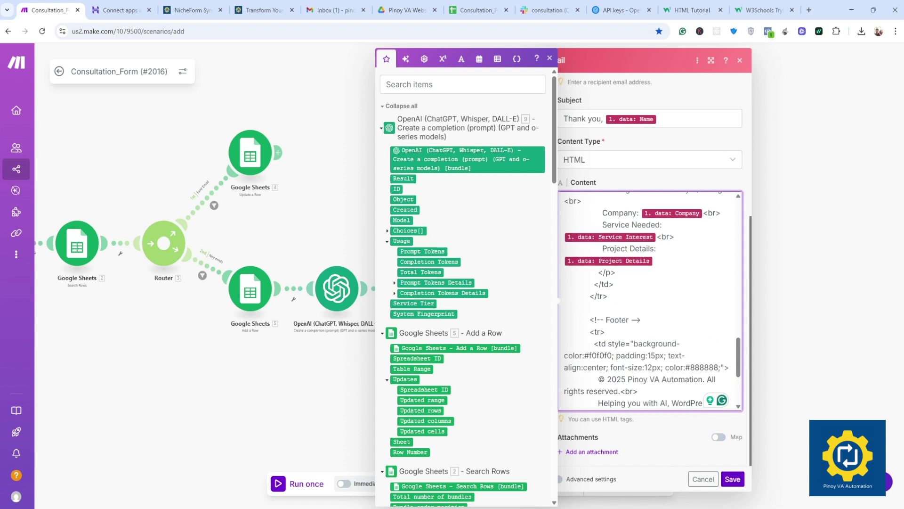
pyautogui.scroll(3, 650, 300)
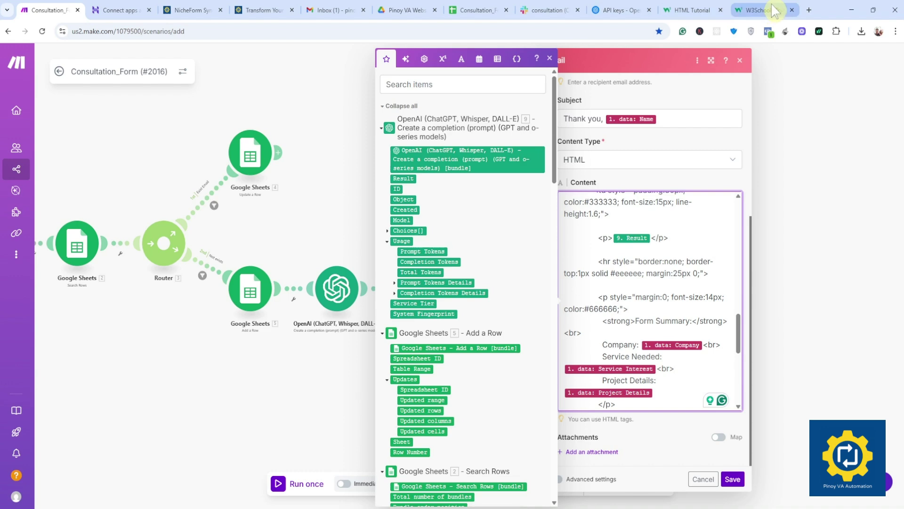
pyautogui.click(760, 10)
pyautogui.moveTo(545, 253); pyautogui.dragTo(601, 256)
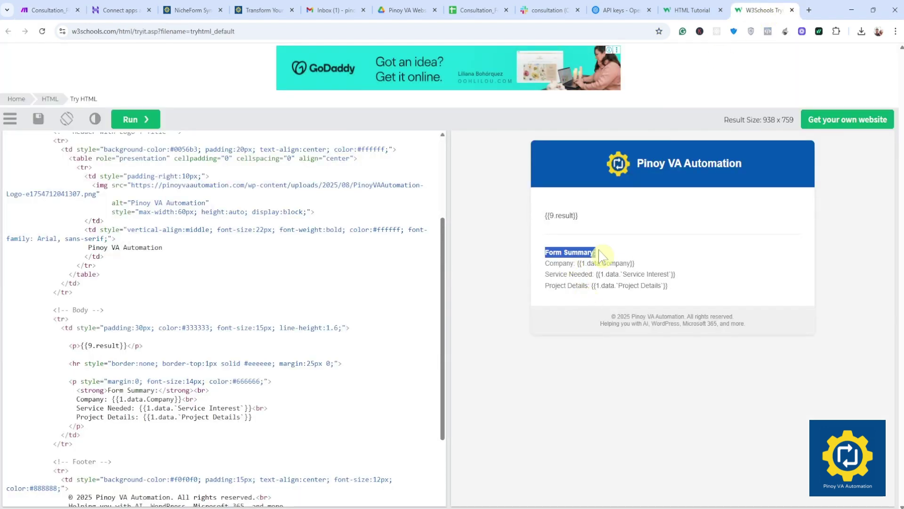
pyautogui.click(60, 10)
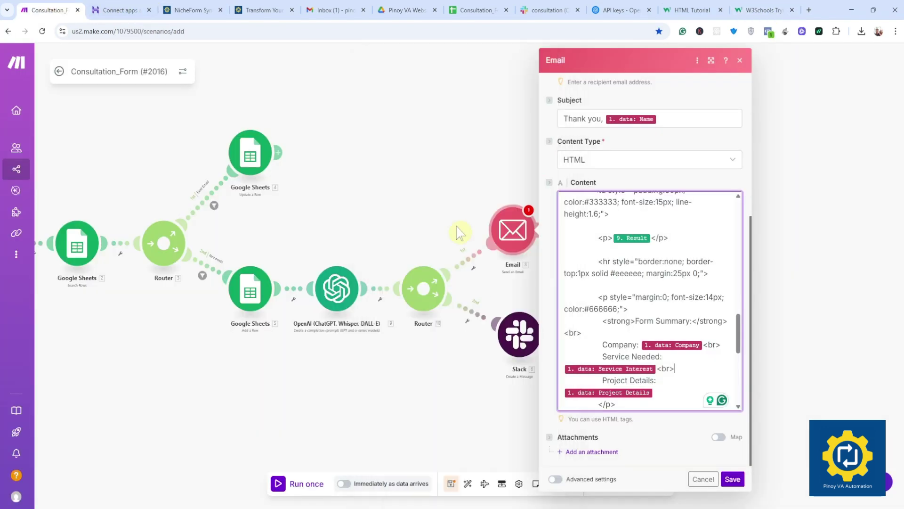
pyautogui.scroll(2, 650, 302)
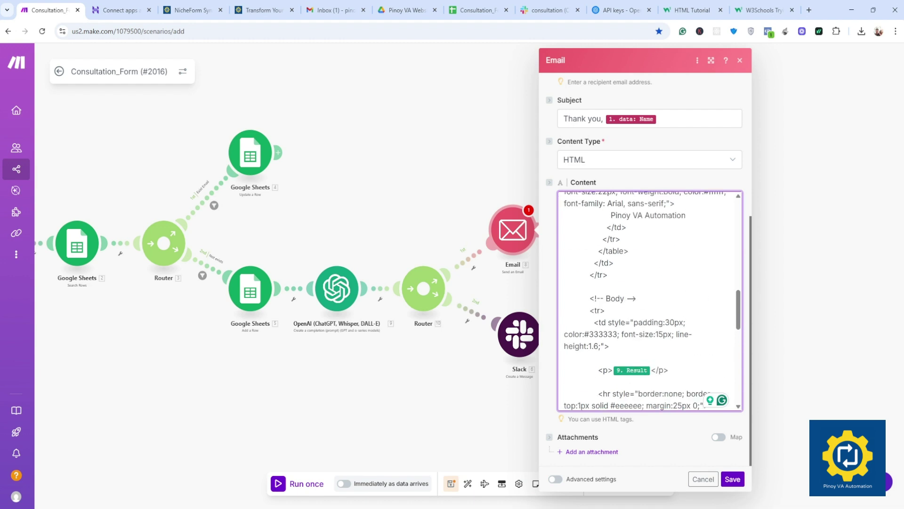
pyautogui.scroll(3, 649, 301)
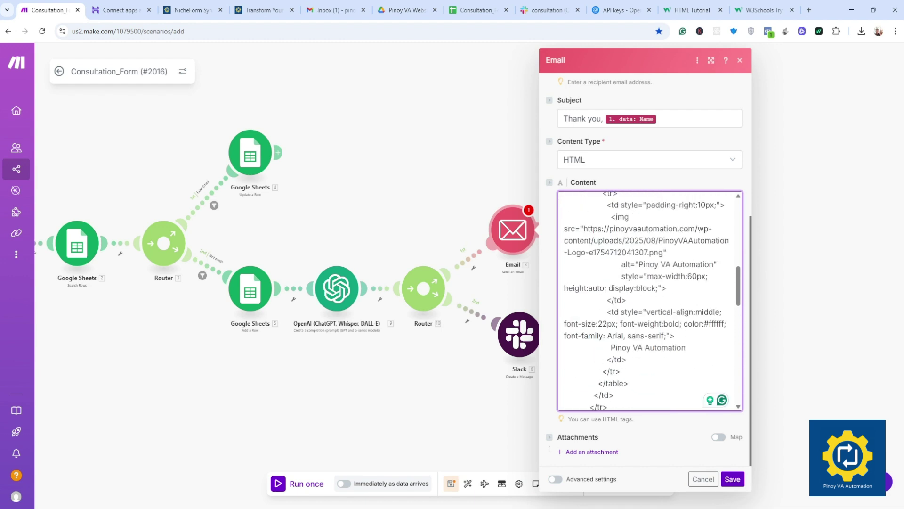
# Step: Check the pasted HTML against the preview by searching for 'Form Summary:' and the {{9.result}} placeholder
pyautogui.click(626, 300)
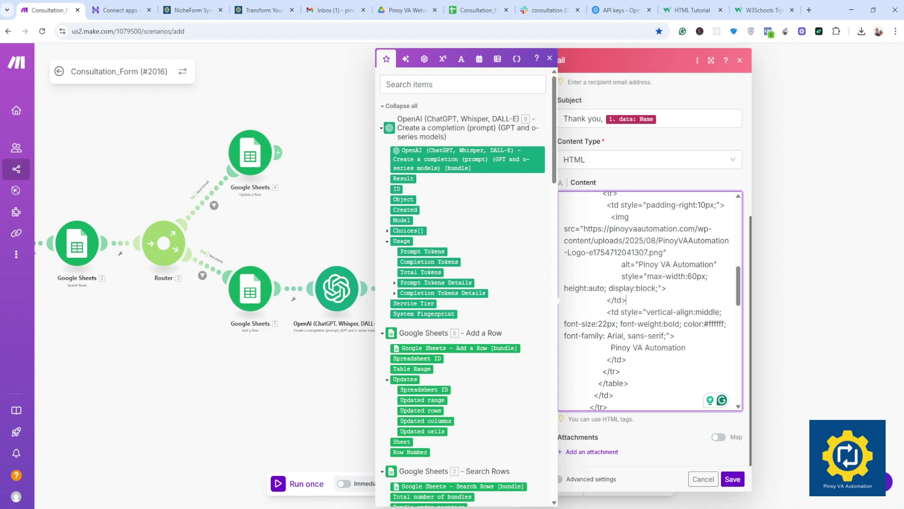
pyautogui.hotkey('ctrl', 'f')
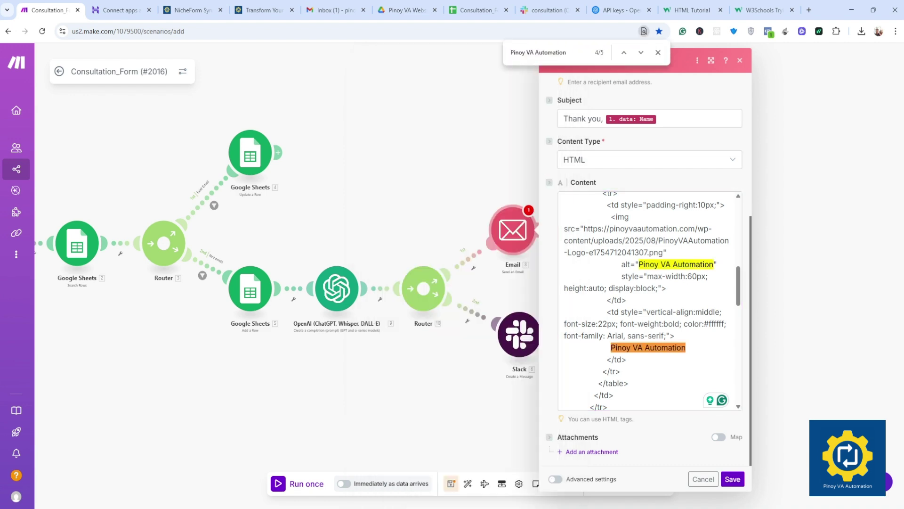
pyautogui.click(756, 10)
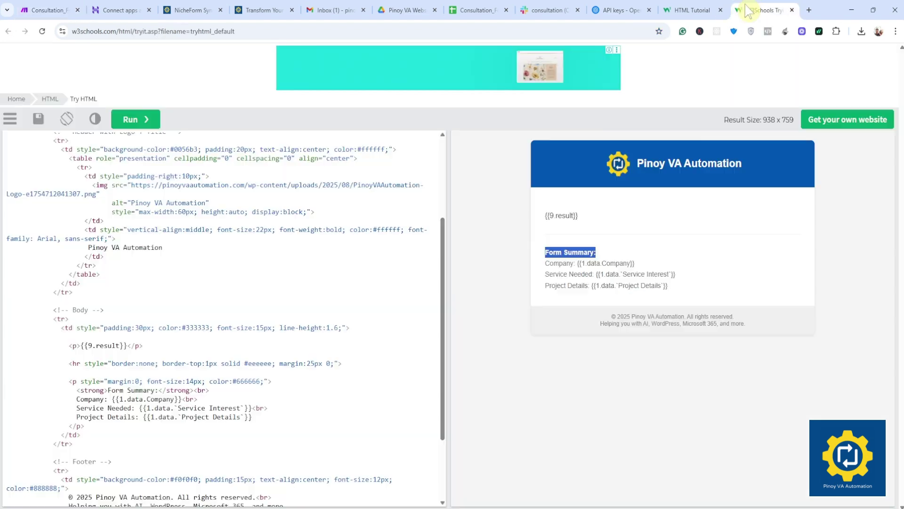
pyautogui.click(606, 257)
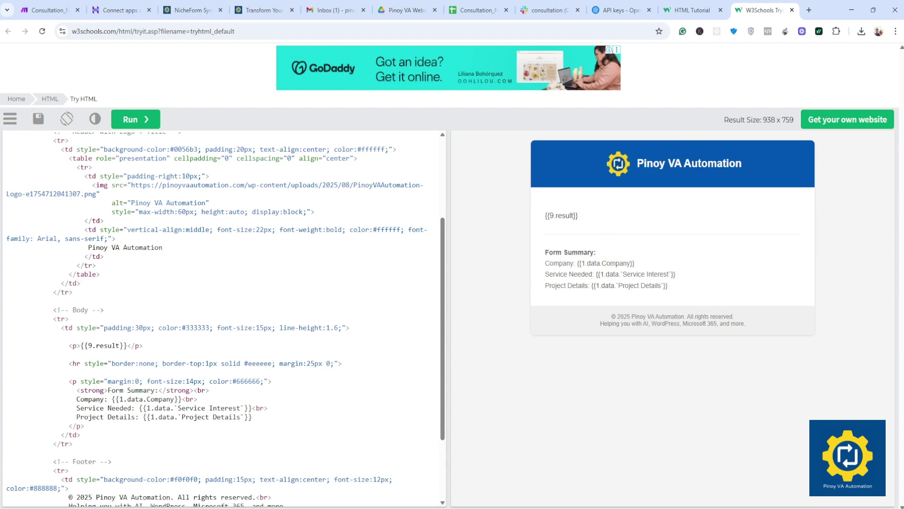
pyautogui.tripleClick(605, 253)
pyautogui.hotkey('ctrl', 'c')
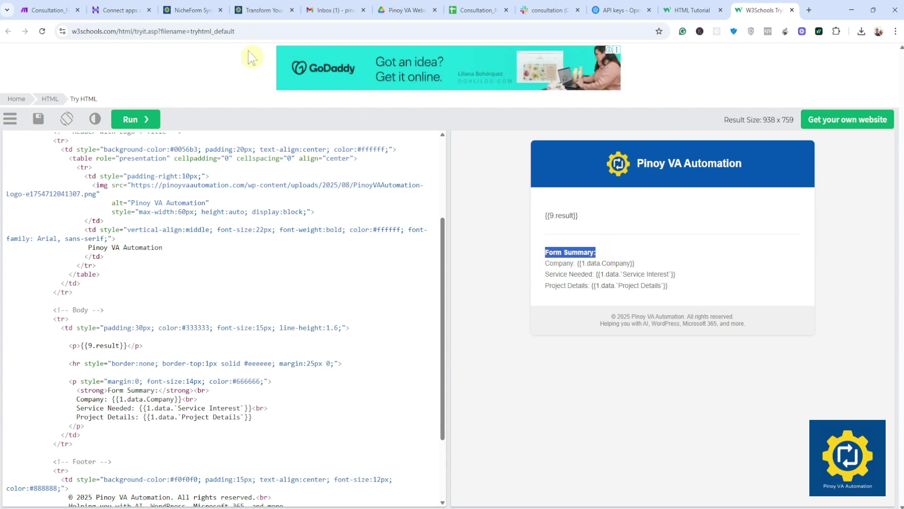
pyautogui.click(53, 7)
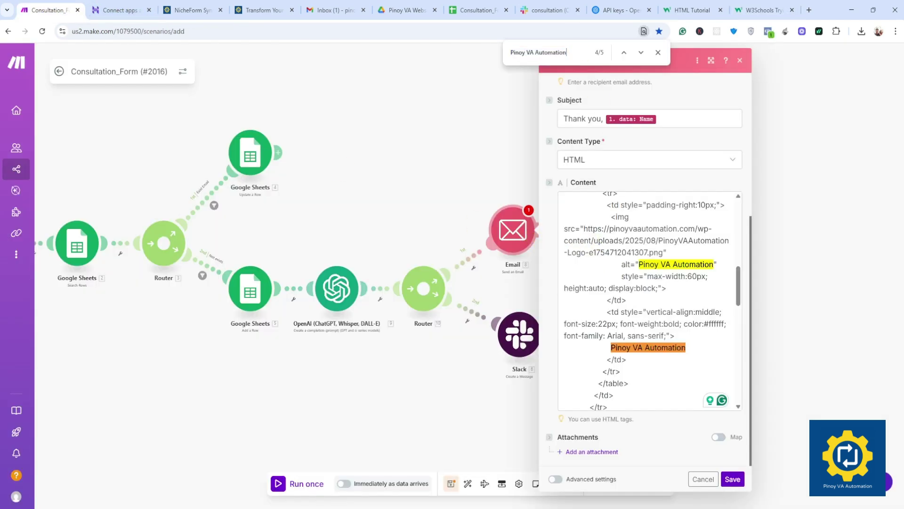
pyautogui.hotkey('ctrl', 'v')
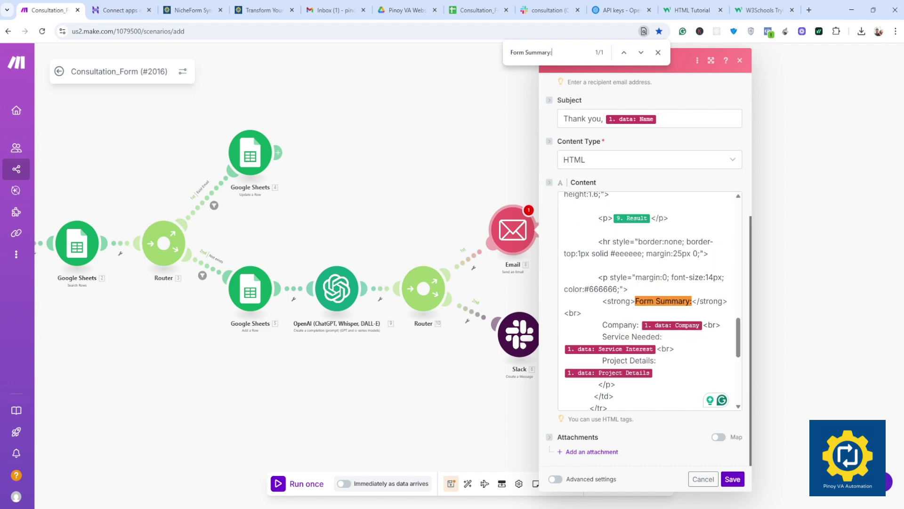
pyautogui.click(763, 10)
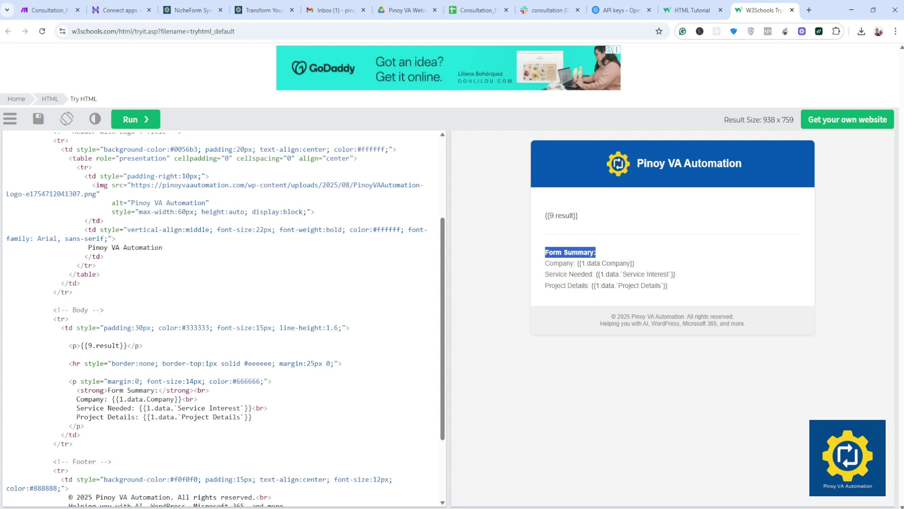
pyautogui.moveTo(560, 285)
pyautogui.mouseDown()
pyautogui.moveTo(587, 286)
pyautogui.moveTo(572, 285)
pyautogui.mouseUp()
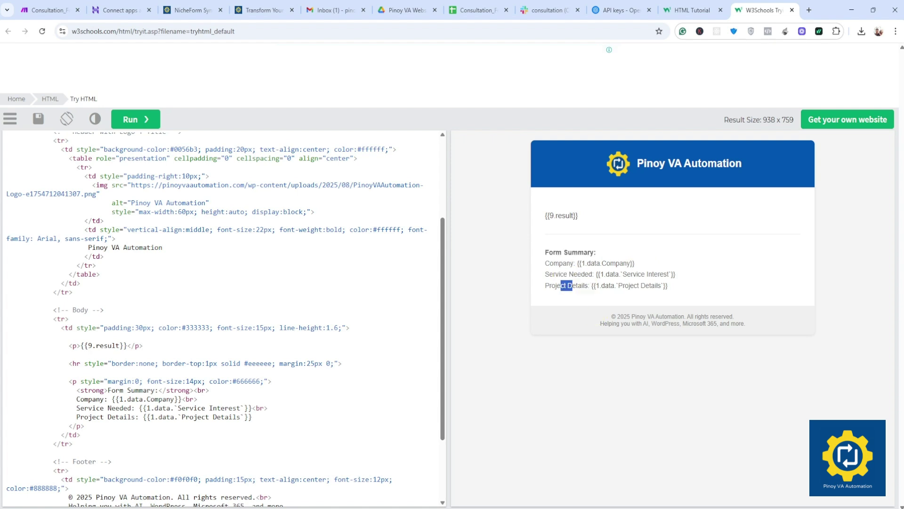
pyautogui.click(573, 286)
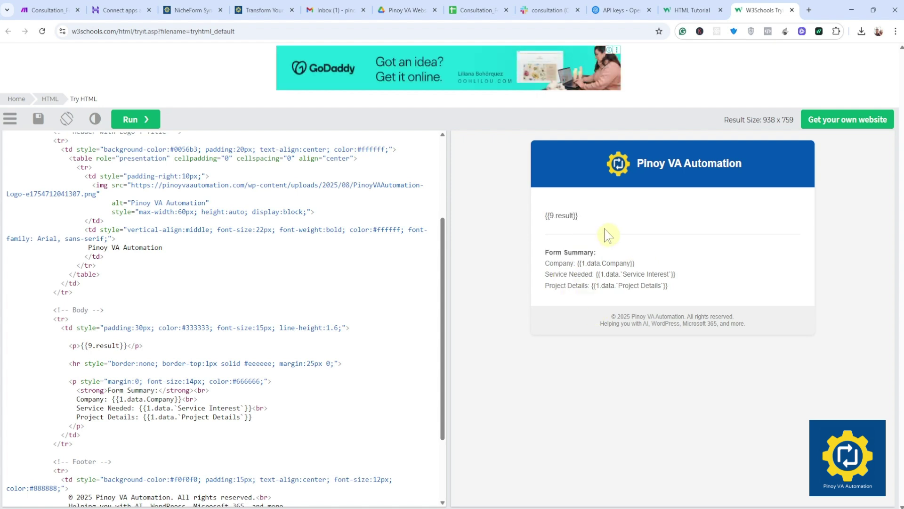
pyautogui.moveTo(547, 216); pyautogui.dragTo(579, 216)
# Step: Close the mappable outputs panel and find bar, then save the Email module
pyautogui.click(47, 10)
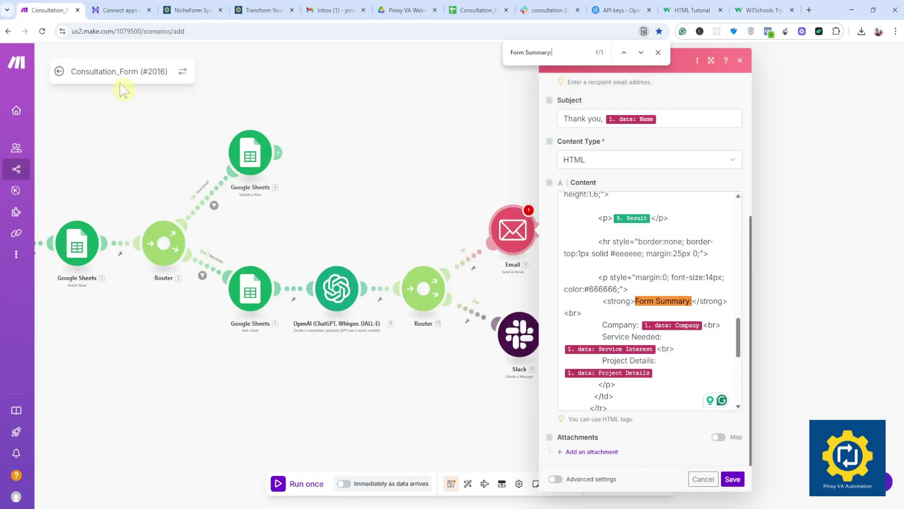
pyautogui.click(559, 300)
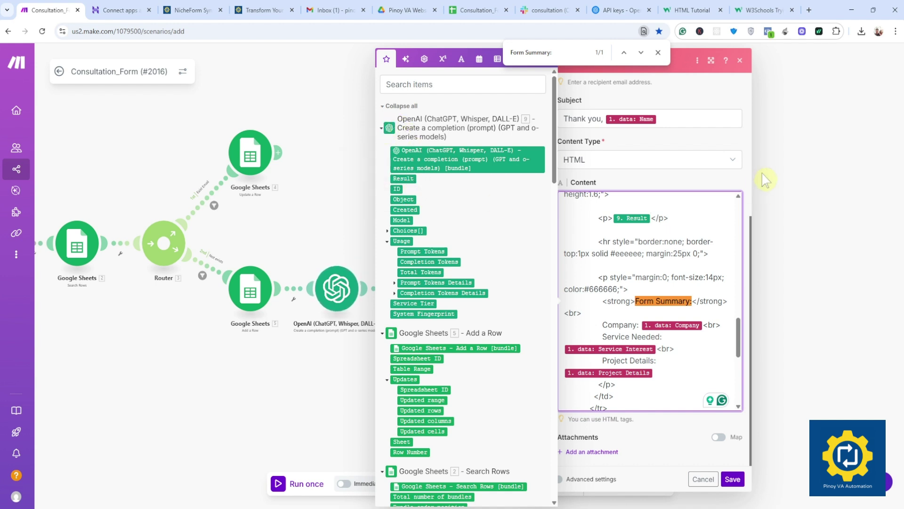
pyautogui.click(658, 52)
pyautogui.click(658, 52)
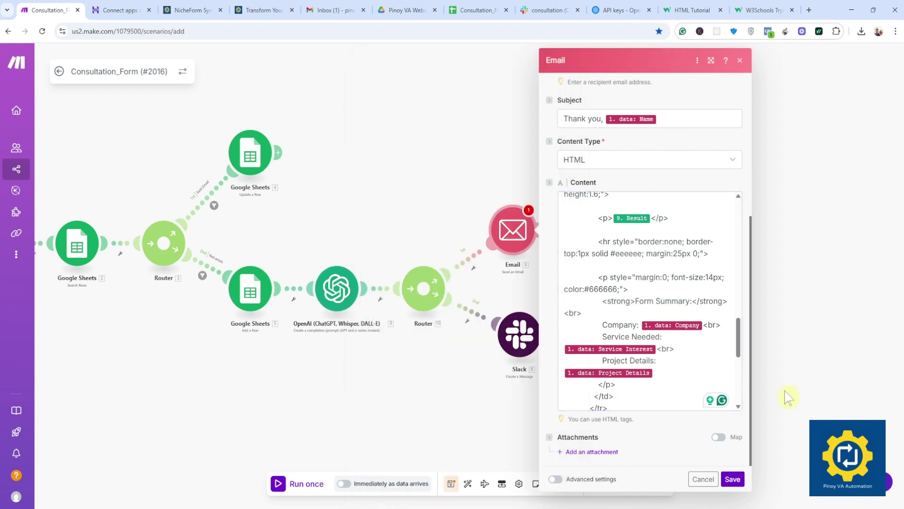
pyautogui.click(732, 479)
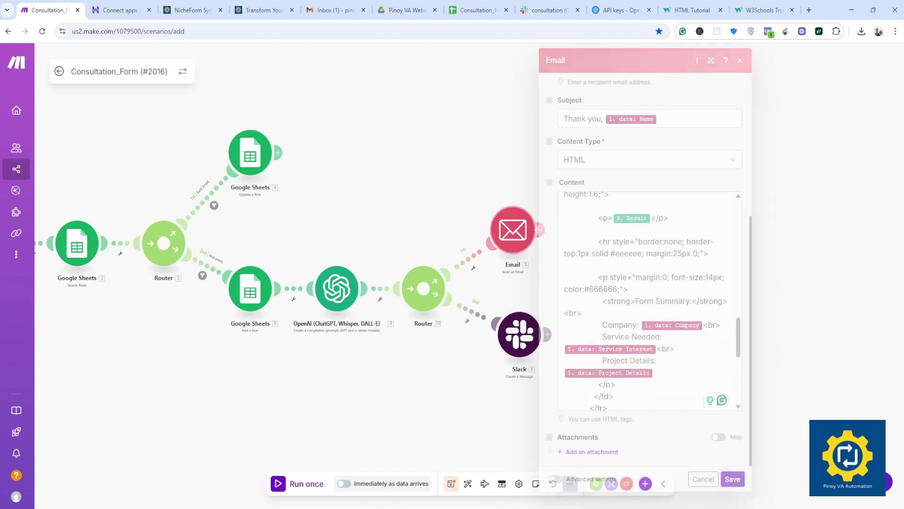
# Step: Set the Slack module to the existing Slack user connection and review its 'New Leads:' message
pyautogui.click(518, 350)
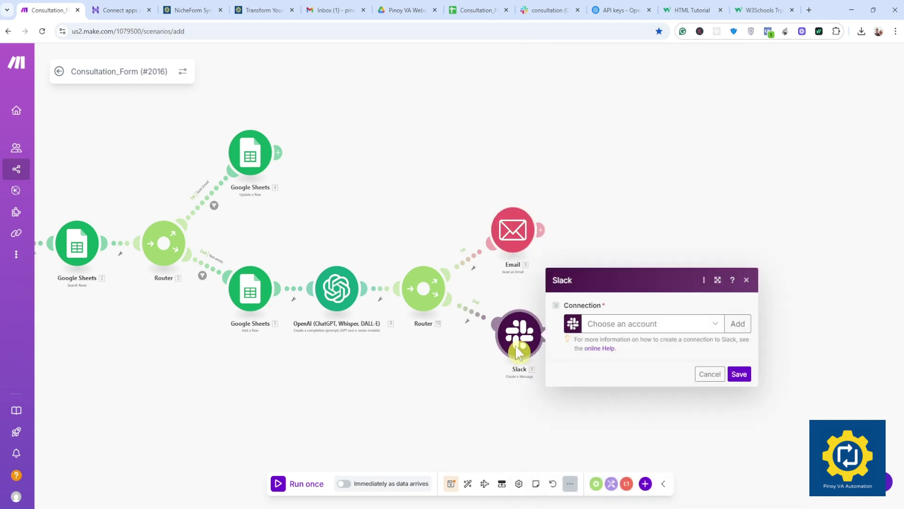
pyautogui.click(630, 329)
pyautogui.click(629, 343)
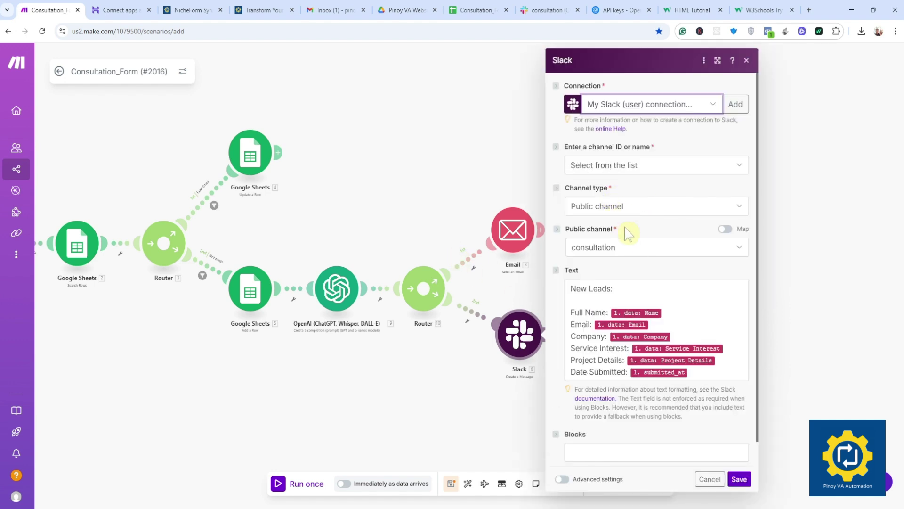
pyautogui.scroll(-1, 626, 278)
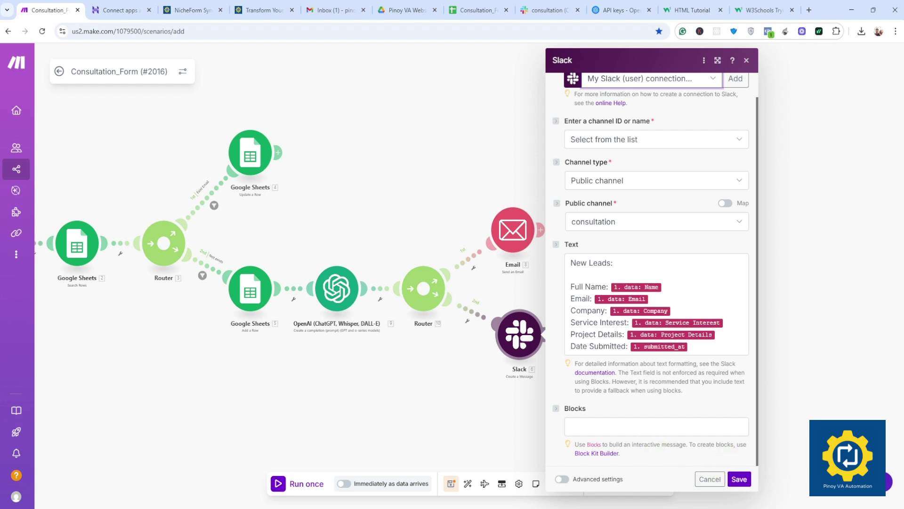
pyautogui.click(612, 263)
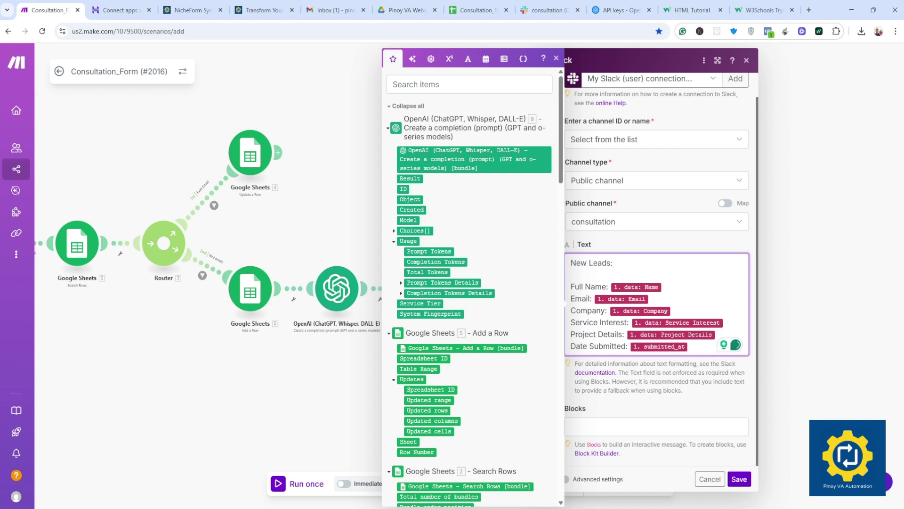
pyautogui.moveTo(570, 262); pyautogui.dragTo(604, 346)
pyautogui.click(571, 299)
pyautogui.moveTo(121, 414); pyautogui.dragTo(257, 404)
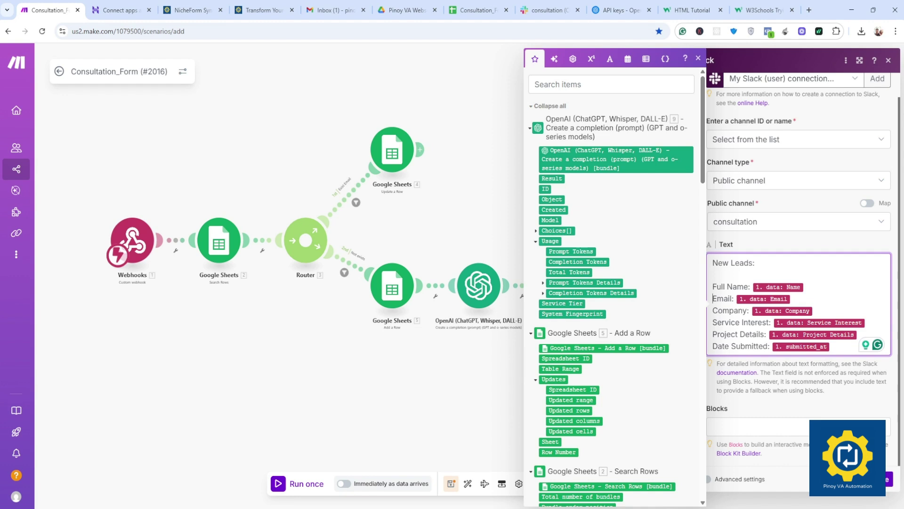
pyautogui.click(507, 348)
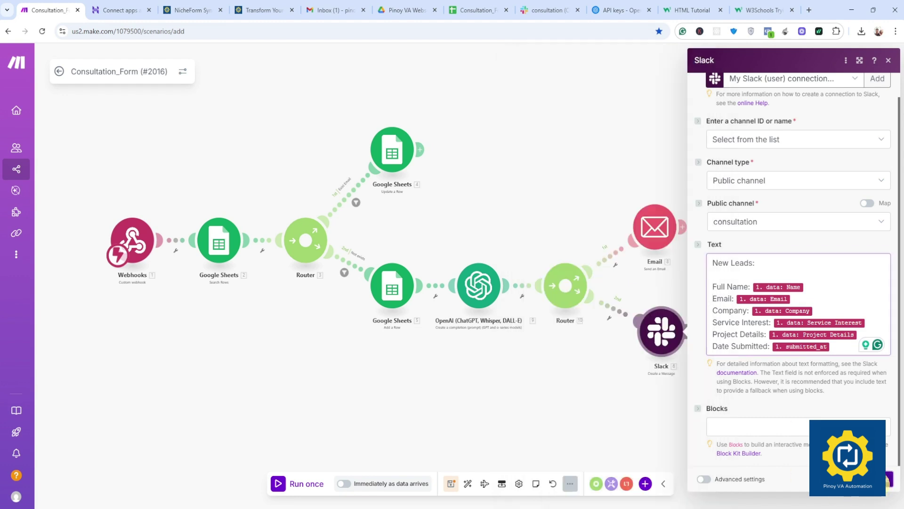
pyautogui.scroll(2, 472, 386)
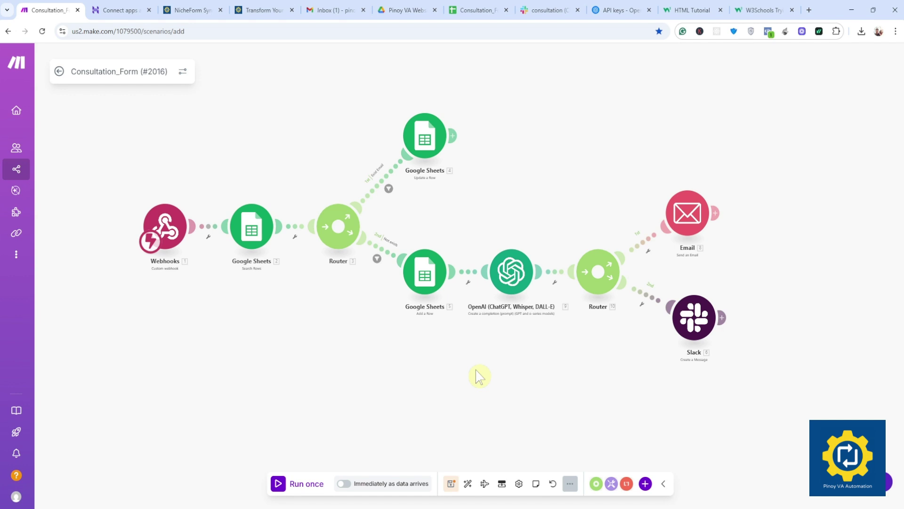
# Step: Save the scenario, start a single run waiting for data, and switch to the website
pyautogui.click(451, 484)
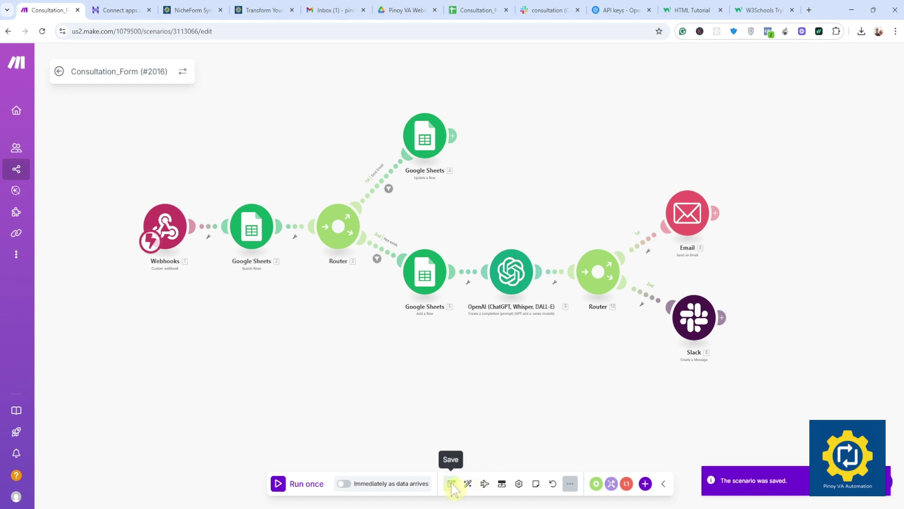
pyautogui.click(301, 492)
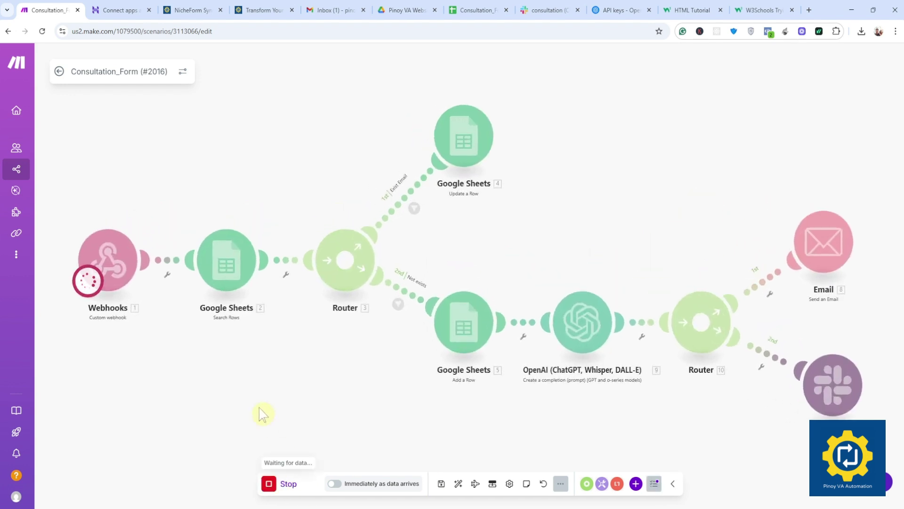
pyautogui.scroll(-2, 270, 379)
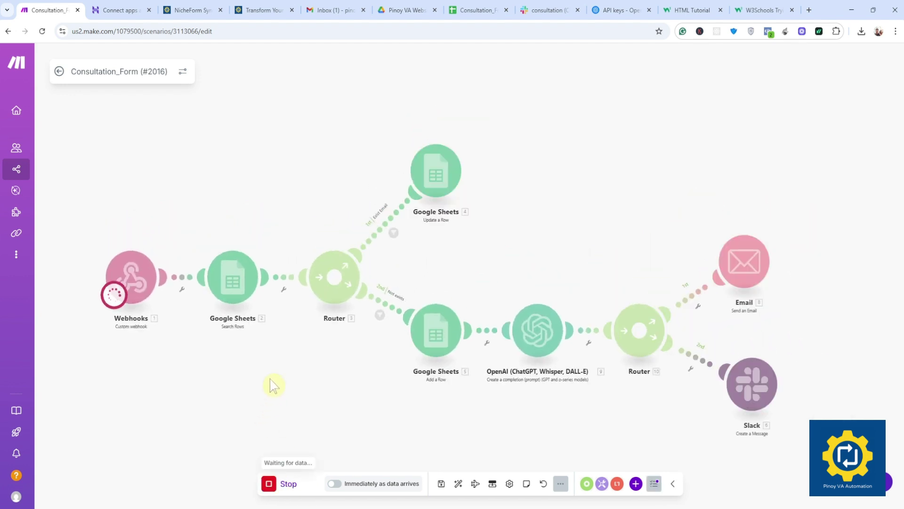
pyautogui.click(258, 13)
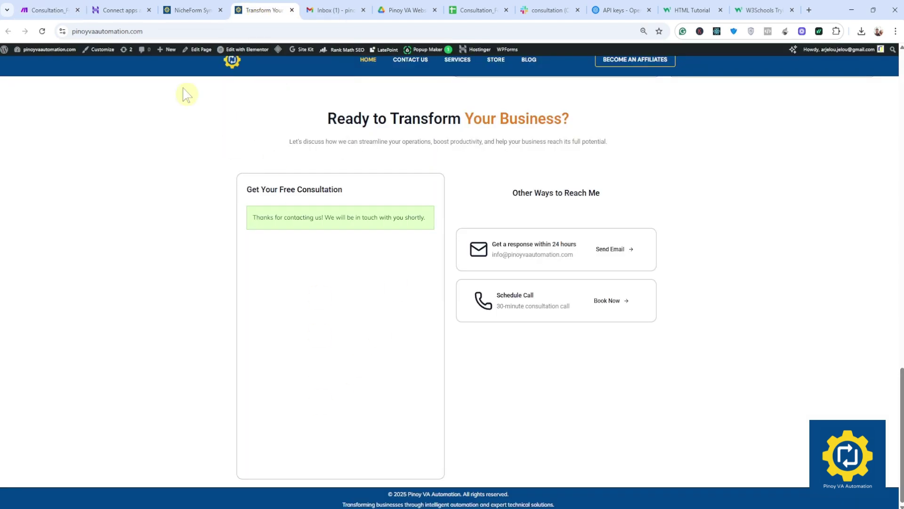
# Step: Reload the consultation page and fill in name, e-mail and company from saved details
pyautogui.click(42, 31)
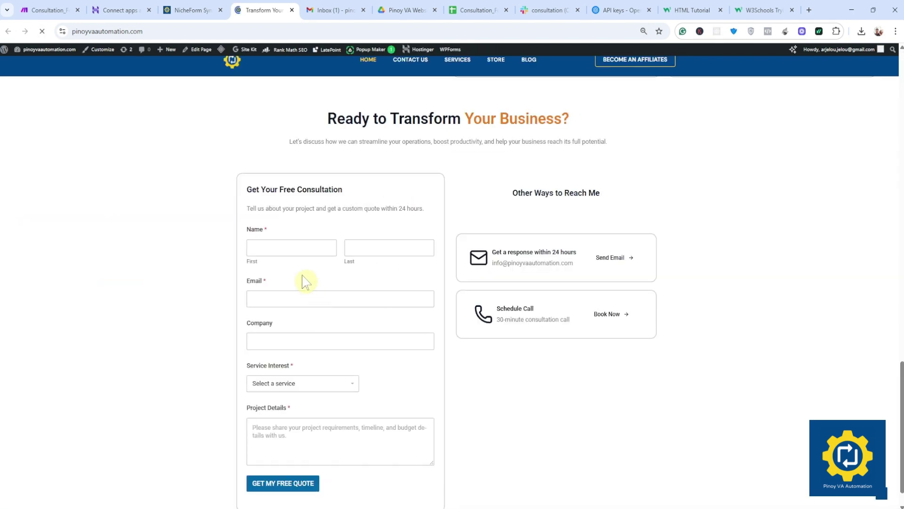
pyautogui.click(292, 249)
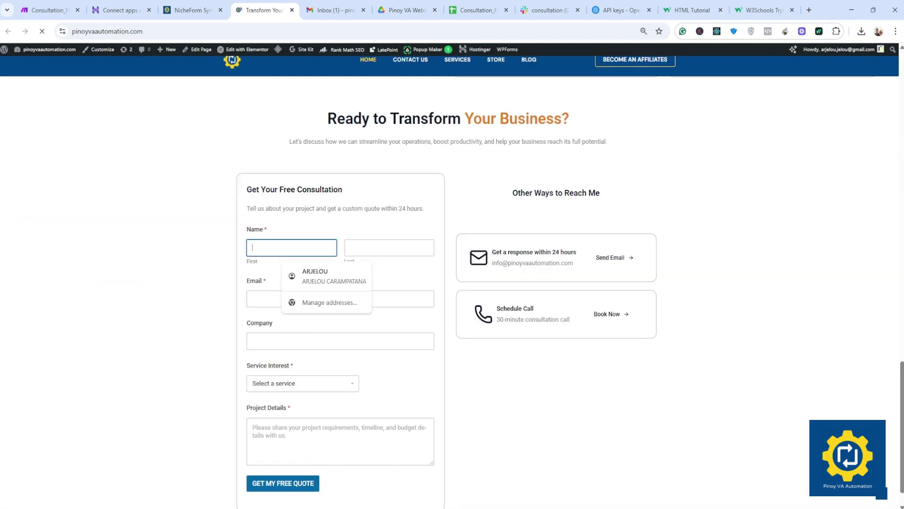
pyautogui.click(319, 278)
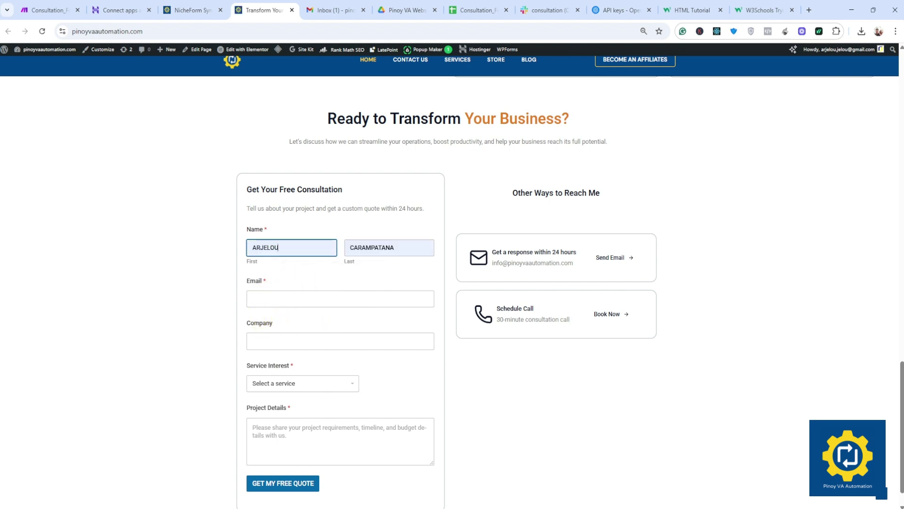
pyautogui.click(252, 299)
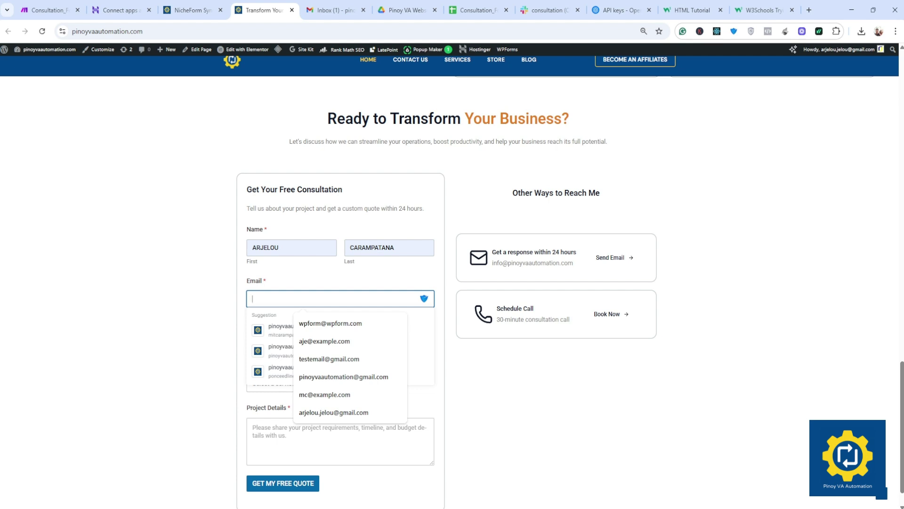
pyautogui.click(334, 413)
pyautogui.click(310, 341)
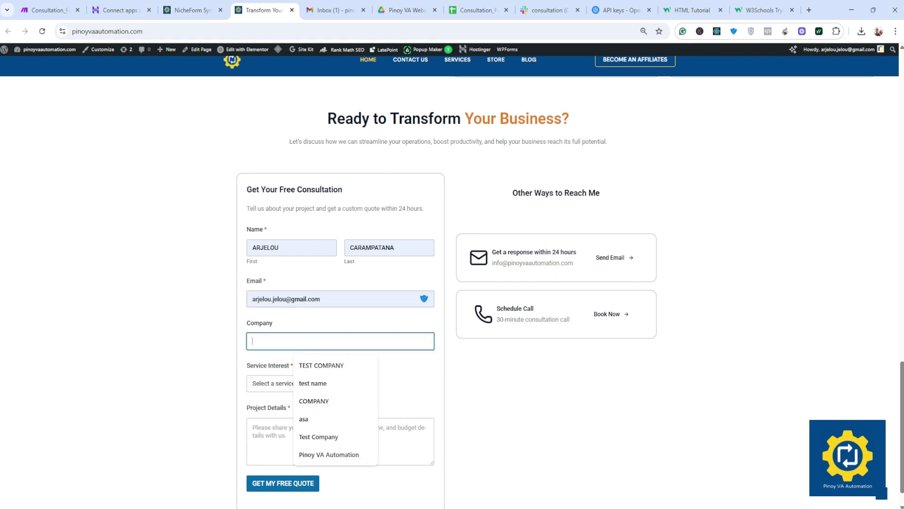
pyautogui.click(314, 401)
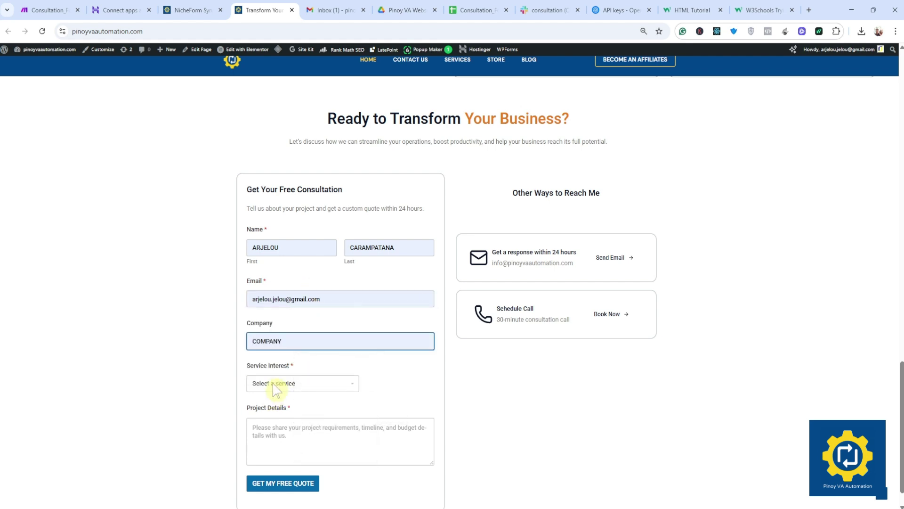
# Step: Choose Microsoft 365 Setup, enter project details 'Setup M365 domain' and submit the quote request
pyautogui.click(276, 384)
pyautogui.click(285, 434)
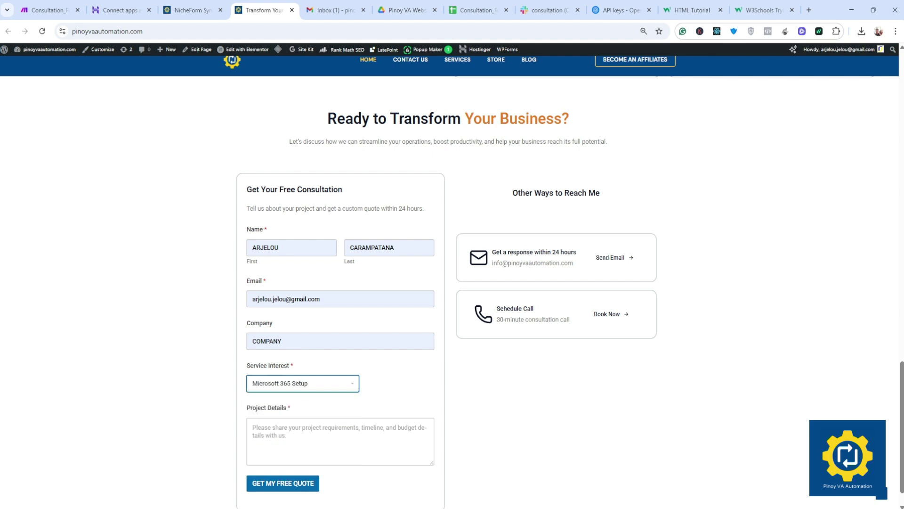
pyautogui.scroll(-1, 307, 405)
pyautogui.click(307, 405)
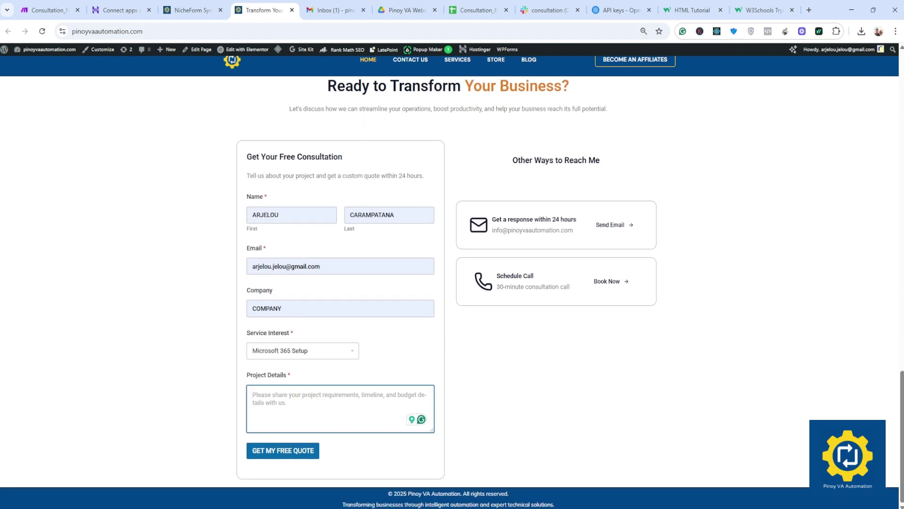
pyautogui.write('Setup')
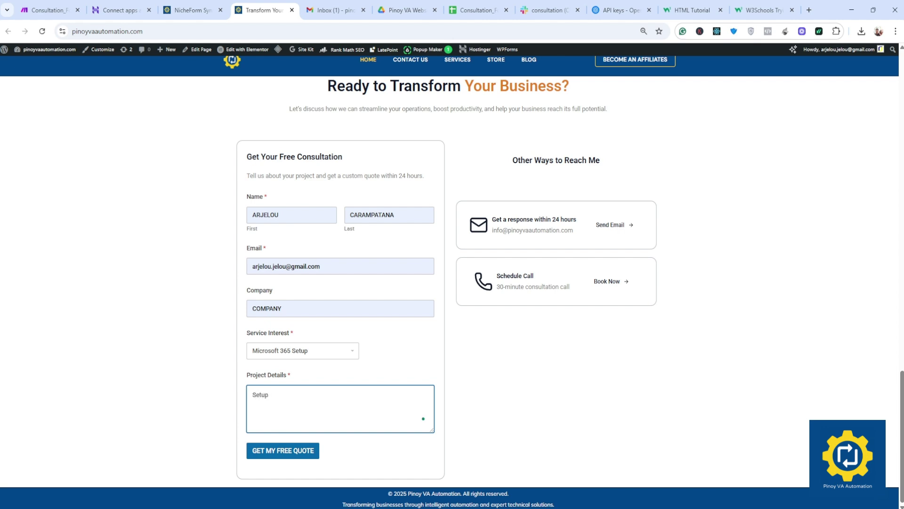
pyautogui.write(' M365 domain')
pyautogui.click(281, 453)
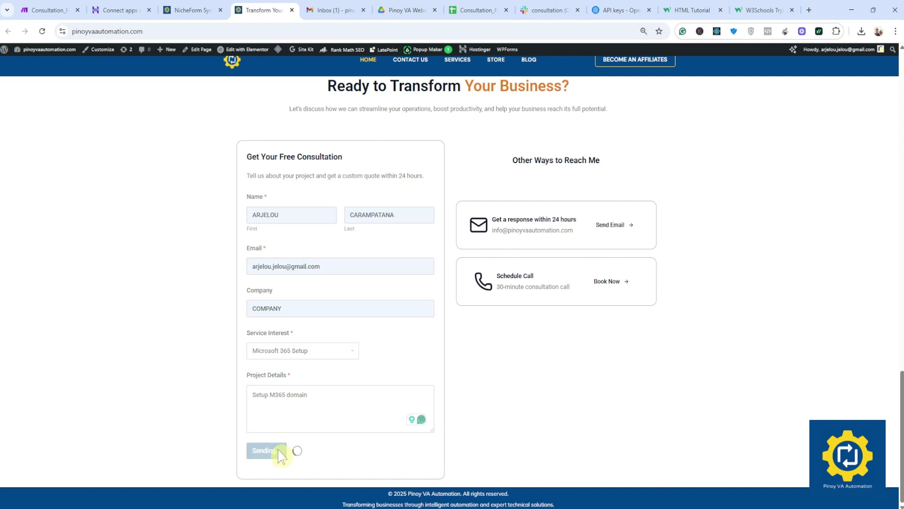
pyautogui.click(56, 10)
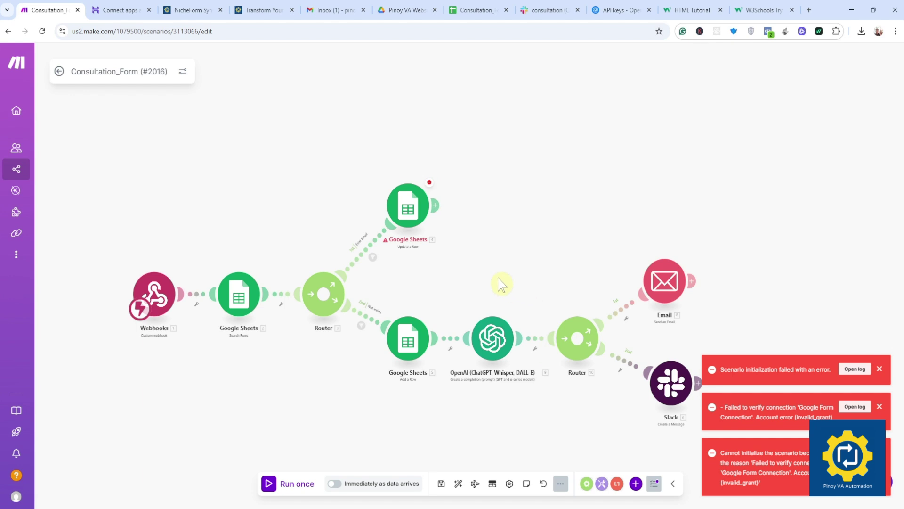
pyautogui.moveTo(488, 266); pyautogui.dragTo(479, 231)
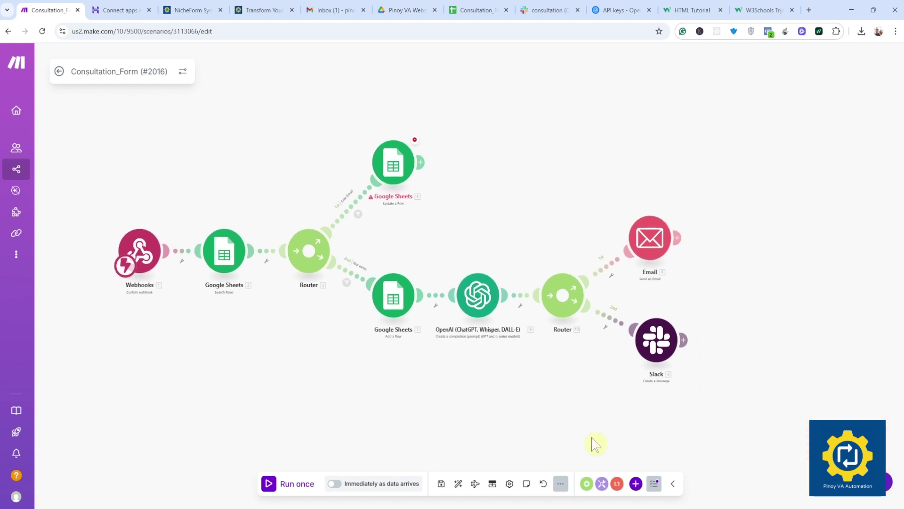
pyautogui.moveTo(436, 402); pyautogui.dragTo(448, 405)
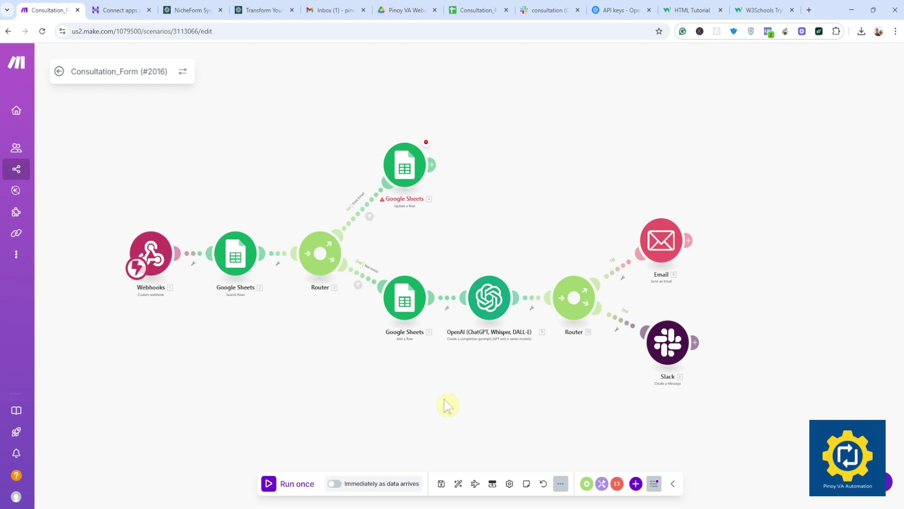
pyautogui.click(428, 143)
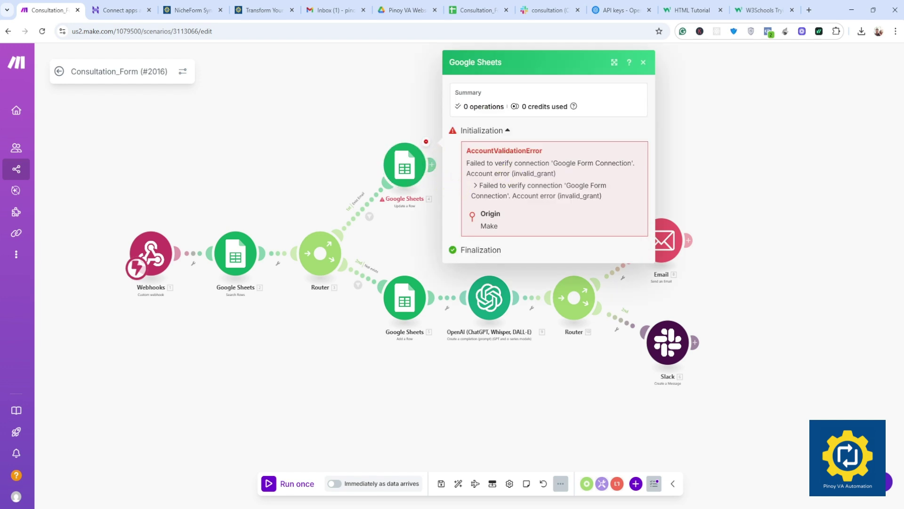
pyautogui.moveTo(558, 163); pyautogui.dragTo(622, 163)
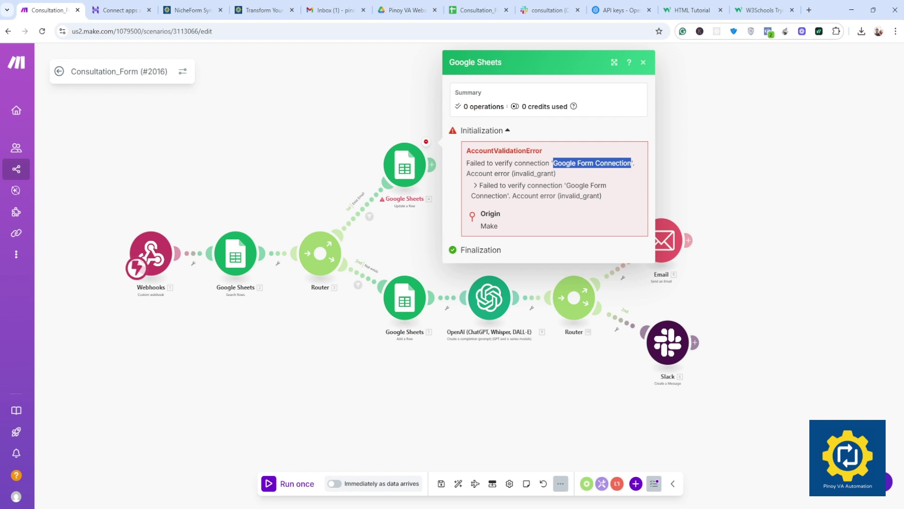
pyautogui.moveTo(565, 185); pyautogui.dragTo(589, 196)
pyautogui.click(213, 194)
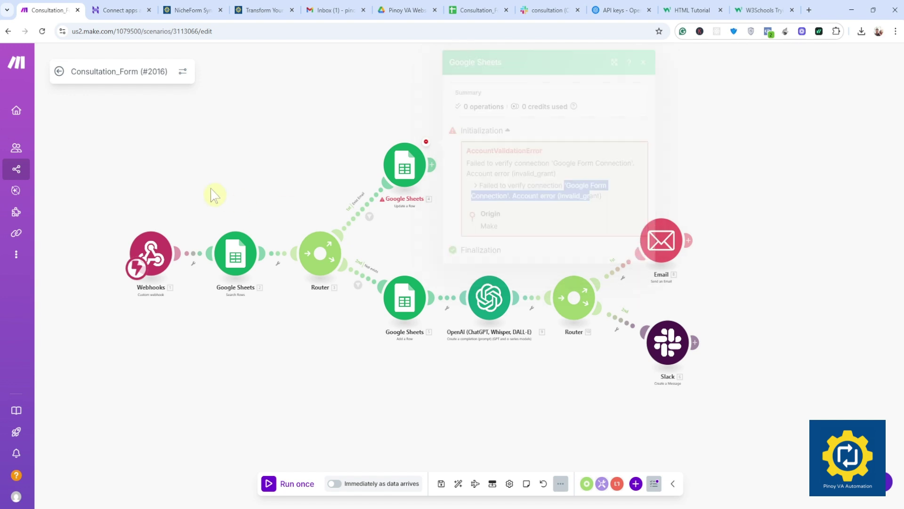
pyautogui.click(413, 169)
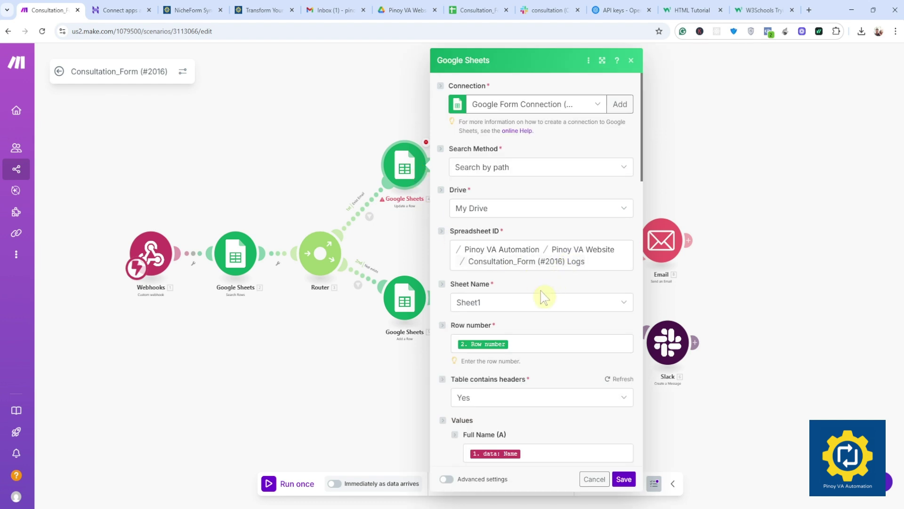
pyautogui.scroll(-3, 543, 297)
pyautogui.scroll(3, 556, 296)
pyautogui.scroll(-10, 515, 403)
pyautogui.scroll(-2, 515, 404)
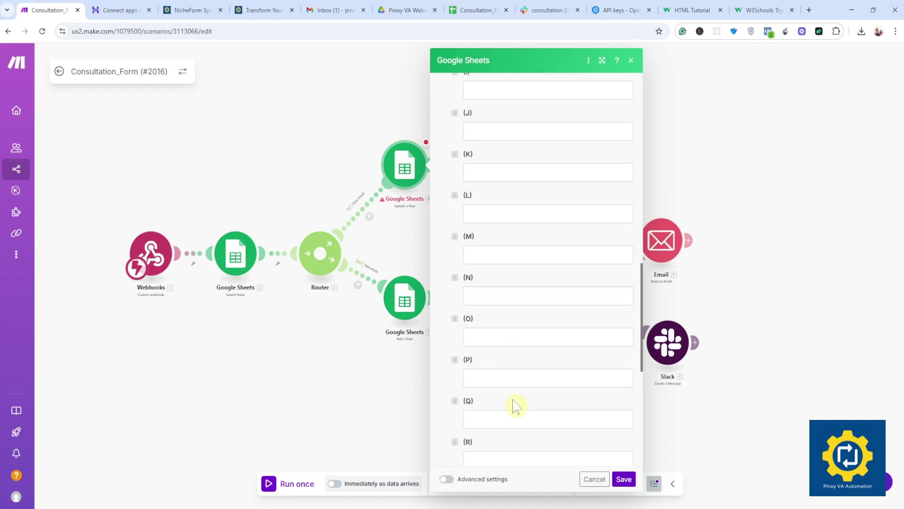
pyautogui.click(626, 480)
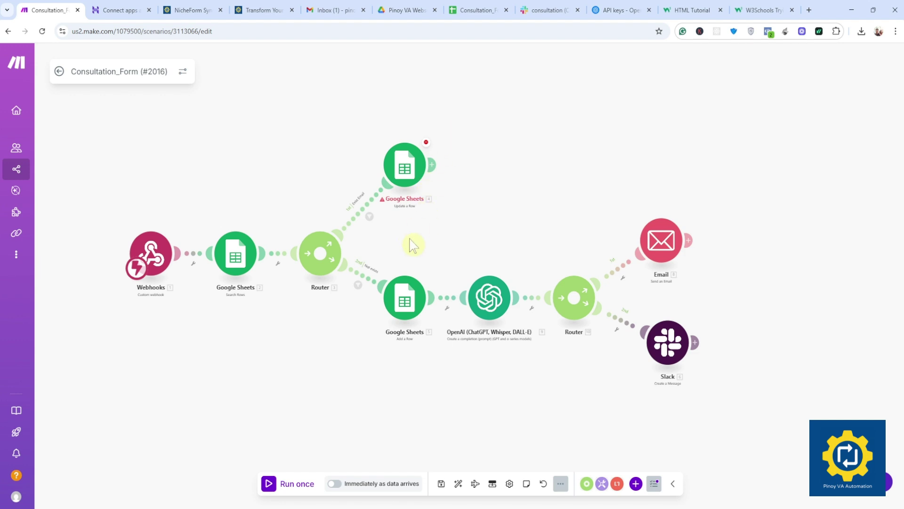
# Step: Try running only the Google Sheets update step, then review and dismiss its error details
pyautogui.rightClick(410, 172)
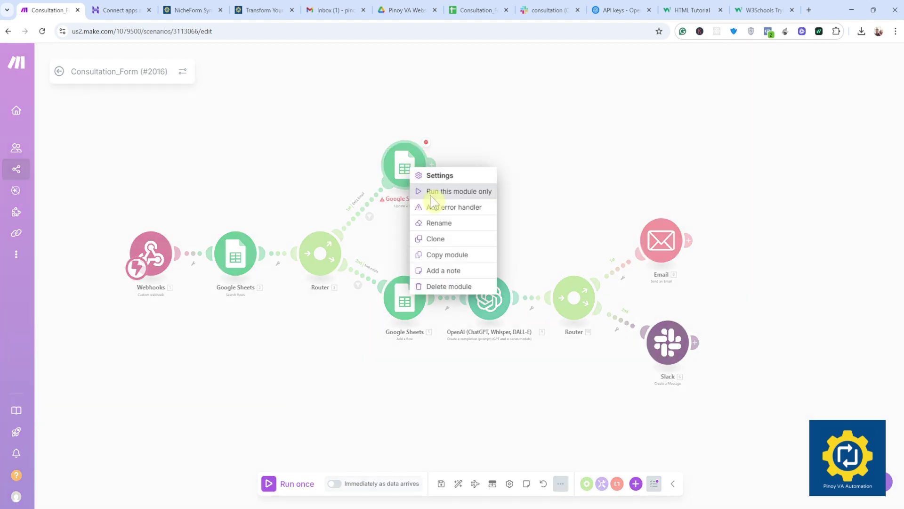
pyautogui.click(431, 191)
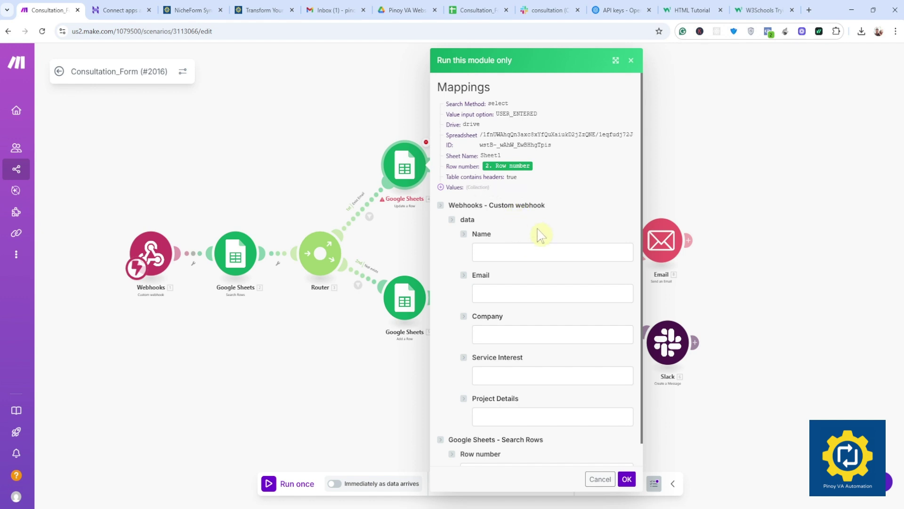
pyautogui.scroll(-1, 540, 235)
pyautogui.scroll(1, 620, 224)
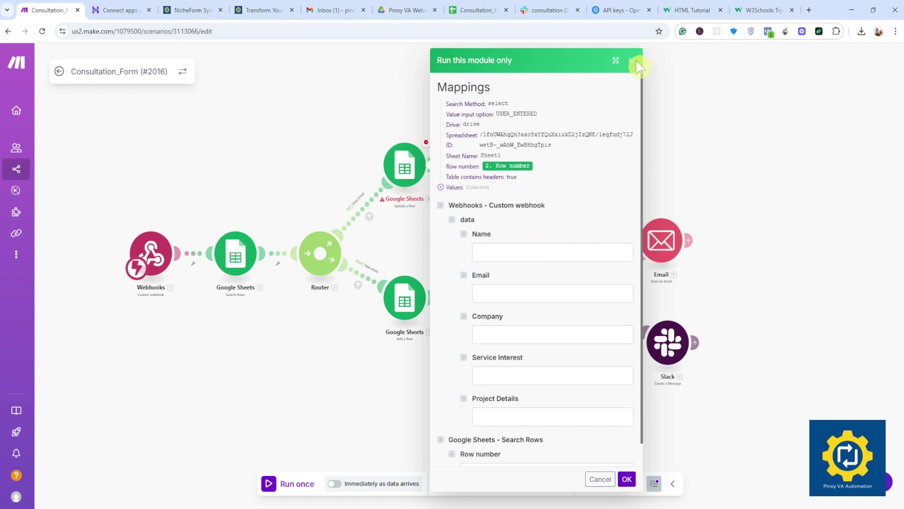
pyautogui.click(631, 60)
pyautogui.click(426, 142)
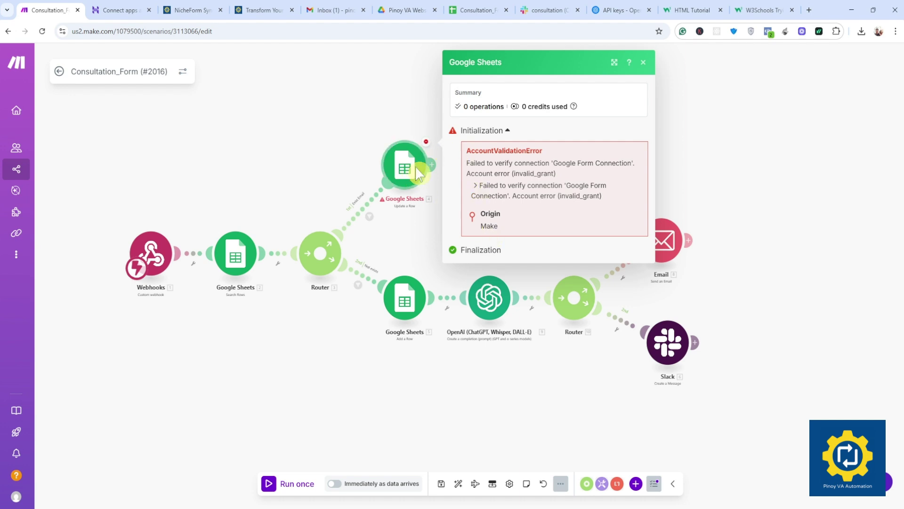
pyautogui.moveTo(692, 82); pyautogui.dragTo(685, 86)
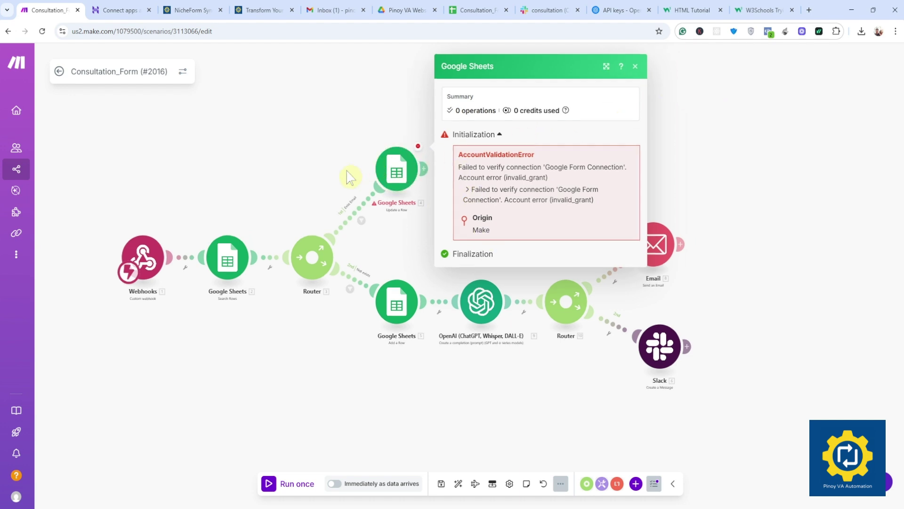
pyautogui.click(635, 67)
# Step: Keep Google Form Connection on the Google Sheets update module and save the scenario
pyautogui.click(407, 170)
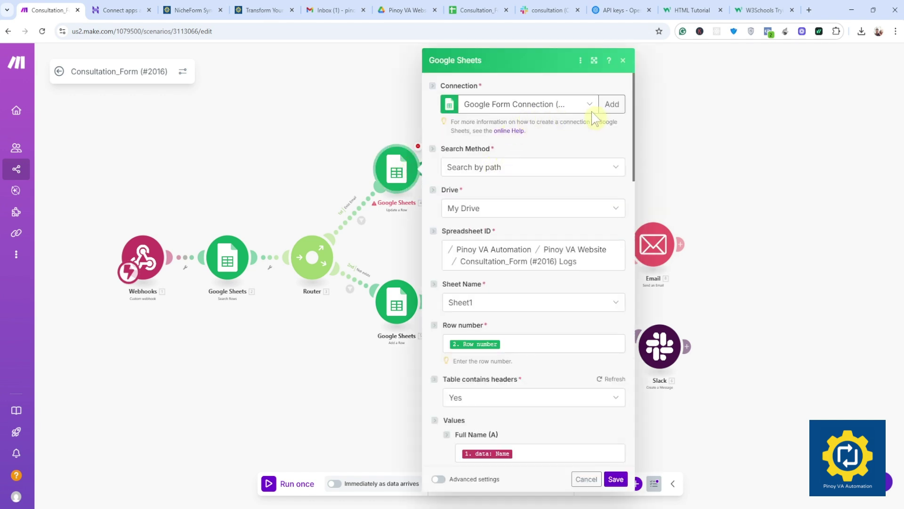
pyautogui.click(591, 107)
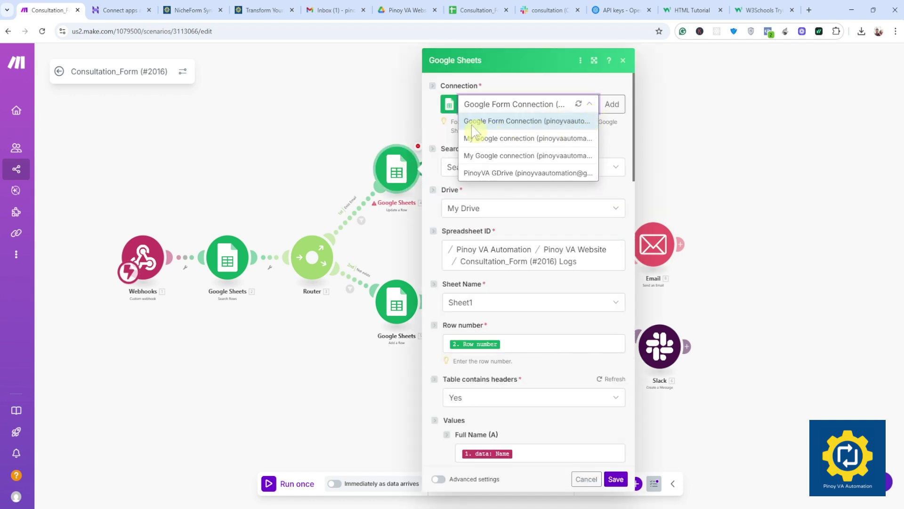
pyautogui.click(655, 112)
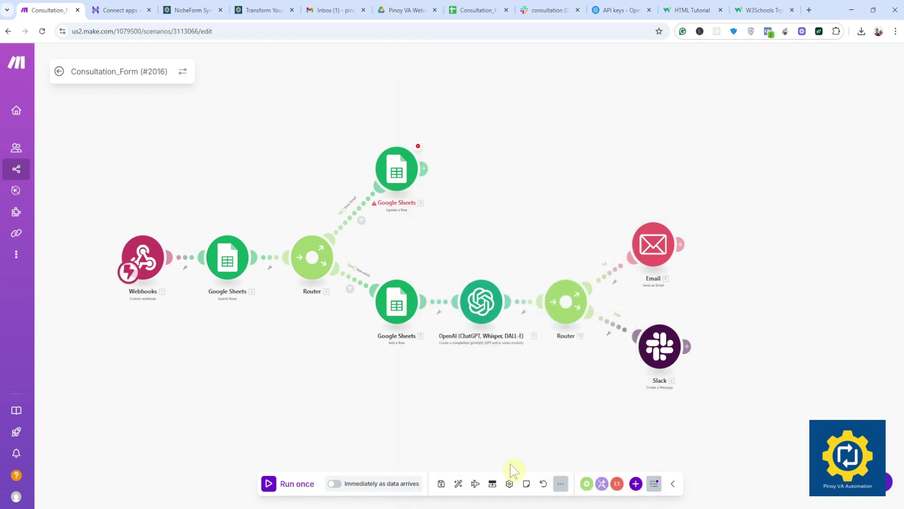
pyautogui.click(441, 485)
pyautogui.moveTo(37, 428)
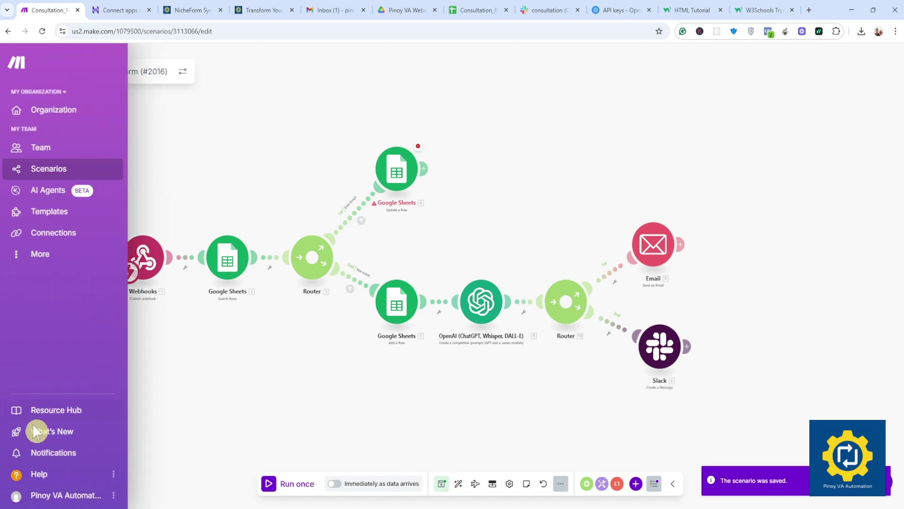
pyautogui.click(61, 171)
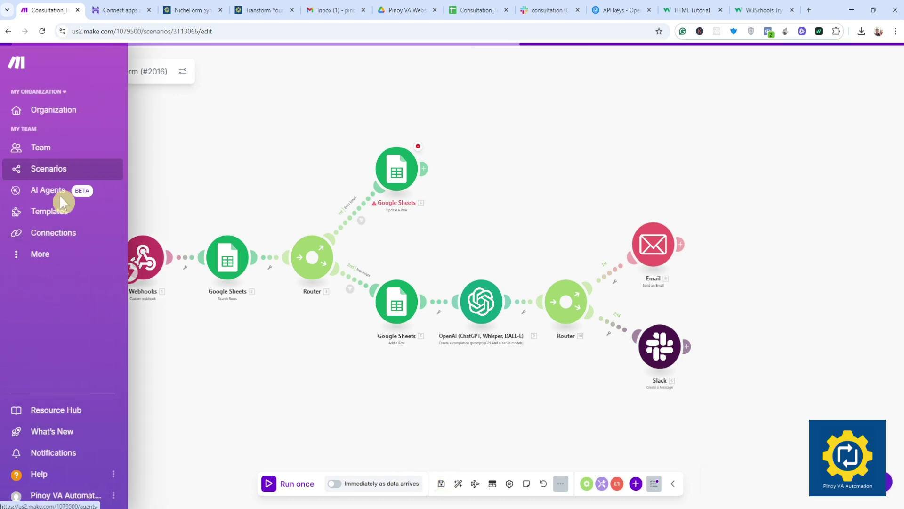
# Step: Reauthorize the Google Form Connection with the business Google account and verify it
pyautogui.click(60, 231)
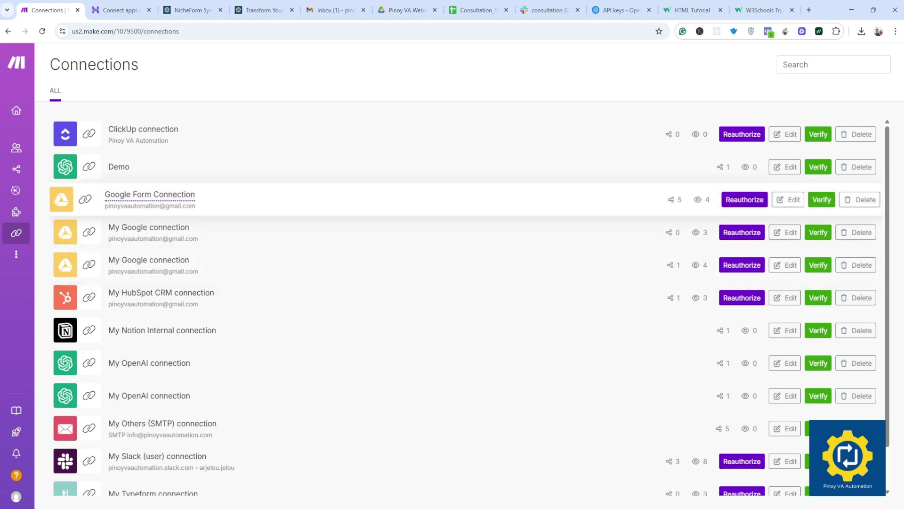
pyautogui.scroll(-1, 165, 252)
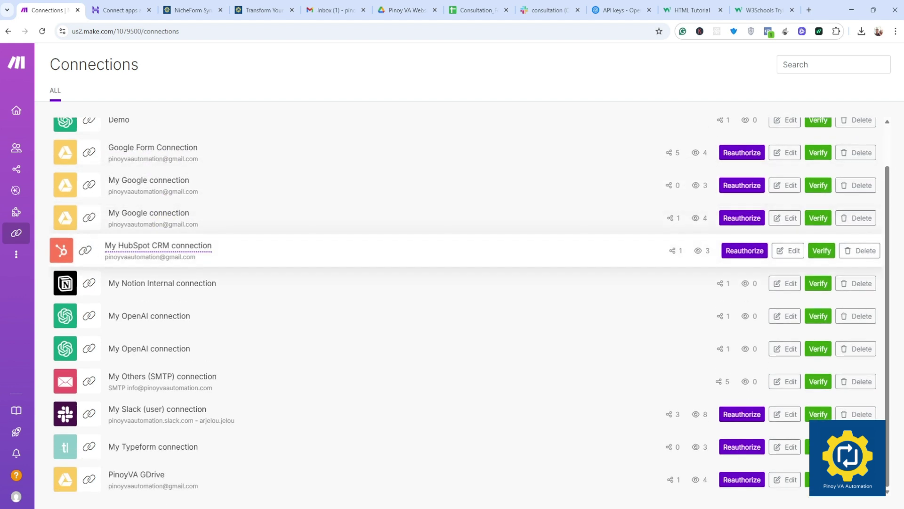
pyautogui.scroll(1, 165, 252)
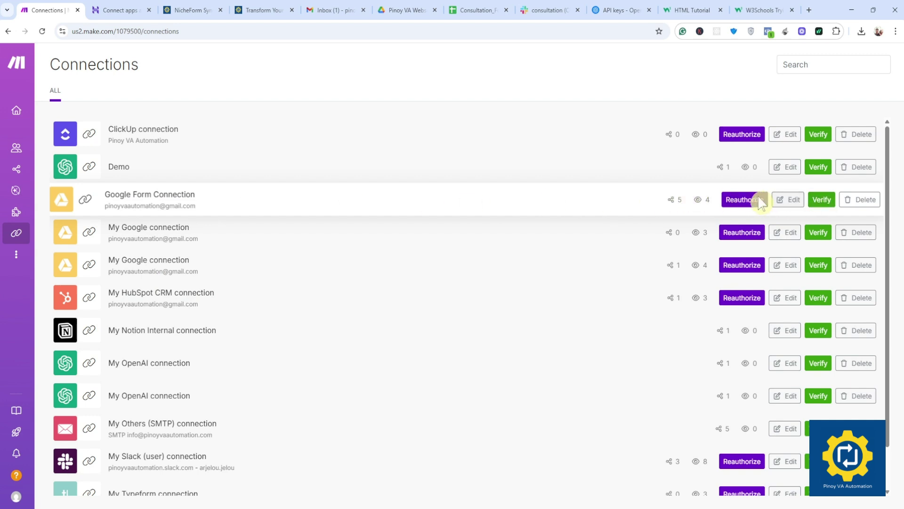
pyautogui.click(742, 199)
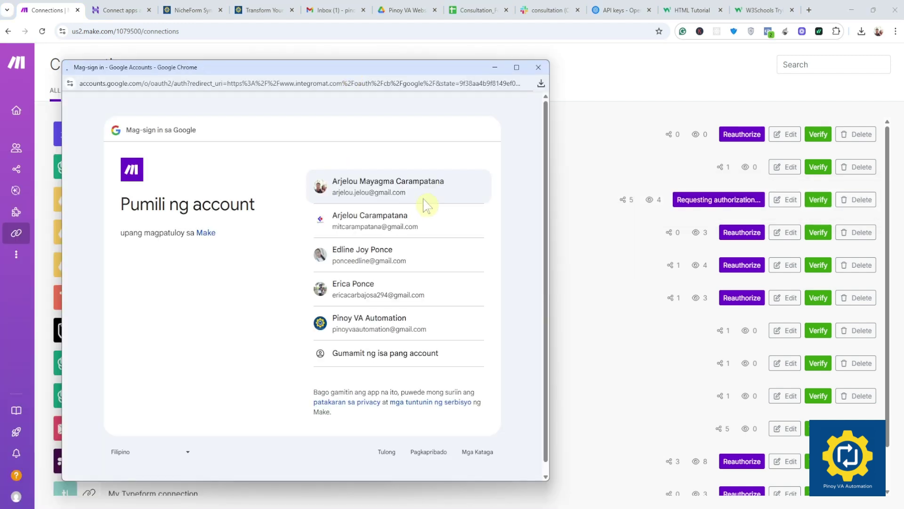
pyautogui.click(375, 324)
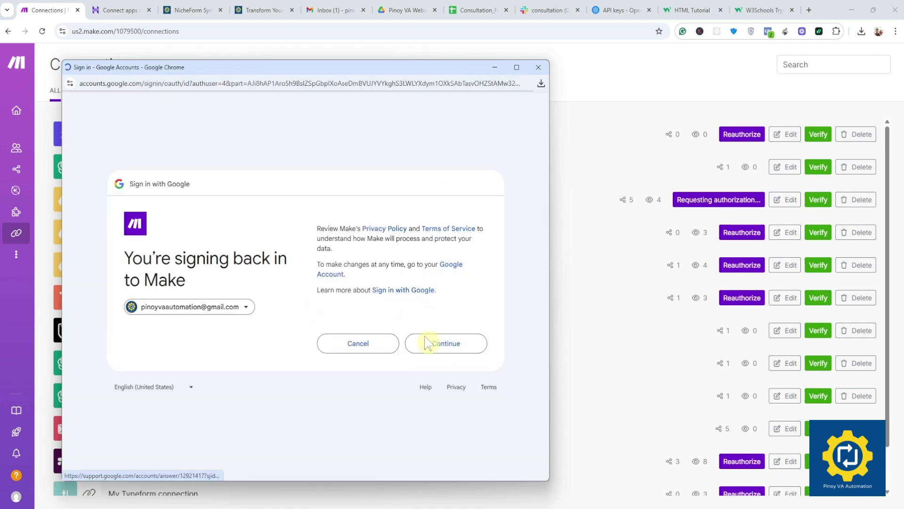
pyautogui.click(440, 345)
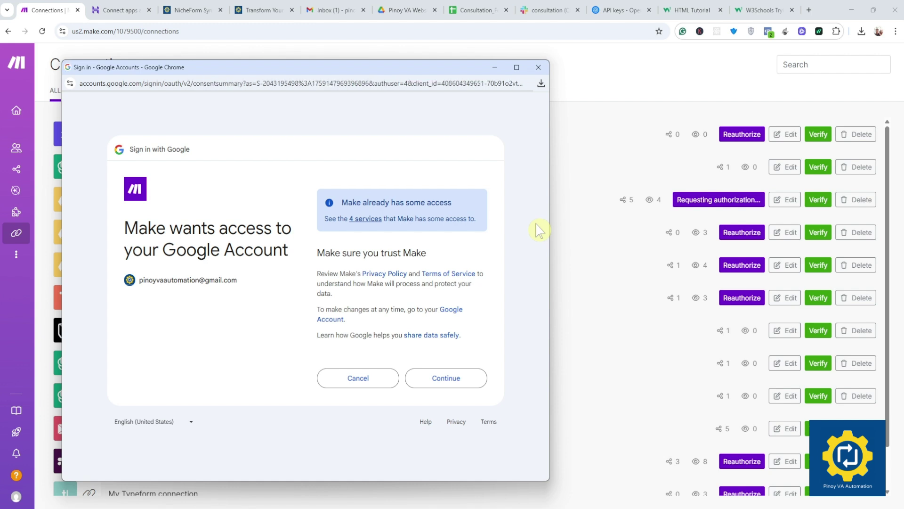
pyautogui.click(467, 379)
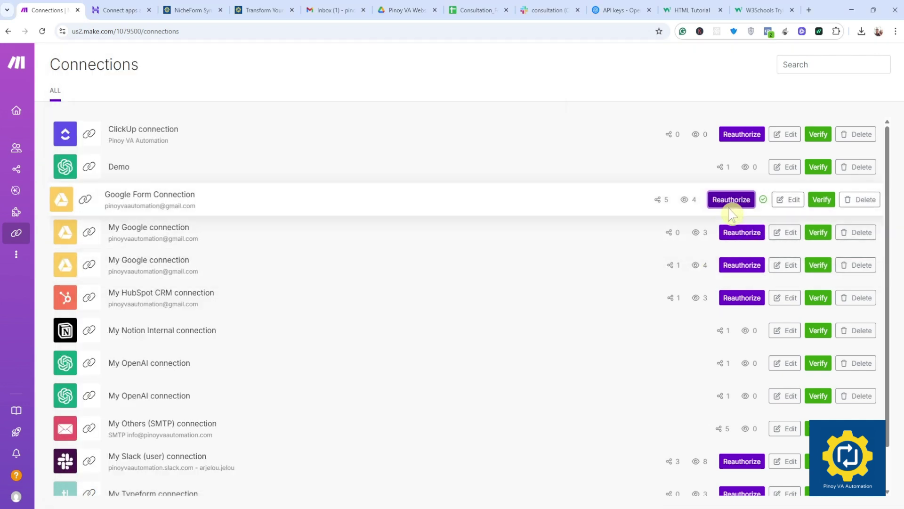
pyautogui.click(822, 201)
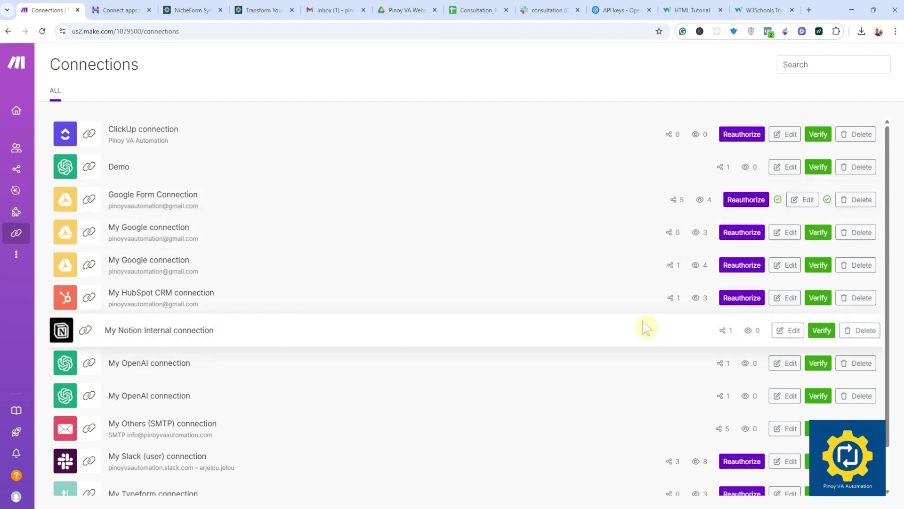
pyautogui.moveTo(10, 170)
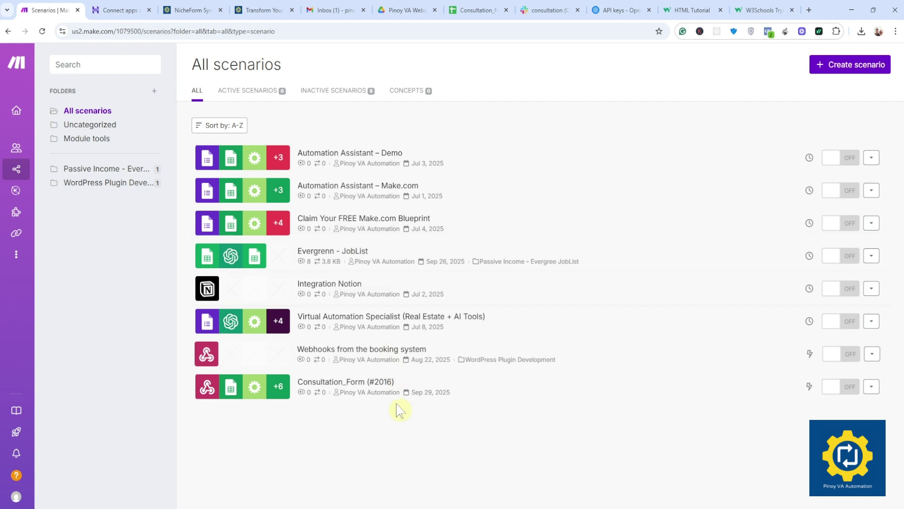
# Step: Open Consultation_Form (#2016) and pan its diagram to centre the modules
pyautogui.click(373, 381)
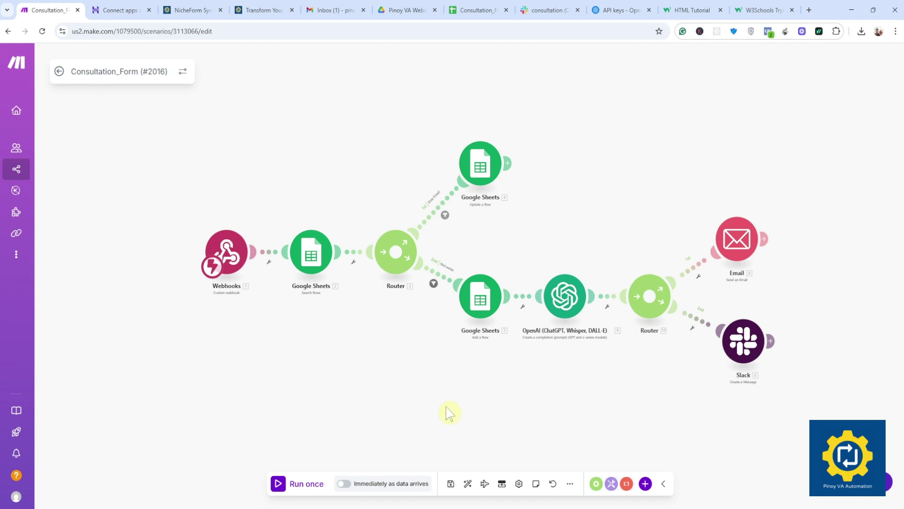
pyautogui.moveTo(397, 364); pyautogui.dragTo(360, 363)
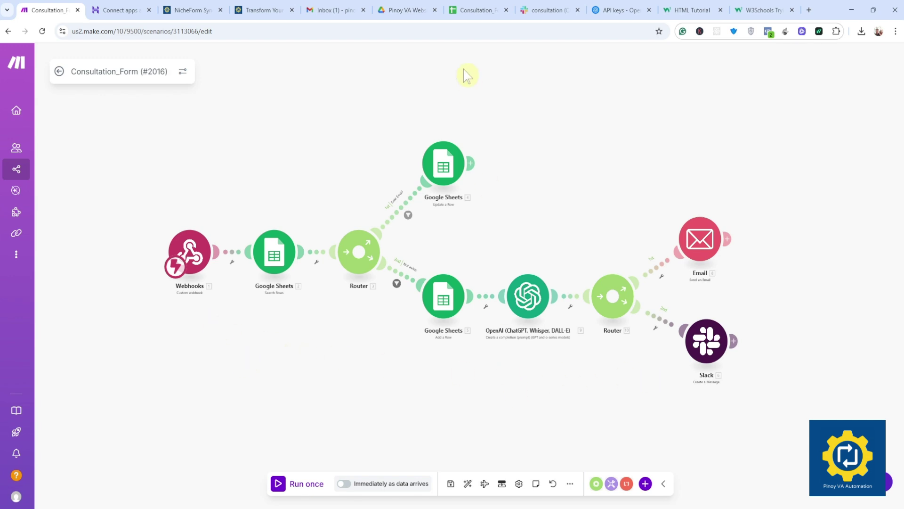
pyautogui.click(335, 10)
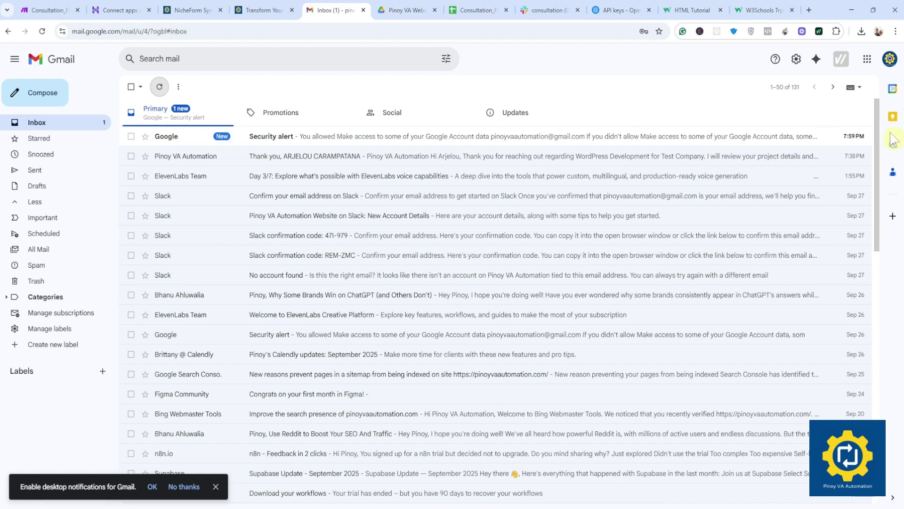
# Step: Switch to the other Google account's mailbox and check its Spam folder for consultation entry emails
pyautogui.click(888, 59)
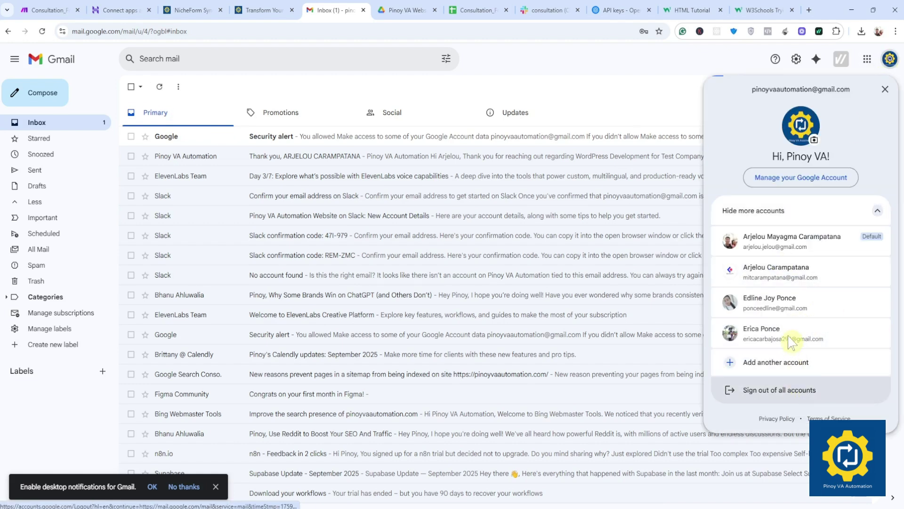
pyautogui.click(784, 241)
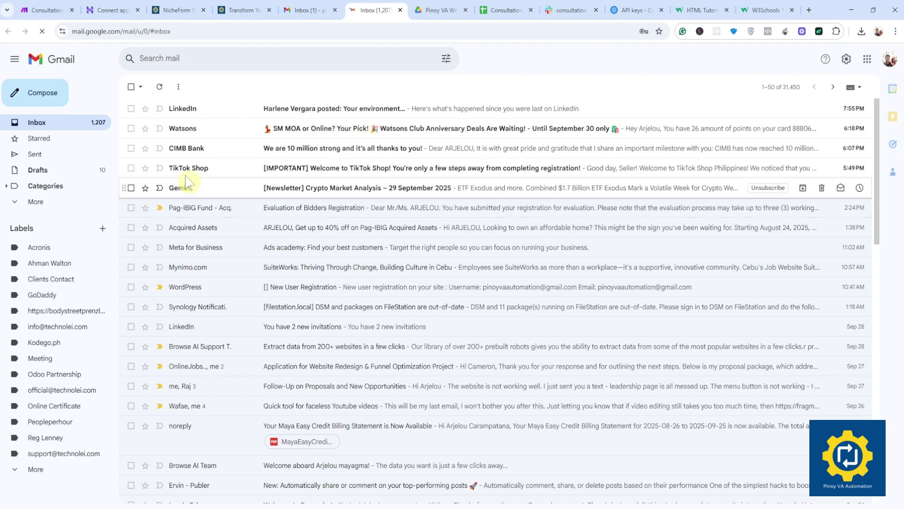
pyautogui.click(29, 202)
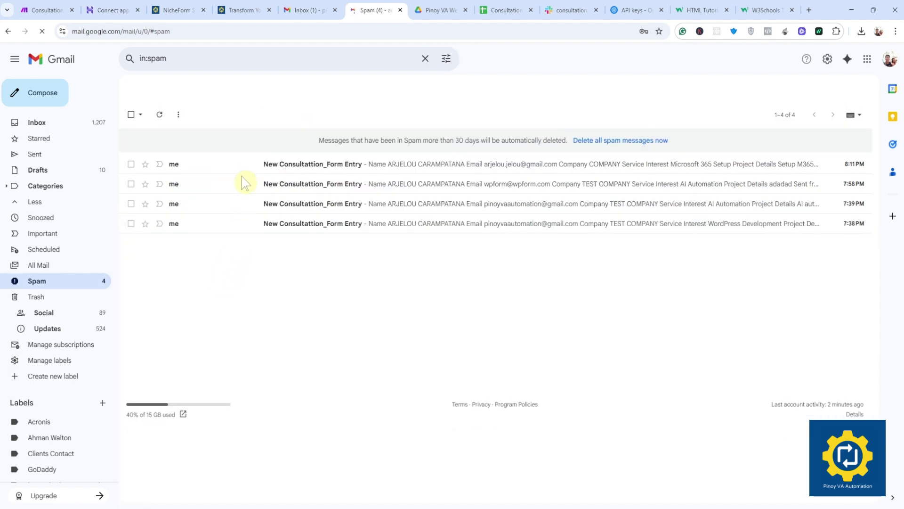
pyautogui.click(38, 123)
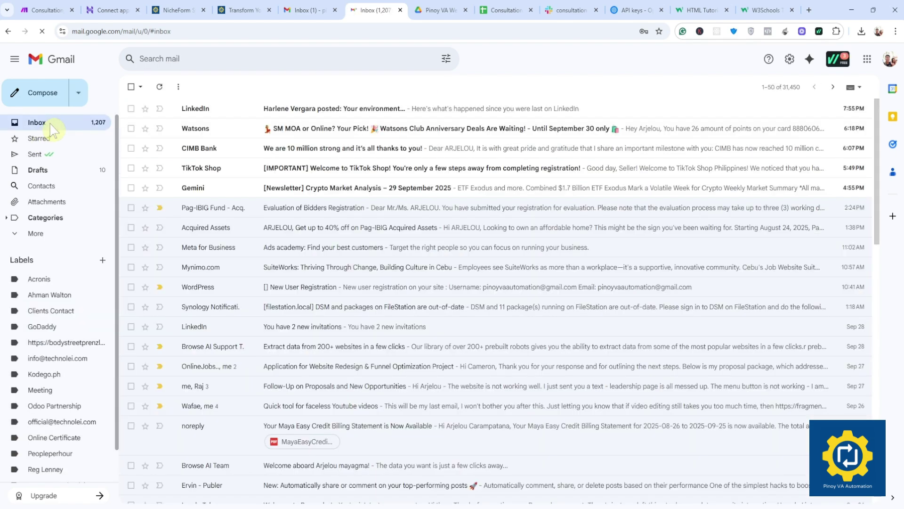
pyautogui.click(49, 10)
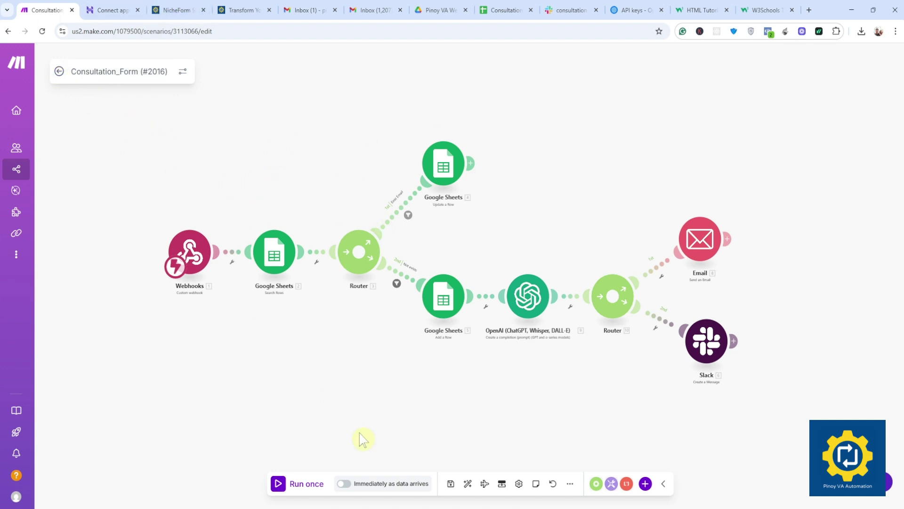
# Step: Save the scenario and review its execution history showing the earlier error
pyautogui.click(451, 483)
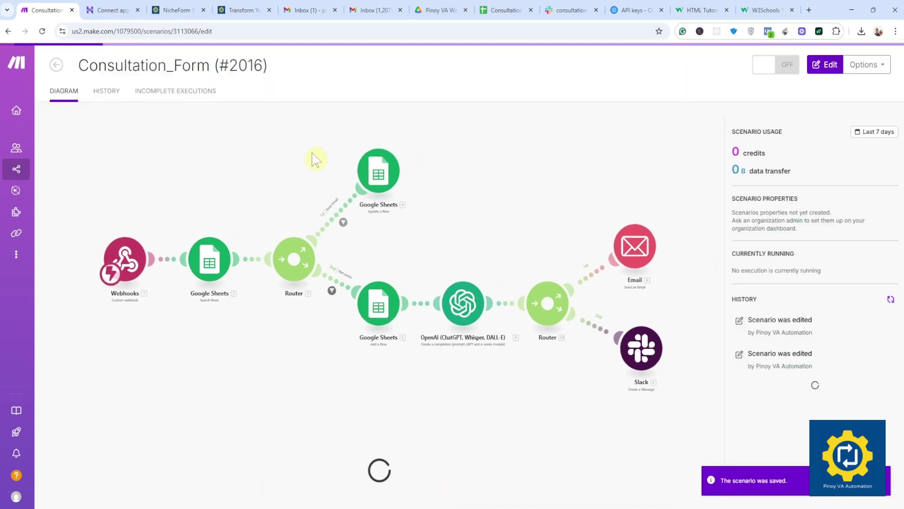
pyautogui.click(112, 96)
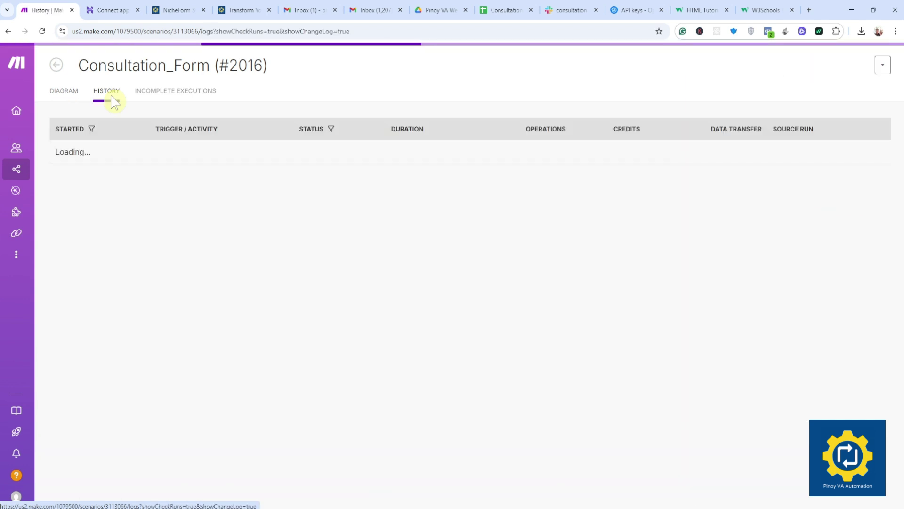
pyautogui.moveTo(278, 151); pyautogui.dragTo(391, 153)
pyautogui.click(357, 337)
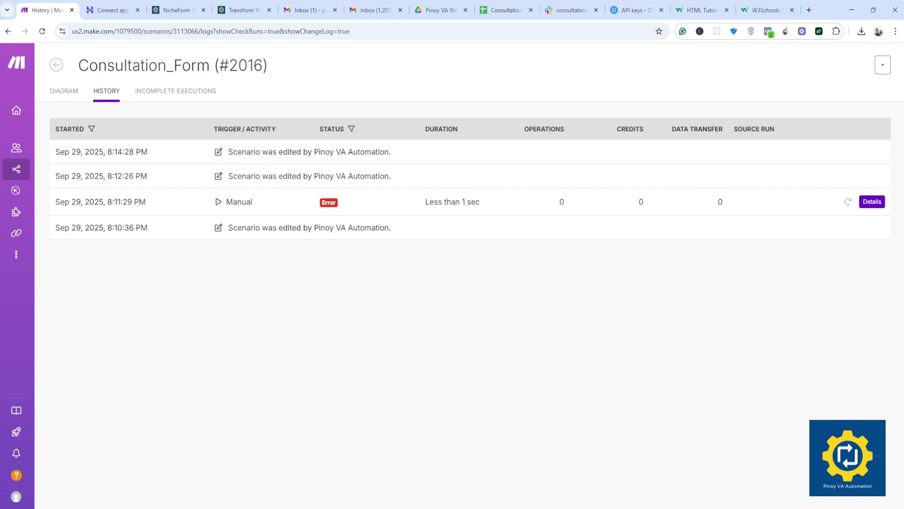
pyautogui.moveTo(246, 152); pyautogui.dragTo(337, 151)
pyautogui.click(369, 308)
pyautogui.click(64, 92)
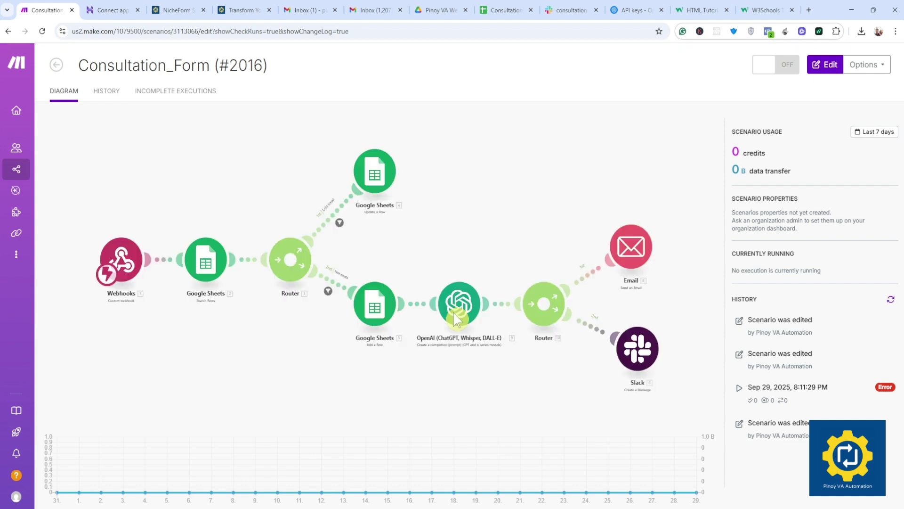
# Step: Enter edit mode, start a single run waiting for data, and switch to the website form
pyautogui.click(825, 64)
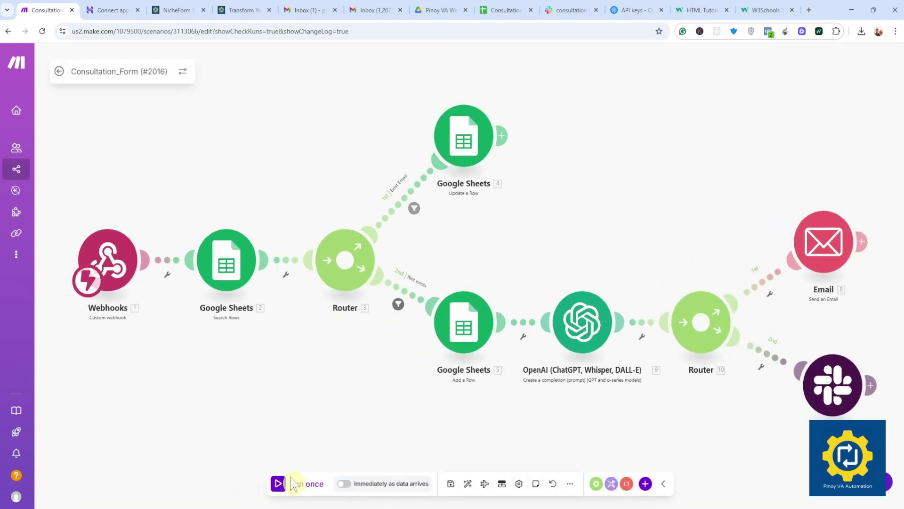
pyautogui.click(293, 484)
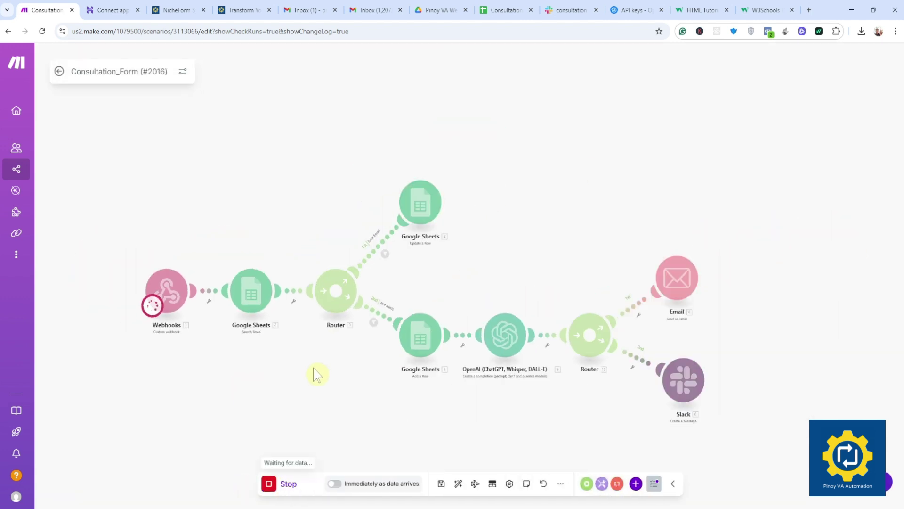
pyautogui.click(238, 10)
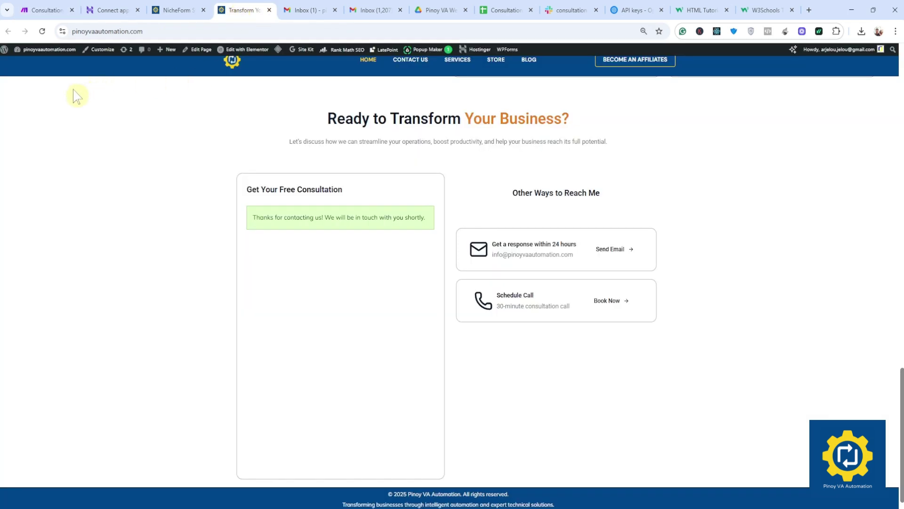
# Step: Reload the website form and autofill the saved first name, last name and e-mail
pyautogui.click(42, 31)
pyautogui.click(292, 248)
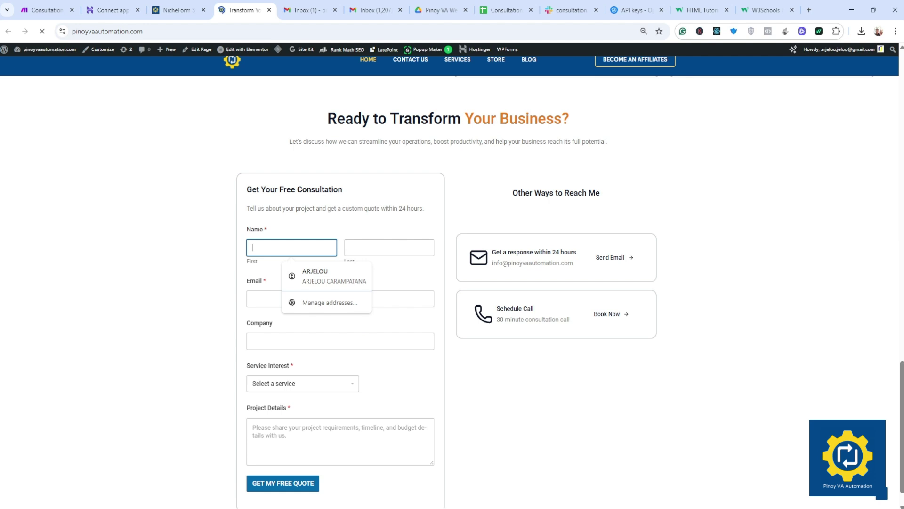
pyautogui.click(324, 278)
pyautogui.scroll(-1, 319, 284)
pyautogui.click(325, 267)
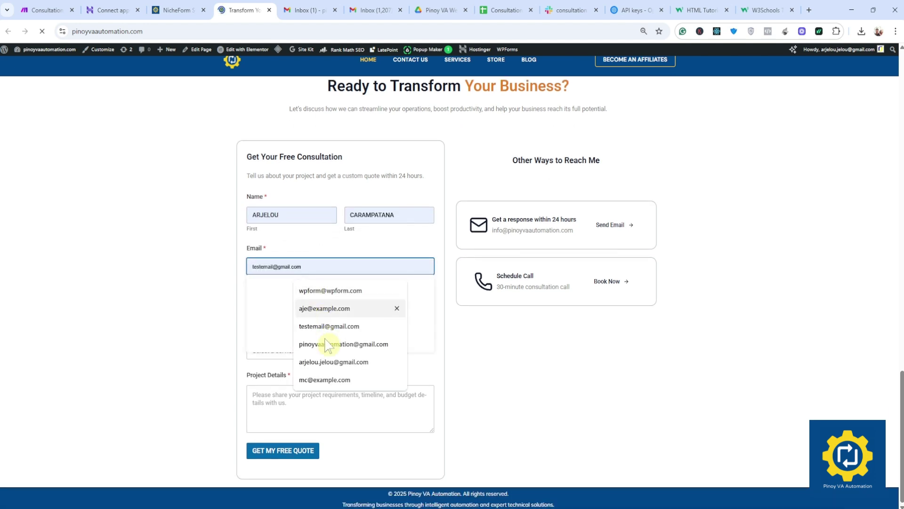
pyautogui.click(333, 362)
# Step: Enter company COMPANY, choose Microsoft 365 Setup, add 'Setup M365 domain' details and submit the request
pyautogui.click(292, 308)
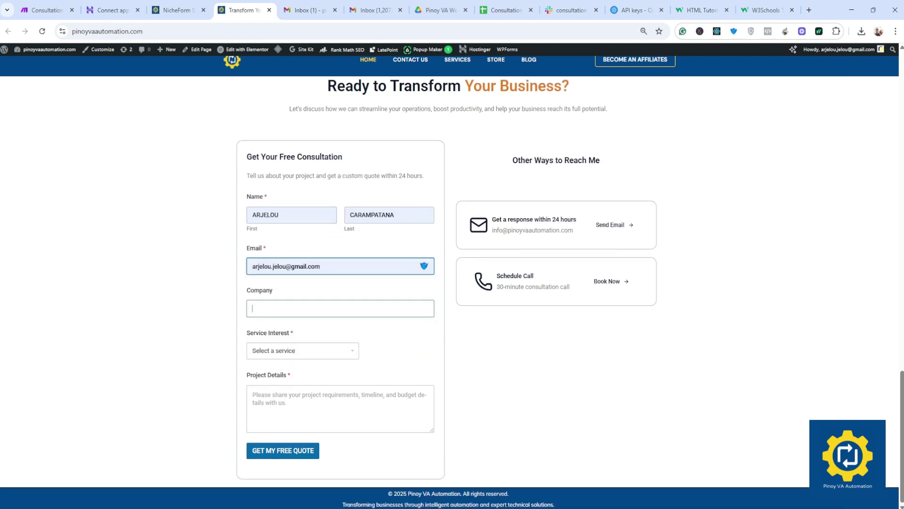
pyautogui.write('co')
pyautogui.click(273, 351)
pyautogui.click(274, 356)
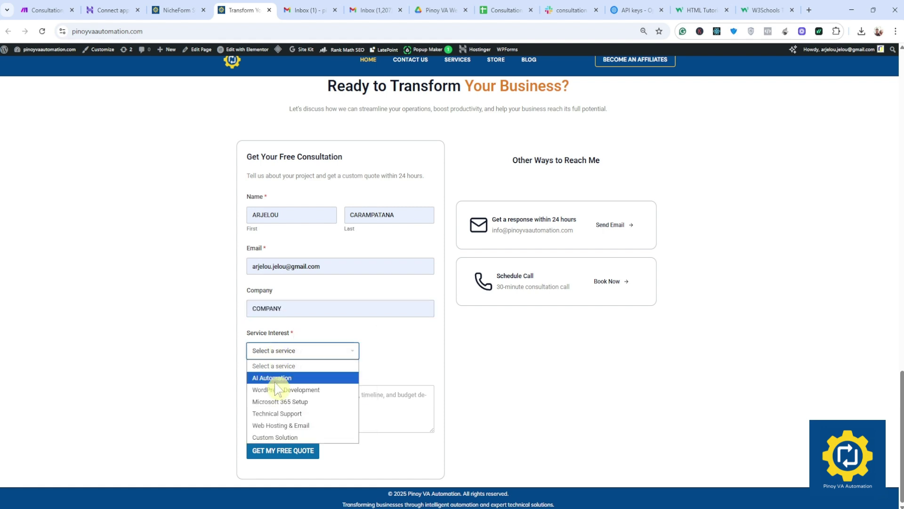
pyautogui.click(280, 402)
pyautogui.press('Tab')
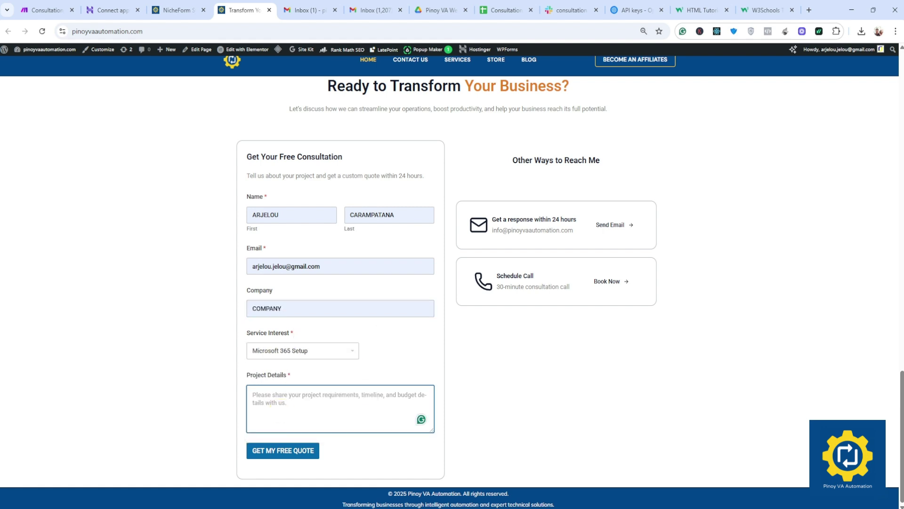
pyautogui.write('Setup M365 domain')
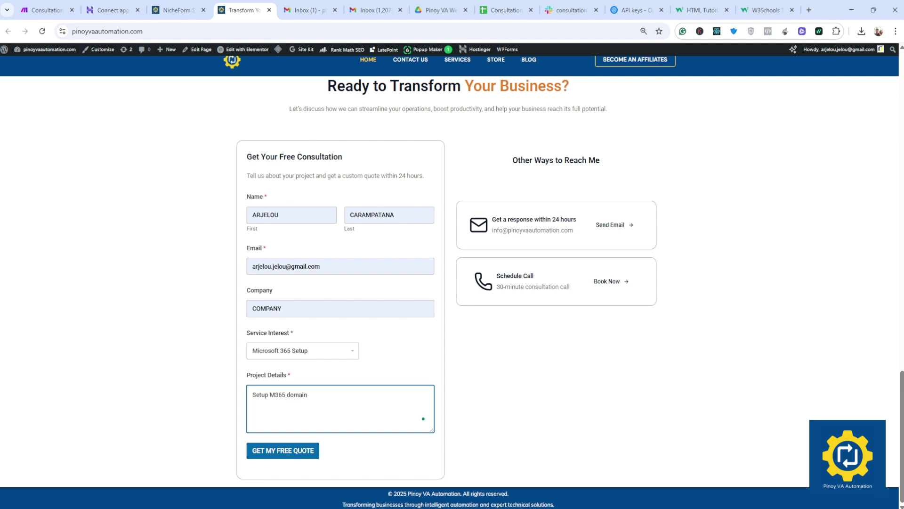
pyautogui.click(273, 450)
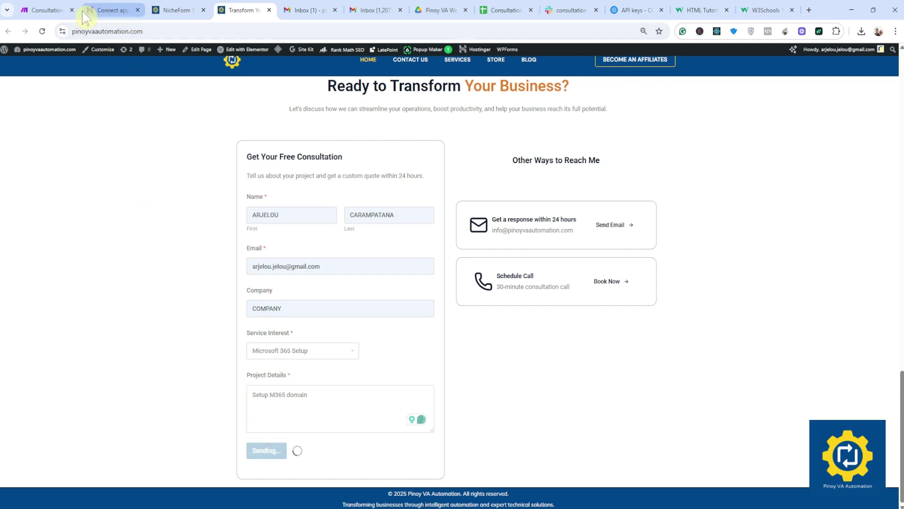
pyautogui.click(61, 10)
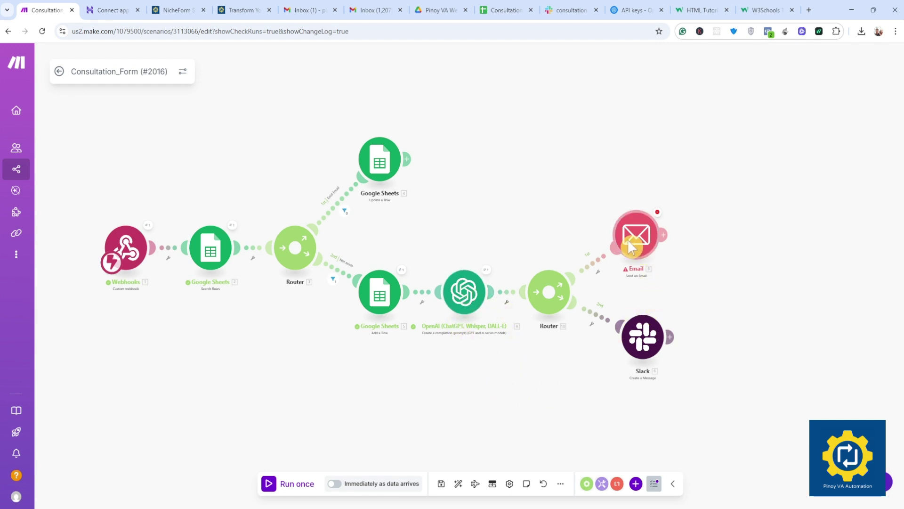
pyautogui.click(643, 237)
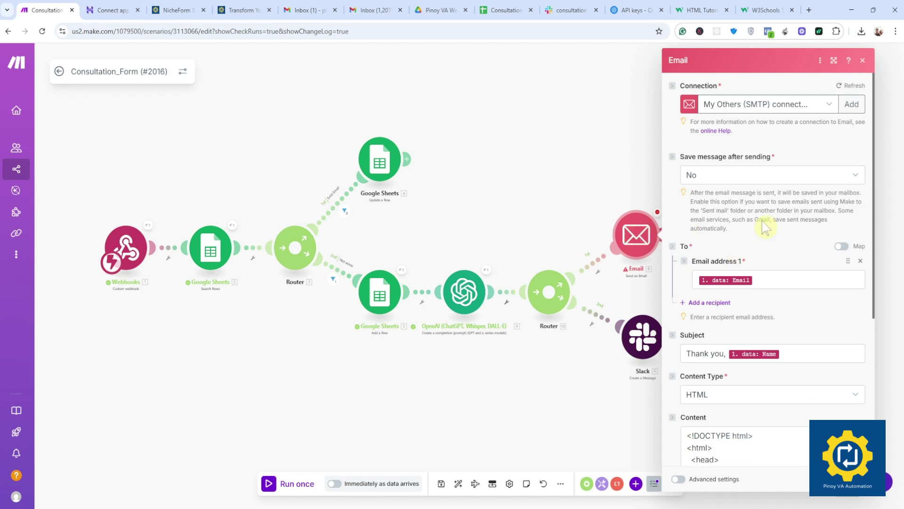
pyautogui.scroll(-2, 739, 297)
pyautogui.scroll(-2, 739, 298)
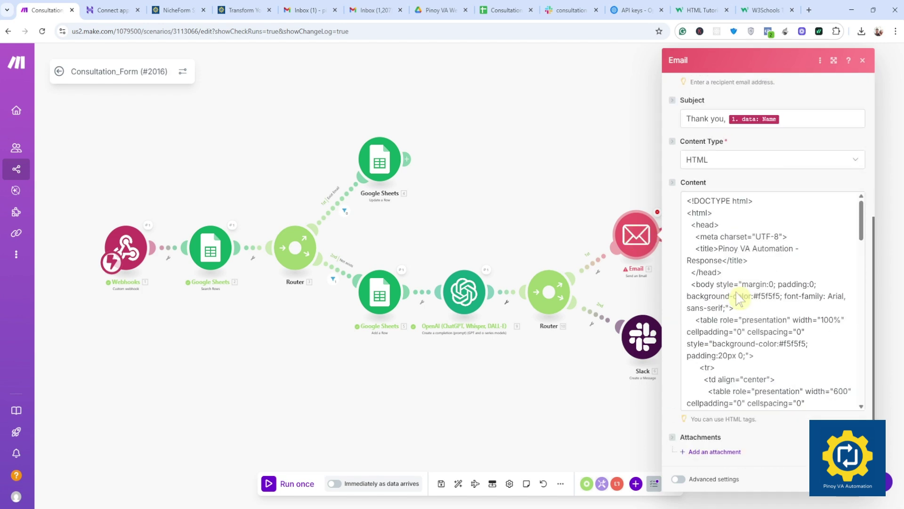
pyautogui.scroll(4, 739, 298)
pyautogui.click(613, 110)
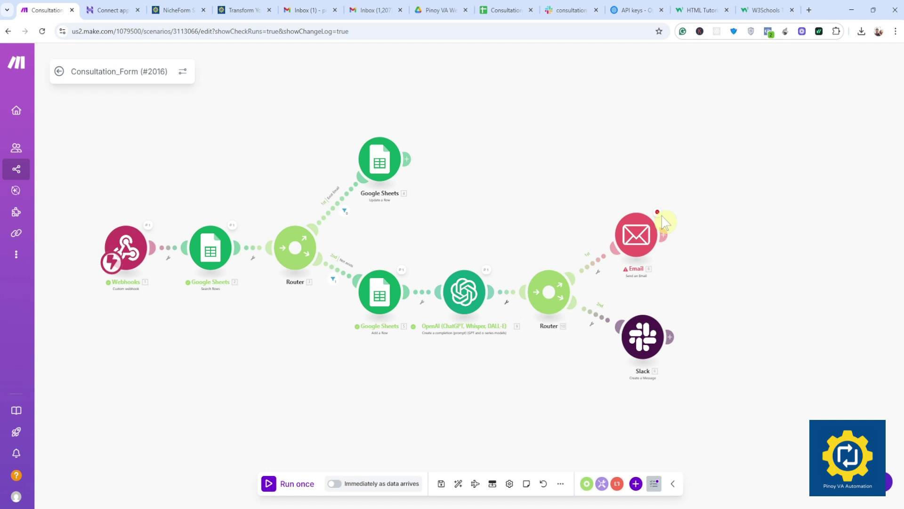
pyautogui.click(664, 214)
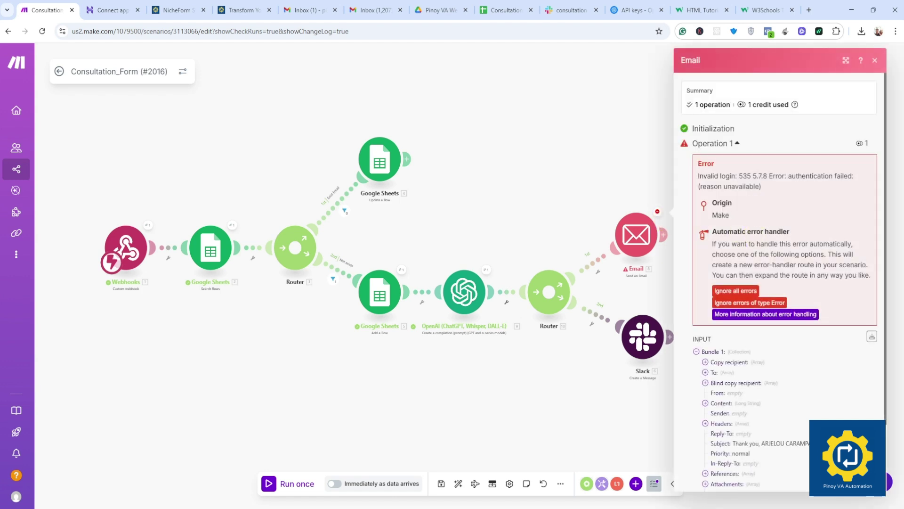
pyautogui.moveTo(737, 176); pyautogui.dragTo(823, 216)
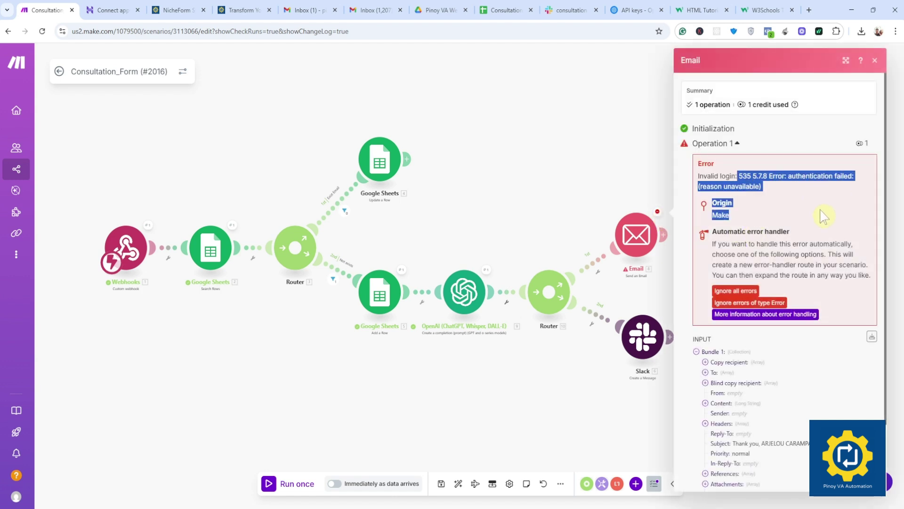
pyautogui.click(756, 231)
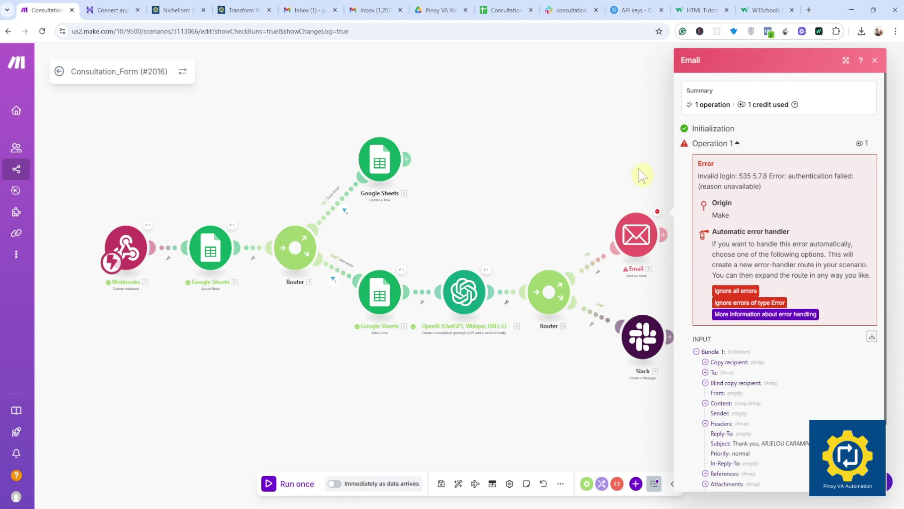
pyautogui.click(625, 171)
pyautogui.click(658, 213)
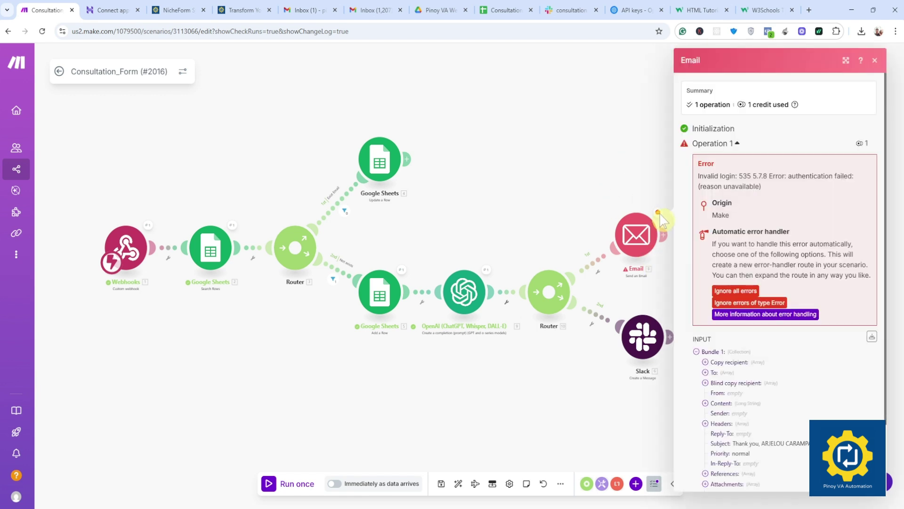
pyautogui.click(638, 238)
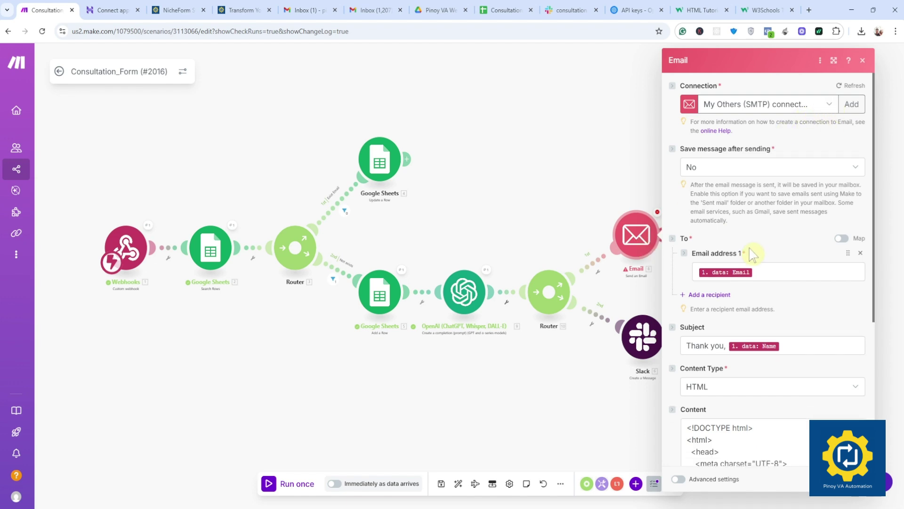
pyautogui.scroll(-5, 752, 254)
pyautogui.scroll(5, 752, 255)
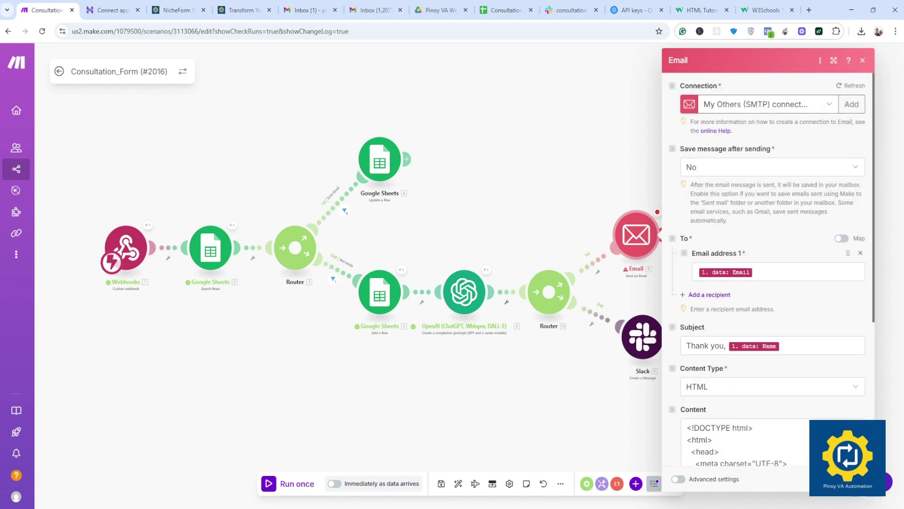
pyautogui.click(829, 105)
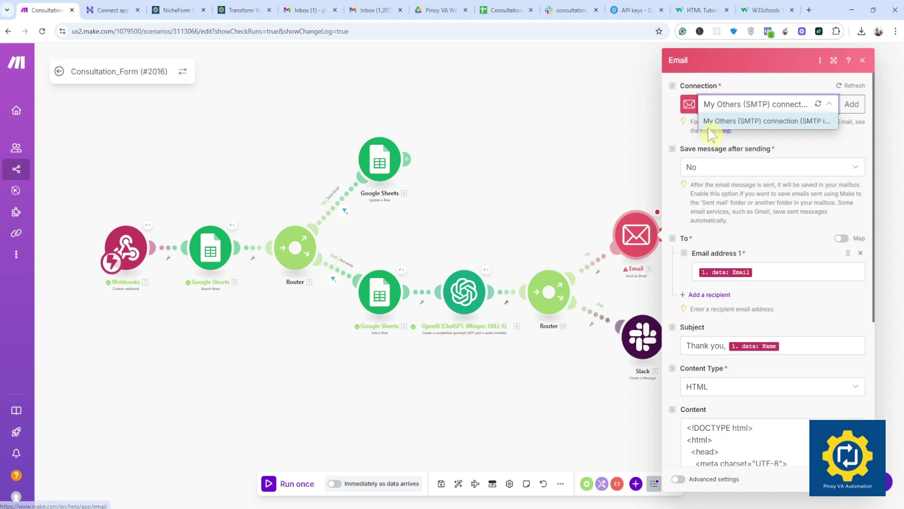
pyautogui.click(613, 124)
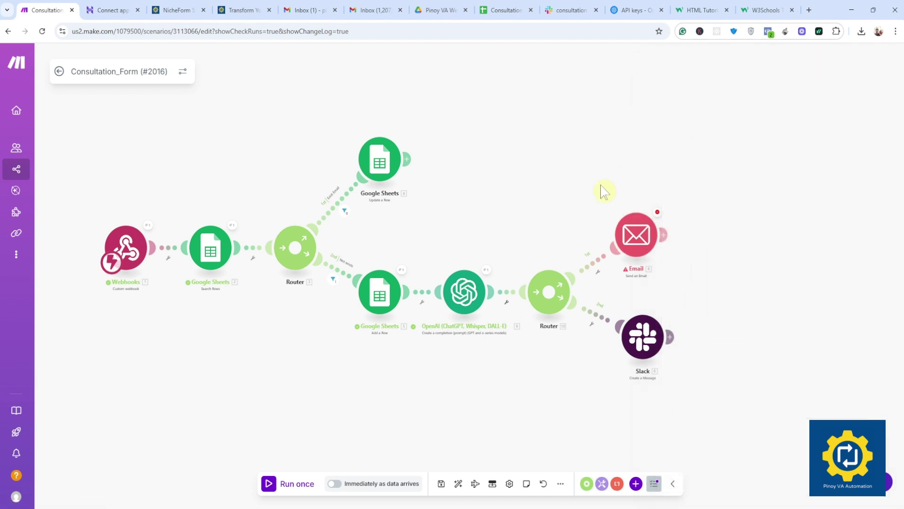
# Step: Save the scenario and verify the My Others (SMTP) connection, which fails with a 535 error
pyautogui.click(442, 484)
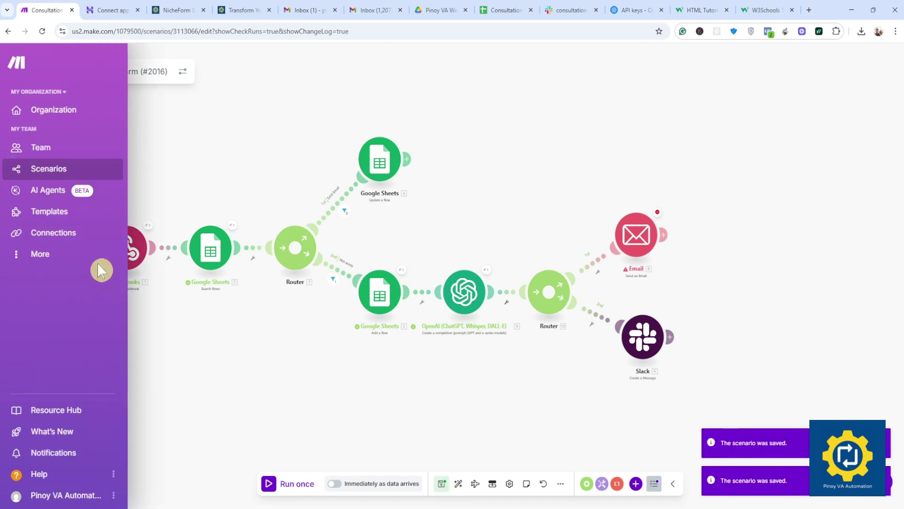
pyautogui.moveTo(24, 147)
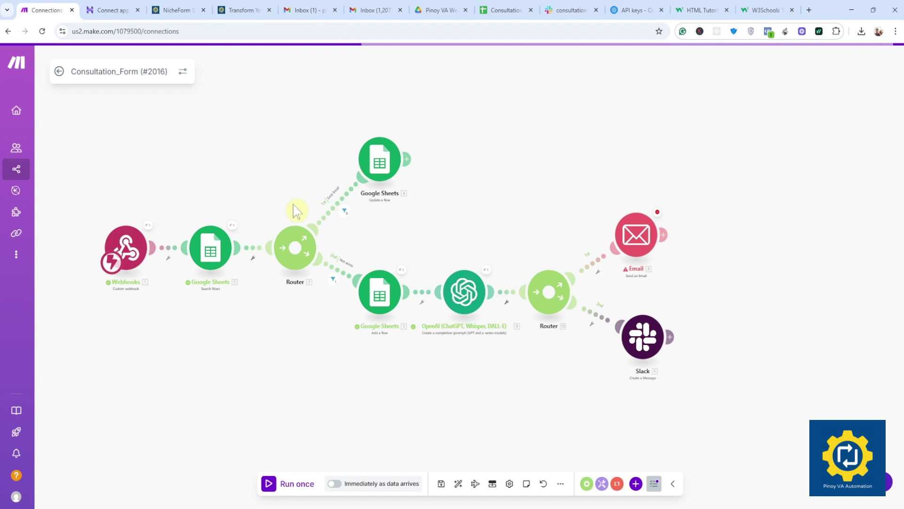
pyautogui.scroll(-1, 229, 377)
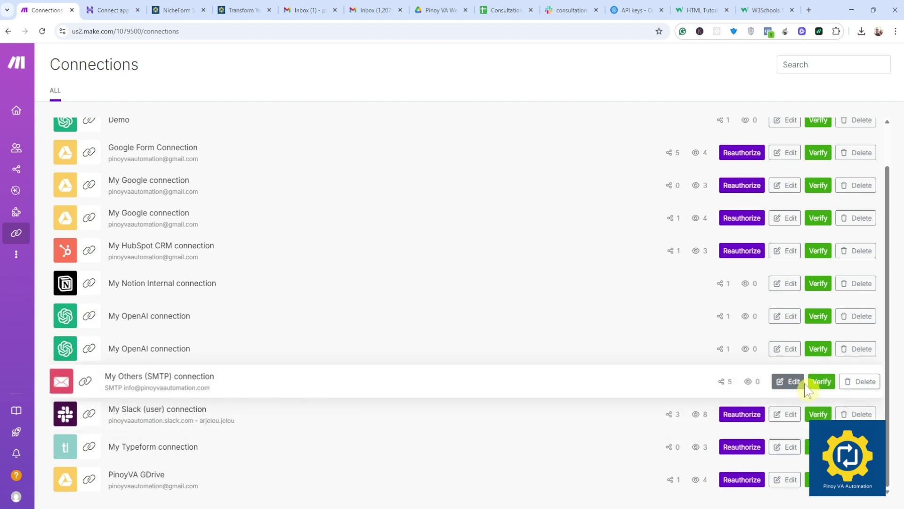
pyautogui.click(820, 381)
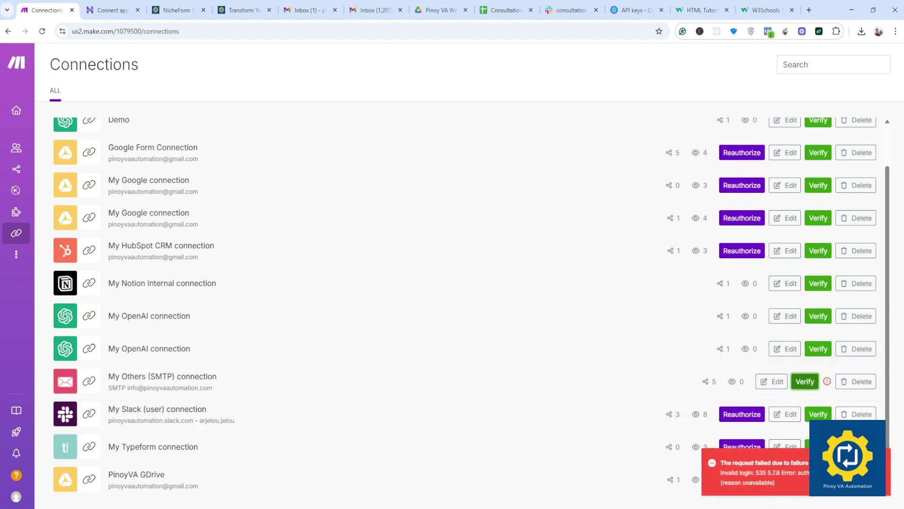
pyautogui.click(773, 384)
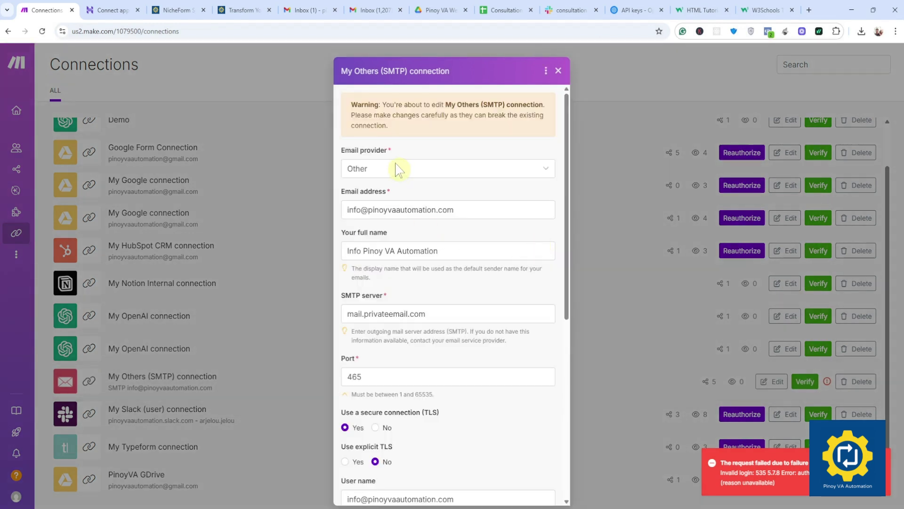
# Step: Select the privateemail part of the mail.privateemail.com server address in the SMTP connection dialog
pyautogui.scroll(-3, 397, 243)
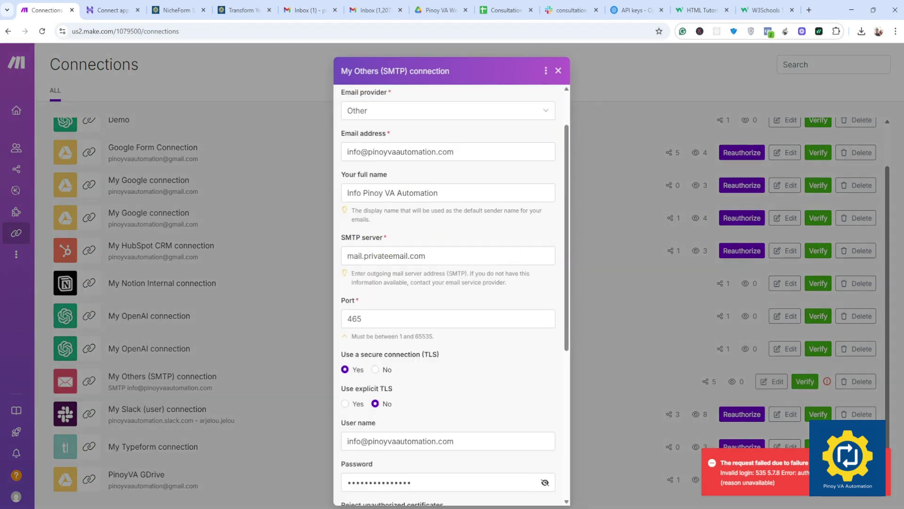
pyautogui.doubleClick(376, 182)
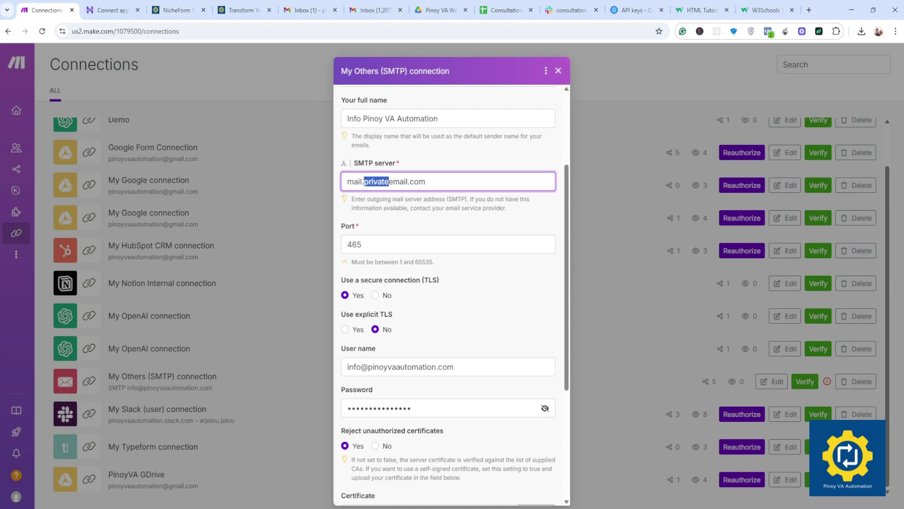
pyautogui.click(419, 181)
pyautogui.moveTo(399, 181); pyautogui.dragTo(369, 181)
pyautogui.click(107, 12)
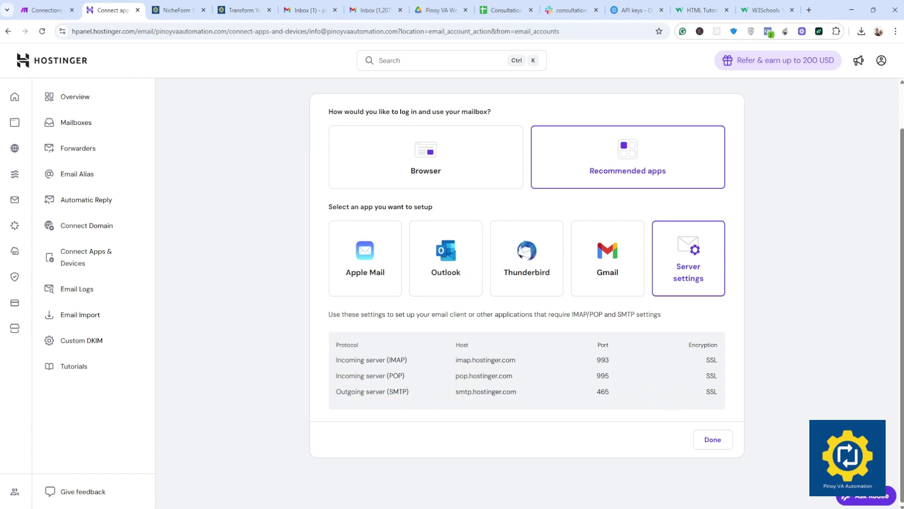
# Step: Select smtp.hostinger.com in the Outgoing server (SMTP) row of Hostinger's mailbox settings
pyautogui.moveTo(366, 375); pyautogui.dragTo(397, 359)
pyautogui.moveTo(341, 392); pyautogui.dragTo(387, 391)
pyautogui.click(426, 411)
pyautogui.moveTo(454, 391); pyautogui.dragTo(524, 399)
pyautogui.hotkey('ctrl', 'c')
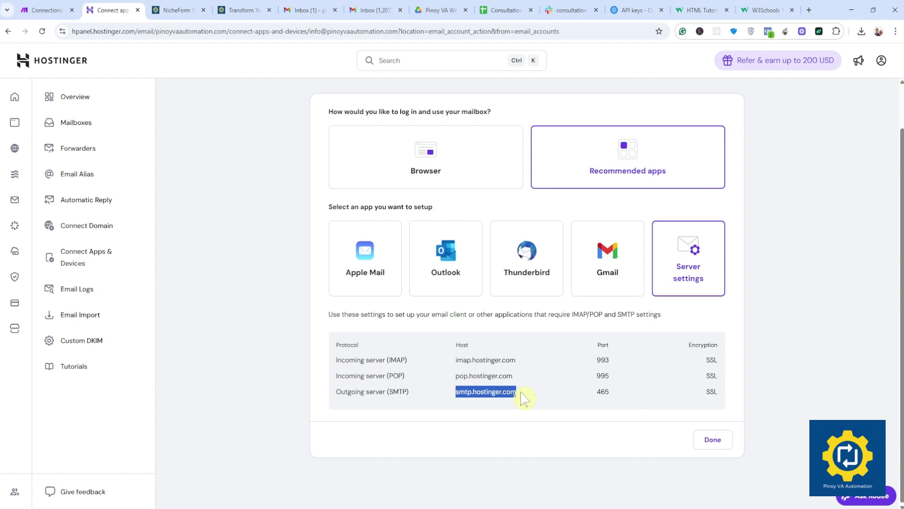
pyautogui.click(47, 9)
# Step: Replace the SMTP server address with smtp.hostinger.com
pyautogui.click(367, 244)
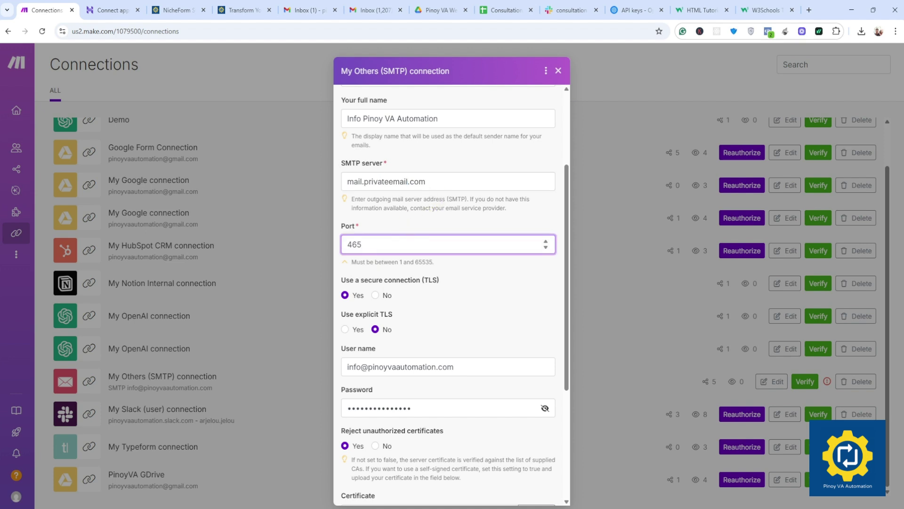
pyautogui.moveTo(426, 181); pyautogui.dragTo(340, 189)
pyautogui.hotkey('ctrl', 'v')
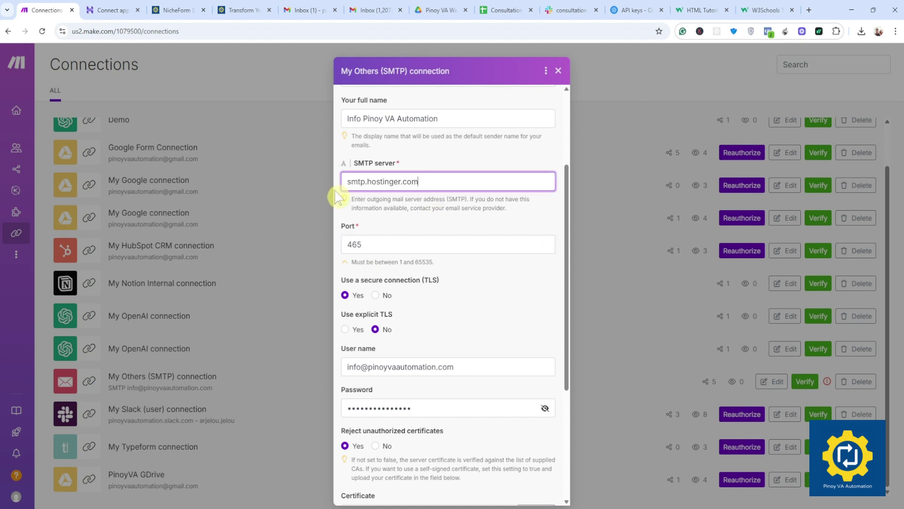
pyautogui.scroll(-3, 427, 264)
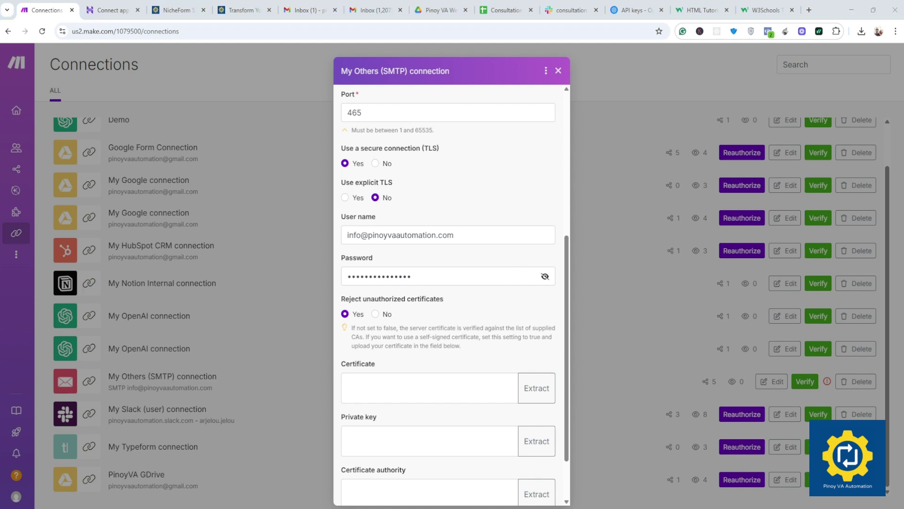
# Step: Paste the new SMTP password, save the connection and verify it successfully
pyautogui.moveTo(420, 277); pyautogui.dragTo(295, 277)
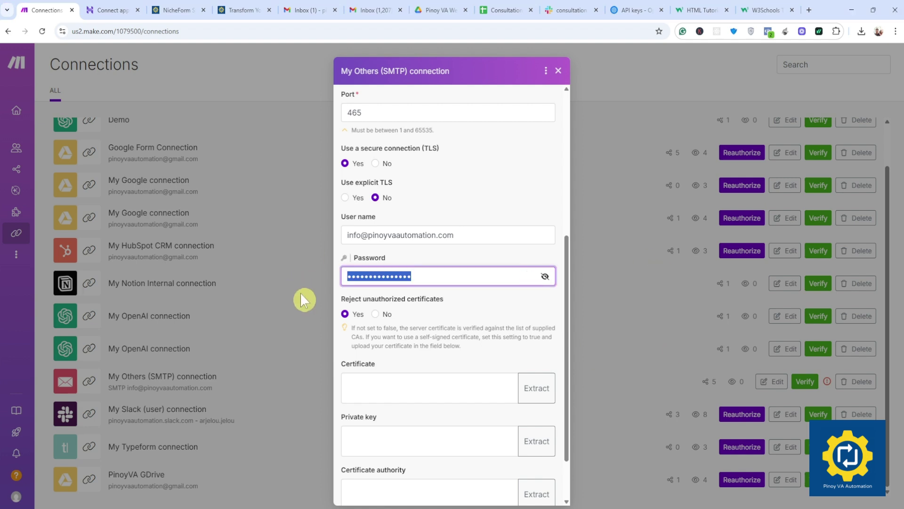
pyautogui.hotkey('ctrl', 'v')
pyautogui.scroll(-2, 514, 323)
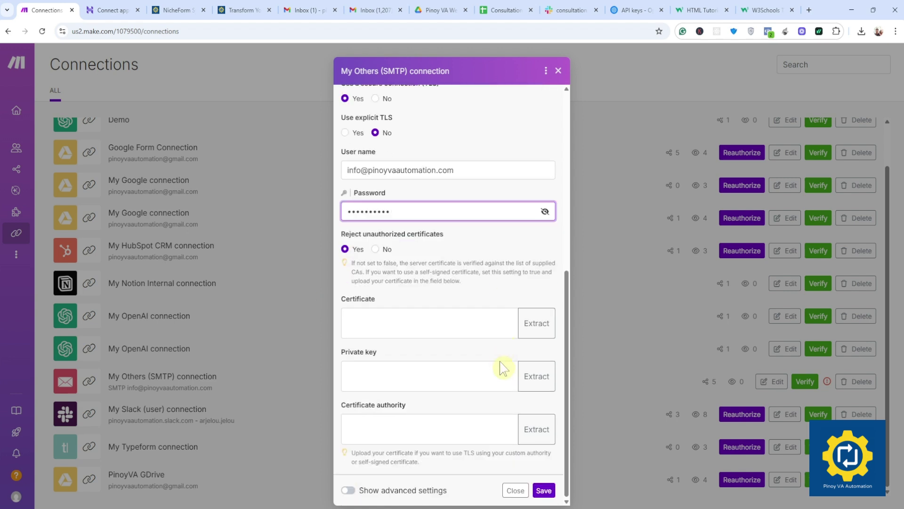
pyautogui.click(545, 492)
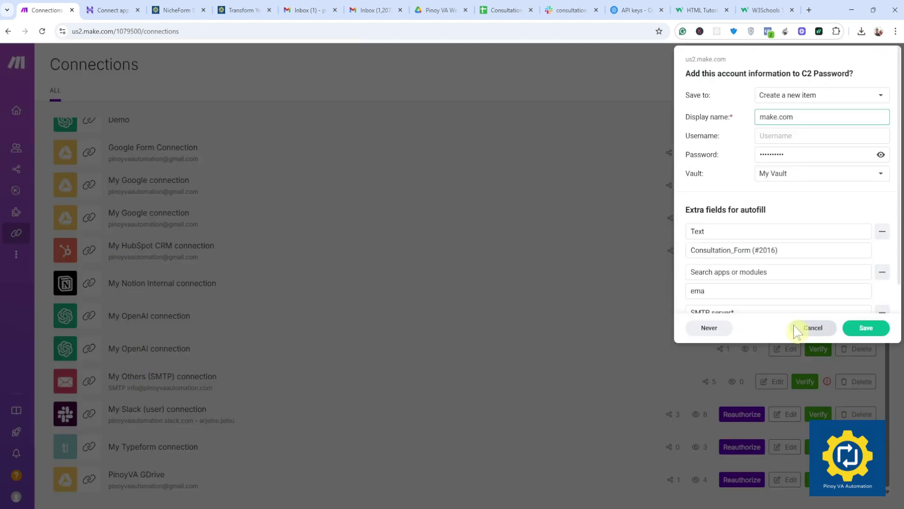
pyautogui.click(802, 328)
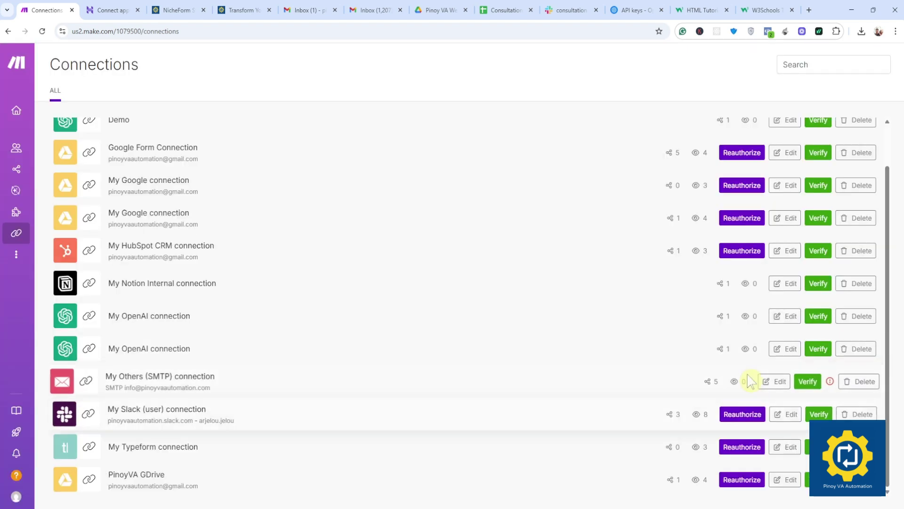
pyautogui.click(808, 381)
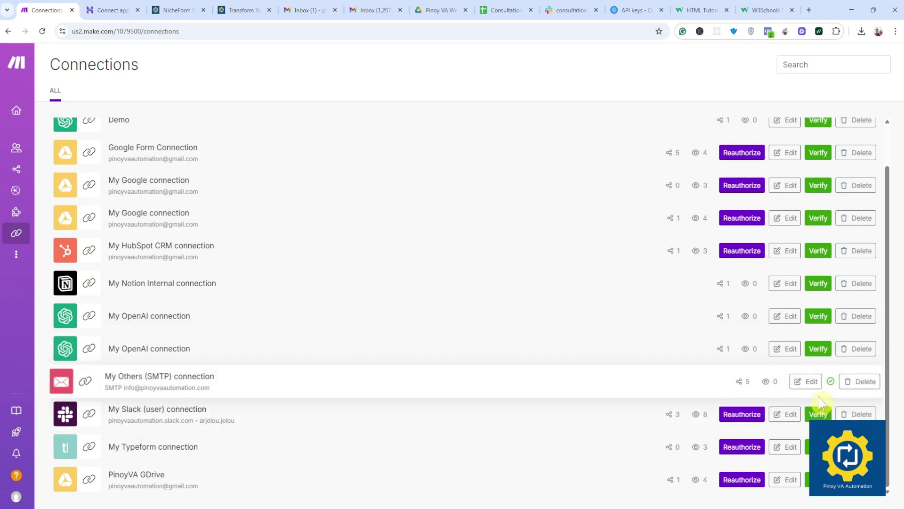
pyautogui.moveTo(27, 153)
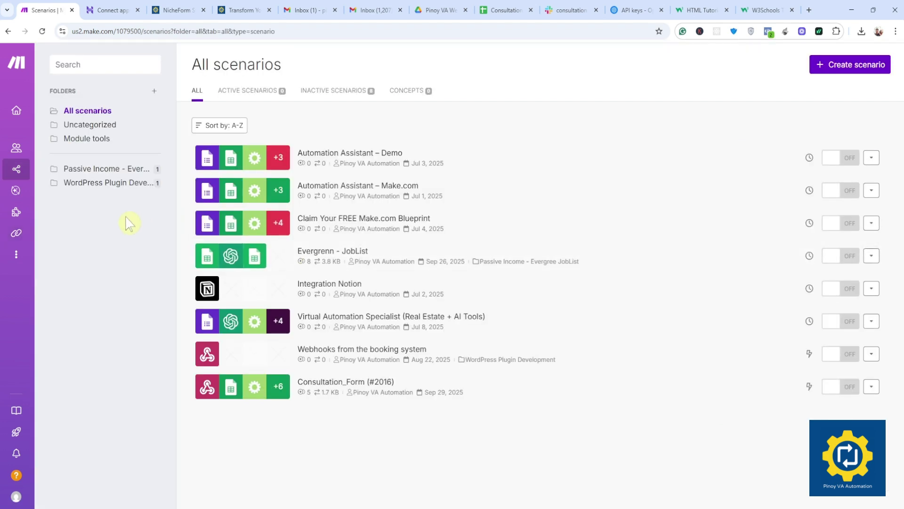
# Step: Open the Consultation_Form scenario and start a run of only the Email module, then close the panel
pyautogui.click(333, 393)
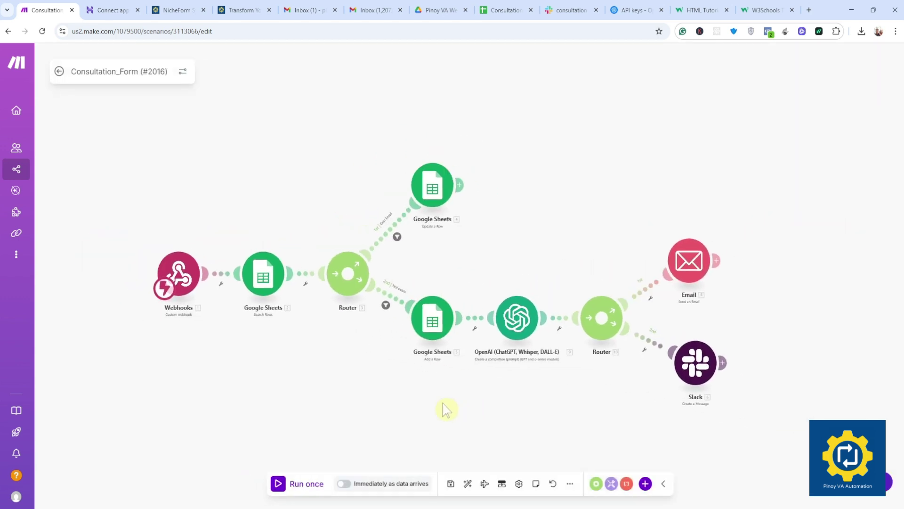
pyautogui.rightClick(641, 259)
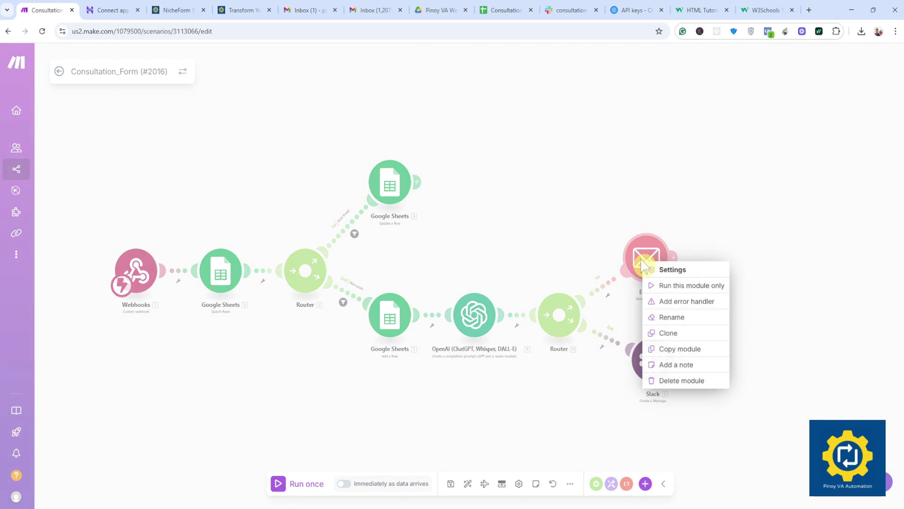
pyautogui.click(674, 285)
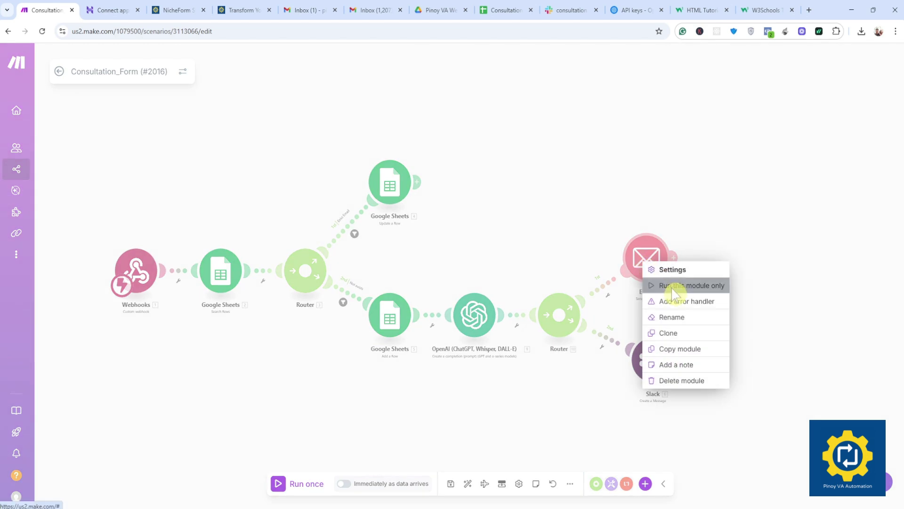
pyautogui.scroll(-2, 740, 289)
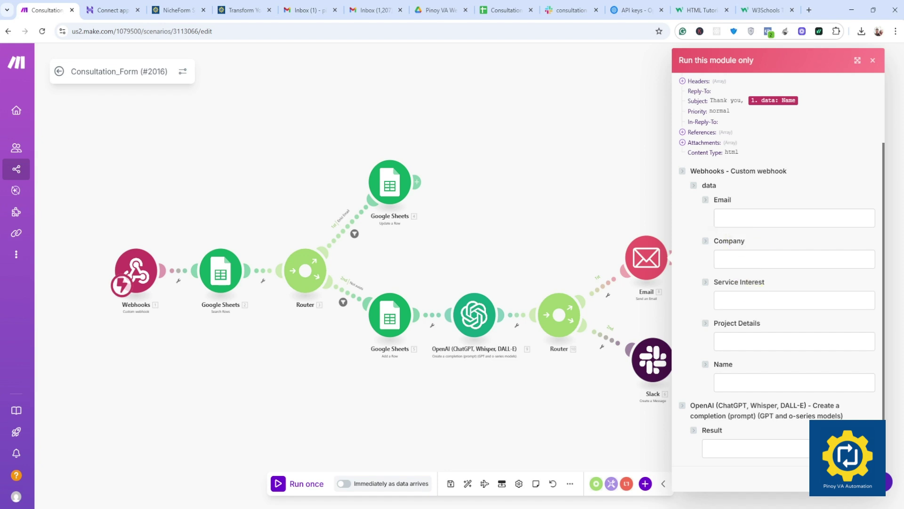
pyautogui.click(873, 62)
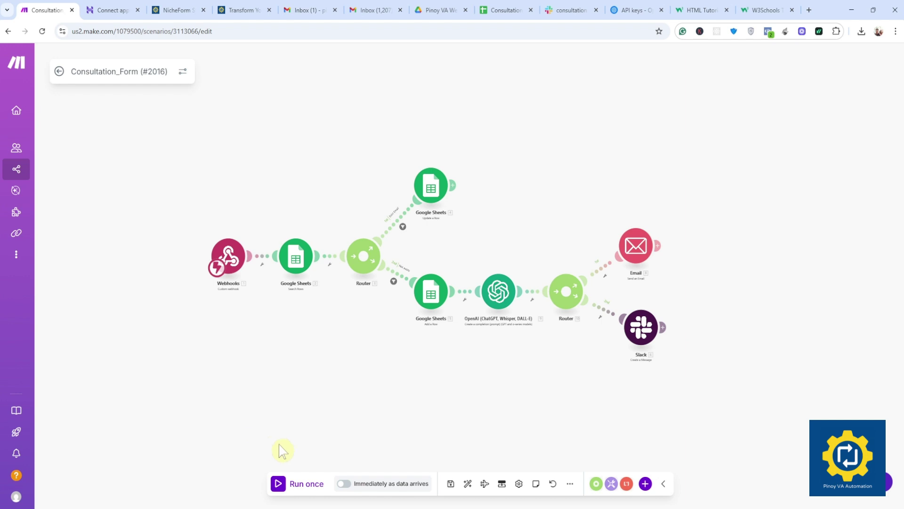
# Step: Run the scenario once so it waits for new webhook data
pyautogui.click(305, 485)
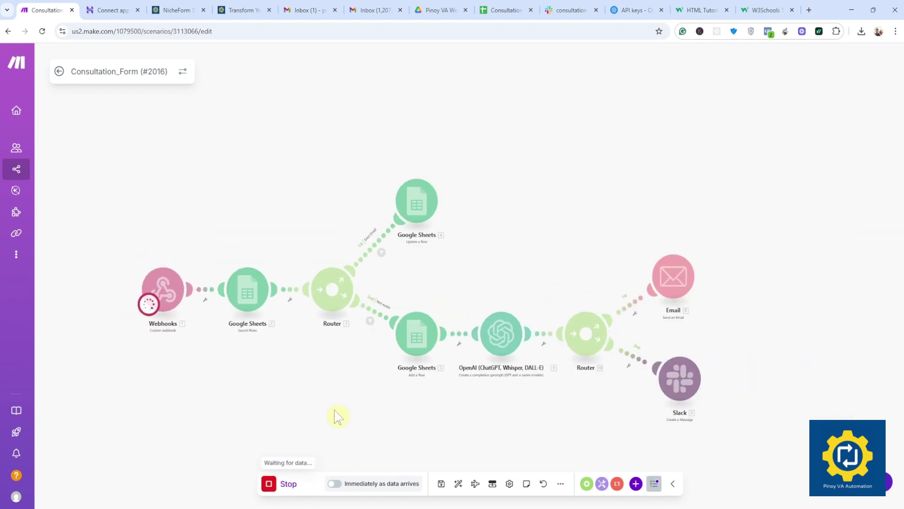
pyautogui.scroll(1, 335, 388)
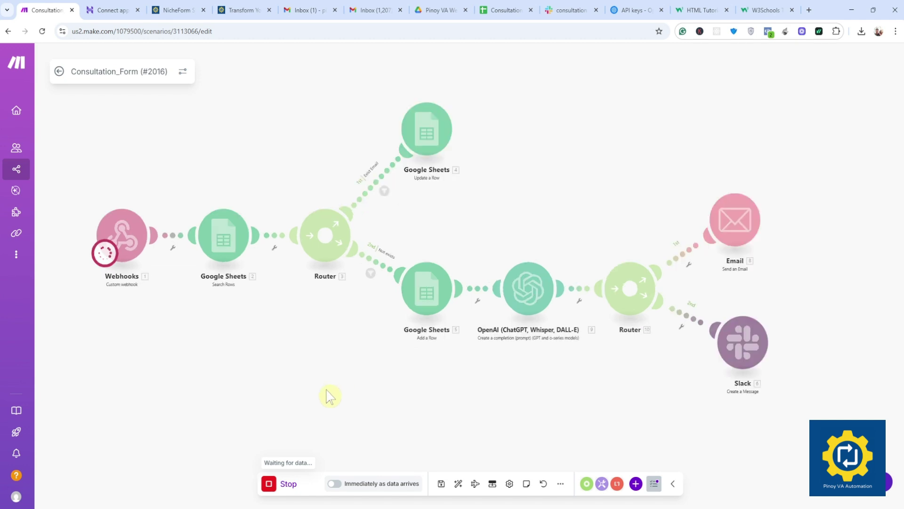
pyautogui.scroll(-1, 330, 395)
pyautogui.click(240, 10)
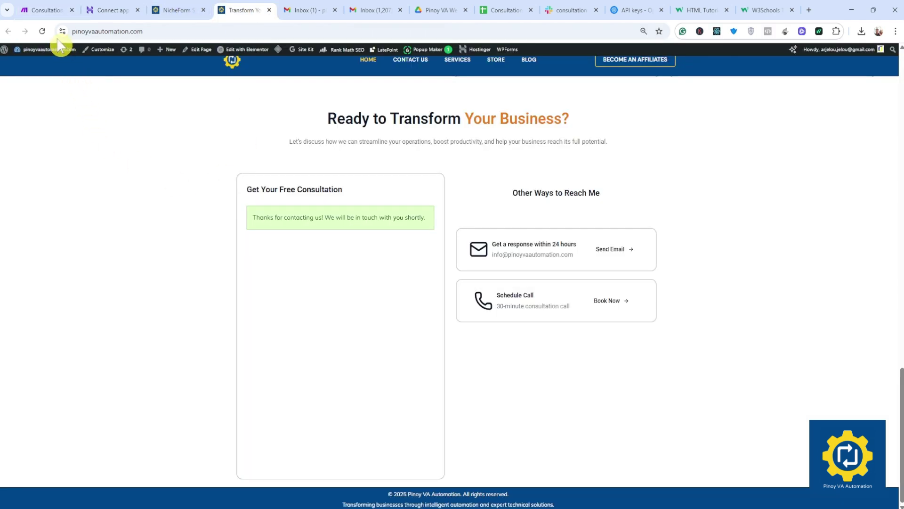
# Step: Reload the consultation form and autofill name, e-mail and company COMPANY
pyautogui.click(42, 32)
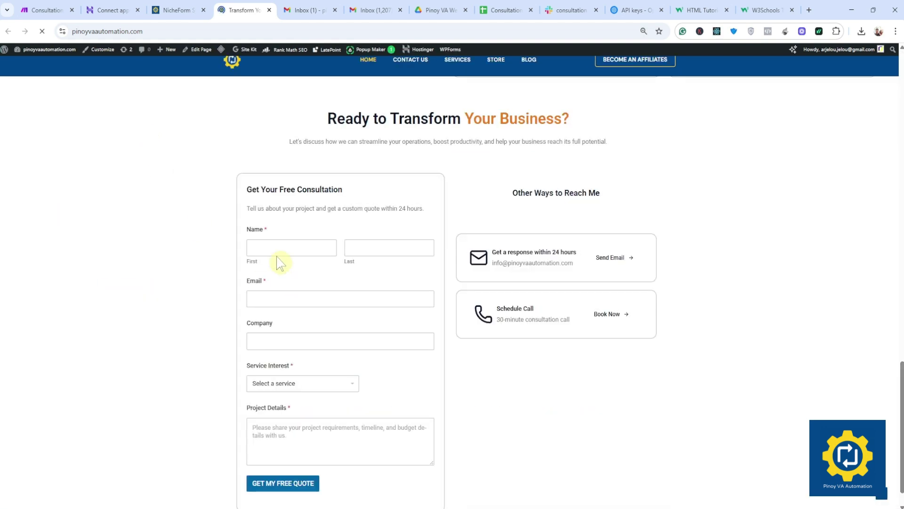
pyautogui.click(291, 247)
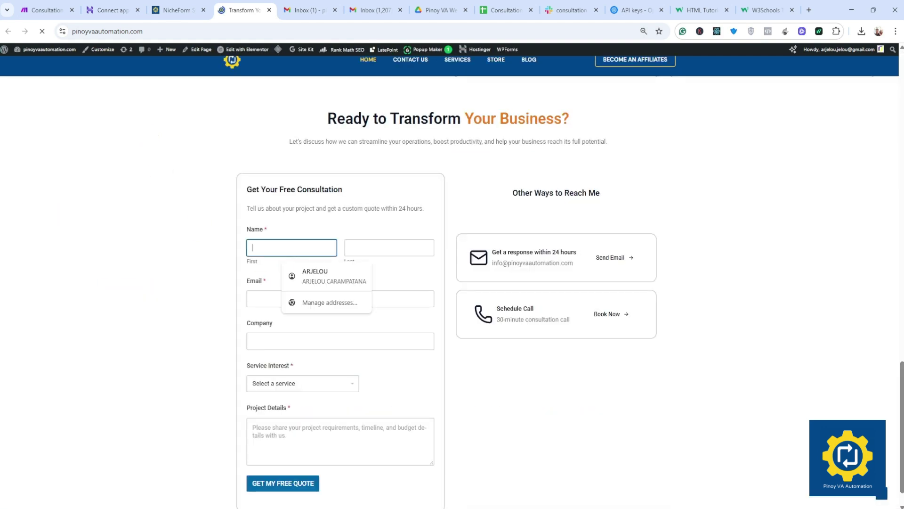
pyautogui.click(321, 282)
pyautogui.click(320, 299)
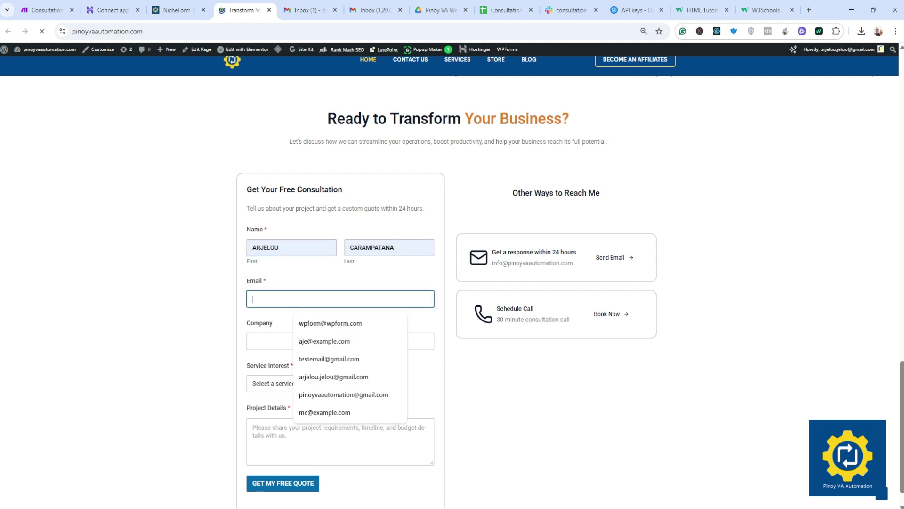
pyautogui.click(330, 377)
pyautogui.click(320, 340)
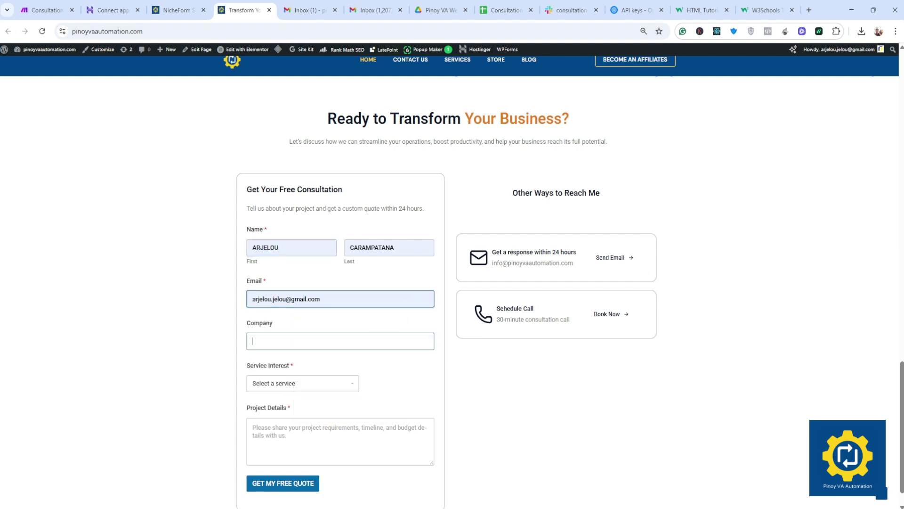
pyautogui.click(318, 386)
# Step: Choose Microsoft 365 Setup, enter 'Setup M365 DOMAIN' details, submit, and check the Make run
pyautogui.scroll(-1, 290, 365)
pyautogui.click(290, 351)
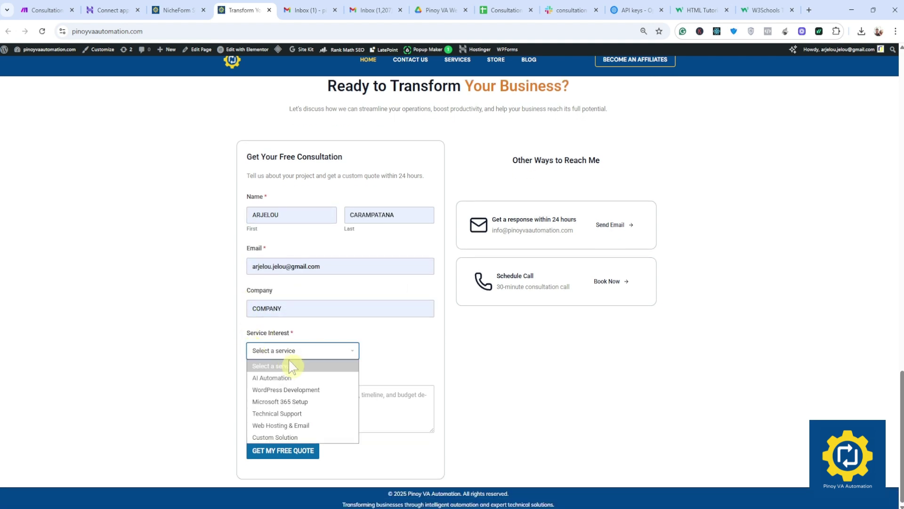
pyautogui.click(294, 401)
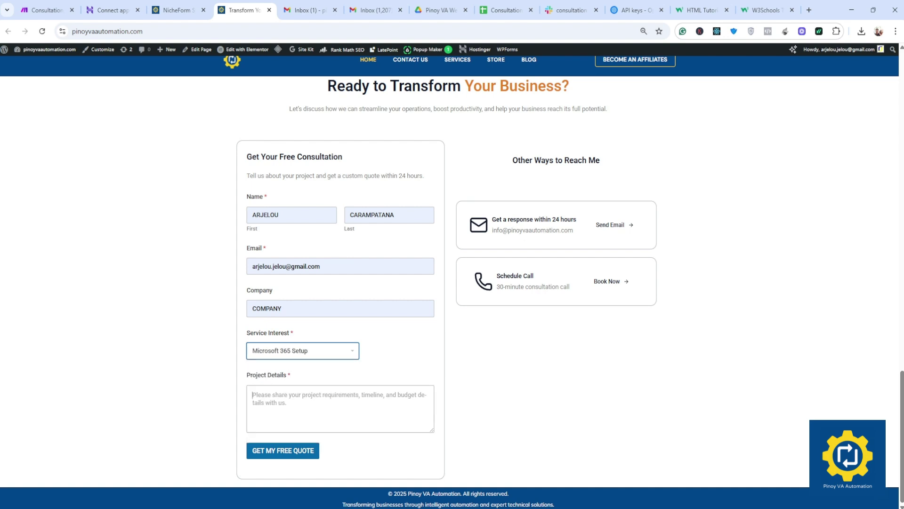
pyautogui.click(421, 419)
pyautogui.write('Setup')
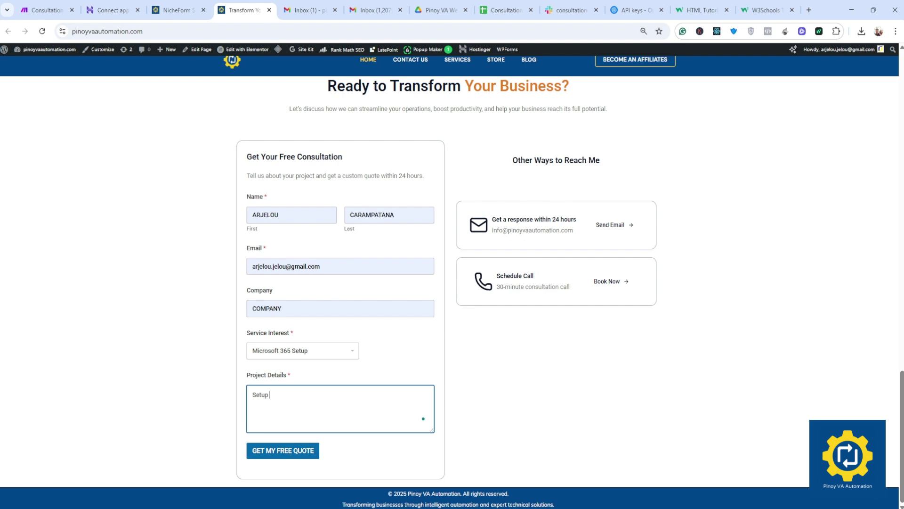
pyautogui.write(' M365 DOMAIN')
pyautogui.click(292, 450)
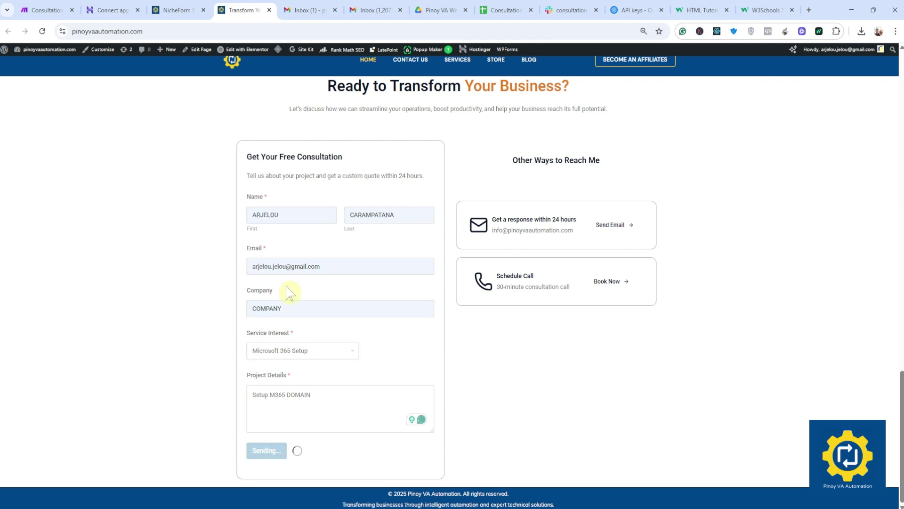
pyautogui.click(45, 10)
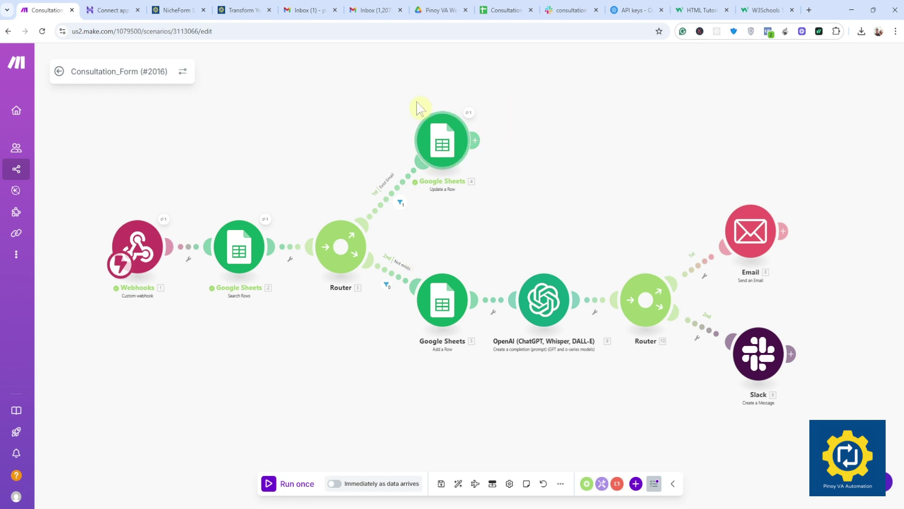
# Step: Delete row 3 from the Consultation_Form (#2016) Logs sheet and go back to Make
pyautogui.click(506, 10)
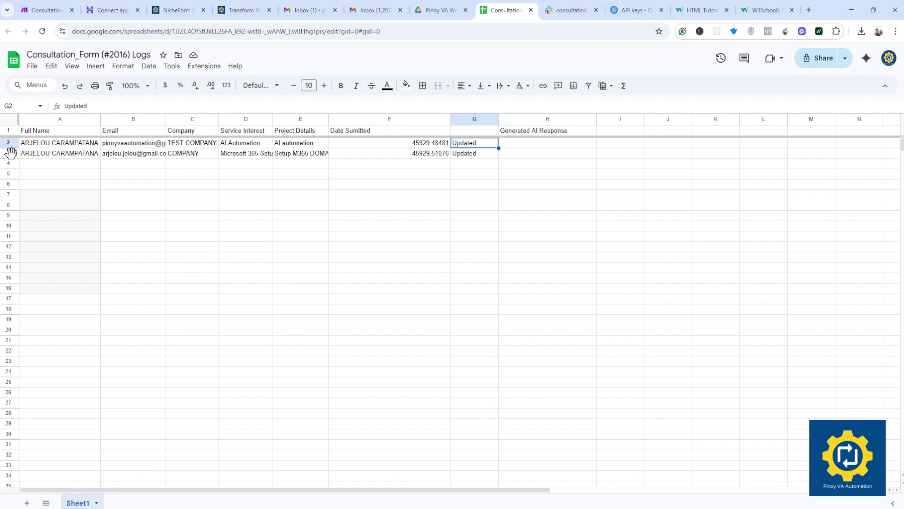
pyautogui.click(9, 152)
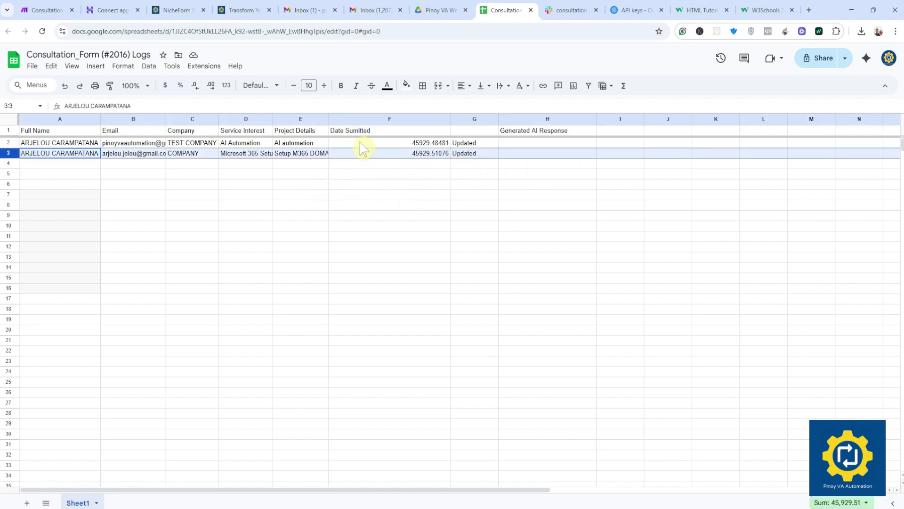
pyautogui.rightClick(10, 152)
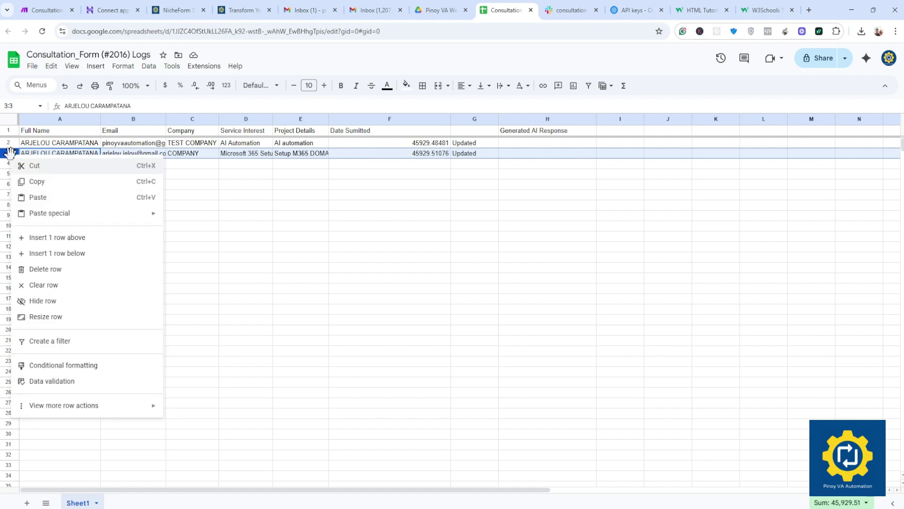
pyautogui.click(56, 275)
pyautogui.click(254, 222)
pyautogui.hotkey('ctrl', '1')
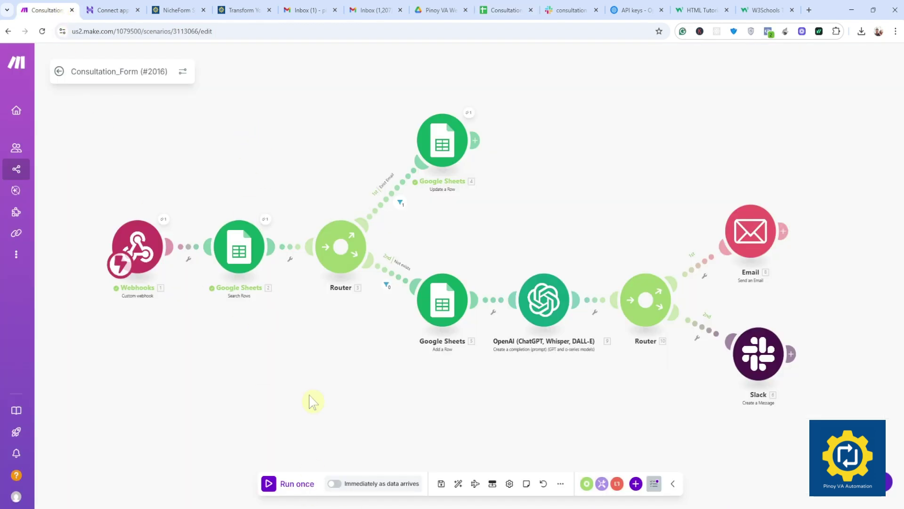
# Step: Reload the website for a blank consultation form and begin autofilling the name fields
pyautogui.scroll(3, 269, 181)
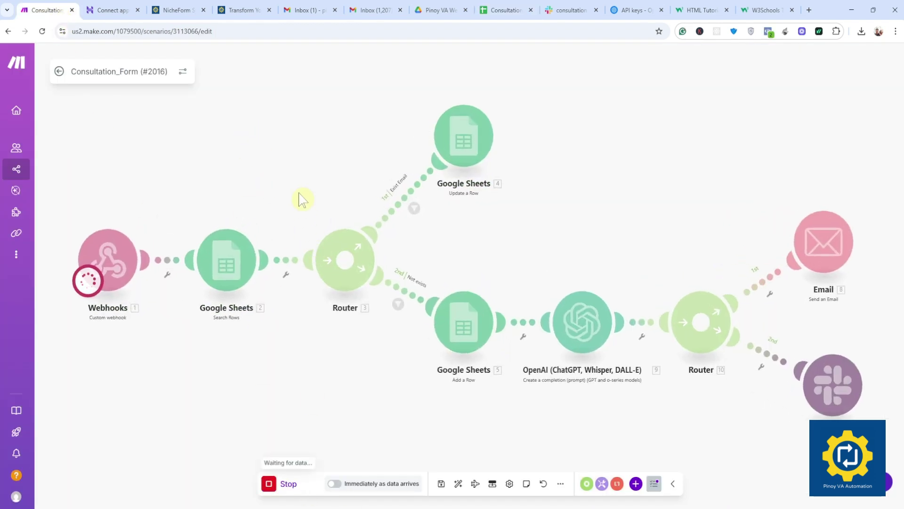
pyautogui.click(235, 10)
pyautogui.click(42, 31)
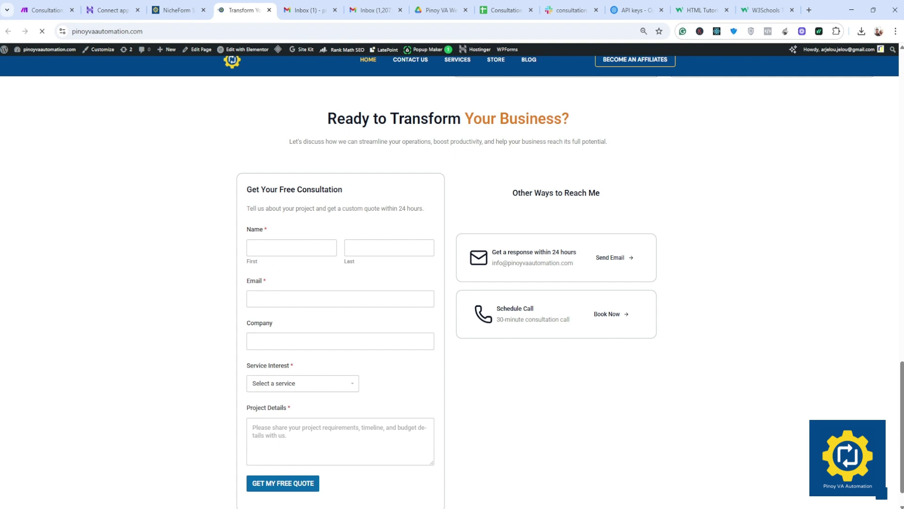
pyautogui.click(299, 248)
# Step: Autofill the saved name and e-mail and set the company to COMPANY
pyautogui.click(298, 279)
pyautogui.click(303, 299)
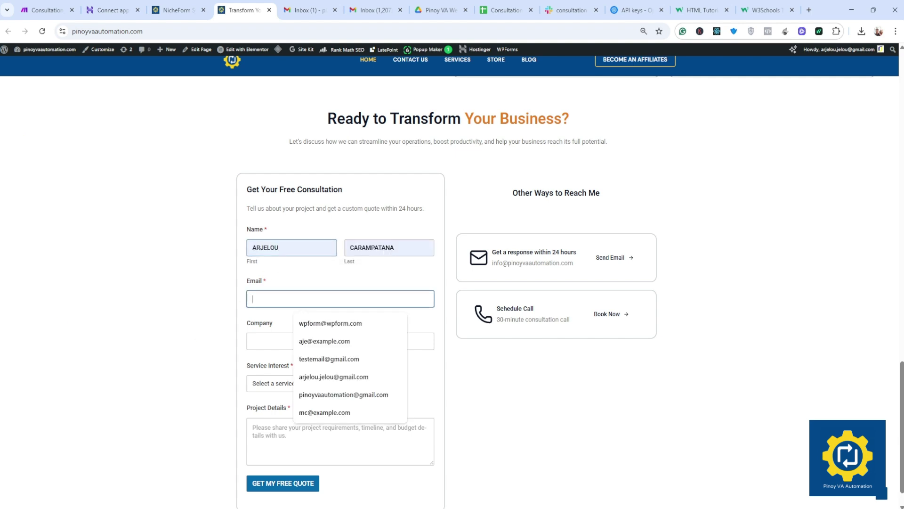
pyautogui.click(333, 377)
pyautogui.click(301, 341)
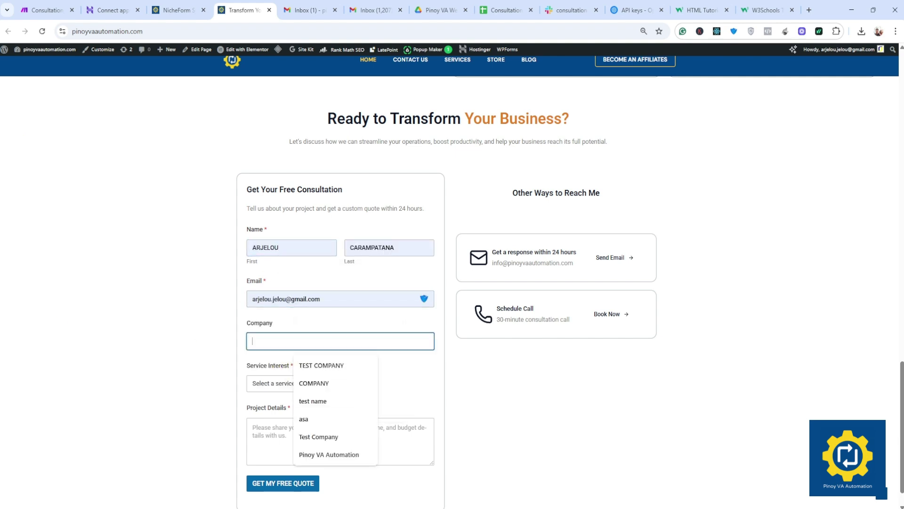
pyautogui.click(317, 382)
# Step: Choose Microsoft 365 Setup, enter 'Setup M365' details, submit, then review the Make run and Gmail
pyautogui.click(273, 383)
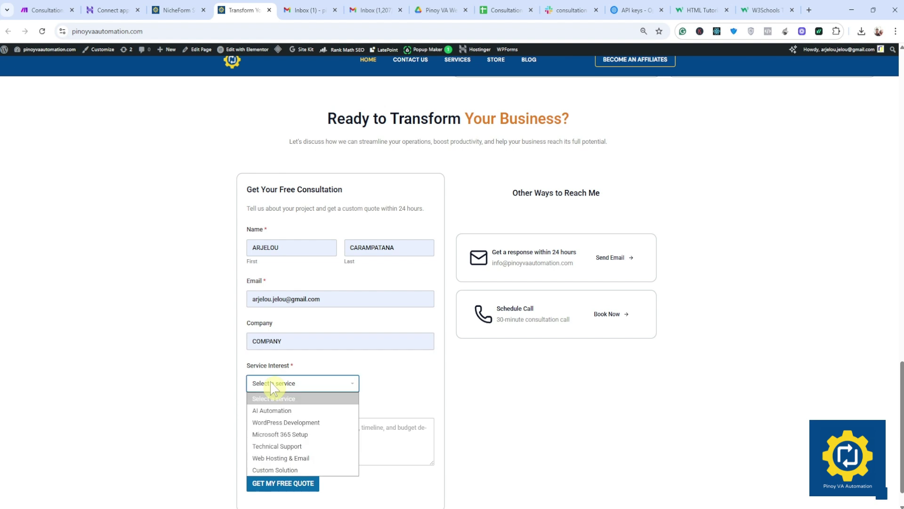
pyautogui.click(286, 433)
pyautogui.press('Tab')
pyautogui.write('m')
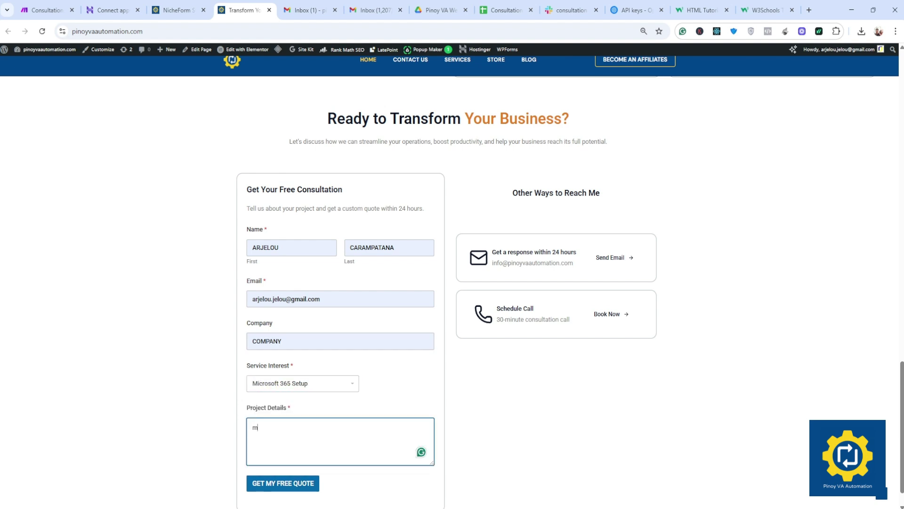
pyautogui.press('BackSpace')
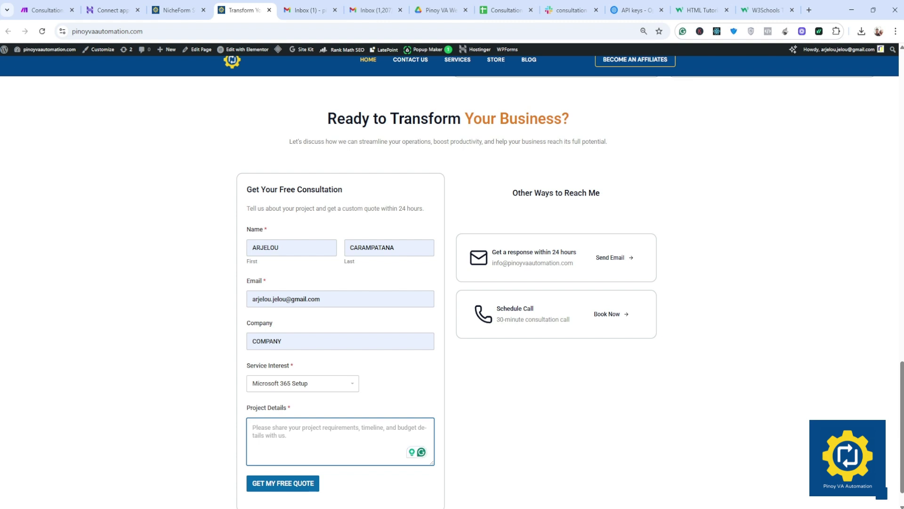
pyautogui.write('Setup M365')
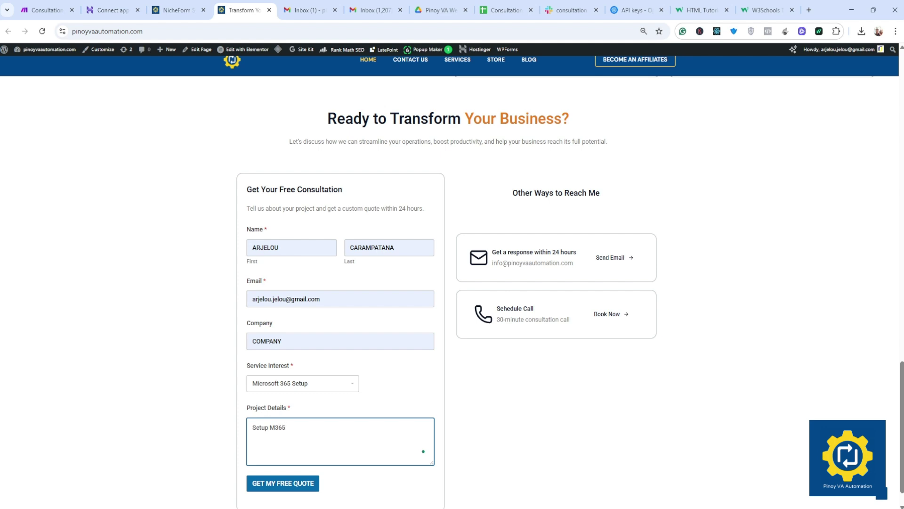
pyautogui.click(261, 484)
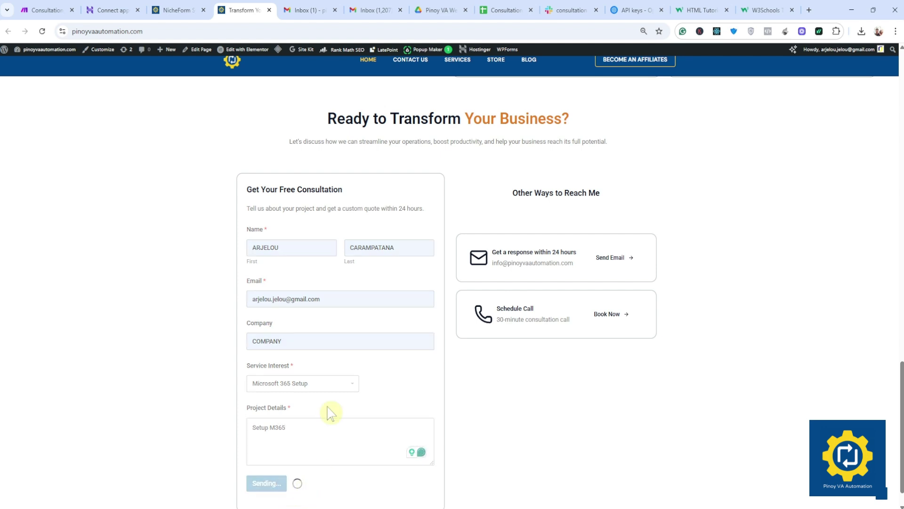
pyautogui.click(47, 10)
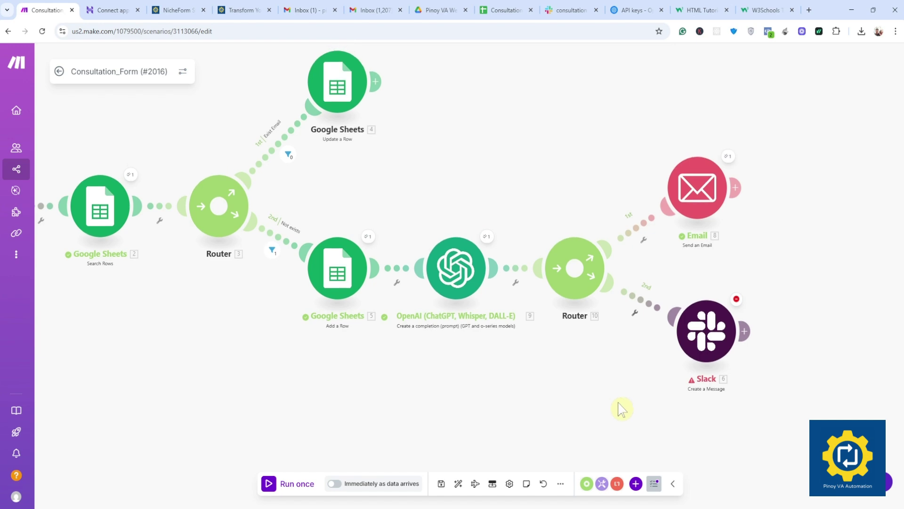
pyautogui.click(374, 11)
pyautogui.click(48, 236)
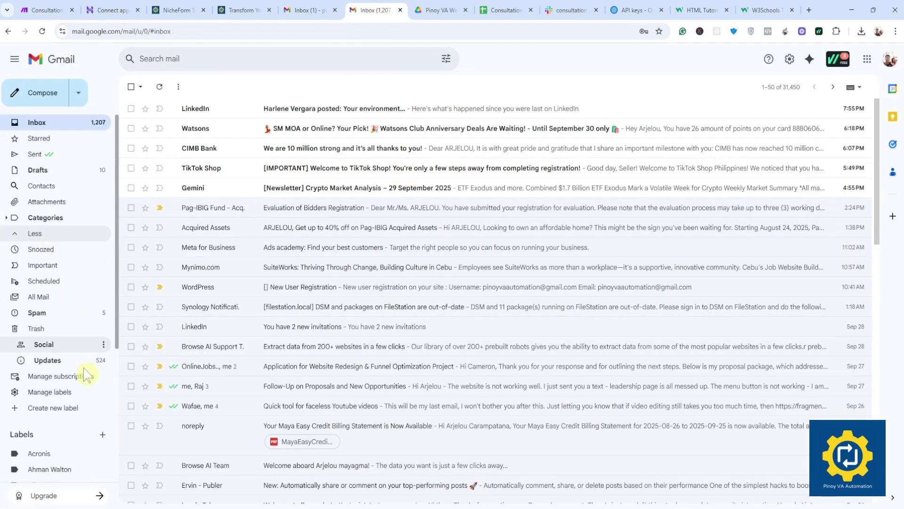
pyautogui.click(74, 313)
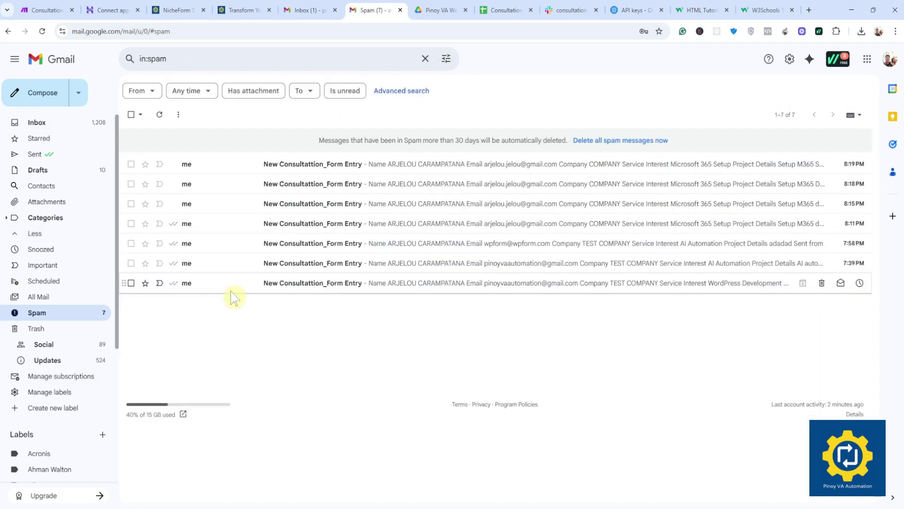
pyautogui.click(71, 124)
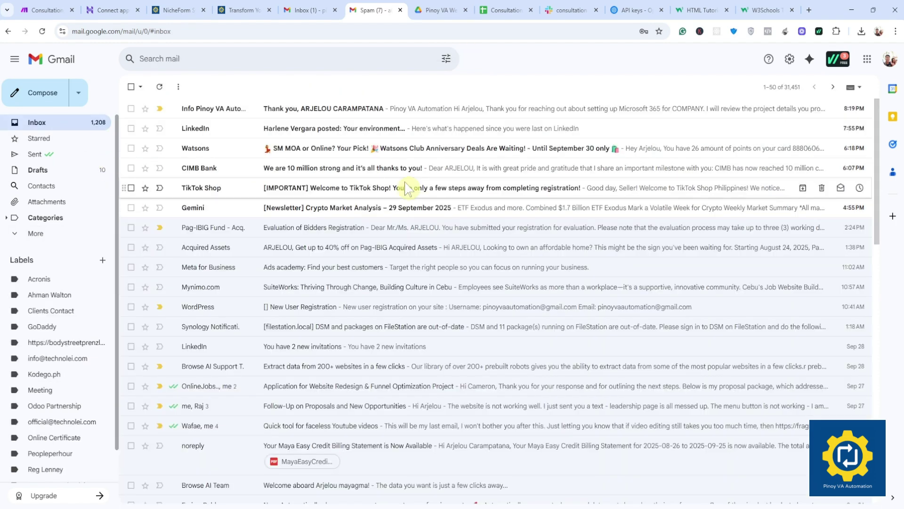
pyautogui.click(38, 9)
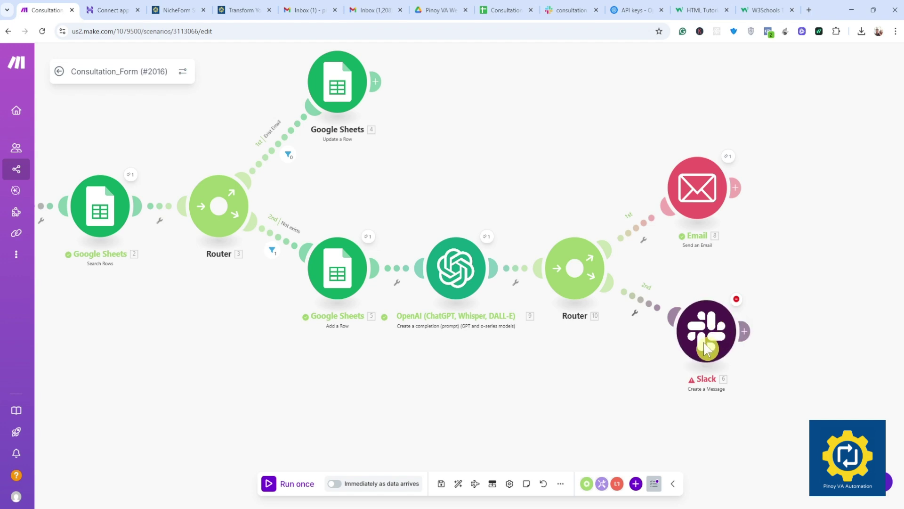
pyautogui.moveTo(624, 395); pyautogui.dragTo(654, 398)
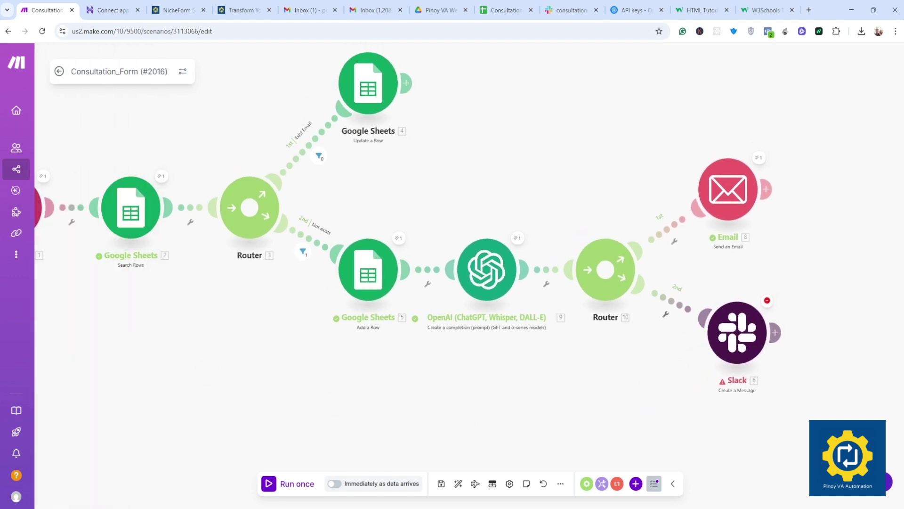
pyautogui.moveTo(56, 222)
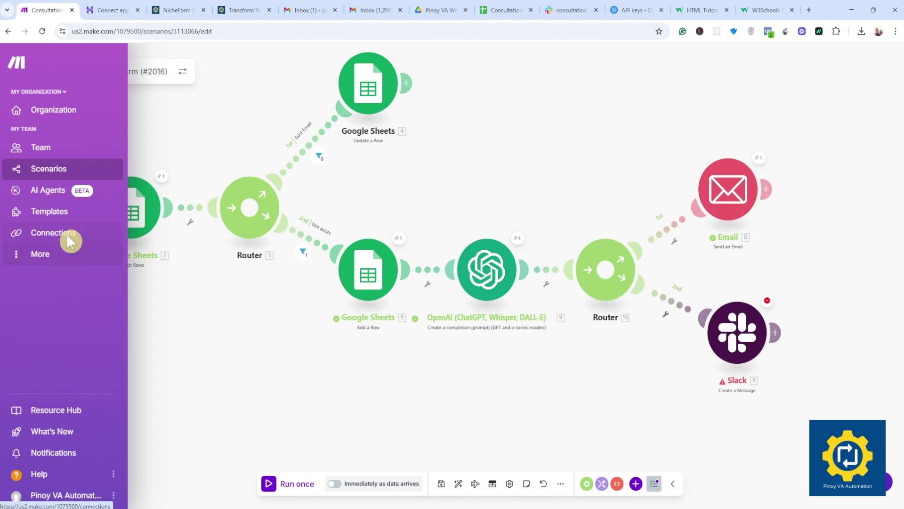
pyautogui.click(67, 234)
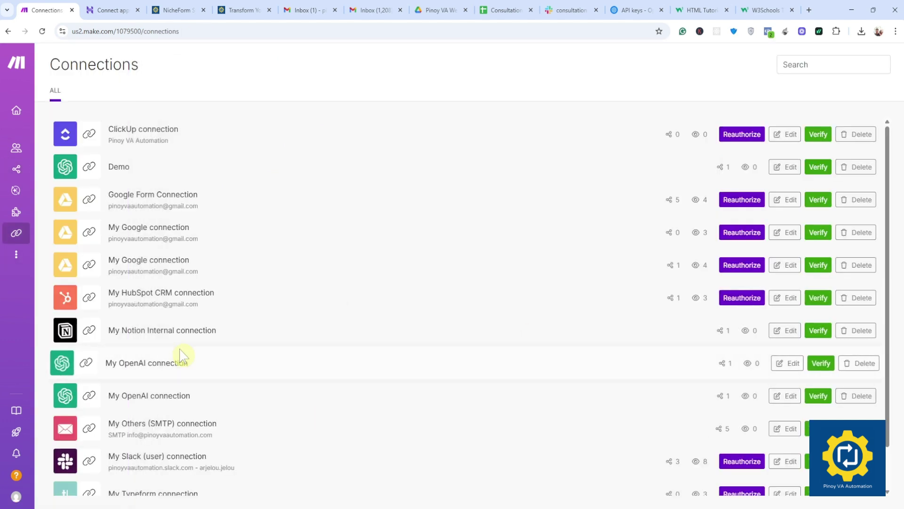
pyautogui.scroll(-1, 183, 354)
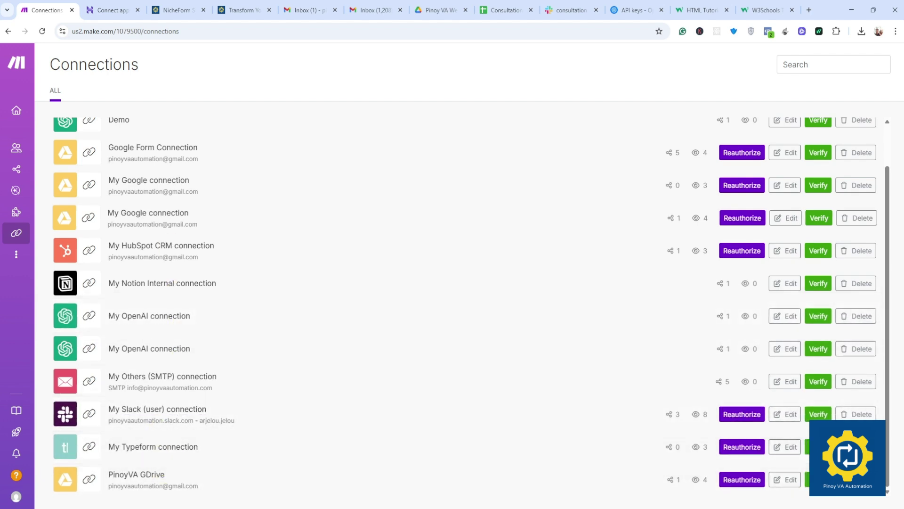
pyautogui.scroll(1, 115, 325)
pyautogui.scroll(-1, 114, 325)
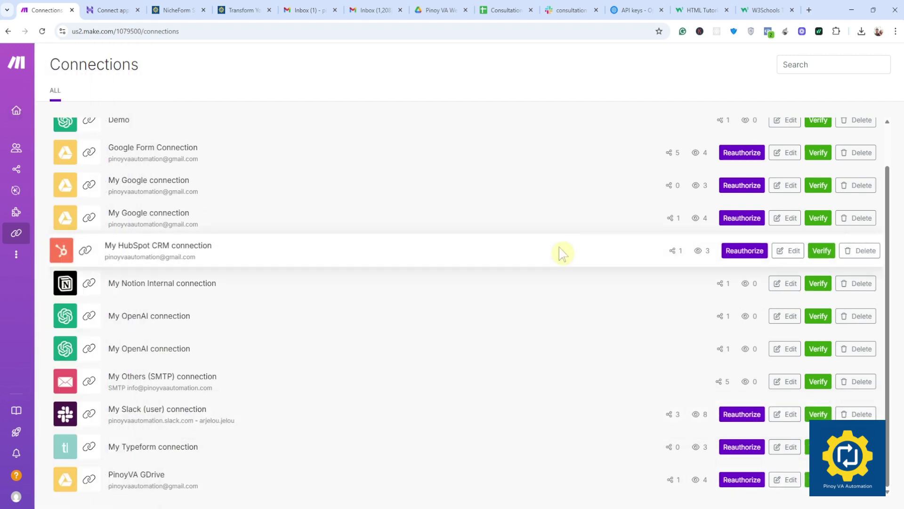
pyautogui.scroll(1, 538, 317)
pyautogui.scroll(-1, 265, 323)
pyautogui.scroll(1, 267, 323)
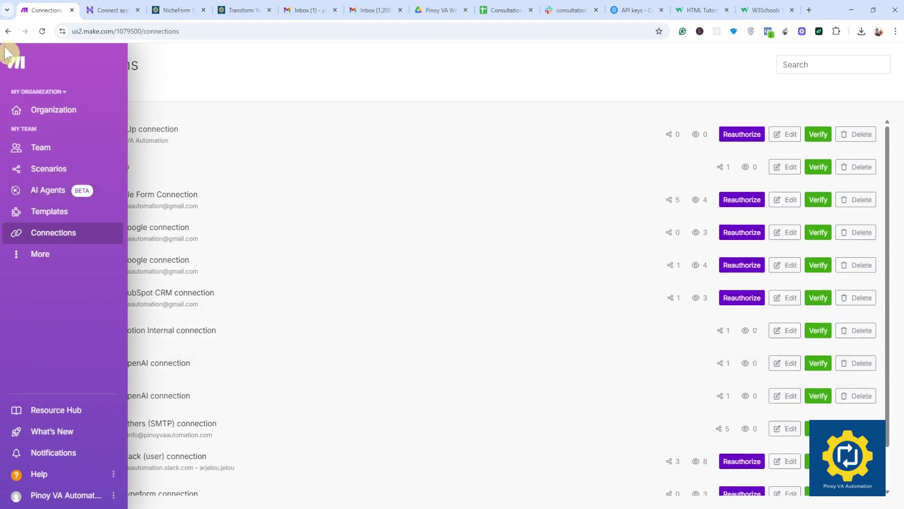
pyautogui.click(213, 146)
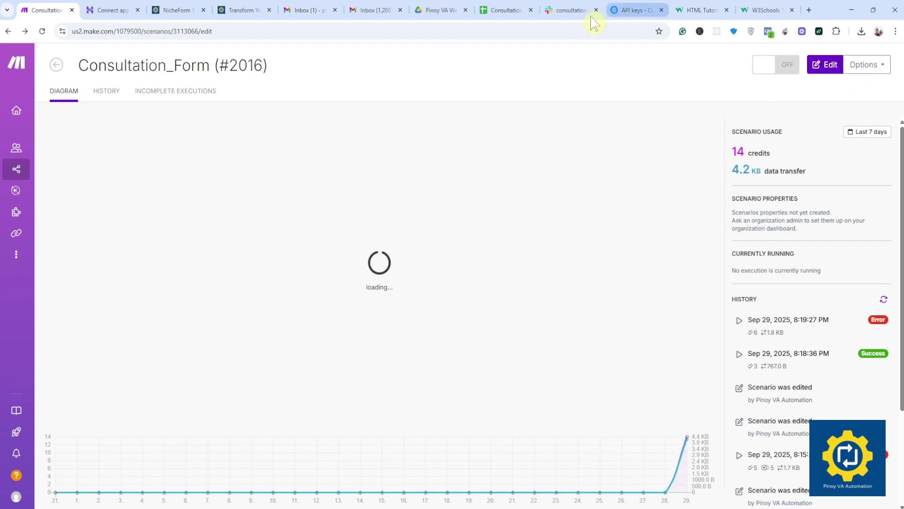
pyautogui.click(570, 10)
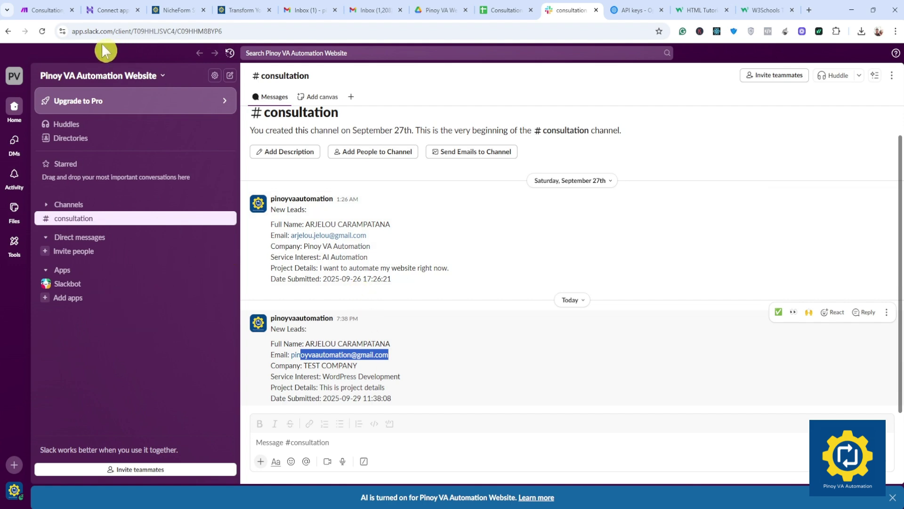
# Step: Add a new Slack (user) connection named Demo to the Slack module and submit it for authorization
pyautogui.click(47, 10)
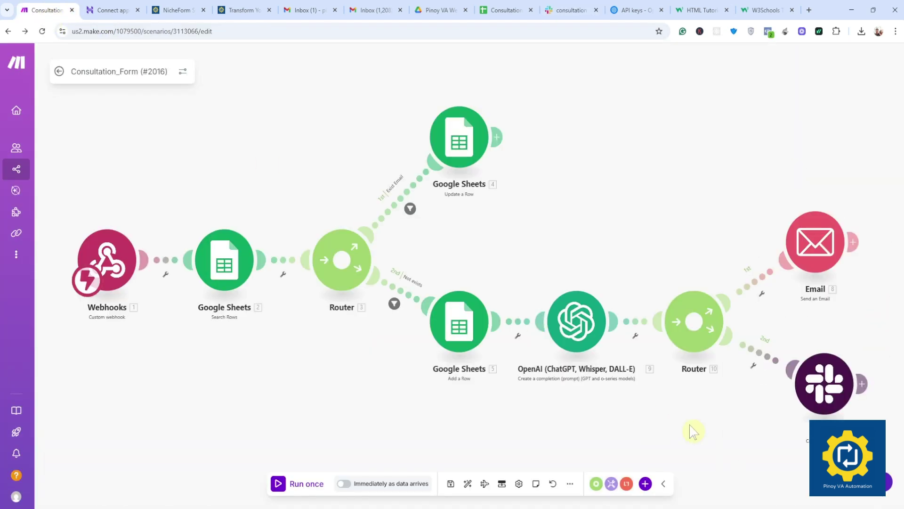
pyautogui.click(690, 330)
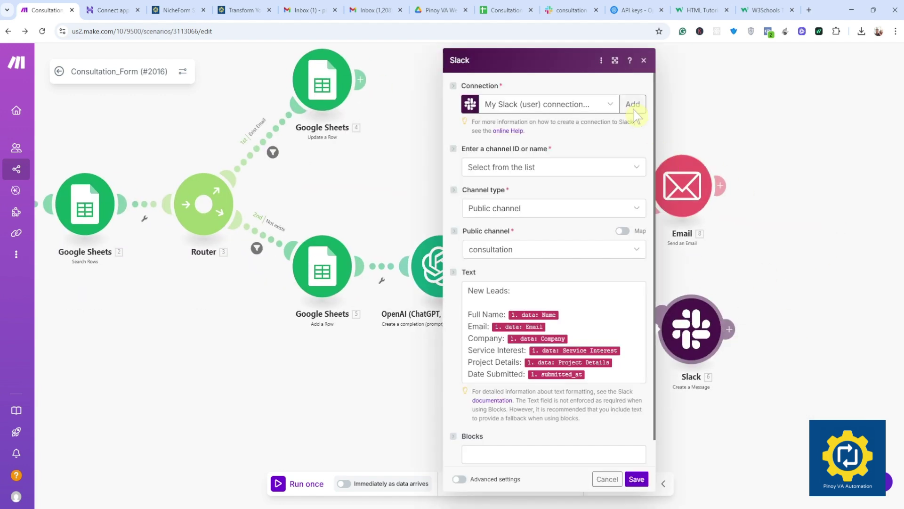
pyautogui.click(632, 104)
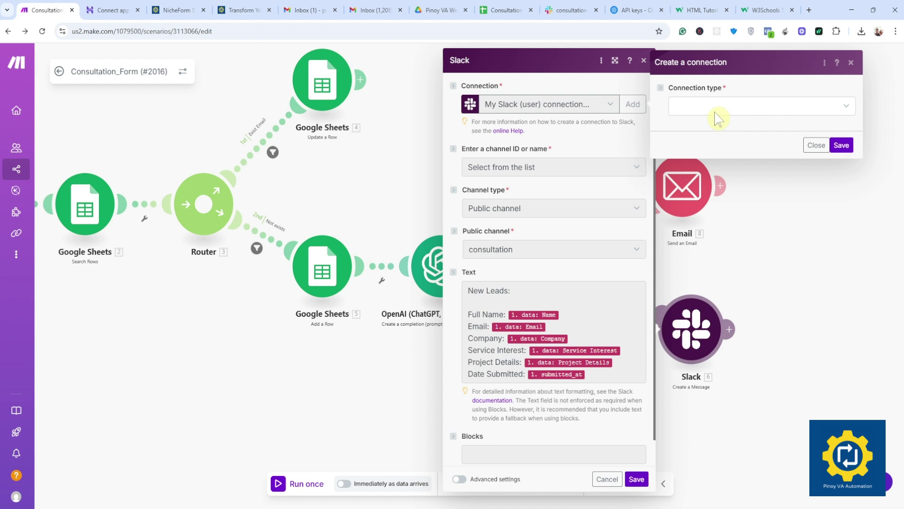
pyautogui.click(709, 111)
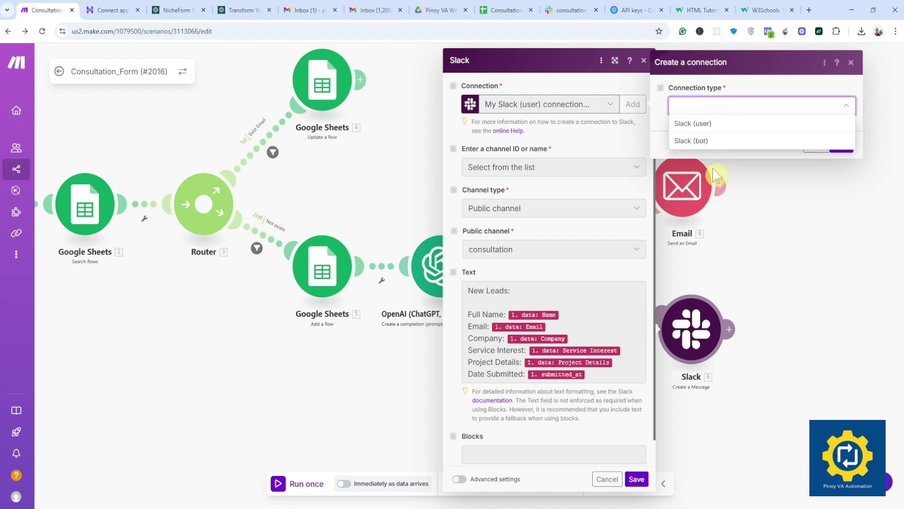
pyautogui.click(702, 124)
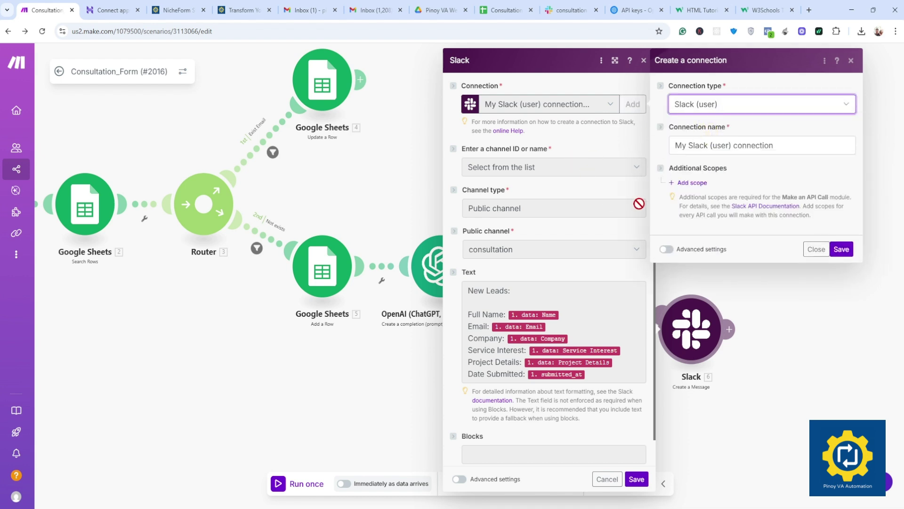
pyautogui.press('Tab')
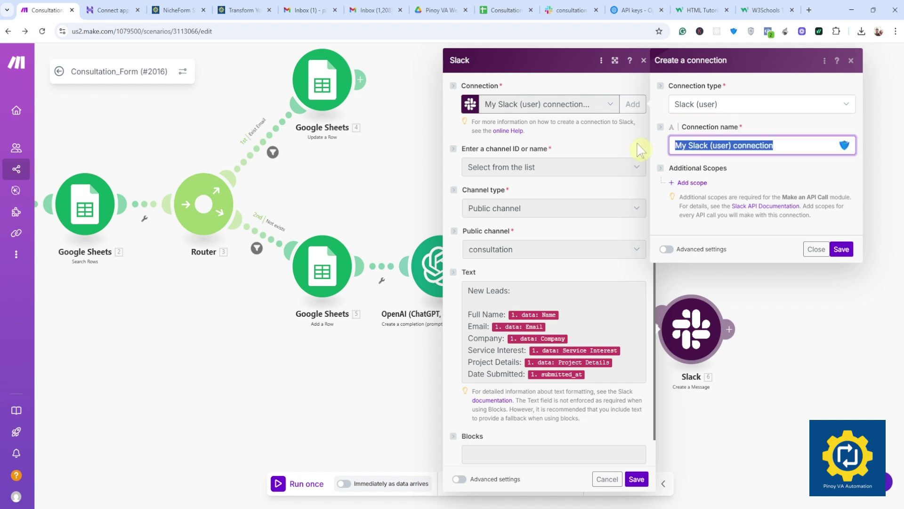
pyautogui.write('Demo')
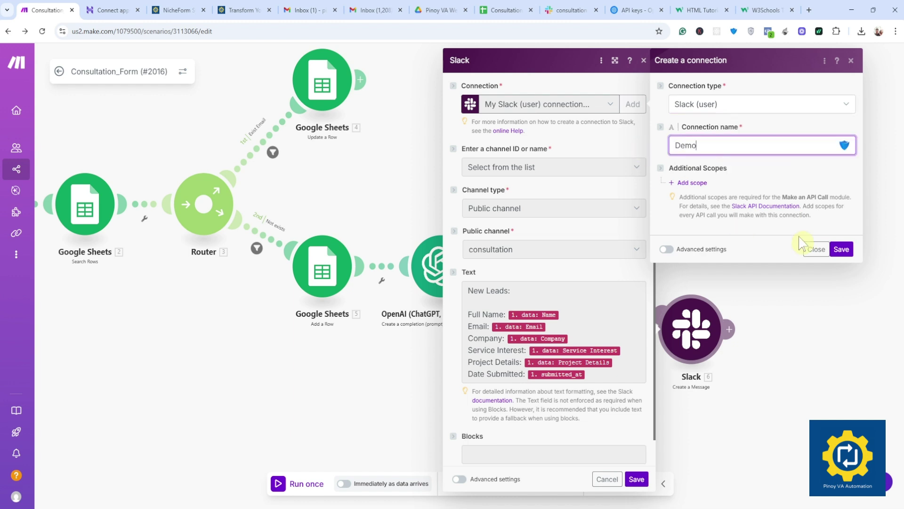
pyautogui.click(842, 248)
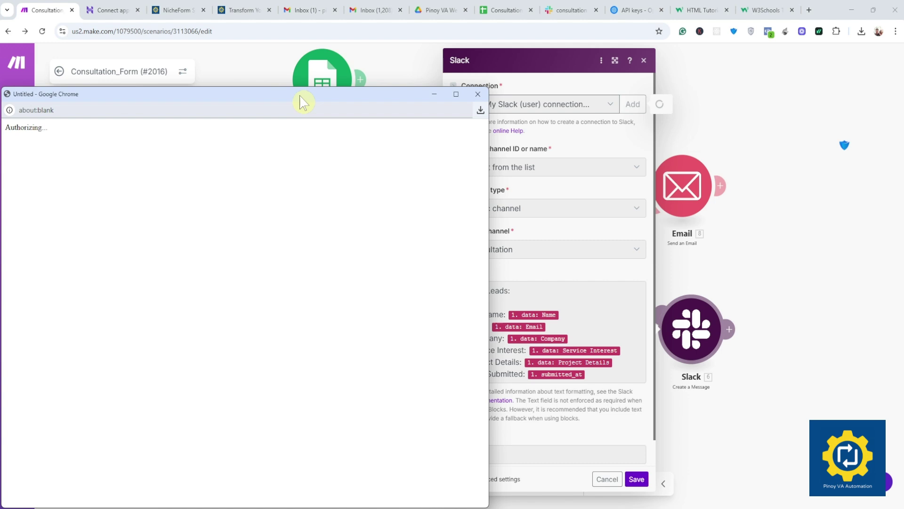
# Step: Authorize Make in the Slack workspace and save the Slack module's message settings
pyautogui.moveTo(350, 103); pyautogui.dragTo(393, 72)
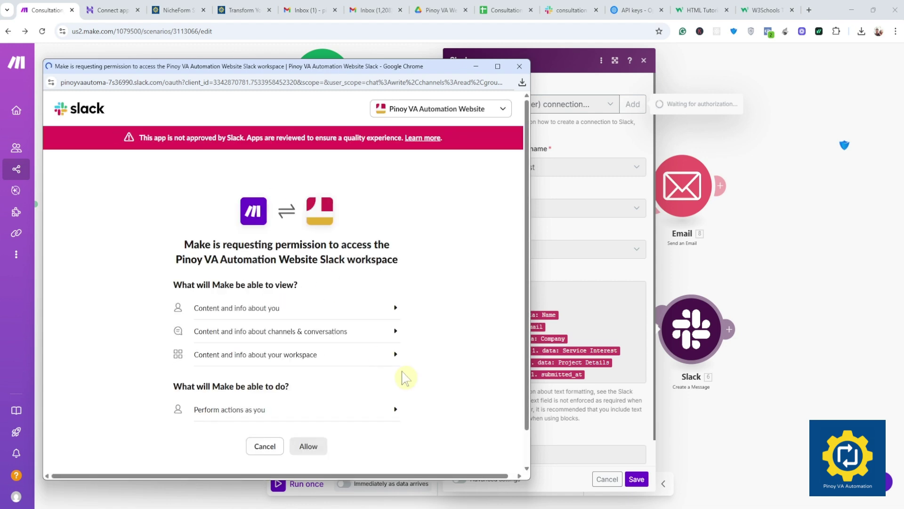
pyautogui.click(310, 447)
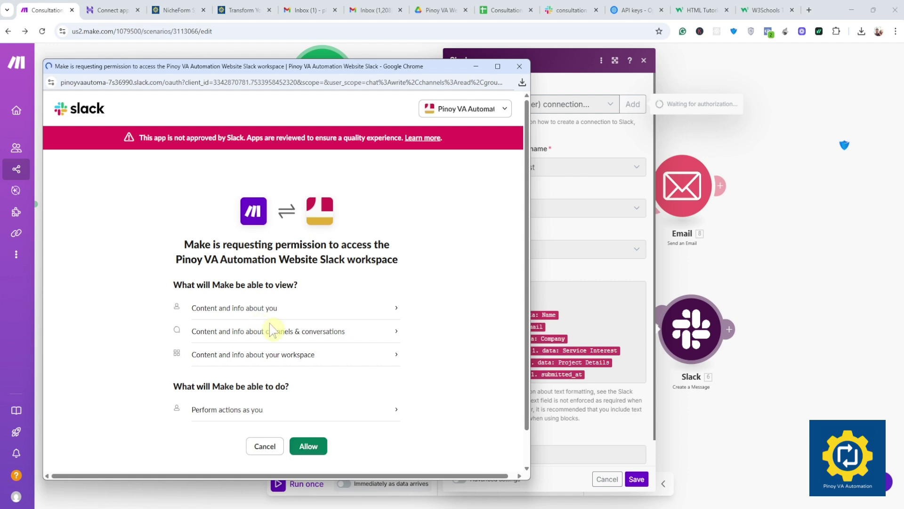
pyautogui.click(311, 446)
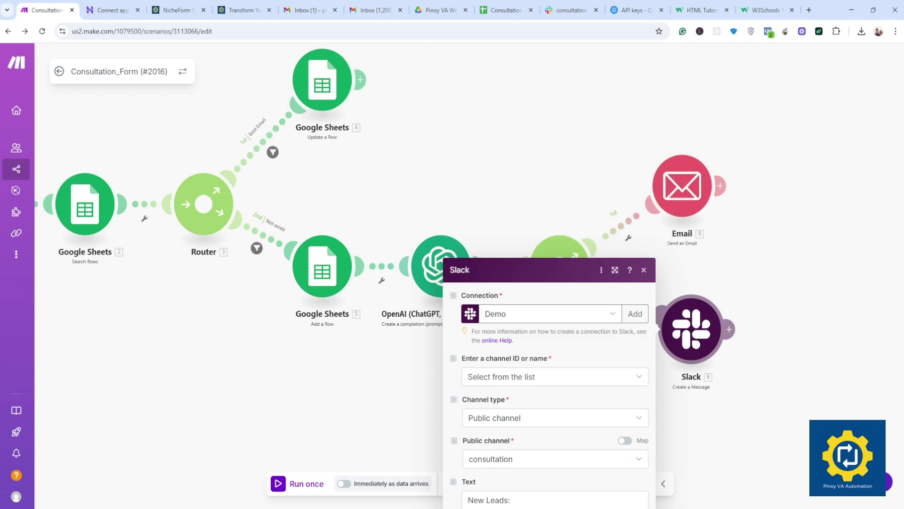
pyautogui.scroll(-1, 541, 247)
pyautogui.scroll(1, 541, 247)
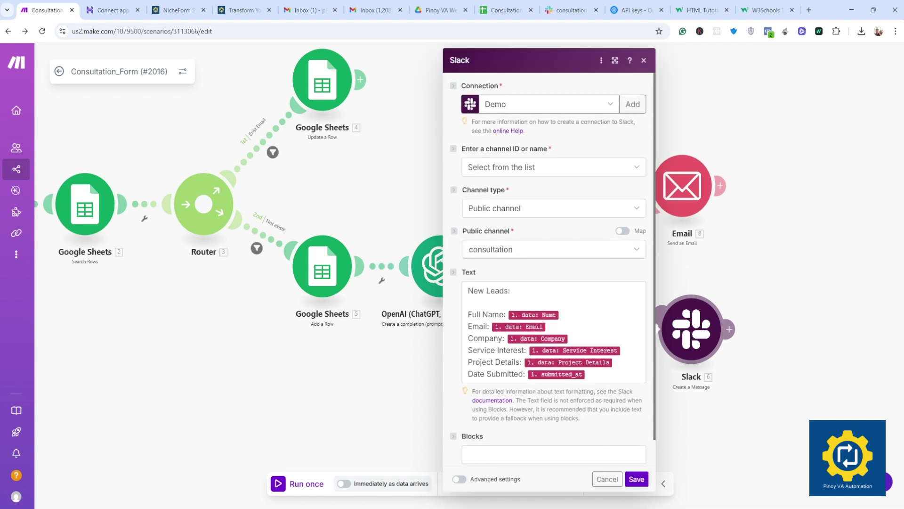
pyautogui.click(636, 479)
# Step: Save the scenario and start a single test run
pyautogui.scroll(-2, 415, 376)
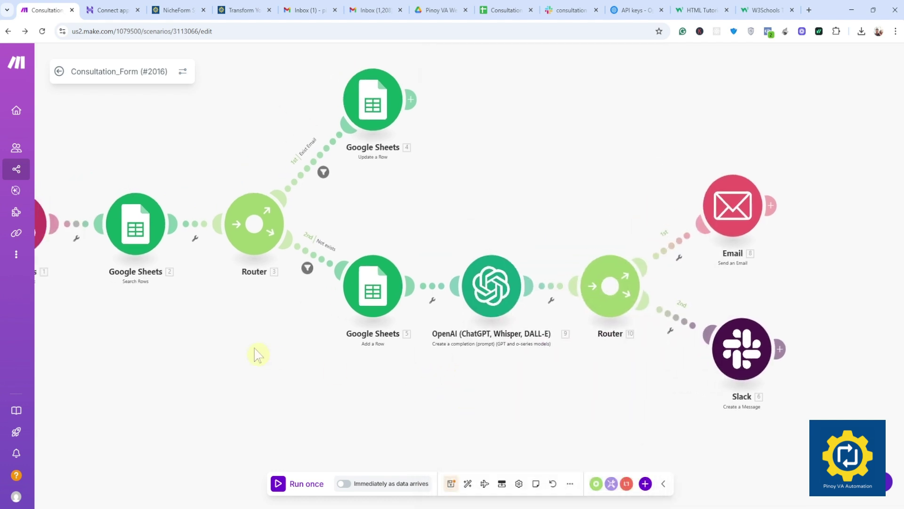
pyautogui.click(451, 484)
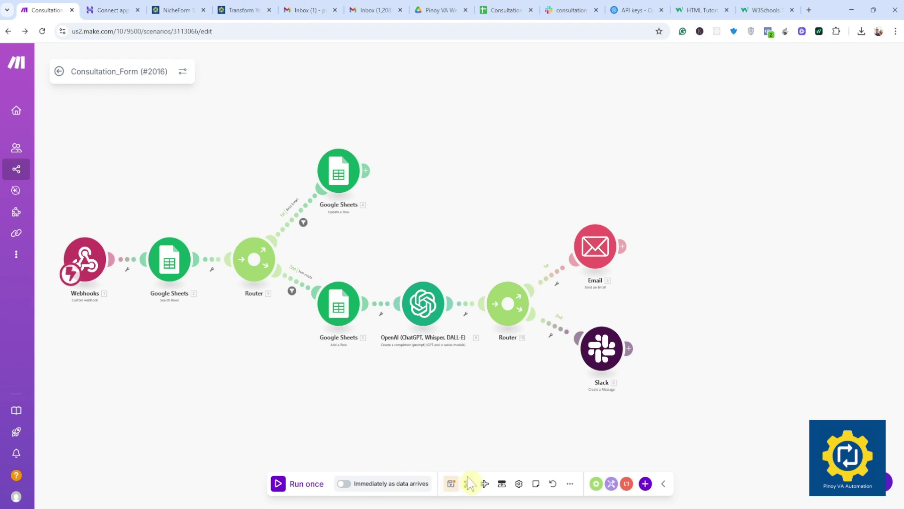
pyautogui.scroll(2, 310, 407)
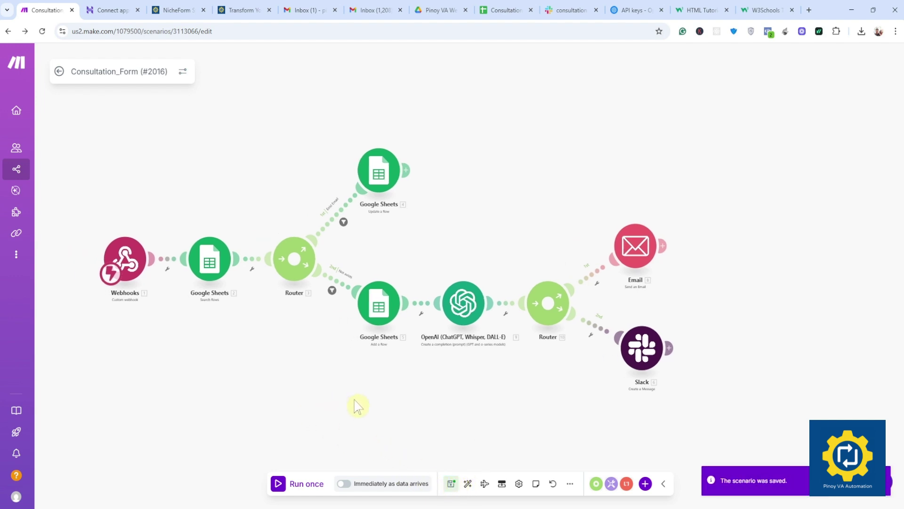
pyautogui.scroll(2, 294, 371)
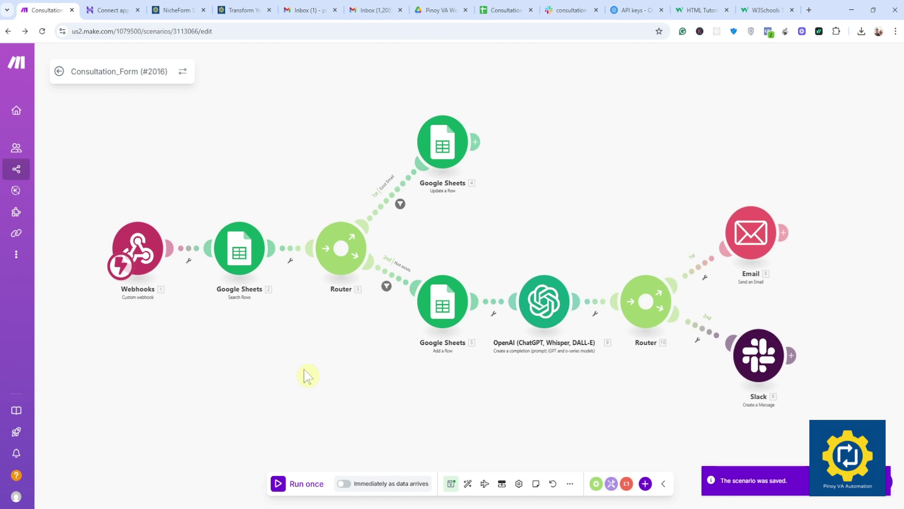
pyautogui.moveTo(332, 402); pyautogui.dragTo(313, 422)
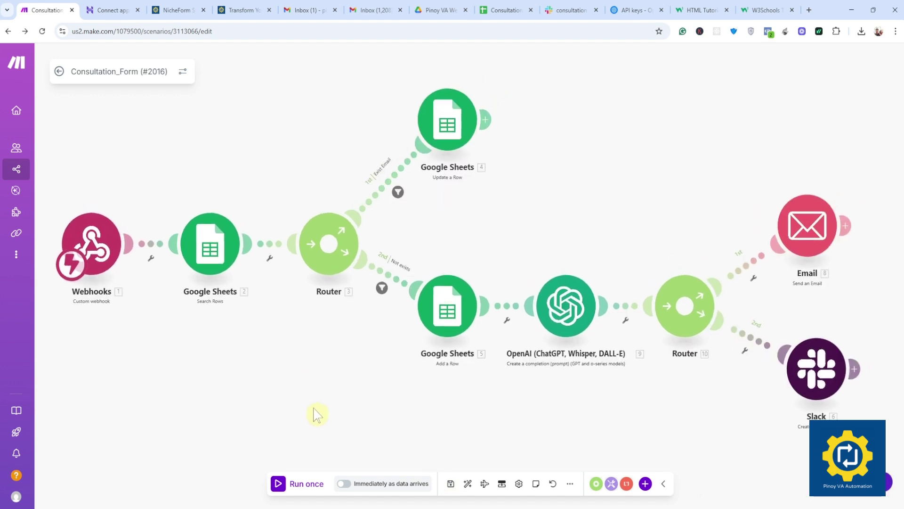
pyautogui.click(305, 485)
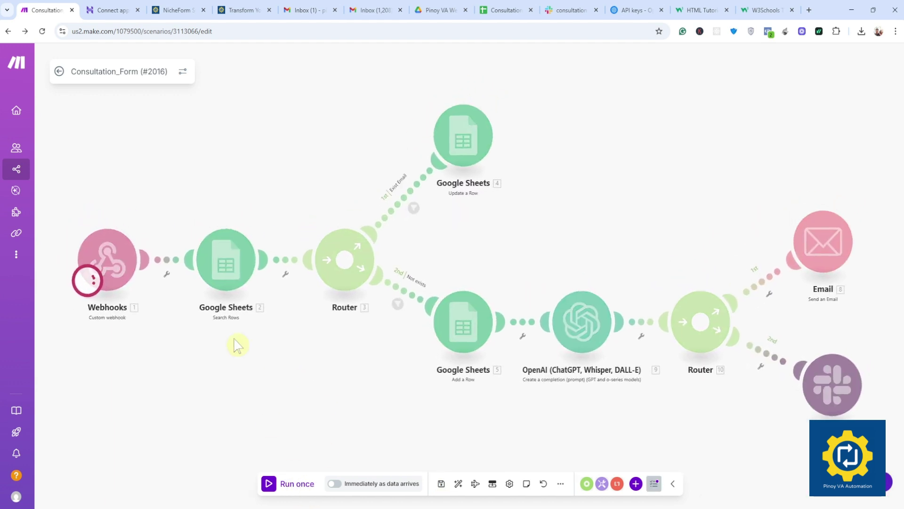
# Step: Reload the consultation form and autofill the name, email and company fields
pyautogui.click(239, 10)
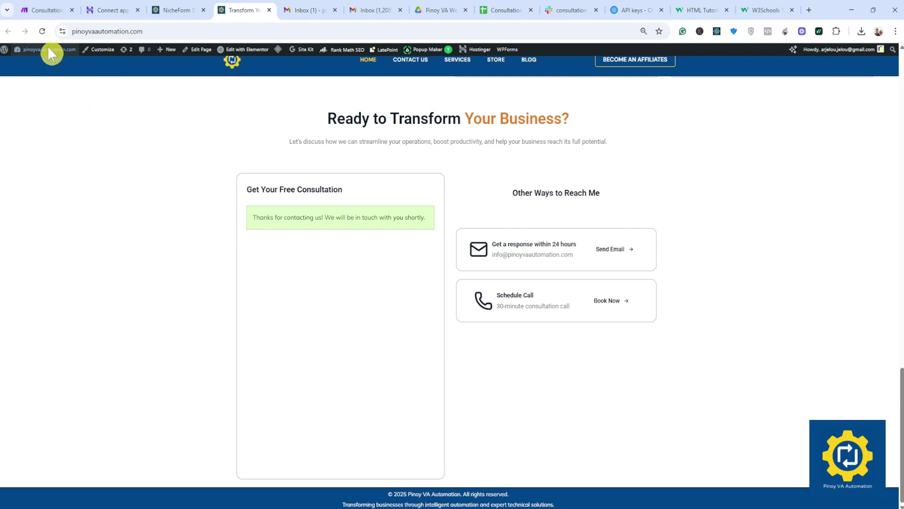
pyautogui.click(42, 32)
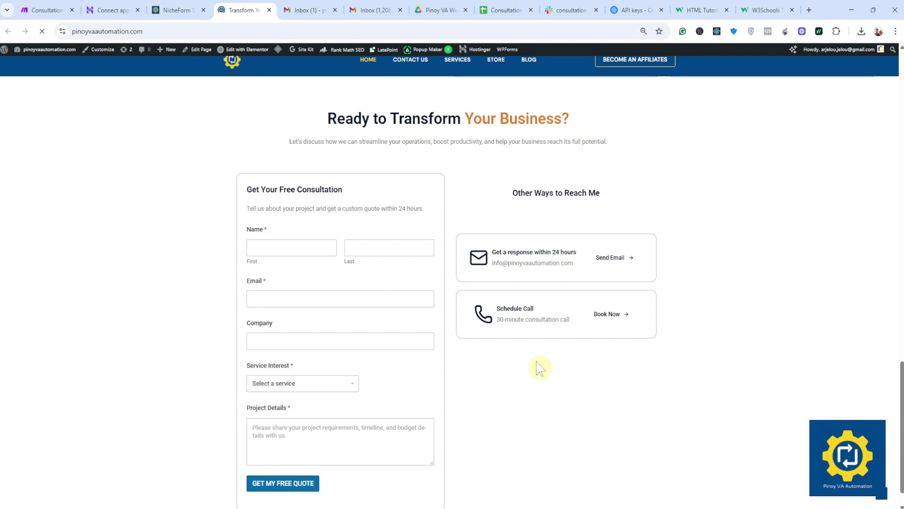
pyautogui.click(282, 248)
pyautogui.click(310, 275)
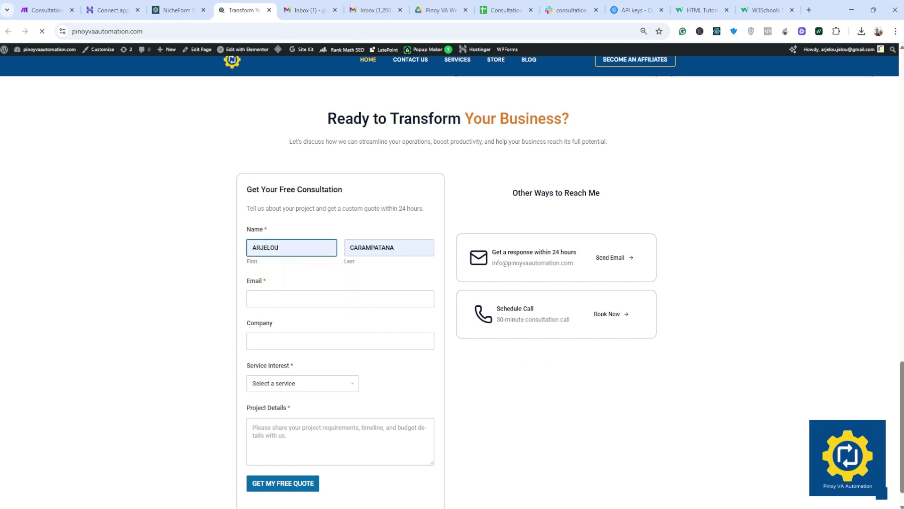
pyautogui.click(301, 299)
pyautogui.click(330, 376)
pyautogui.click(330, 341)
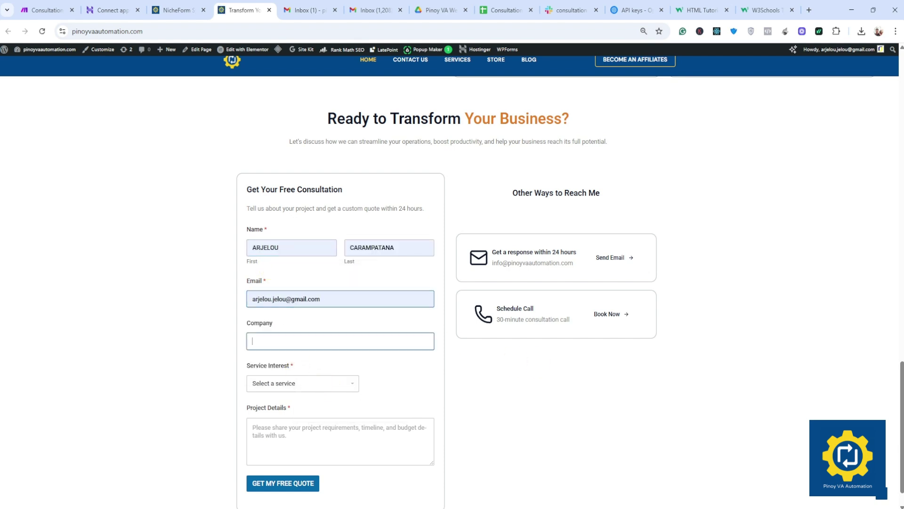
pyautogui.click(306, 382)
# Step: Choose WordPress Development, enter 'Setup domain' as project details, and submit the quote request
pyautogui.click(282, 383)
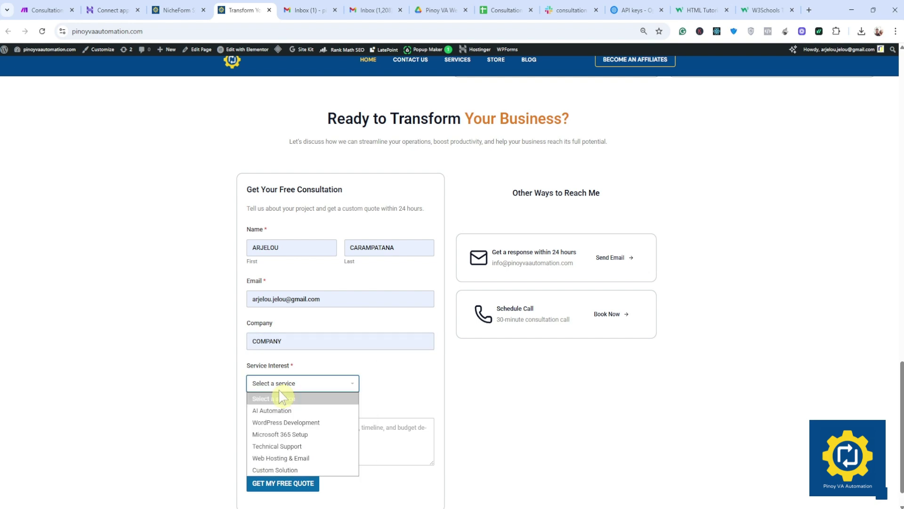
pyautogui.click(288, 423)
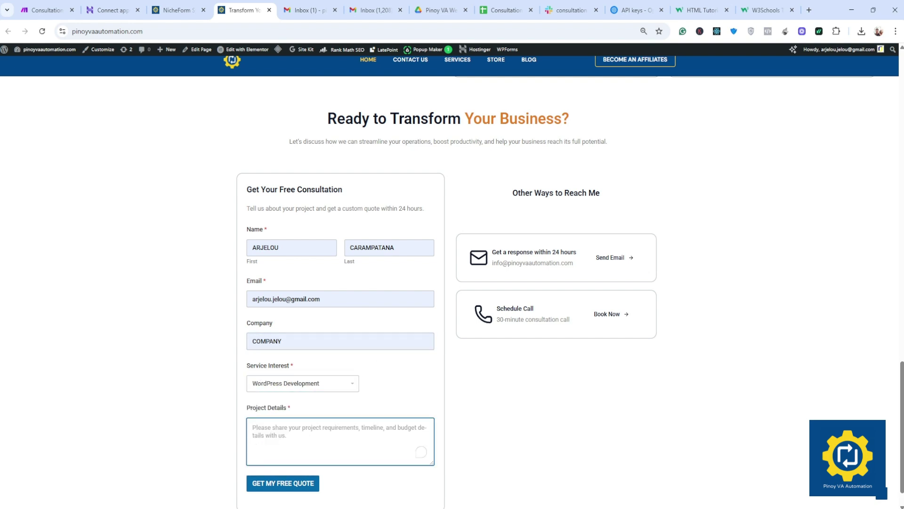
pyautogui.write('Setup domain')
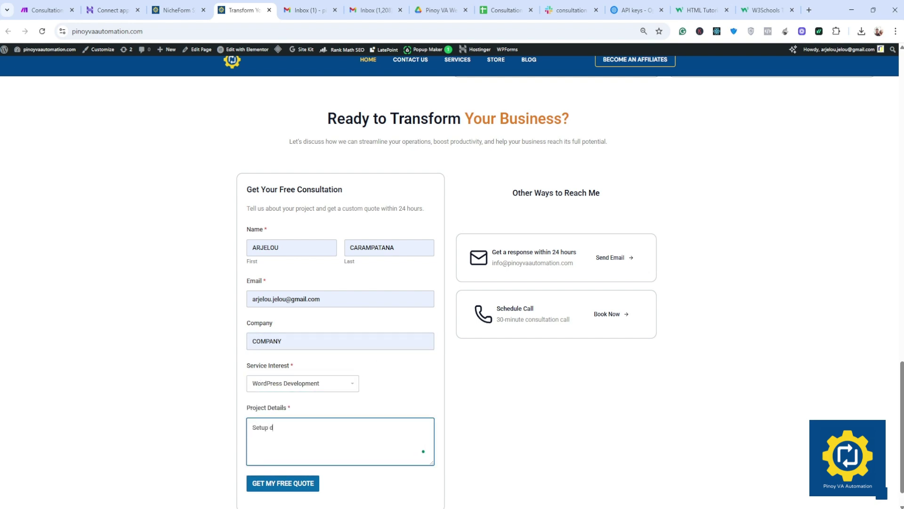
pyautogui.click(277, 485)
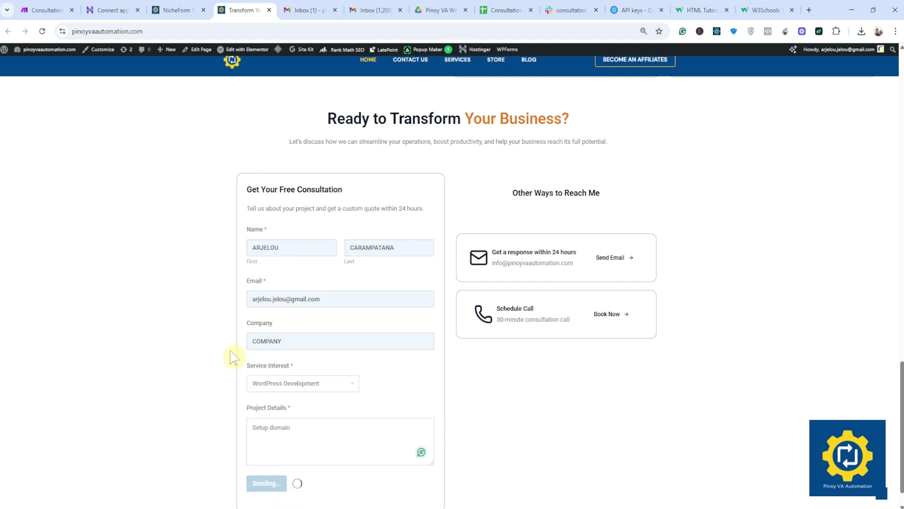
pyautogui.click(34, 7)
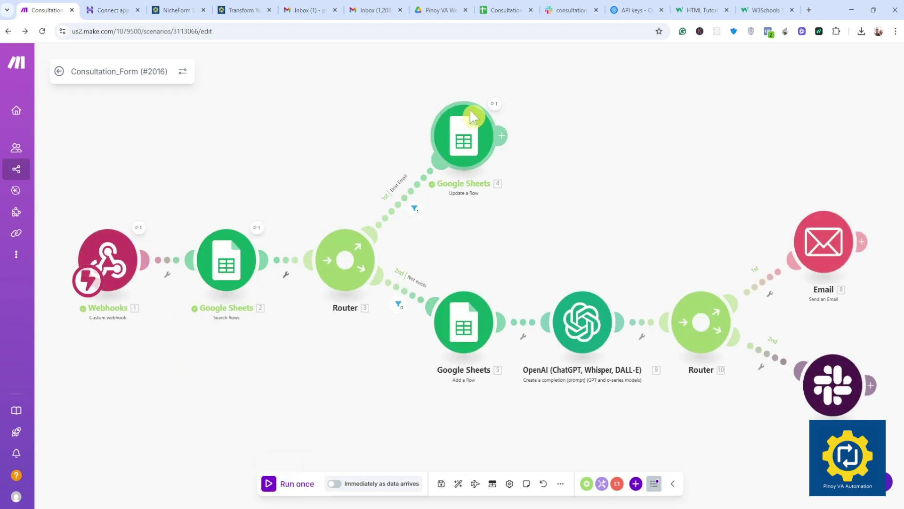
# Step: Delete row 3, the new WordPress Development entry, from the Logs sheet and run the scenario again
pyautogui.click(505, 9)
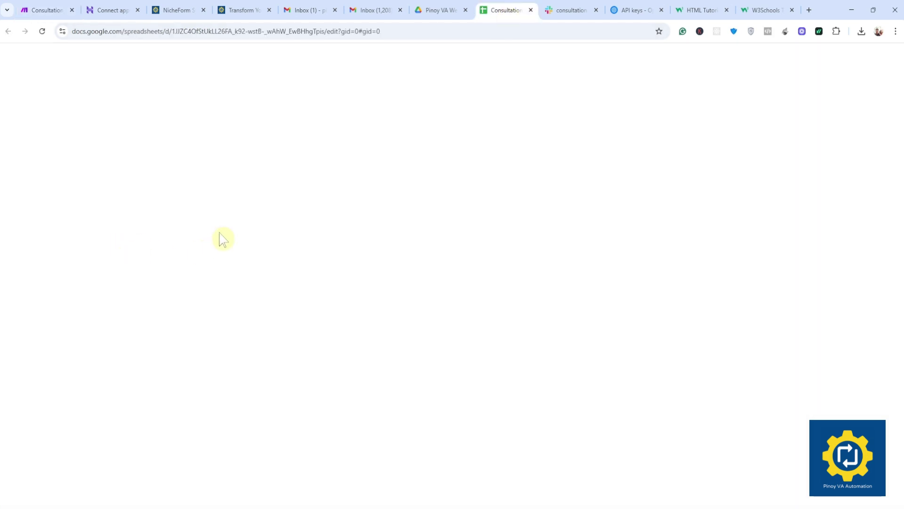
pyautogui.click(8, 152)
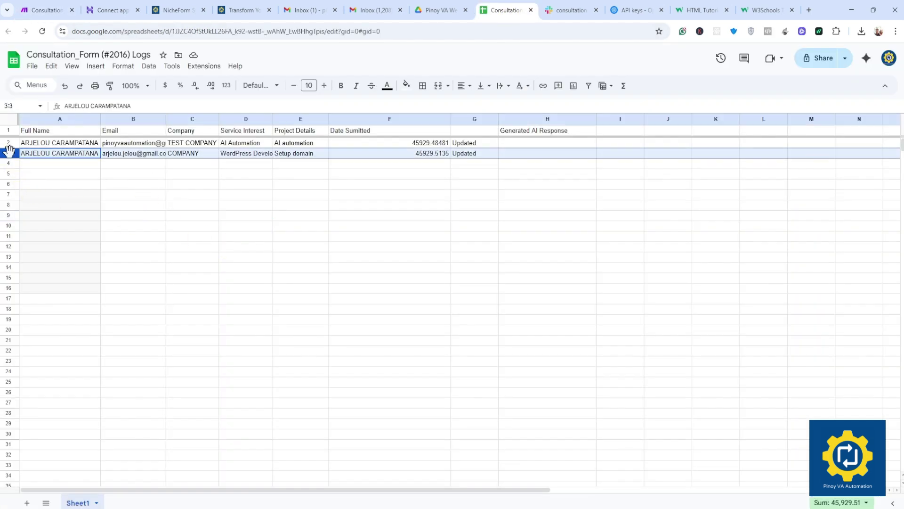
pyautogui.rightClick(10, 149)
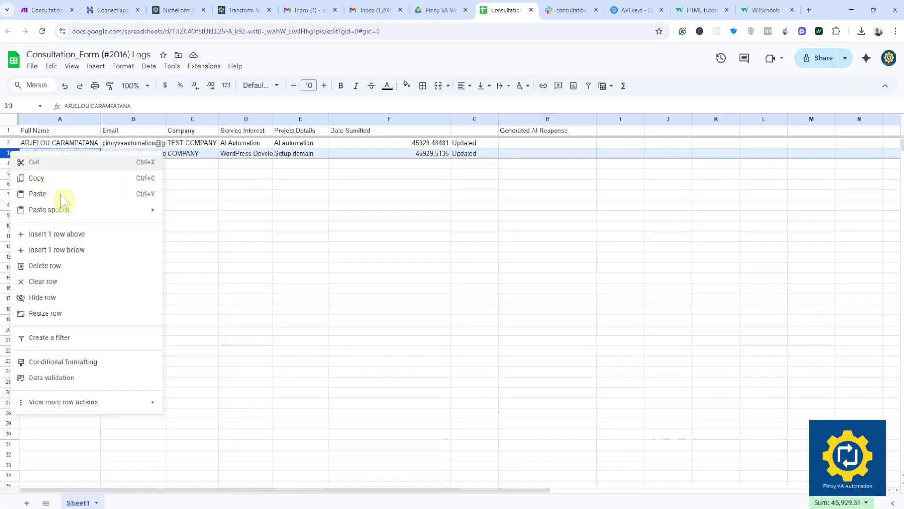
pyautogui.click(63, 271)
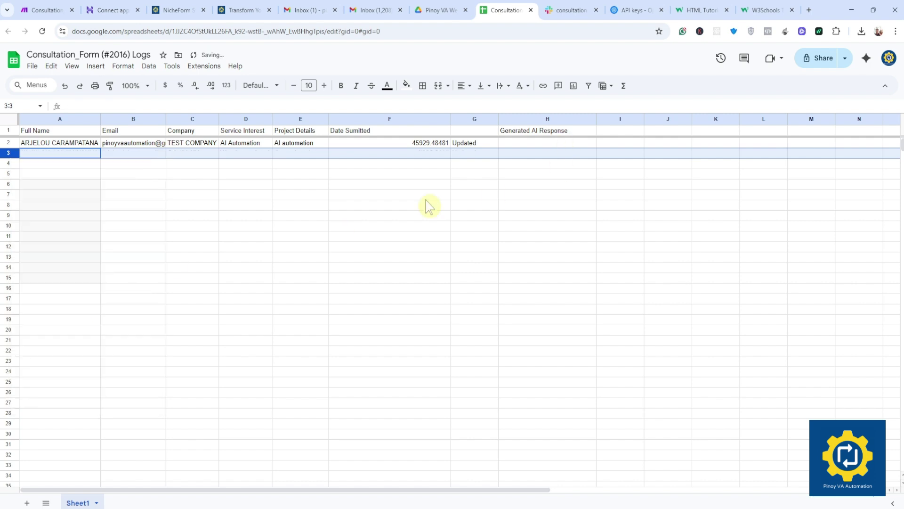
pyautogui.click(52, 11)
pyautogui.click(296, 483)
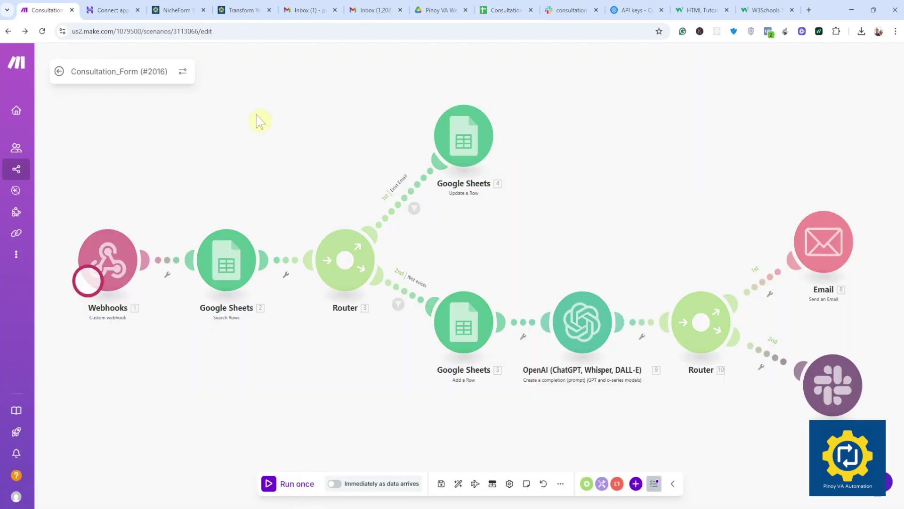
# Step: Reload the consultation form and autofill the name, email and company fields
pyautogui.click(240, 10)
pyautogui.click(42, 31)
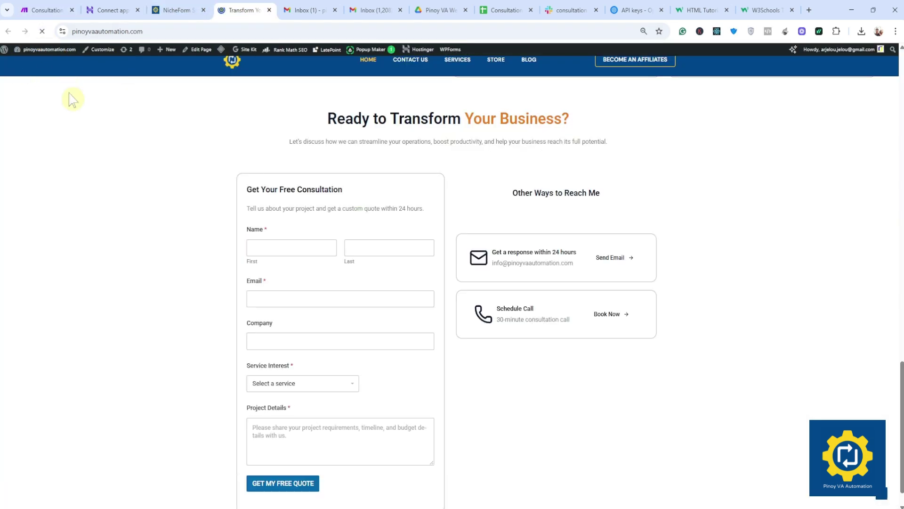
pyautogui.click(332, 247)
pyautogui.click(316, 277)
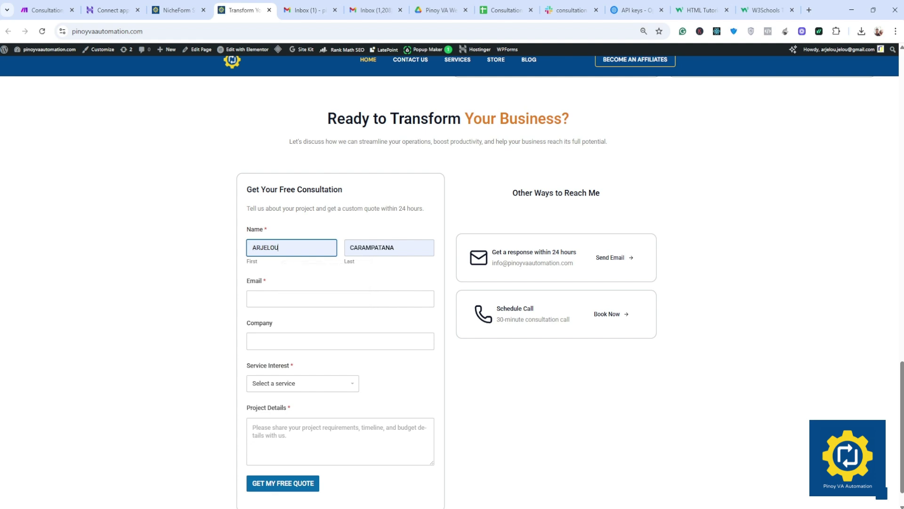
pyautogui.click(311, 299)
pyautogui.click(332, 377)
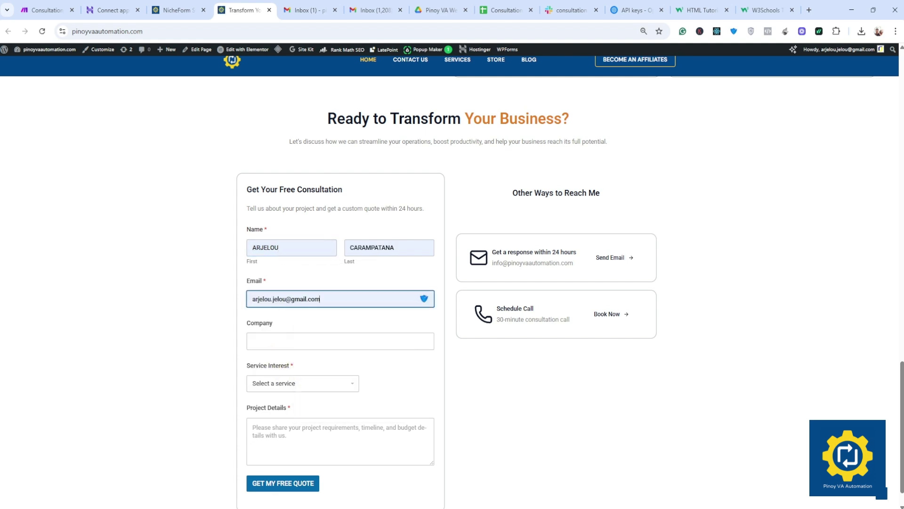
pyautogui.click(313, 341)
pyautogui.click(312, 366)
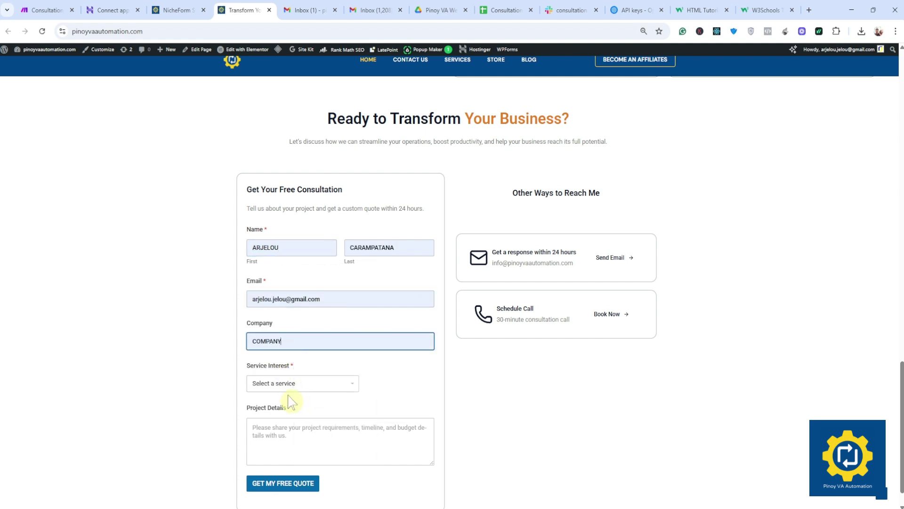
# Step: Enter 'Domain setup' as the WordPress Development project details and submit the quote request
pyautogui.click(287, 384)
pyautogui.click(253, 428)
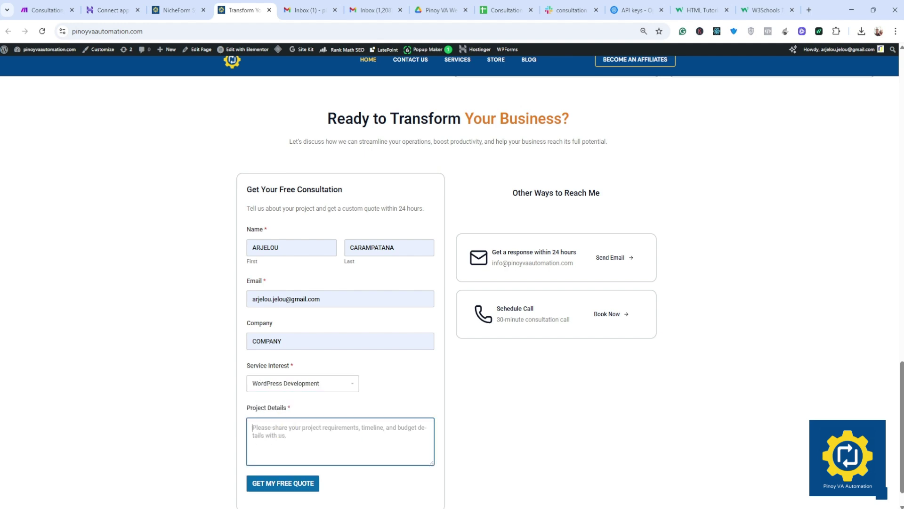
pyautogui.write('W')
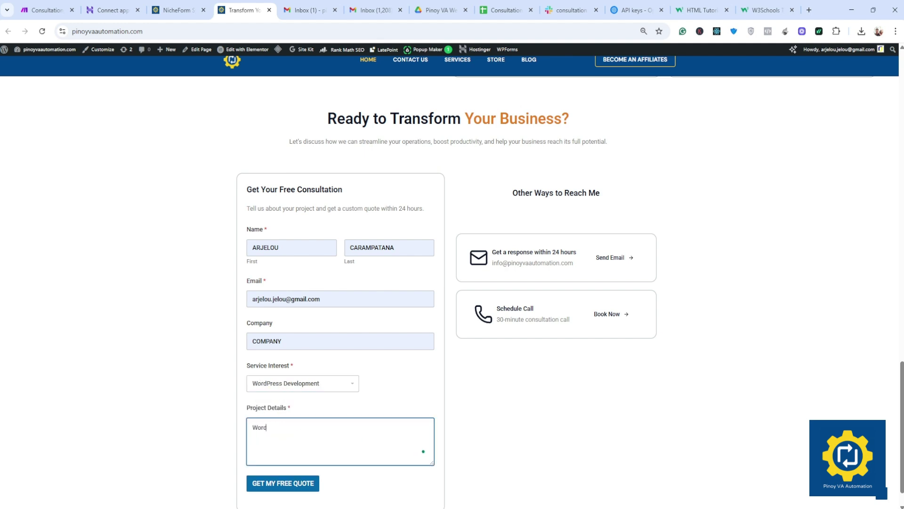
pyautogui.press('BackSpace')
pyautogui.write('W')
pyautogui.press('BackSpace')
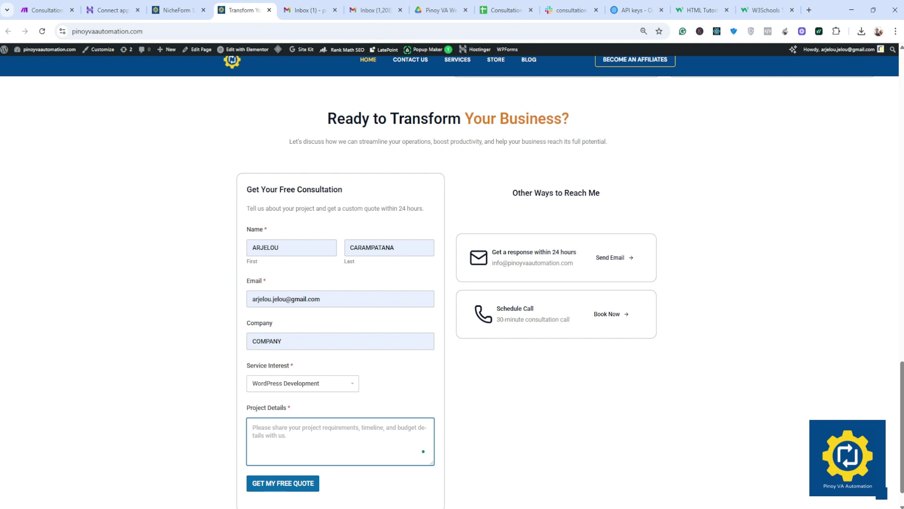
pyautogui.write('dOA')
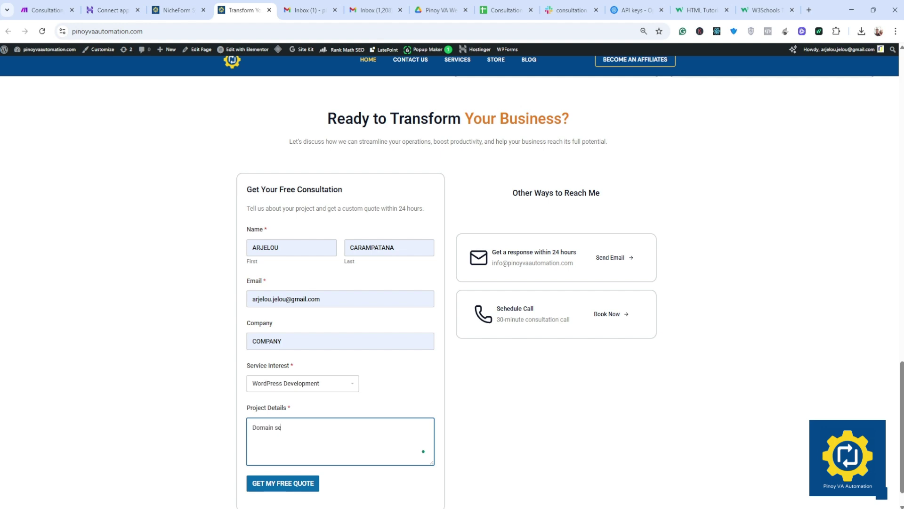
pyautogui.click(284, 483)
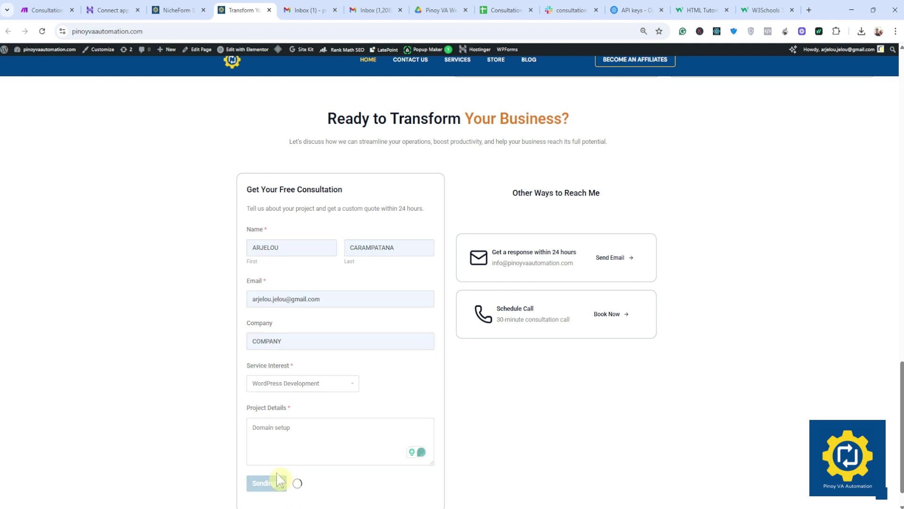
pyautogui.click(47, 10)
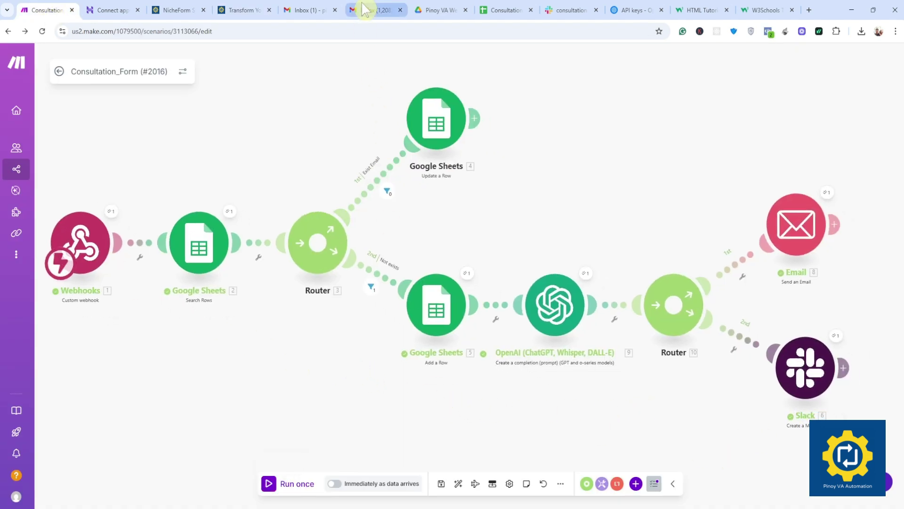
# Step: Inspect the OpenAI module's generated WordPress Development thank-you reply
pyautogui.click(586, 275)
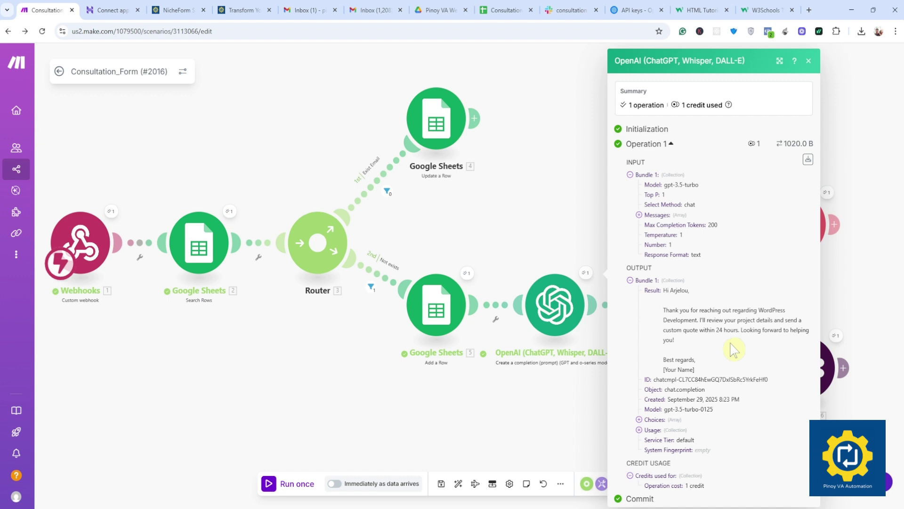
pyautogui.moveTo(673, 310); pyautogui.dragTo(772, 320)
pyautogui.moveTo(664, 291); pyautogui.dragTo(735, 346)
pyautogui.click(696, 345)
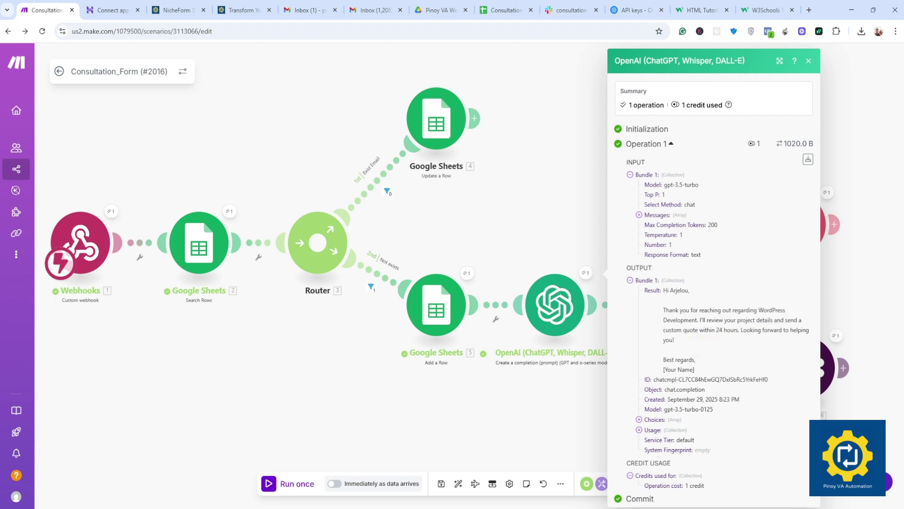
pyautogui.click(567, 212)
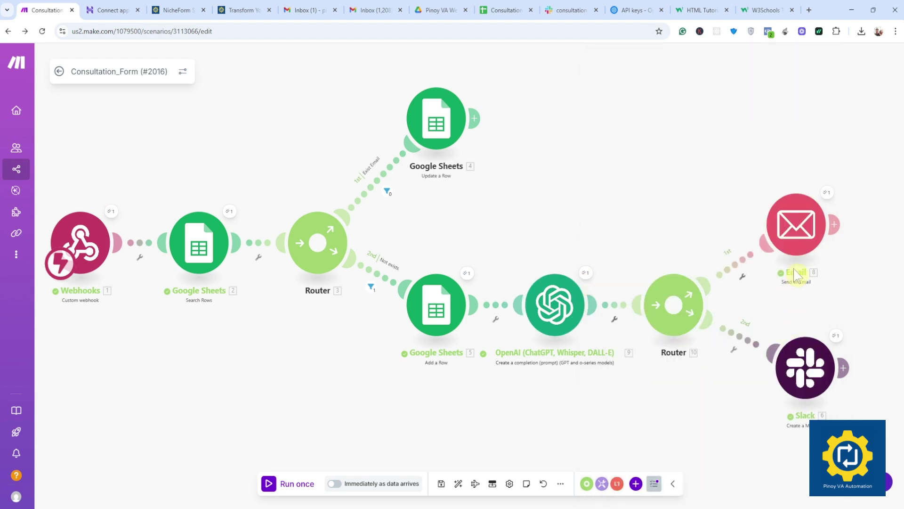
# Step: Check the Email module's run results, then bring up the Gmail inbox
pyautogui.click(822, 227)
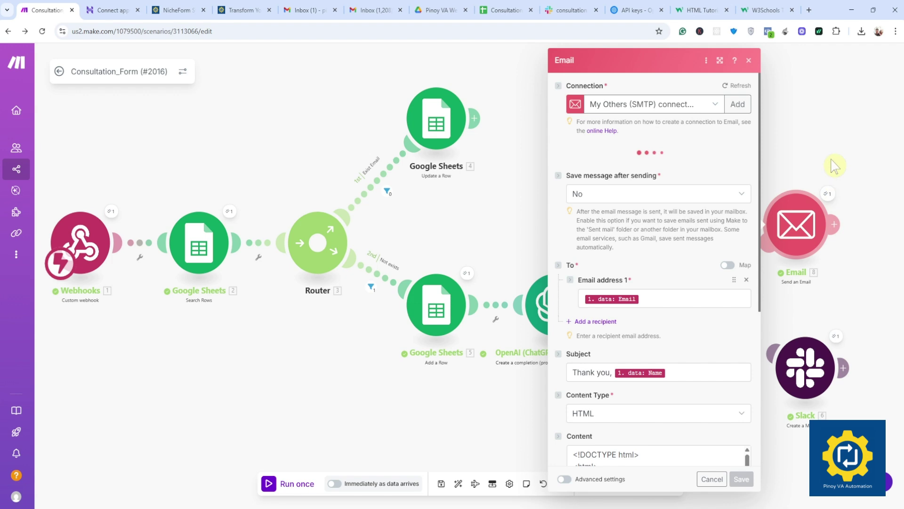
pyautogui.click(827, 191)
pyautogui.click(829, 193)
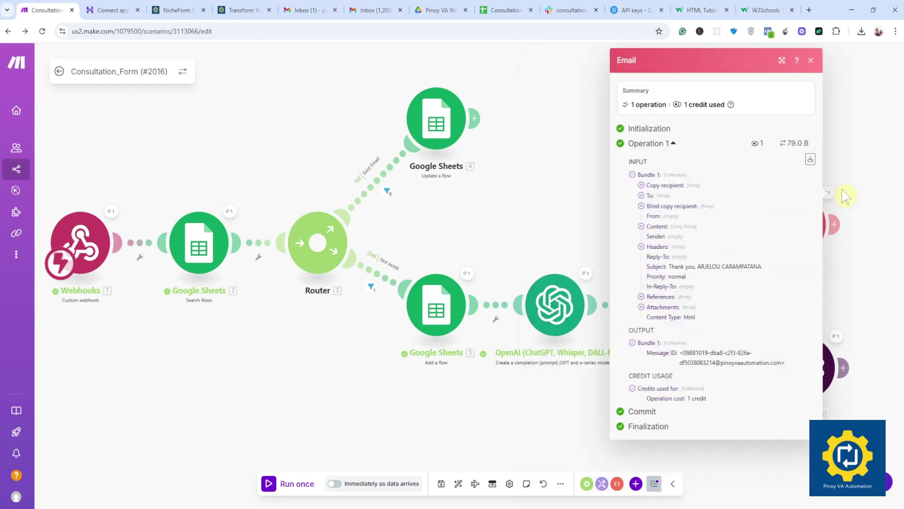
pyautogui.click(845, 195)
pyautogui.click(379, 11)
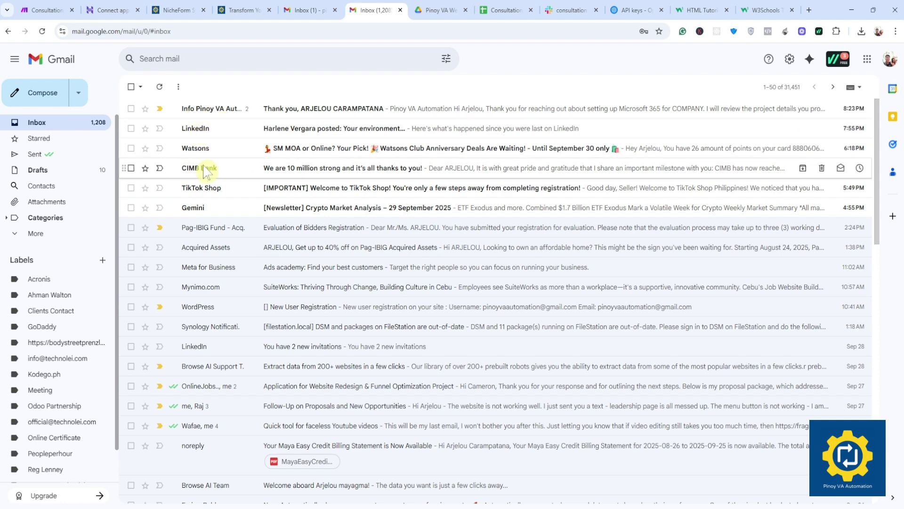
# Step: Read the newest thank-you email confirming WordPress Development with 'Domain setup', noting its [Your Name] placeholder
pyautogui.moveTo(204, 171)
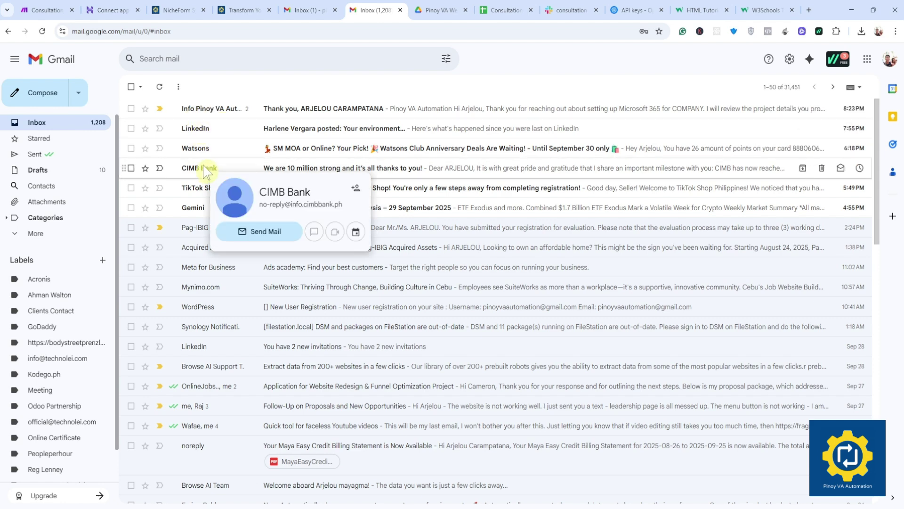
pyautogui.click(205, 110)
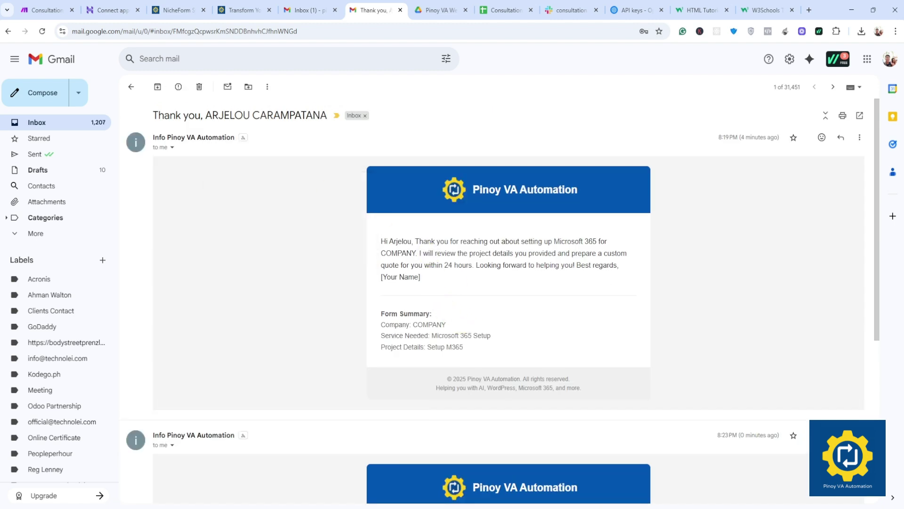
pyautogui.moveTo(422, 241); pyautogui.dragTo(439, 282)
pyautogui.click(460, 298)
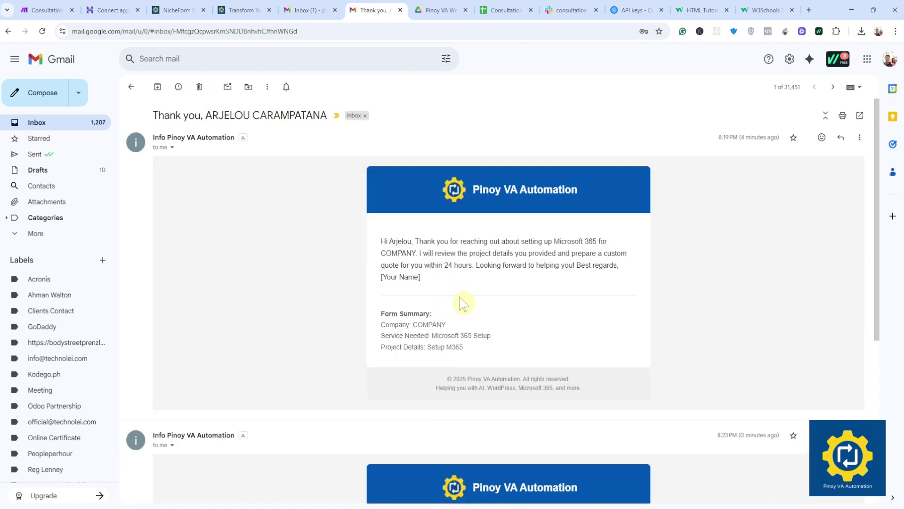
pyautogui.moveTo(380, 277); pyautogui.dragTo(429, 278)
pyautogui.click(442, 290)
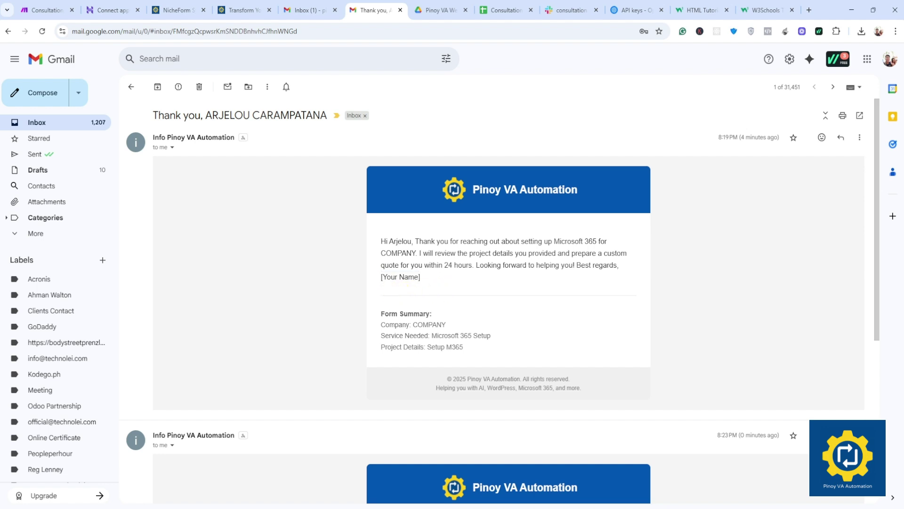
pyautogui.moveTo(381, 277); pyautogui.dragTo(414, 278)
pyautogui.click(449, 304)
pyautogui.click(131, 86)
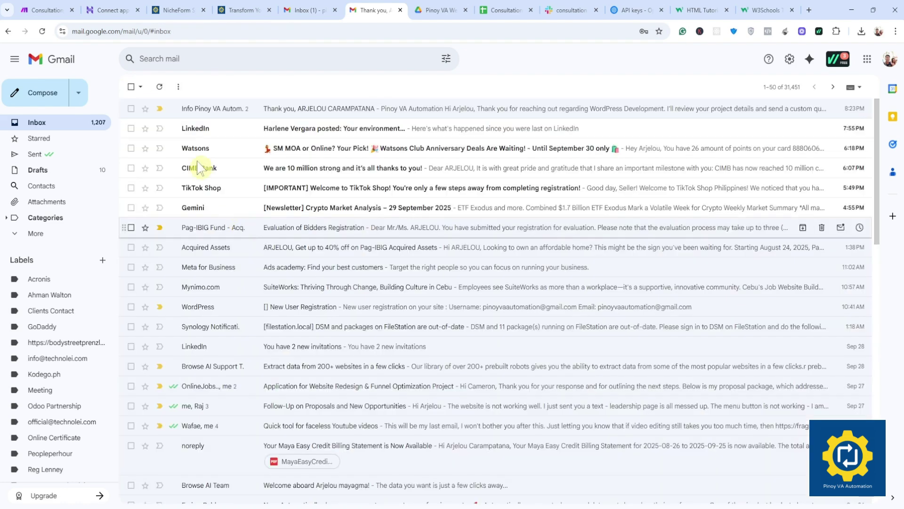
pyautogui.click(195, 117)
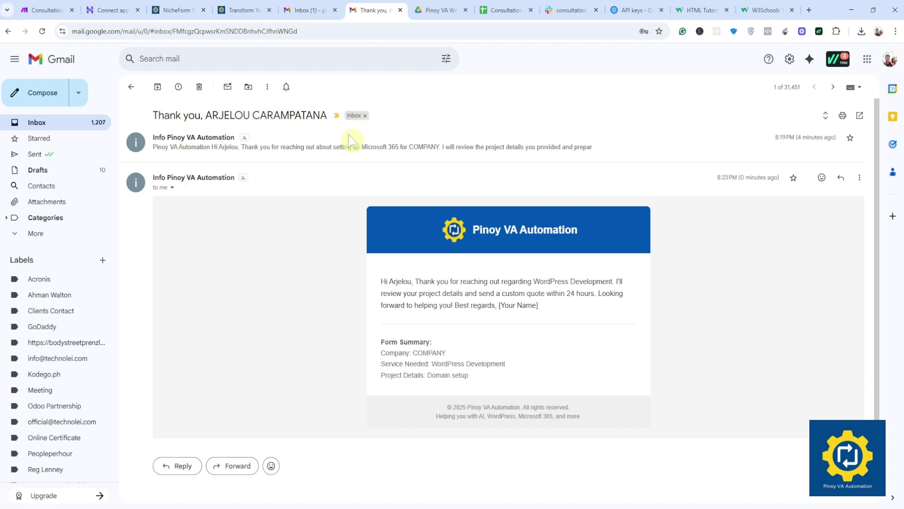
pyautogui.moveTo(164, 139)
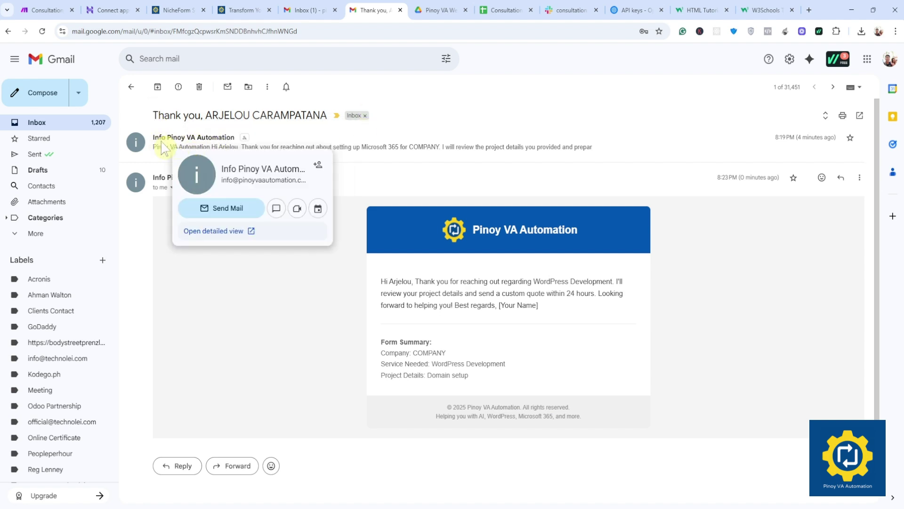
# Step: Open the edit dialog of the My Others (SMTP) connection from Make's Connections list
pyautogui.click(43, 10)
pyautogui.moveTo(14, 190)
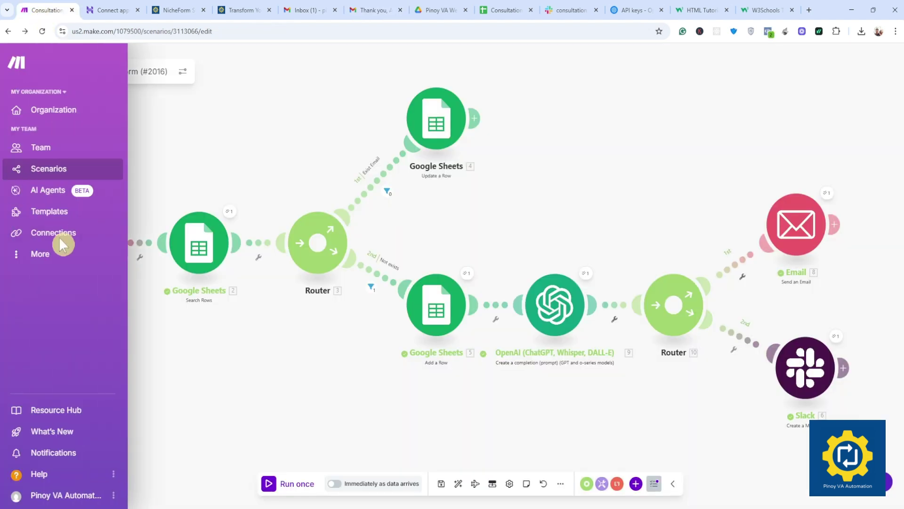
pyautogui.click(61, 233)
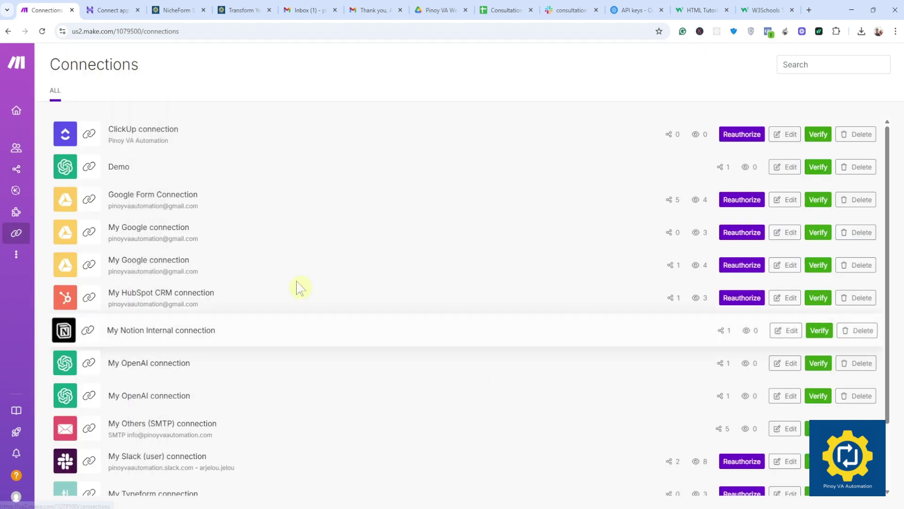
pyautogui.scroll(-3, 155, 329)
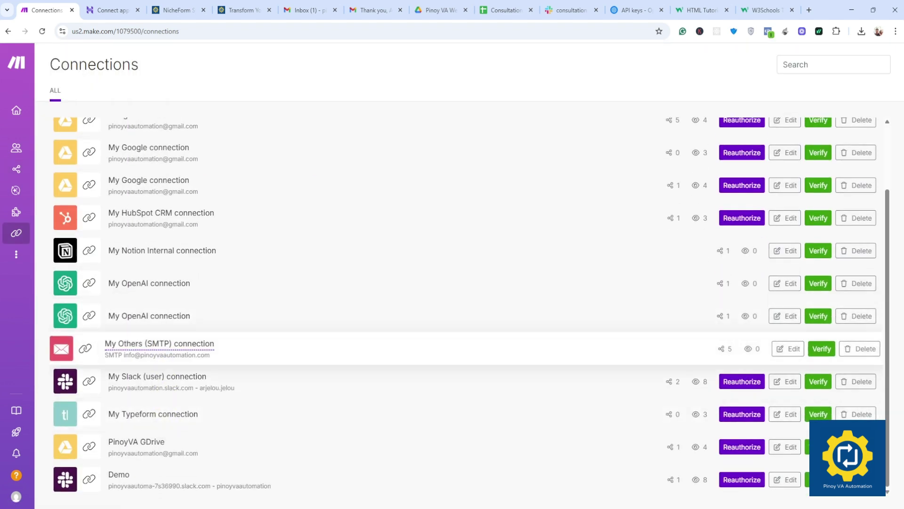
pyautogui.click(793, 354)
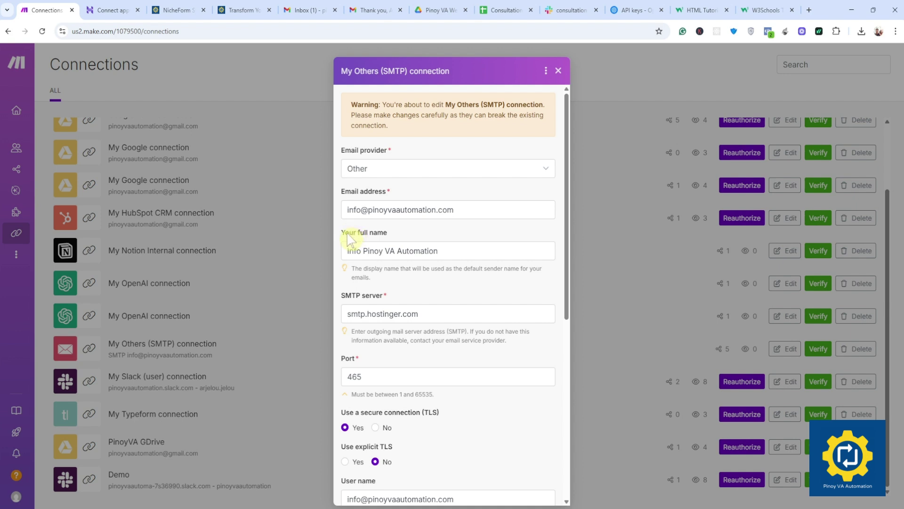
# Step: Delete 'Info' from the SMTP connection's sender name, save it, and re-verify the connection
pyautogui.click(363, 250)
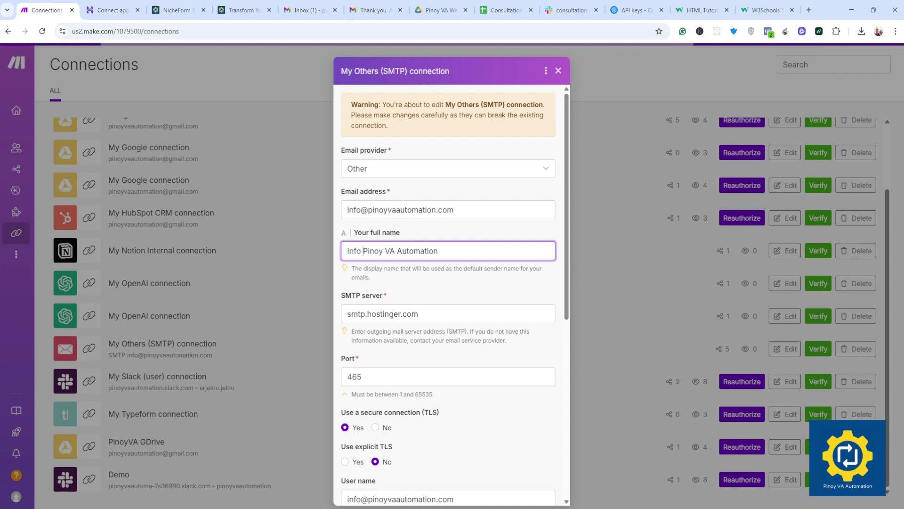
pyautogui.moveTo(363, 251); pyautogui.dragTo(301, 258)
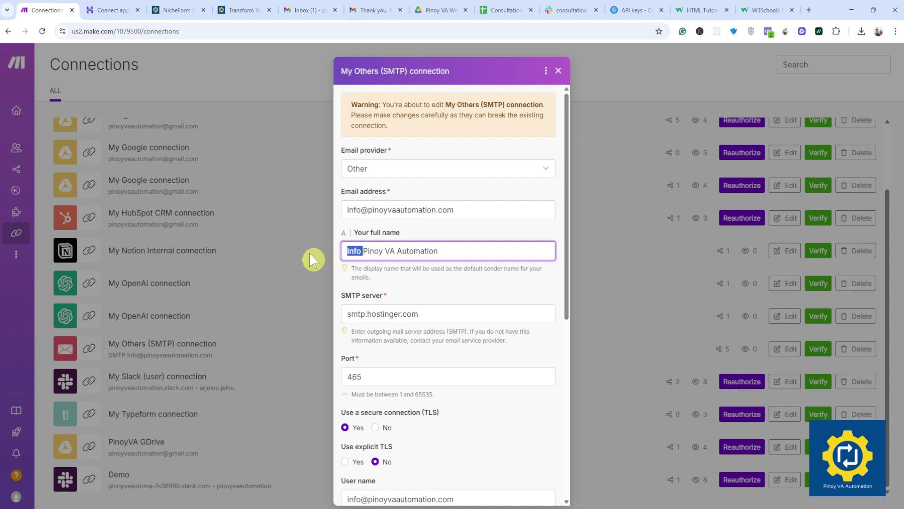
pyautogui.press('BackSpace')
pyautogui.scroll(-7, 460, 285)
pyautogui.click(543, 490)
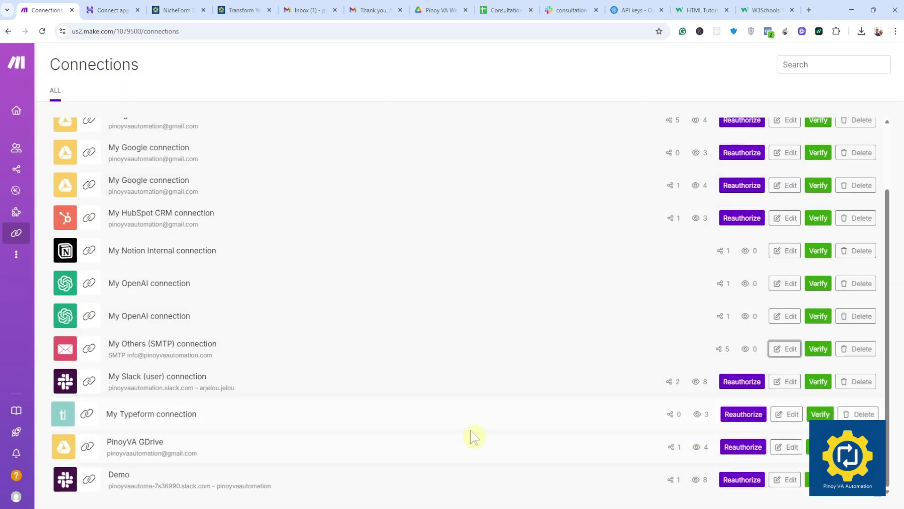
pyautogui.click(818, 349)
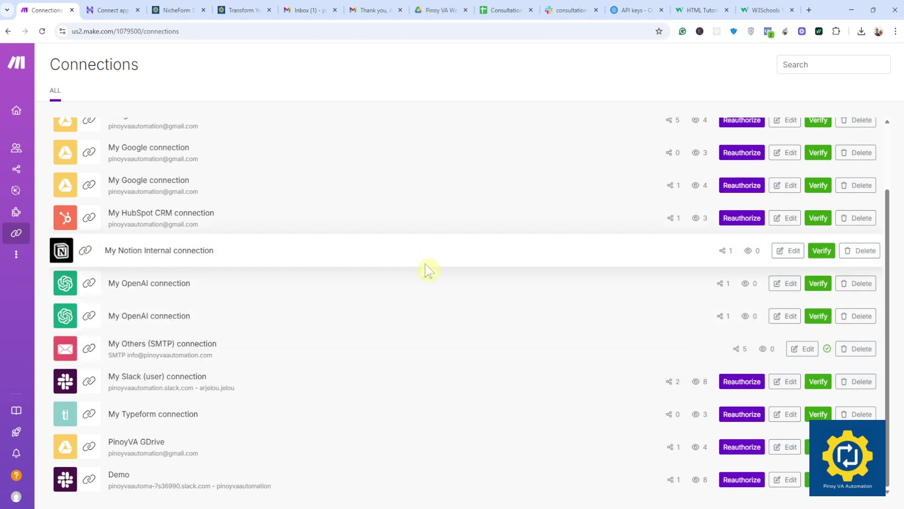
pyautogui.moveTo(14, 126)
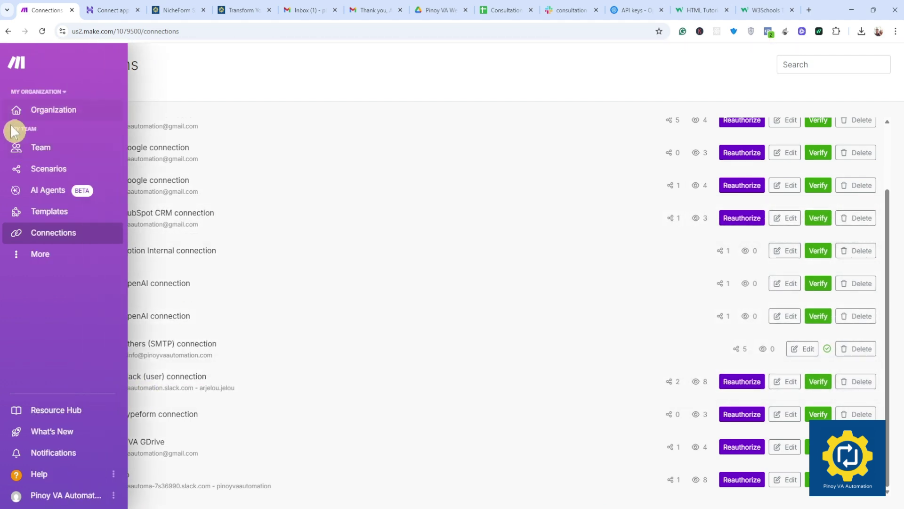
pyautogui.click(49, 168)
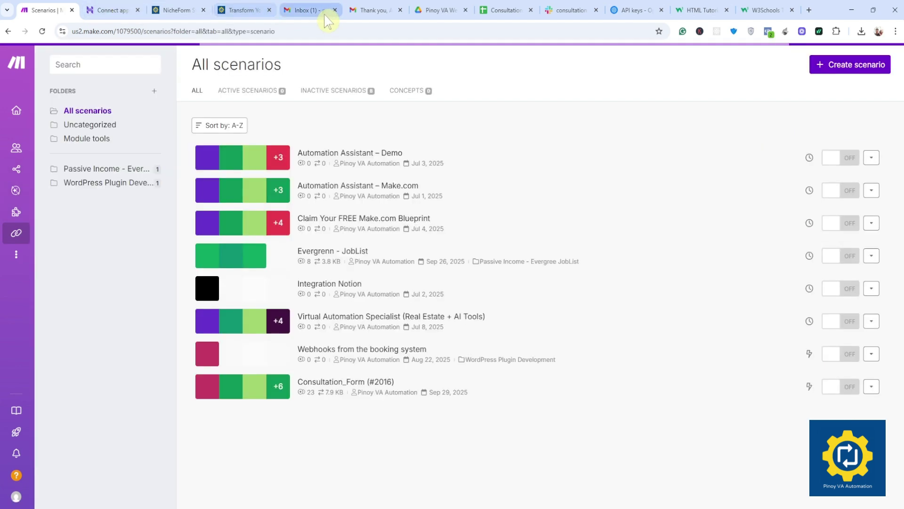
pyautogui.click(371, 10)
pyautogui.click(131, 87)
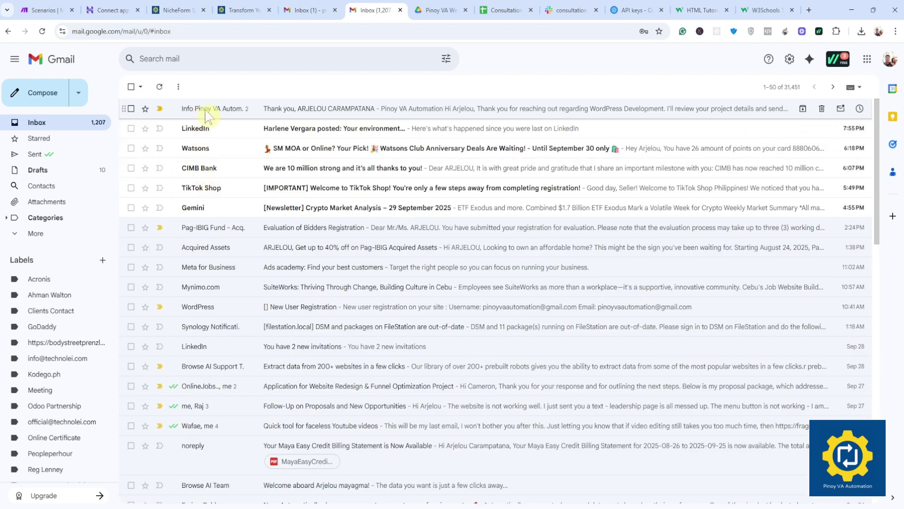
pyautogui.click(47, 10)
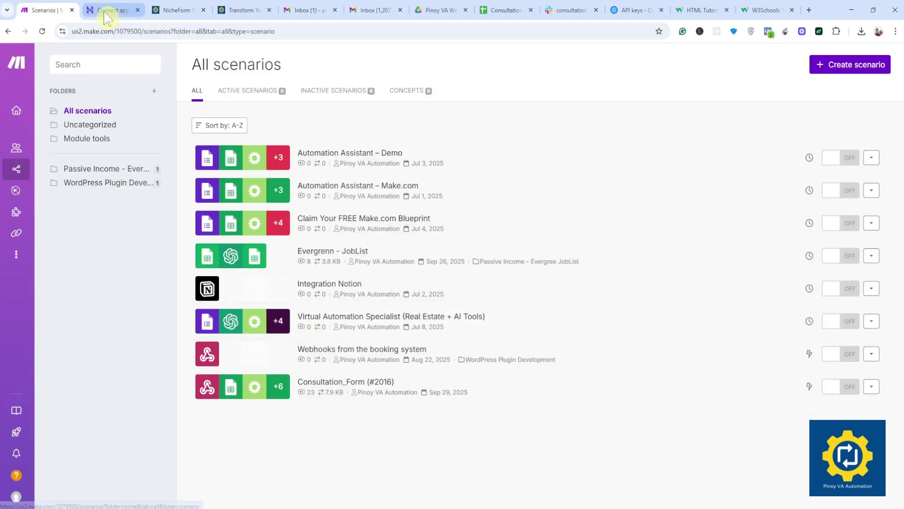
pyautogui.click(282, 409)
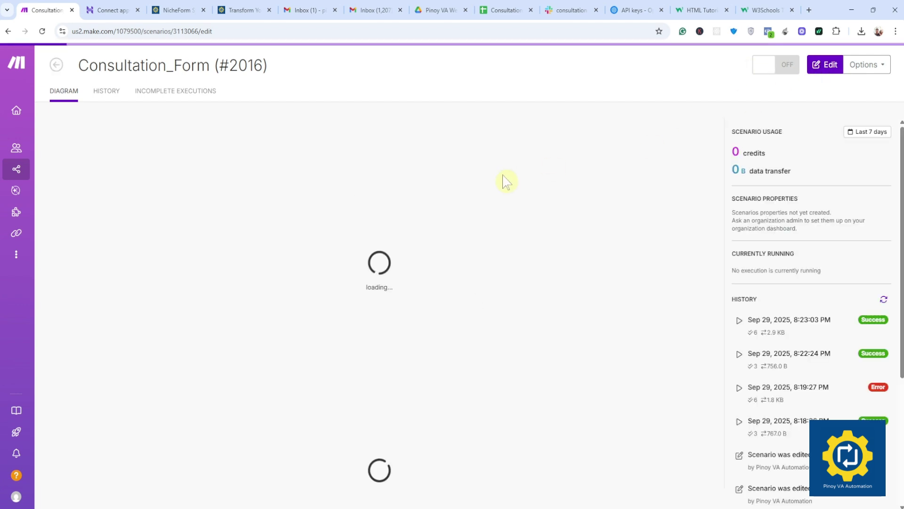
pyautogui.click(240, 10)
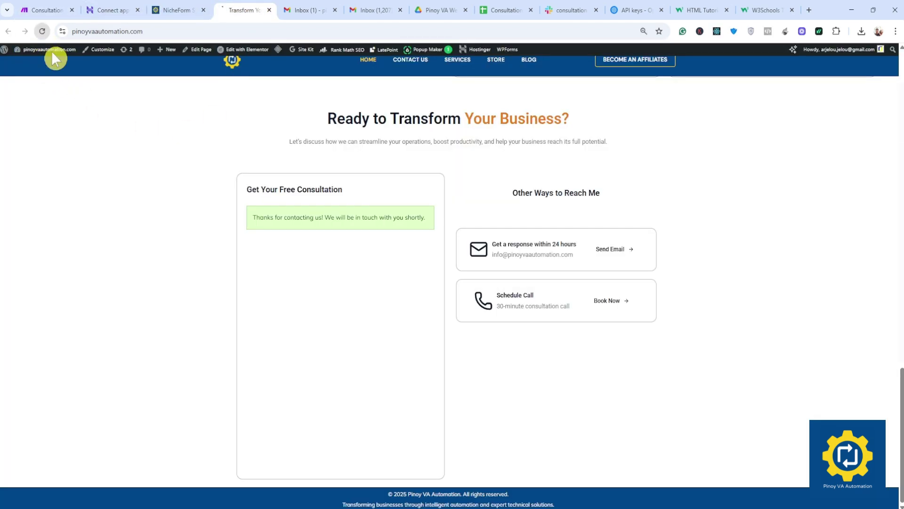
pyautogui.click(44, 10)
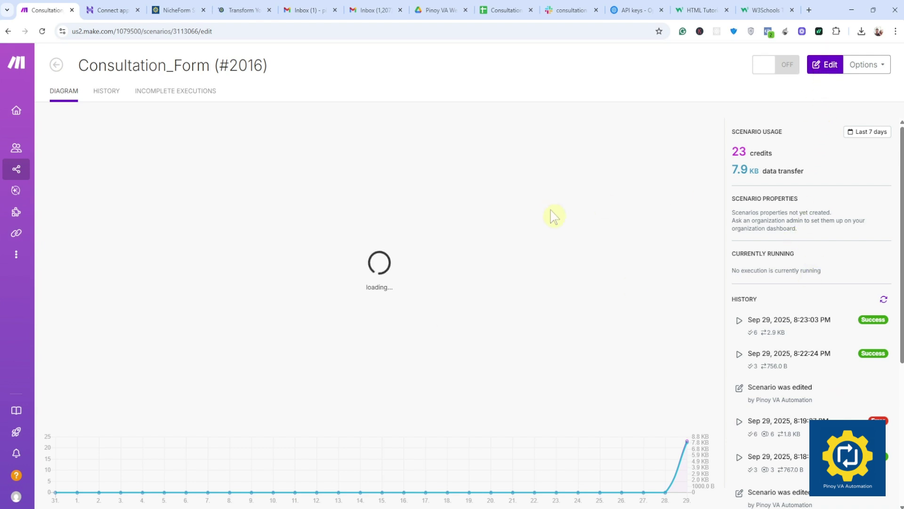
pyautogui.click(825, 66)
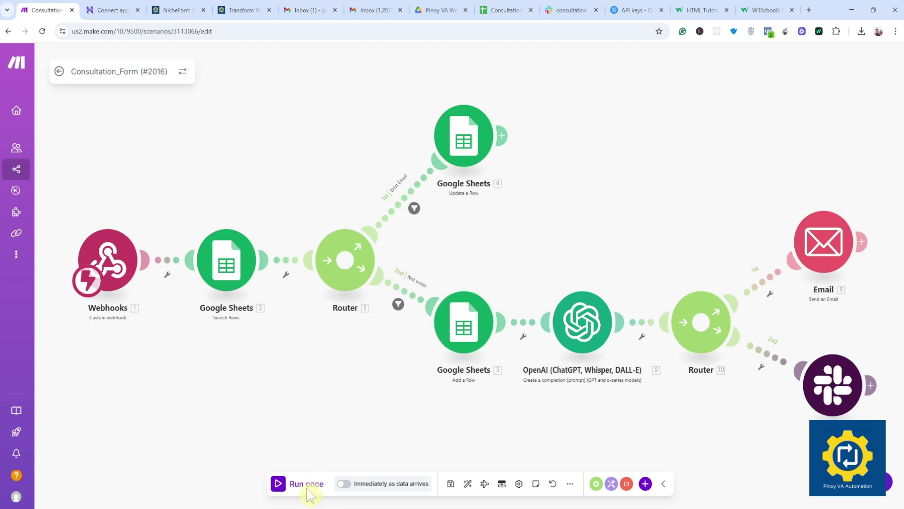
# Step: Delete the leftover row 3 test entry from the Logs sheet, then return to Make
pyautogui.click(503, 10)
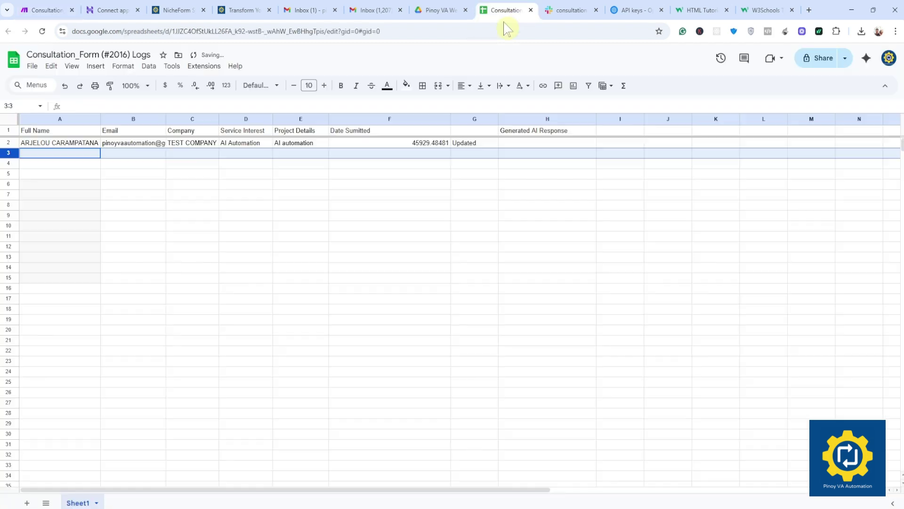
pyautogui.click(174, 197)
pyautogui.click(8, 154)
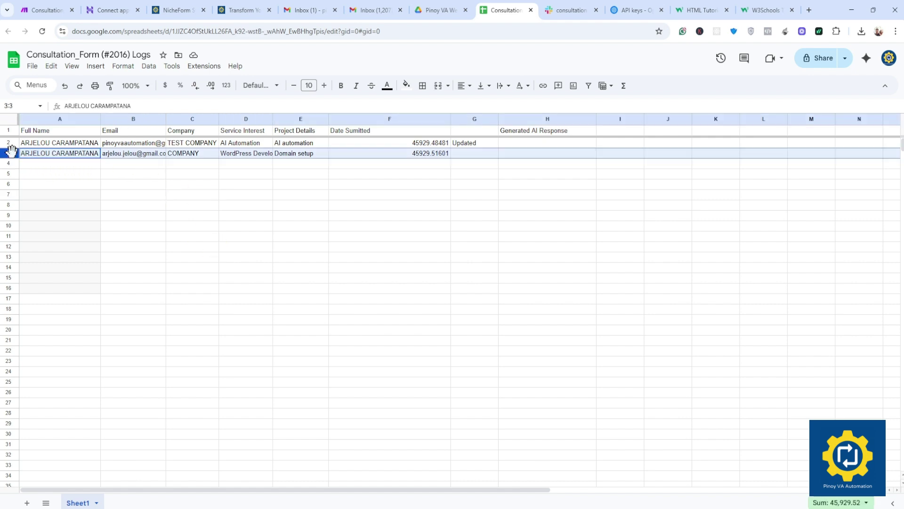
pyautogui.rightClick(8, 153)
pyautogui.click(47, 267)
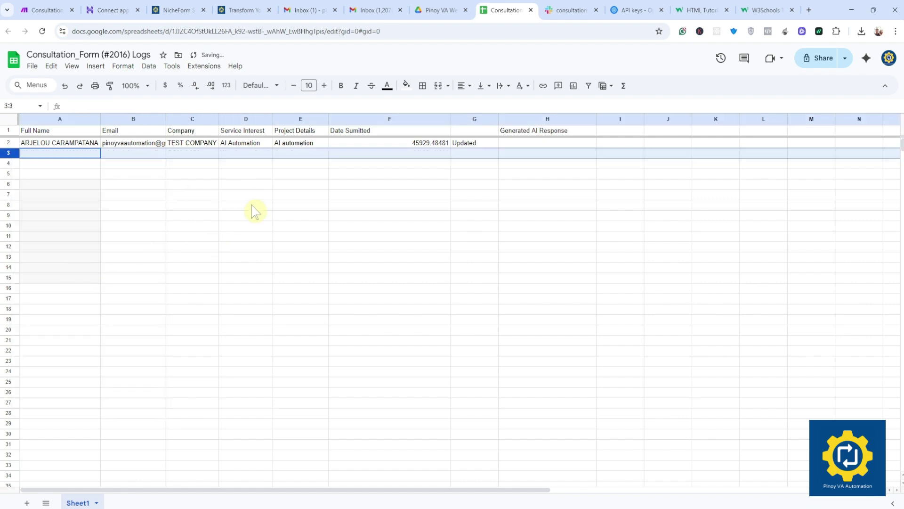
pyautogui.click(50, 10)
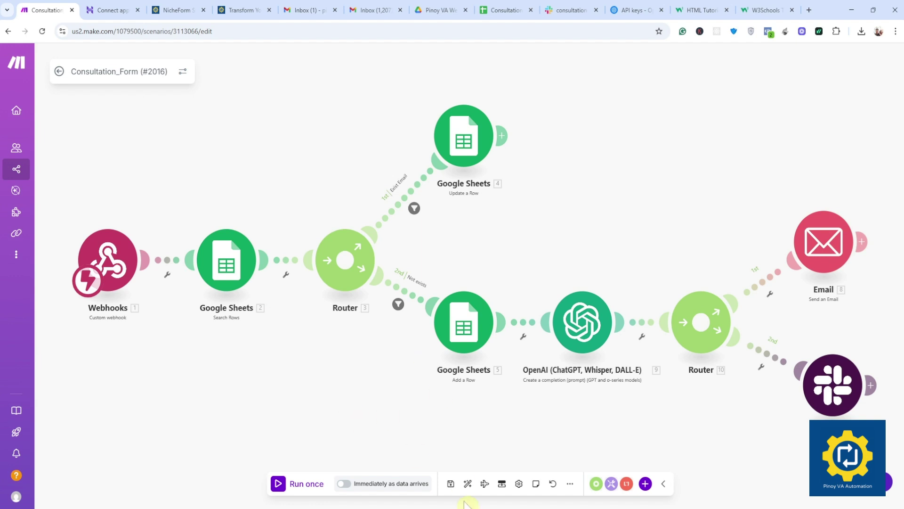
# Step: Run the scenario once, then autofill the form's name, e-mail and TEST COMPANY fields
pyautogui.click(309, 489)
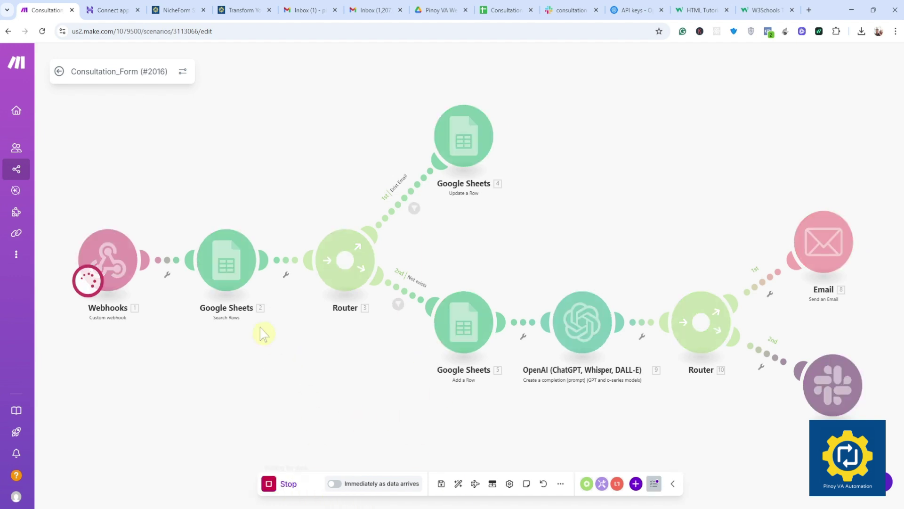
pyautogui.click(241, 10)
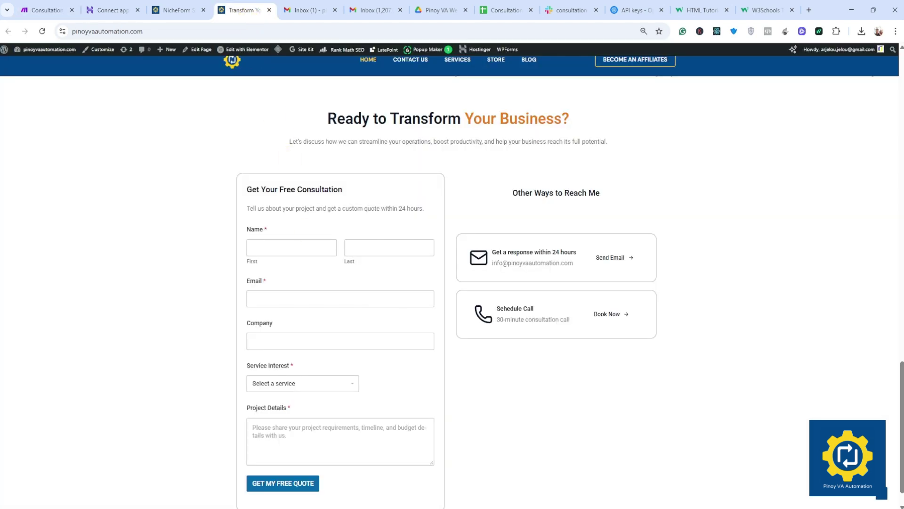
pyautogui.click(252, 247)
pyautogui.click(311, 282)
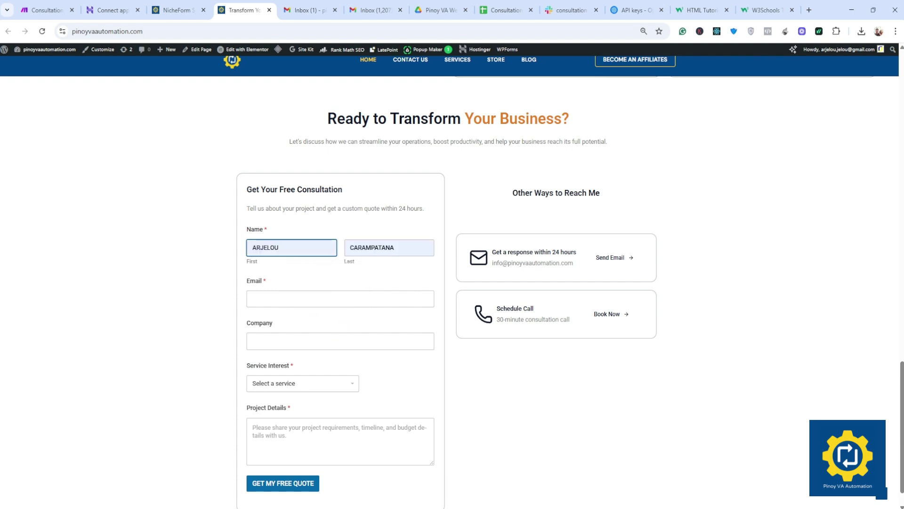
pyautogui.click(329, 300)
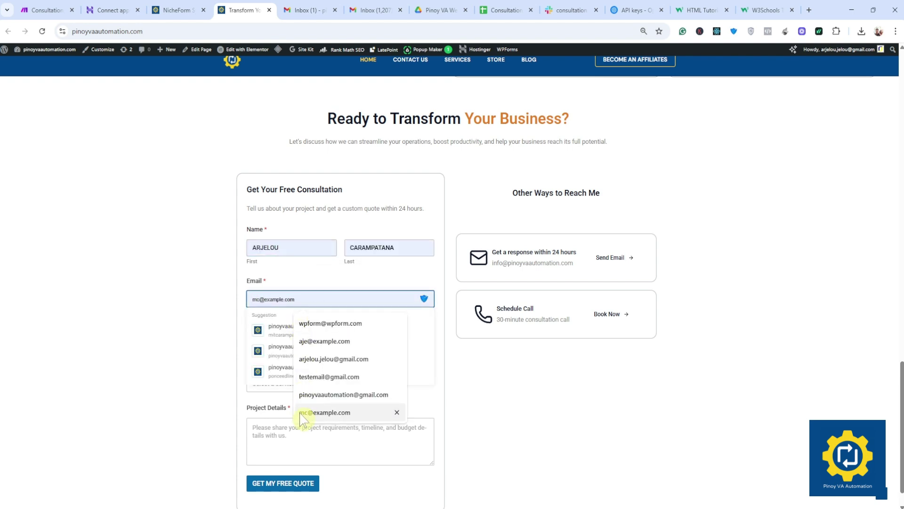
pyautogui.click(333, 359)
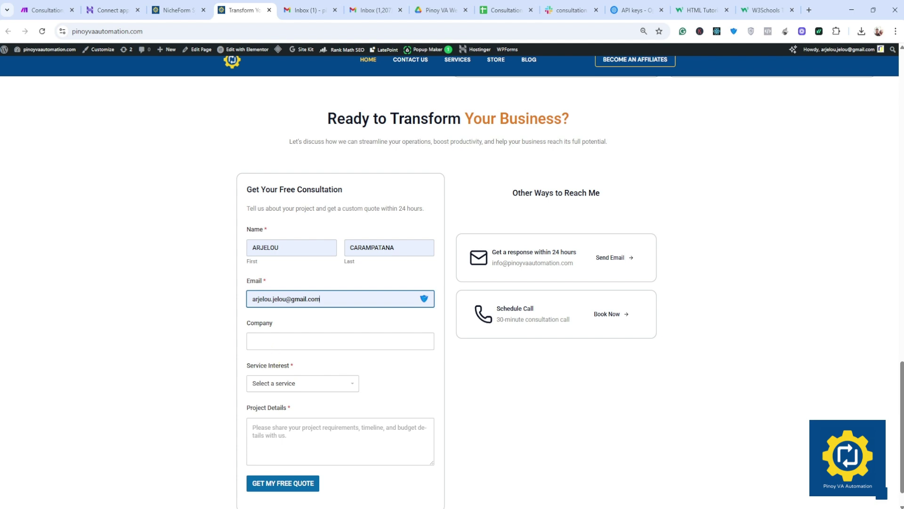
pyautogui.click(313, 342)
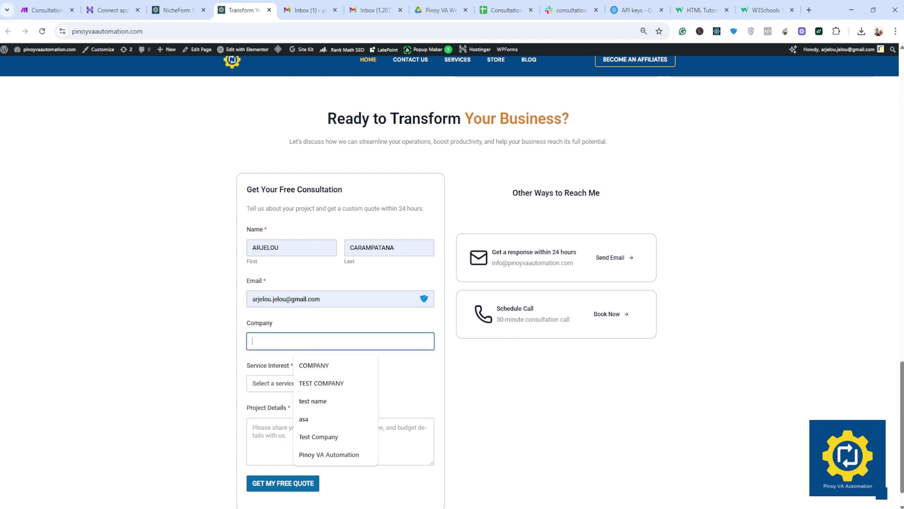
pyautogui.click(325, 387)
# Step: Choose AI Automation as the service and enter 'AI' as the project details
pyautogui.click(293, 384)
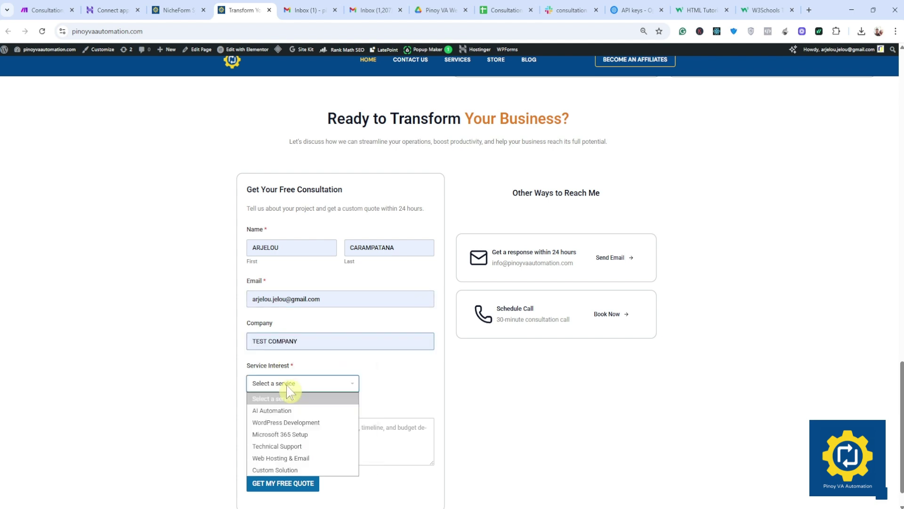
pyautogui.click(300, 409)
pyautogui.click(264, 428)
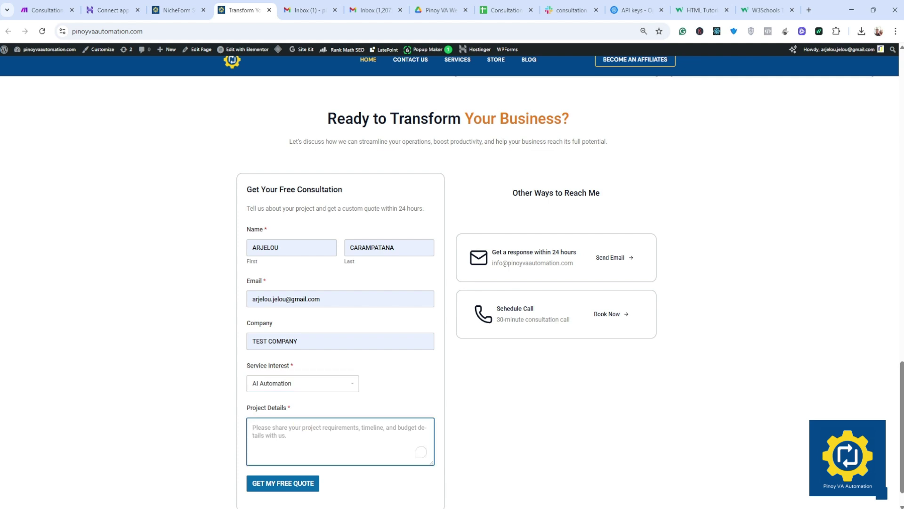
pyautogui.write('AI')
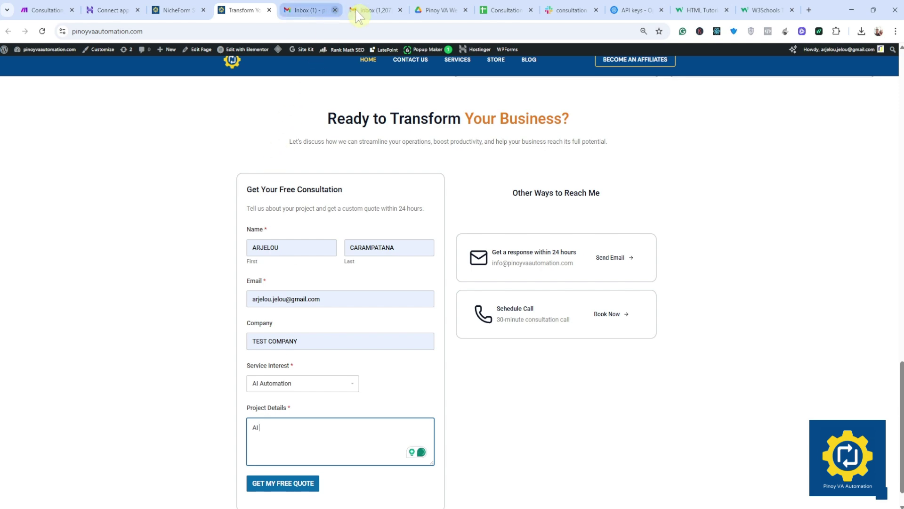
# Step: Delete the earlier thank-you email from the Gmail inbox
pyautogui.click(372, 10)
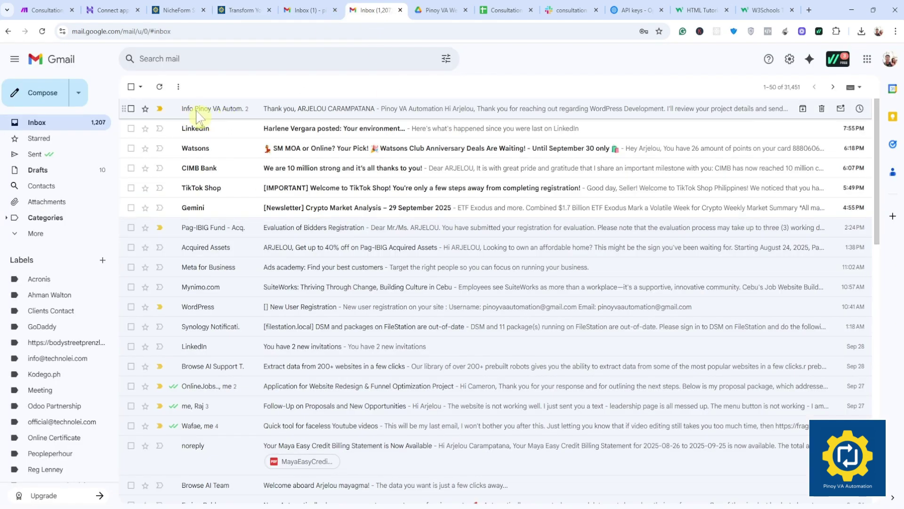
pyautogui.click(132, 109)
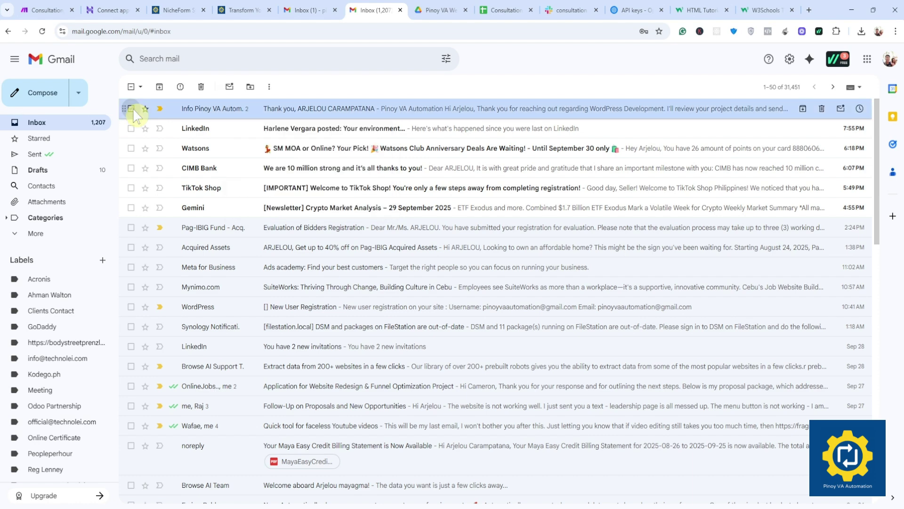
pyautogui.click(201, 87)
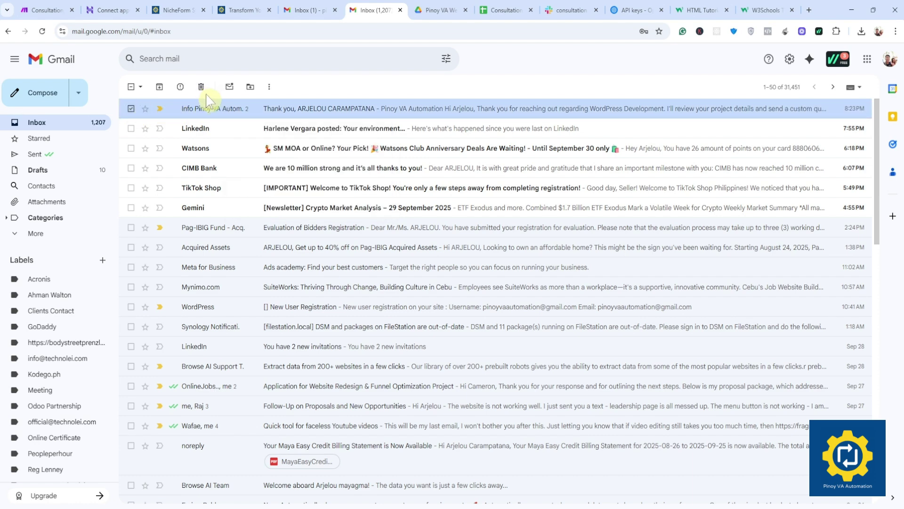
# Step: Submit the consultation form via Get My Free Quote and watch the Make run
pyautogui.click(47, 10)
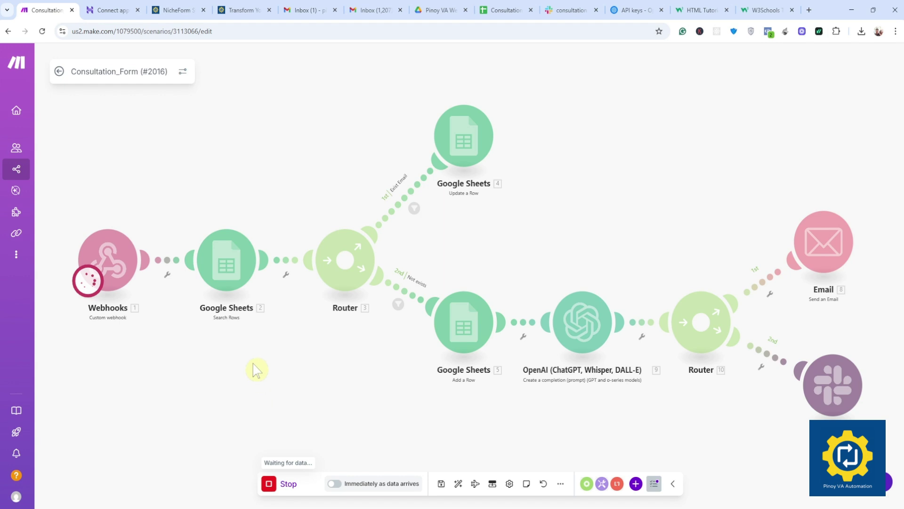
pyautogui.click(243, 10)
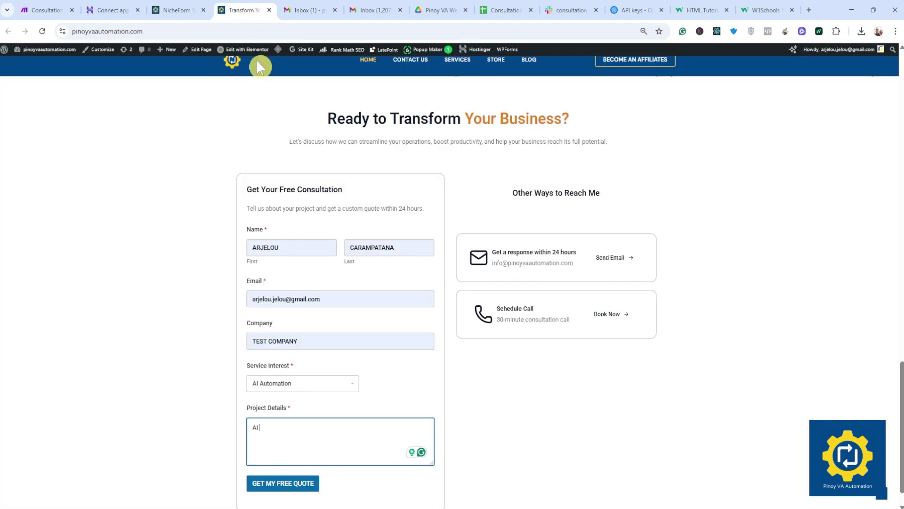
pyautogui.click(295, 483)
pyautogui.click(47, 10)
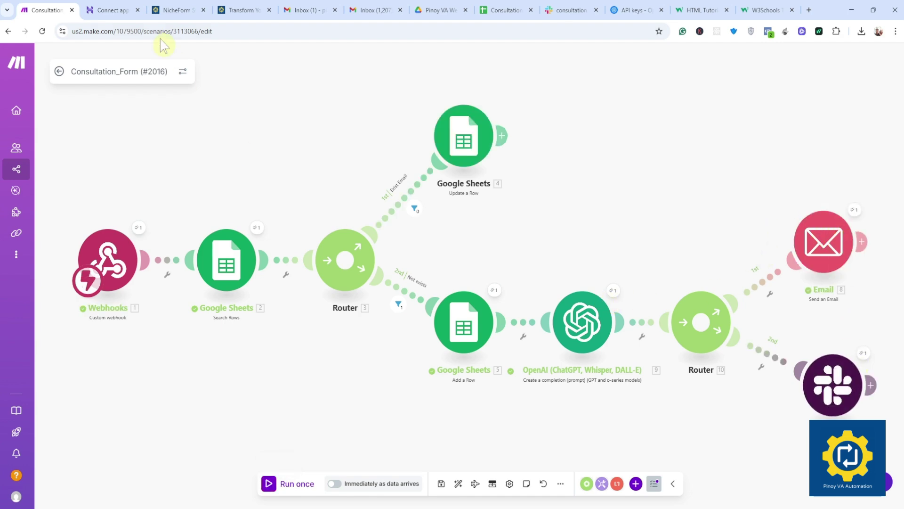
# Step: Switch to the Gmail Inbox tab to look for the reply
pyautogui.click(371, 11)
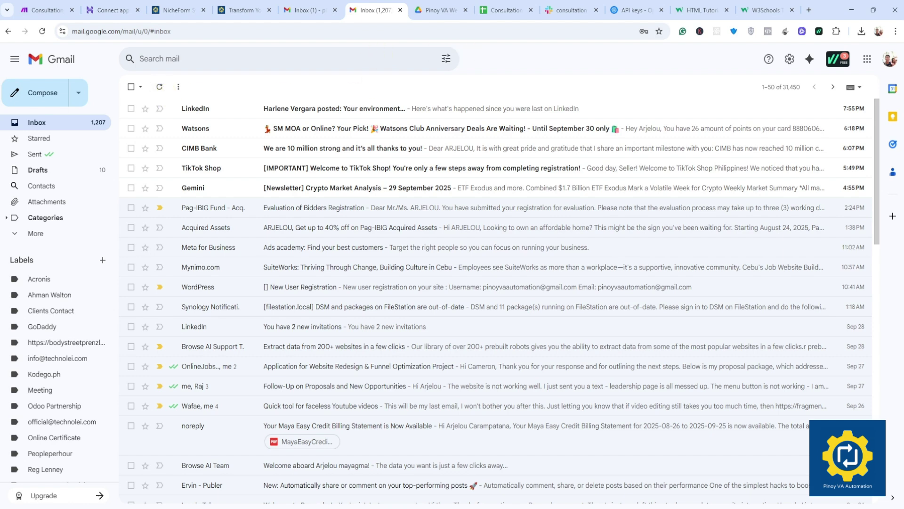
# Step: Open the Spam folder and read the new AI Automation thank-you reply
pyautogui.click(35, 234)
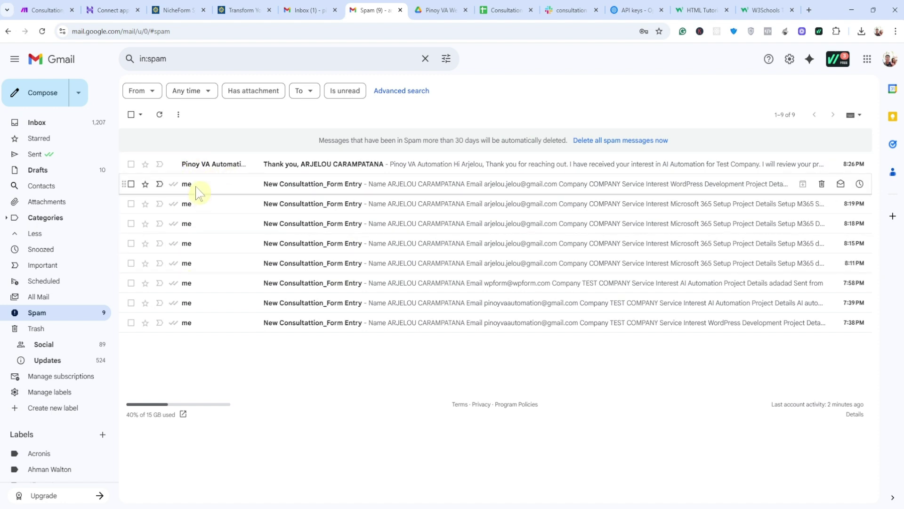
pyautogui.click(200, 168)
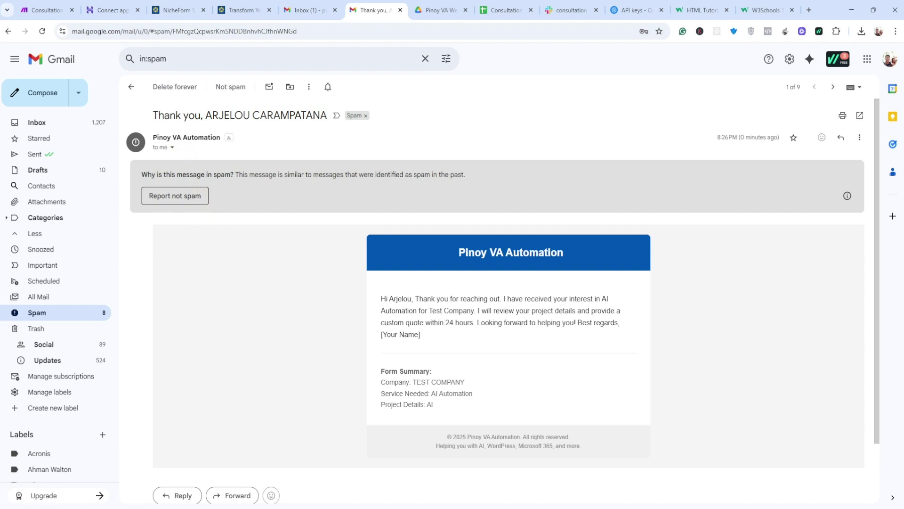
pyautogui.click(132, 87)
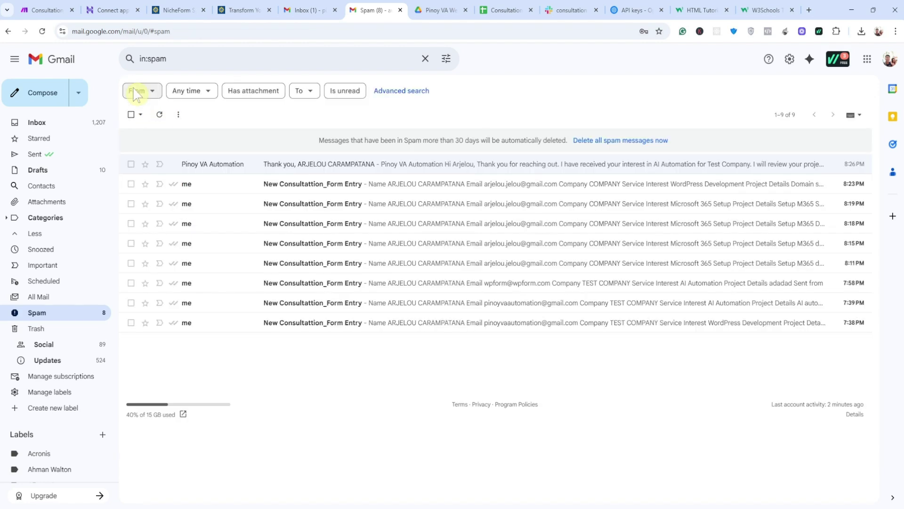
# Step: Go back to the inbox, then return to the Make scenario canvas
pyautogui.click(42, 124)
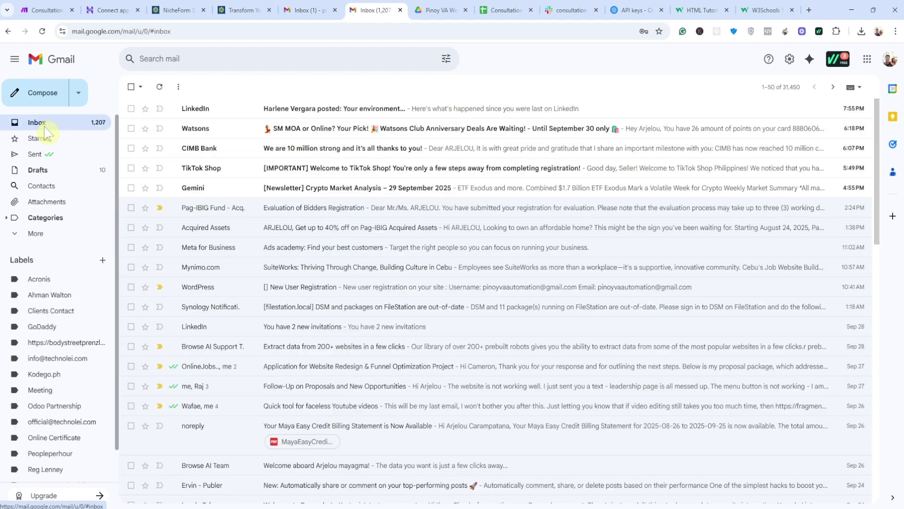
pyautogui.click(45, 10)
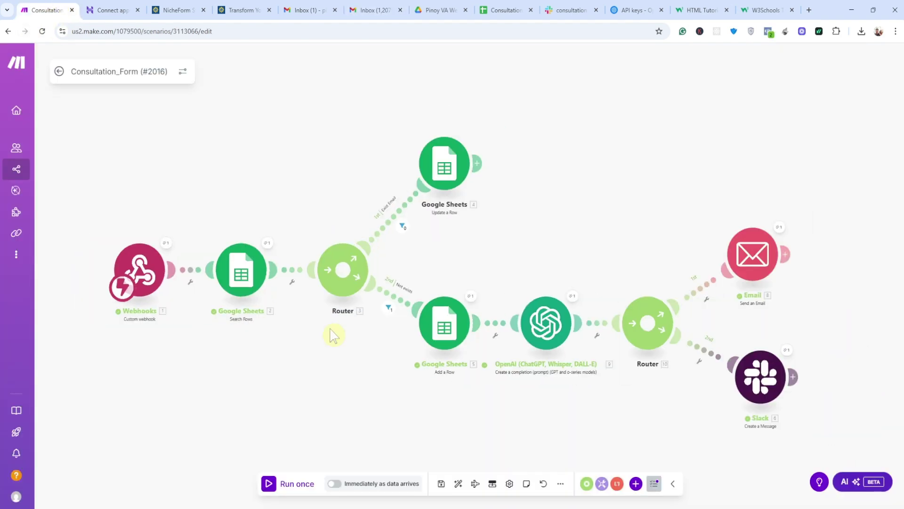
pyautogui.scroll(-1, 347, 377)
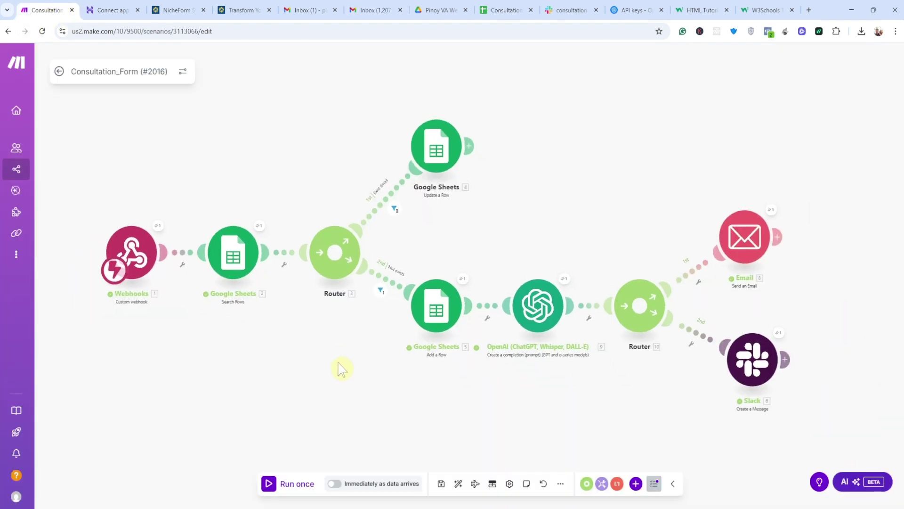